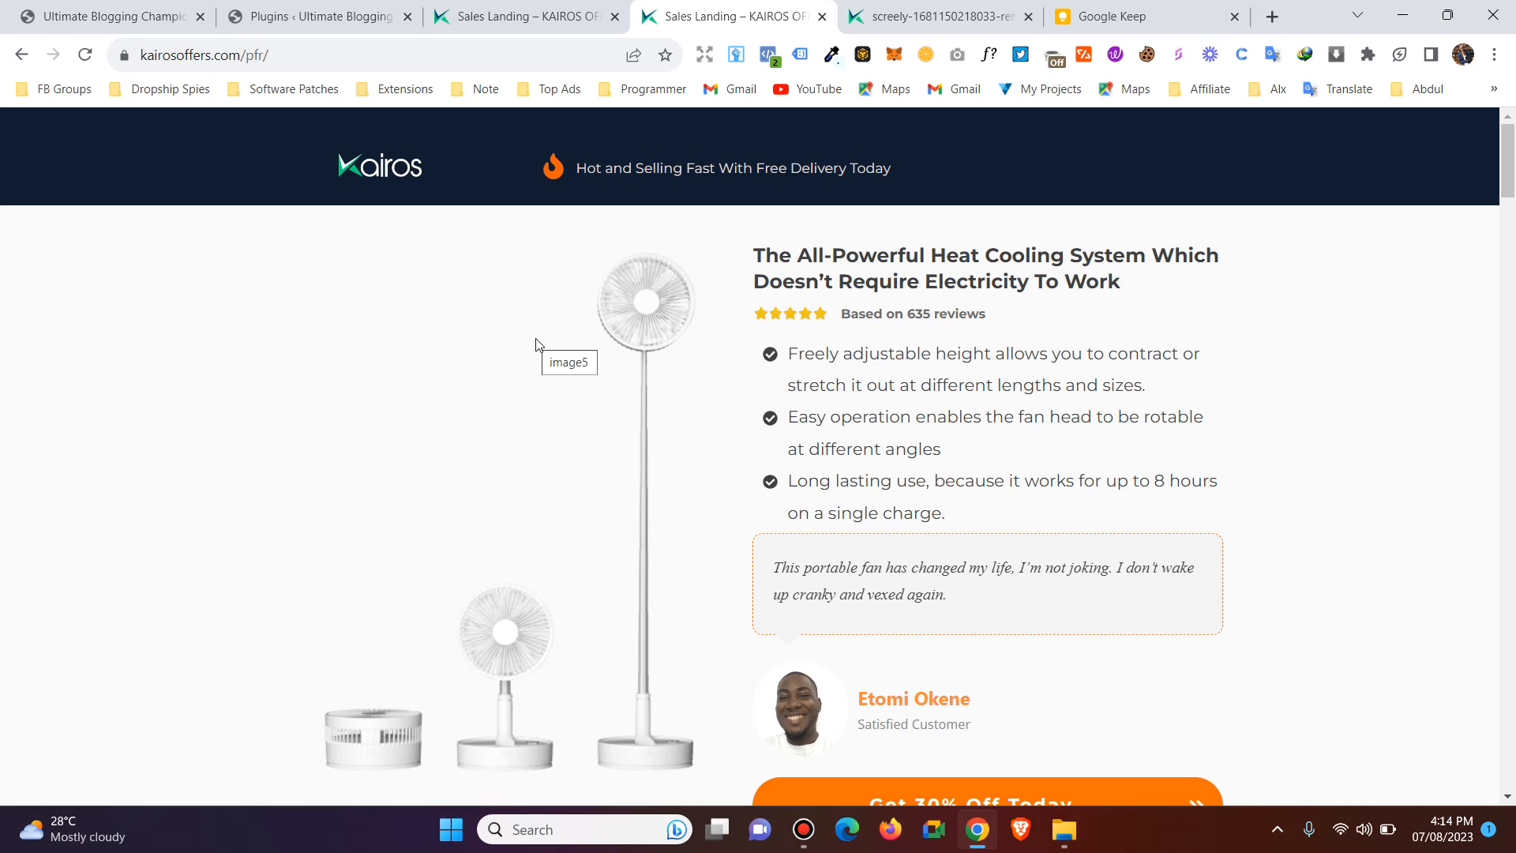
Switch to the WordPress admin's plugins page, review the installed plugins, and start a new page.
left_click(534, 7)
left_click(355, 7)
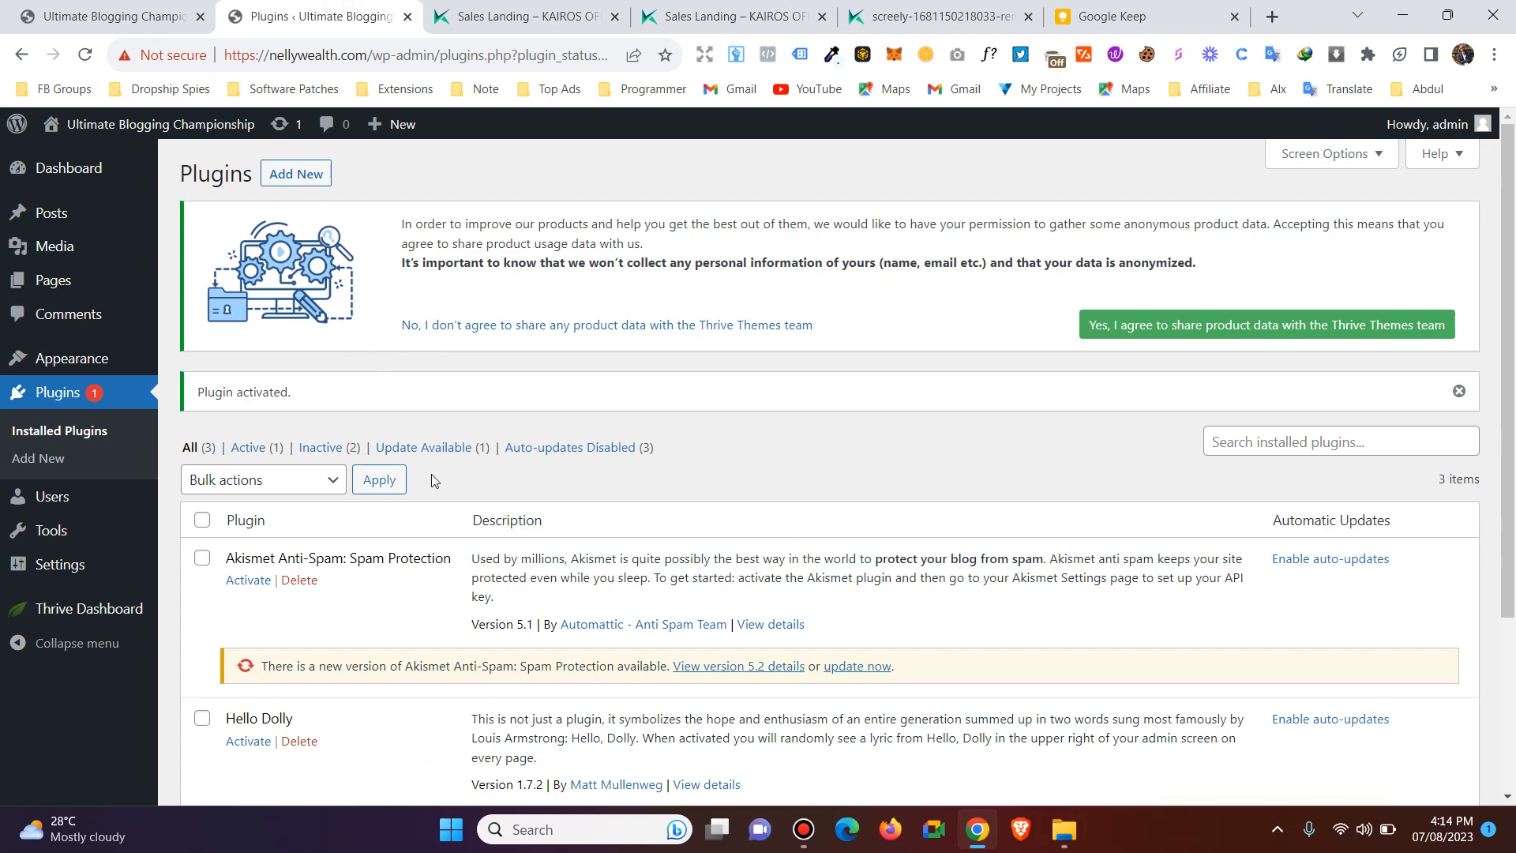
scroll(431, 478, "down", 3)
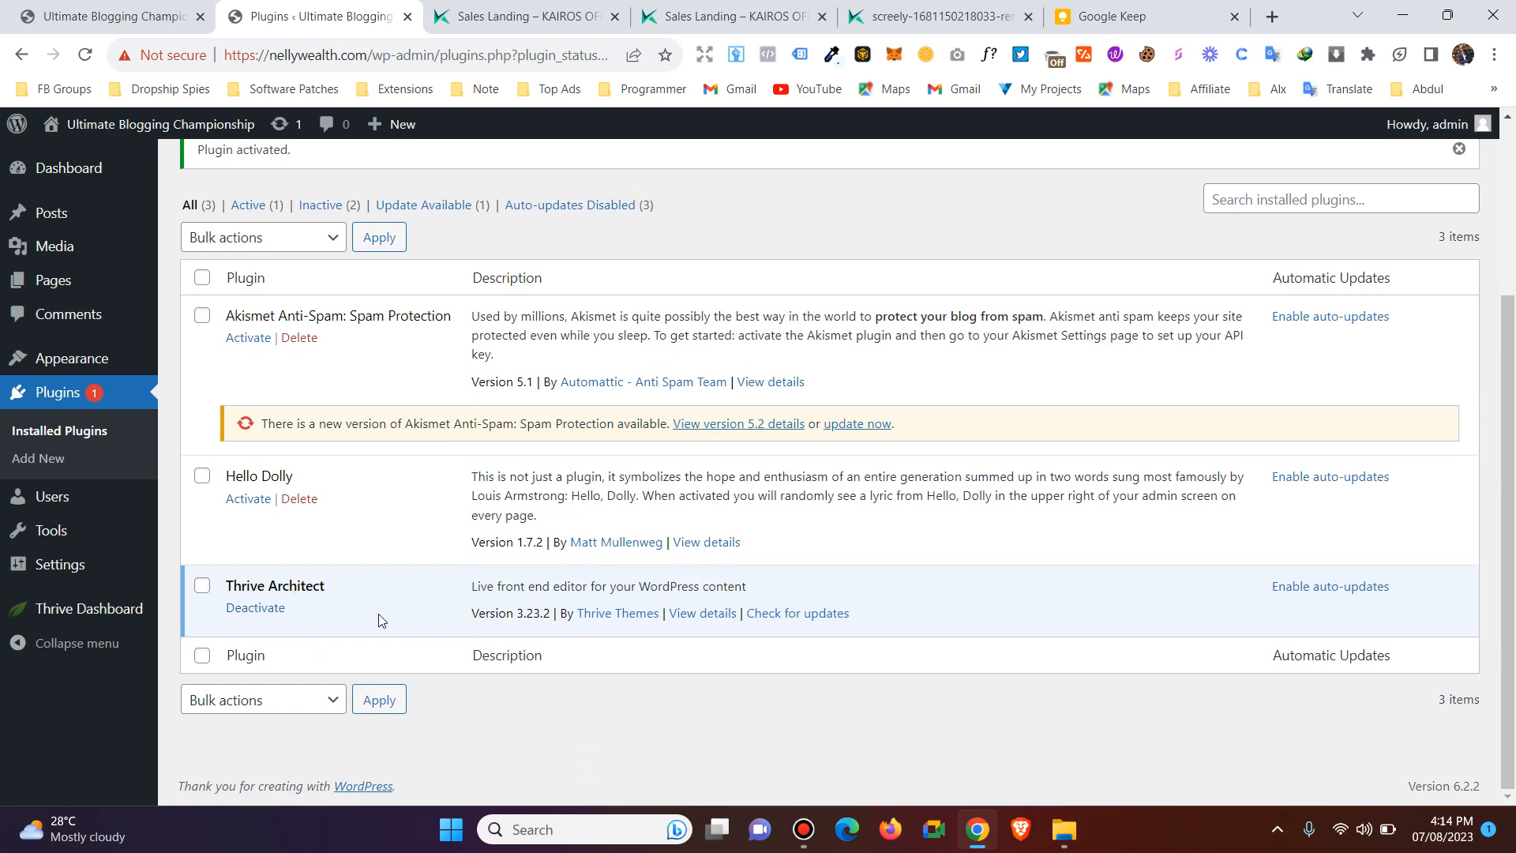
scroll(379, 620, "up", 3)
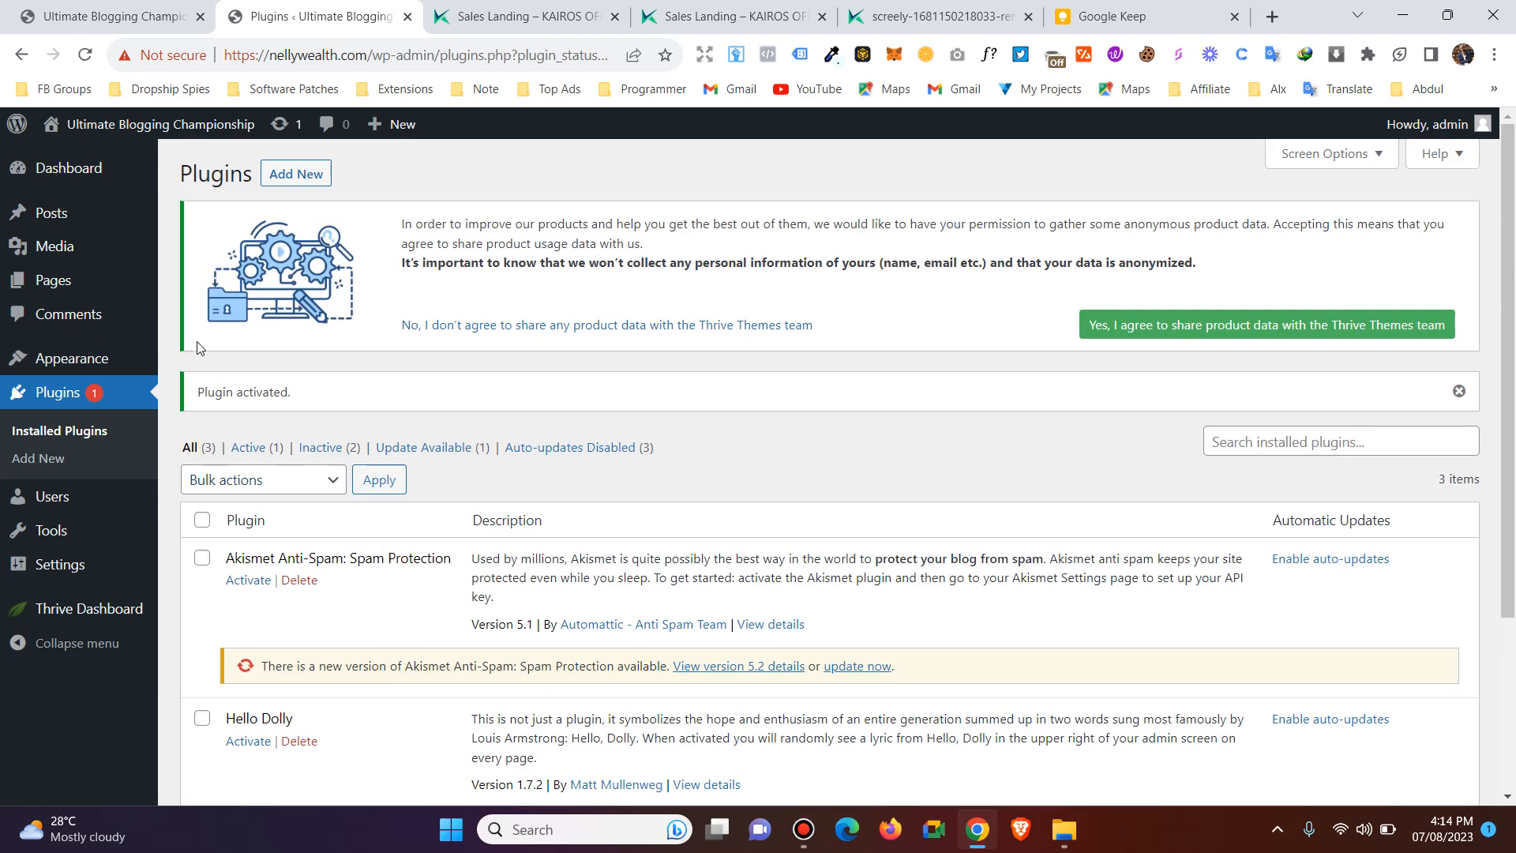
mouse_move(60, 292)
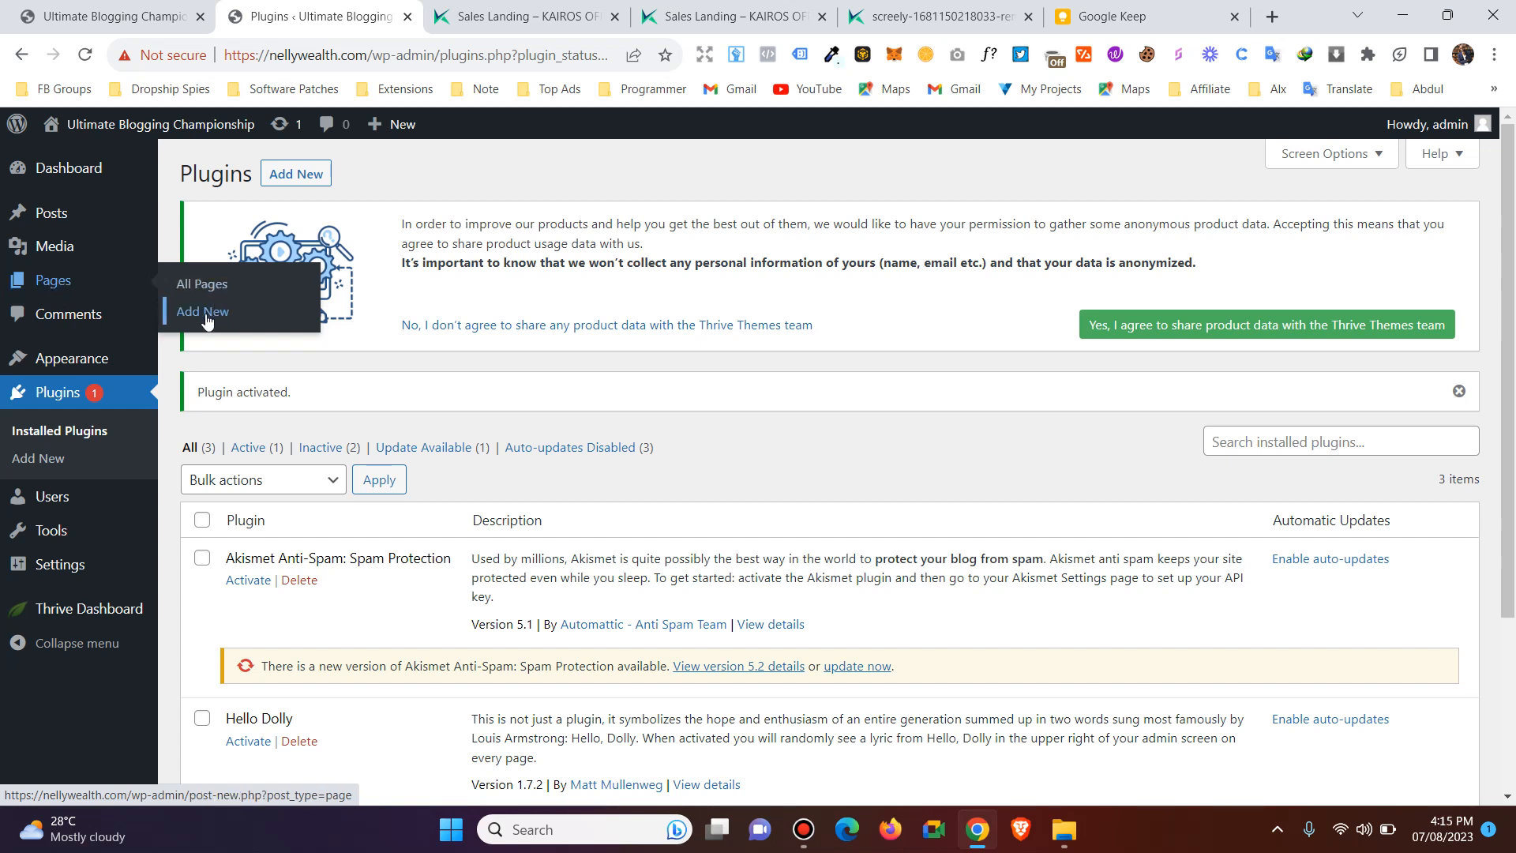
left_click(53, 283)
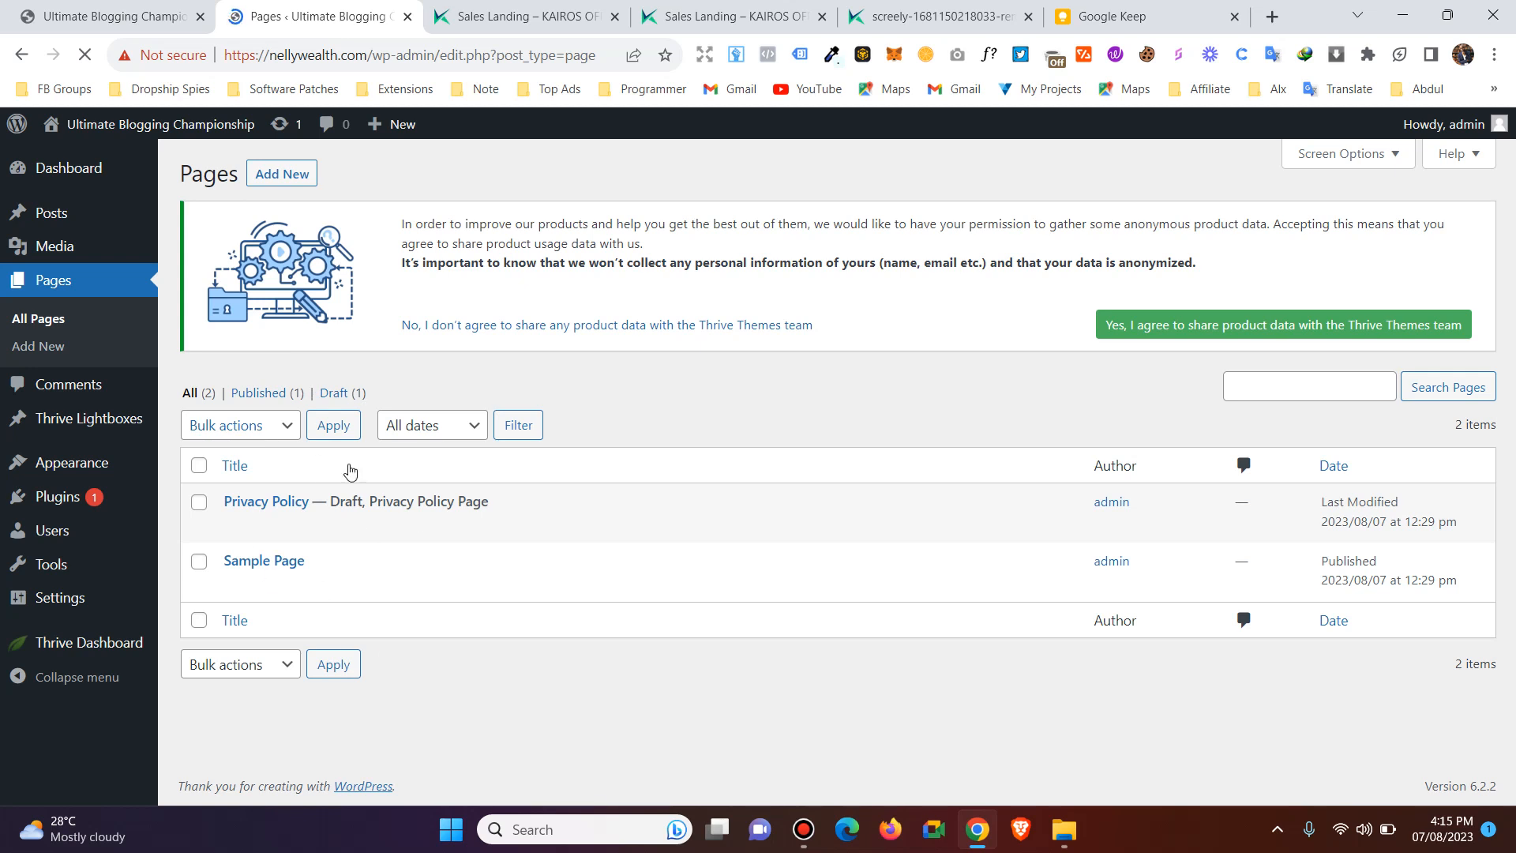
left_click(282, 181)
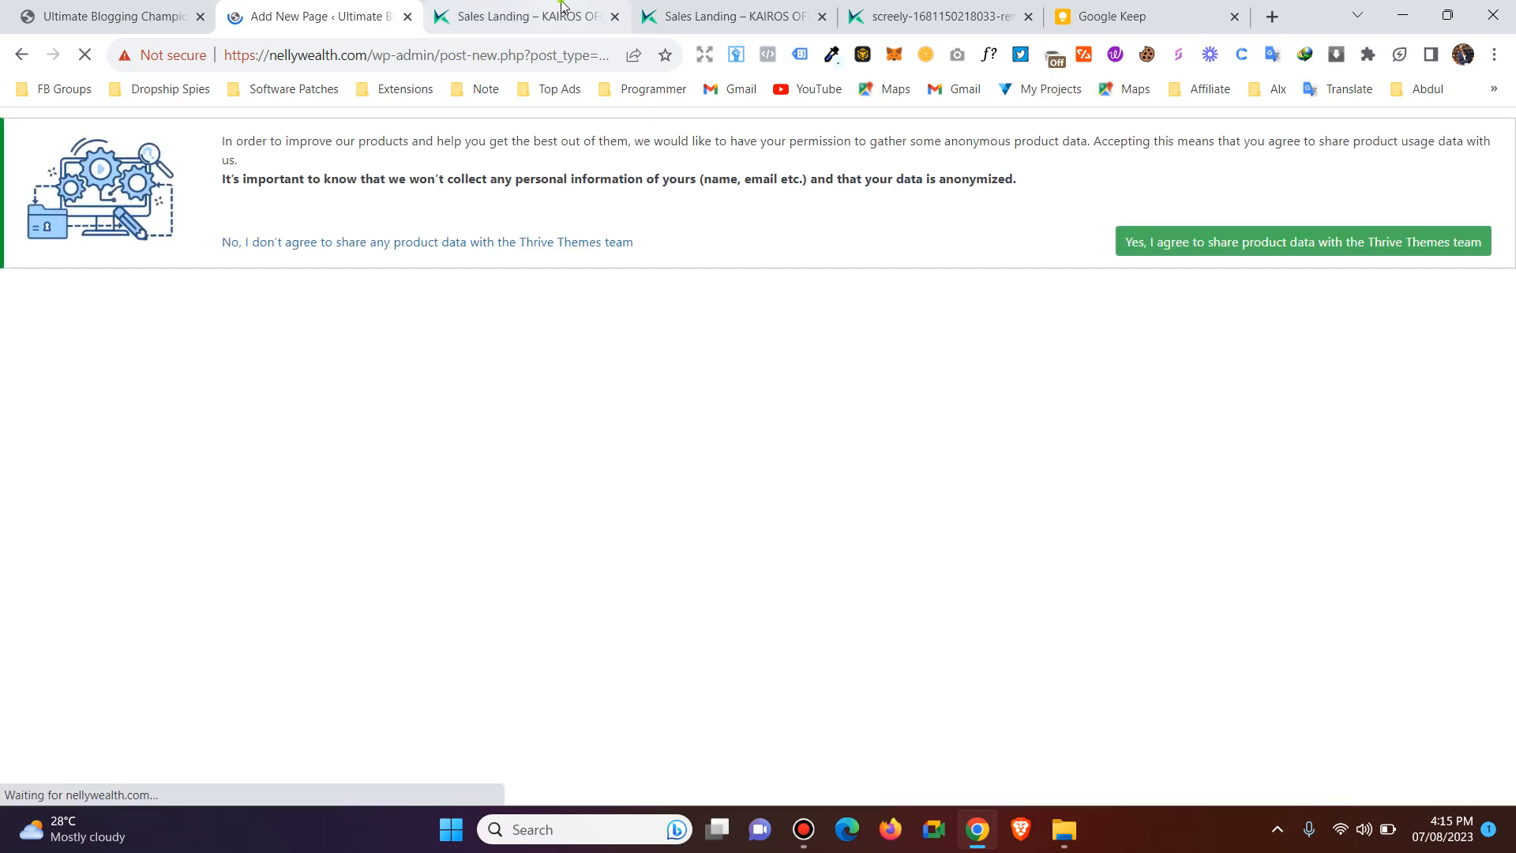
Examine the hair loss sales page at kairosoffers.com/hairl as a reference, from its headline down to the pricing plans.
left_click(562, 7)
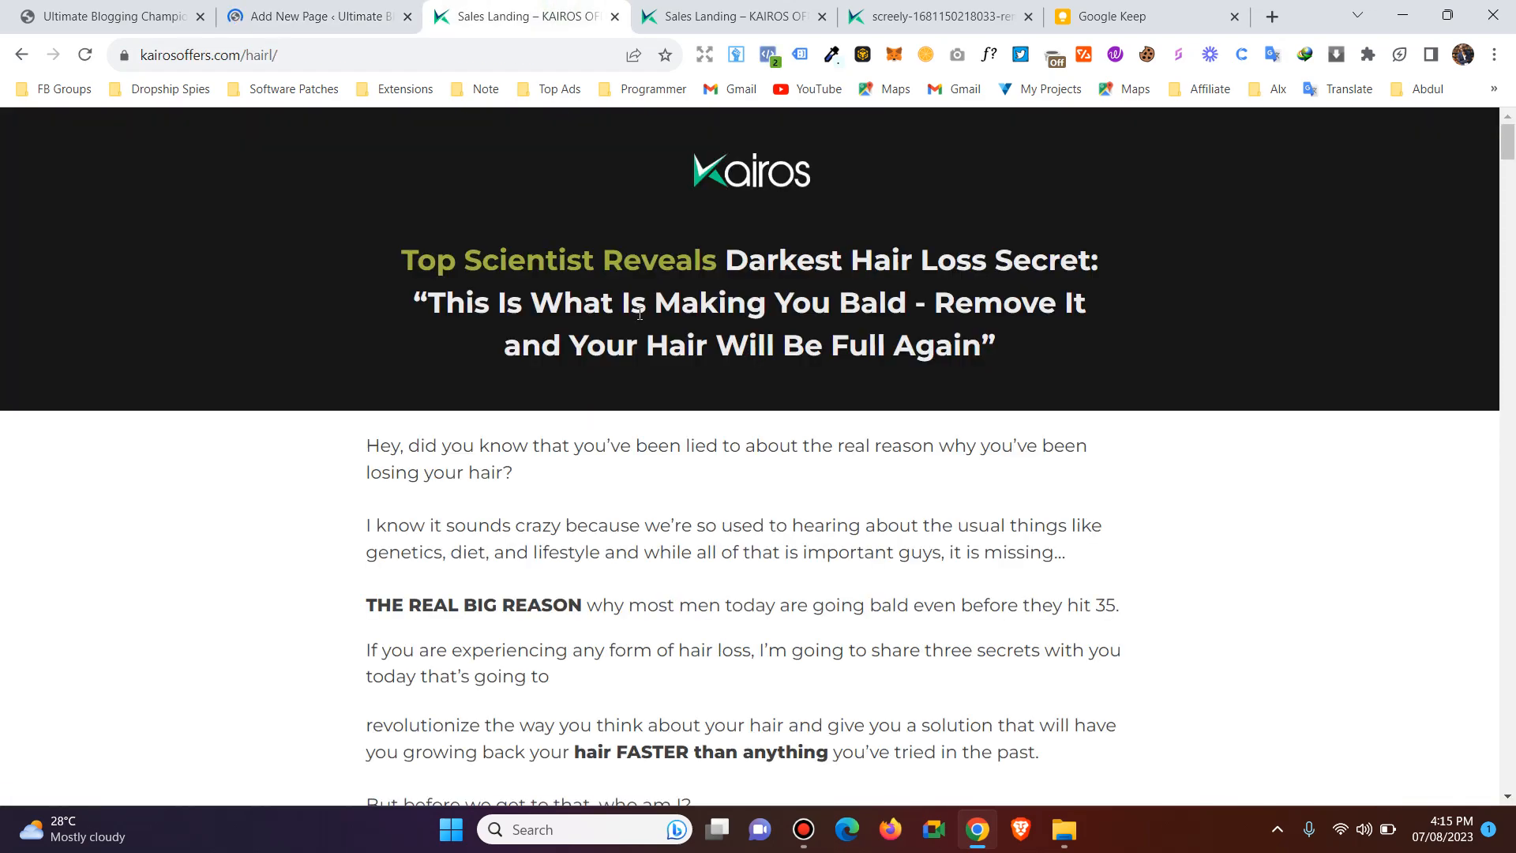
scroll(732, 318, "down", 4)
scroll(585, 419, "up", 4)
scroll(887, 420, "down", 20)
scroll(890, 416, "up", 12)
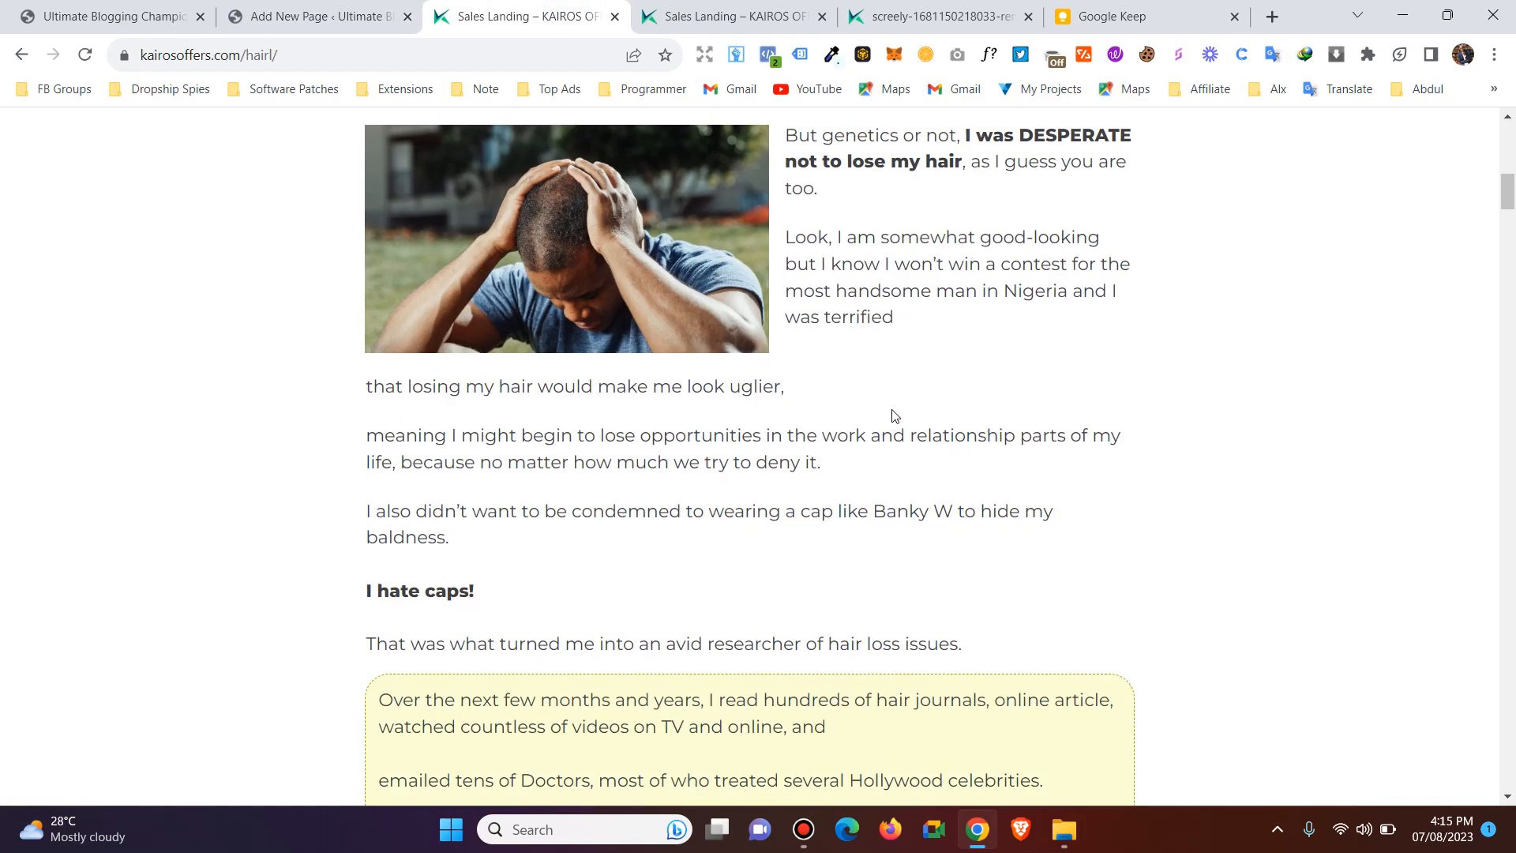
scroll(893, 416, "up", 10)
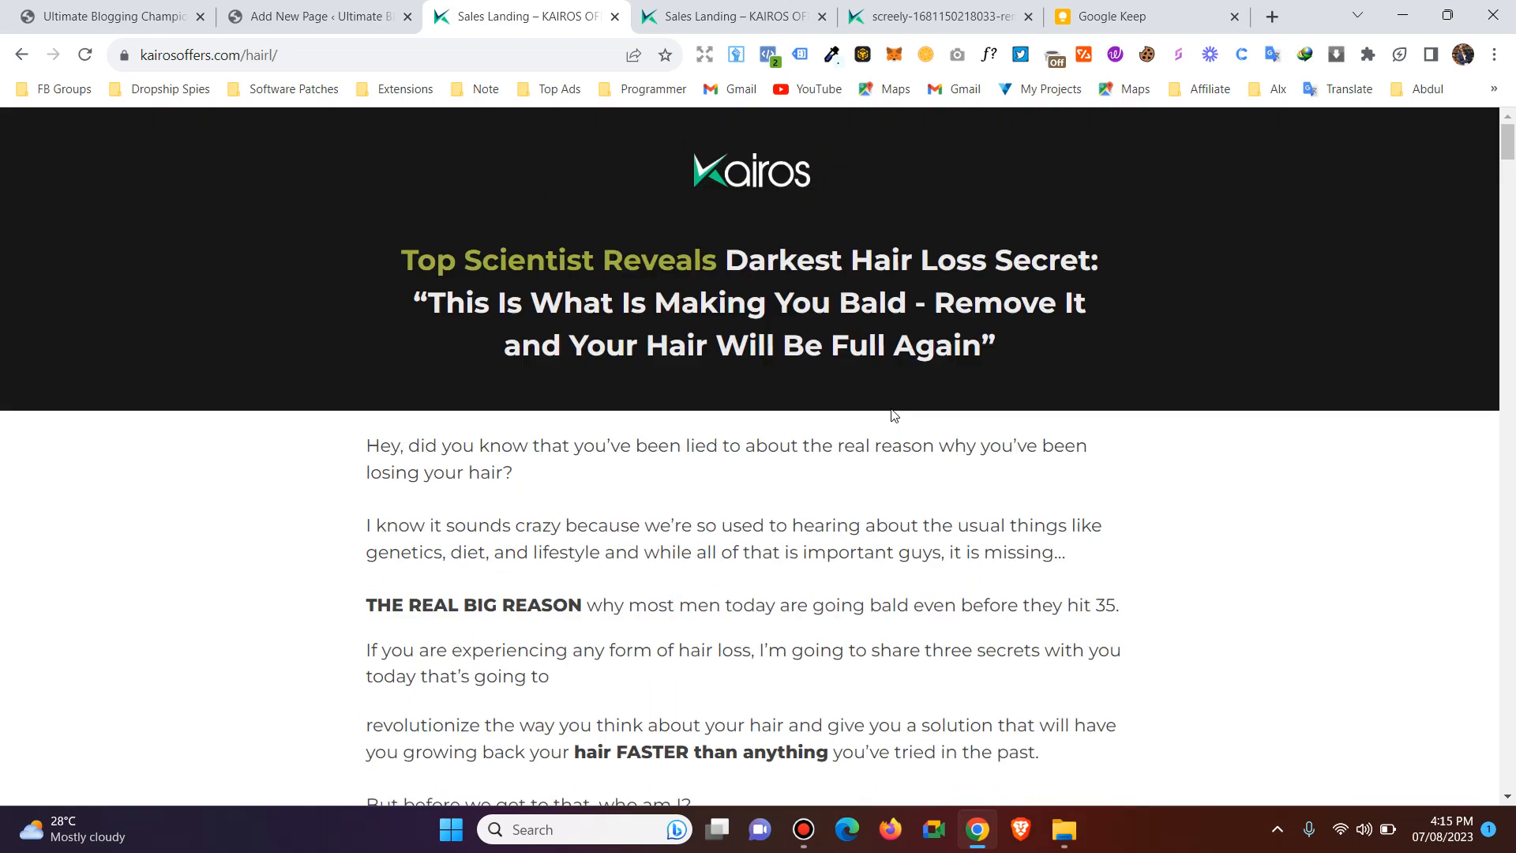
double_click(658, 350)
scroll(904, 396, "down", 20)
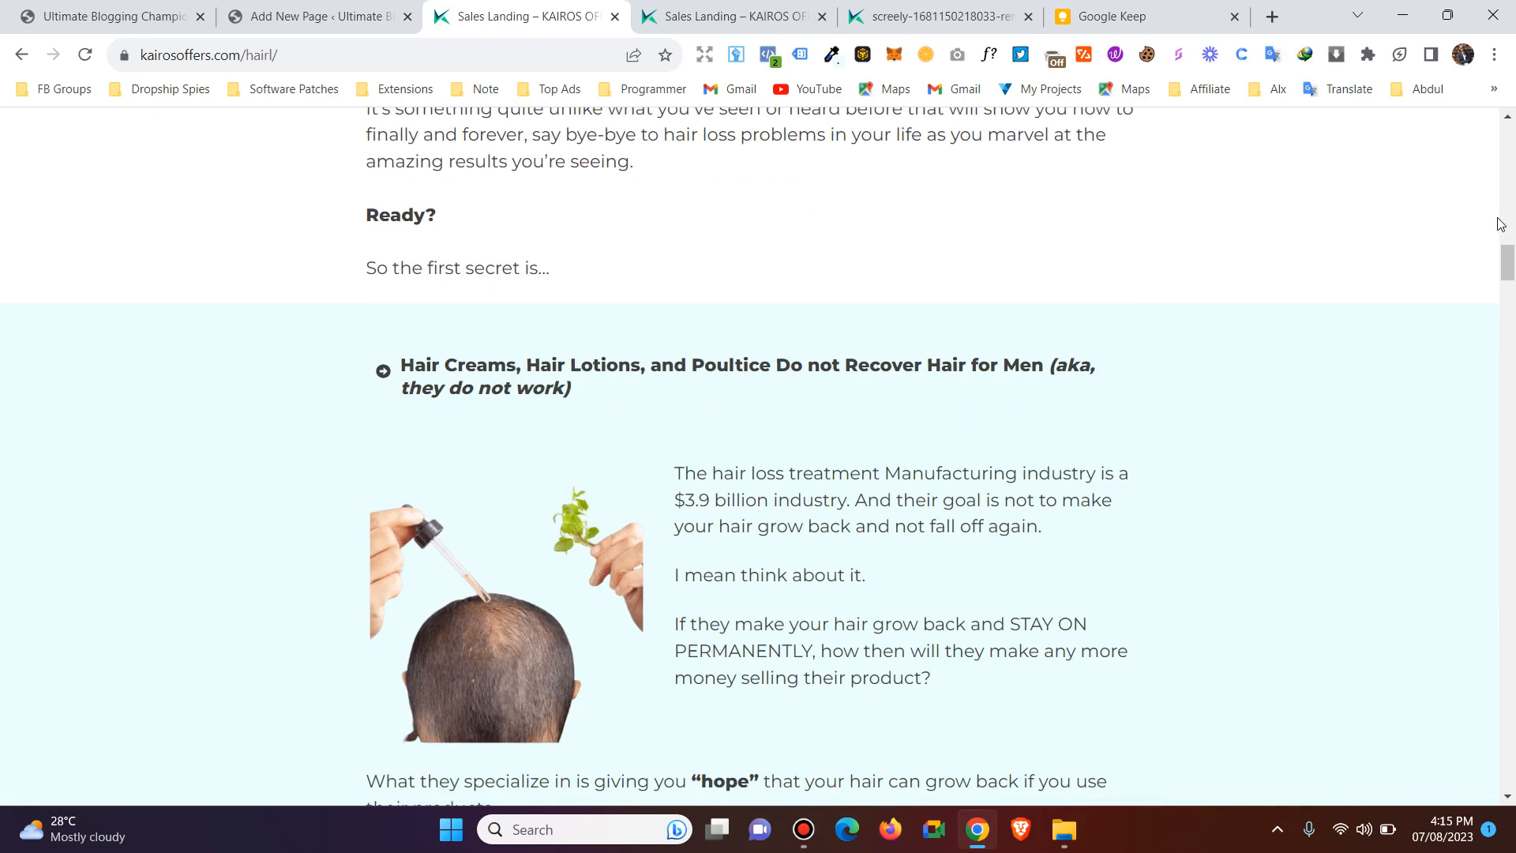
left_click_drag(1508, 271, 1508, 553)
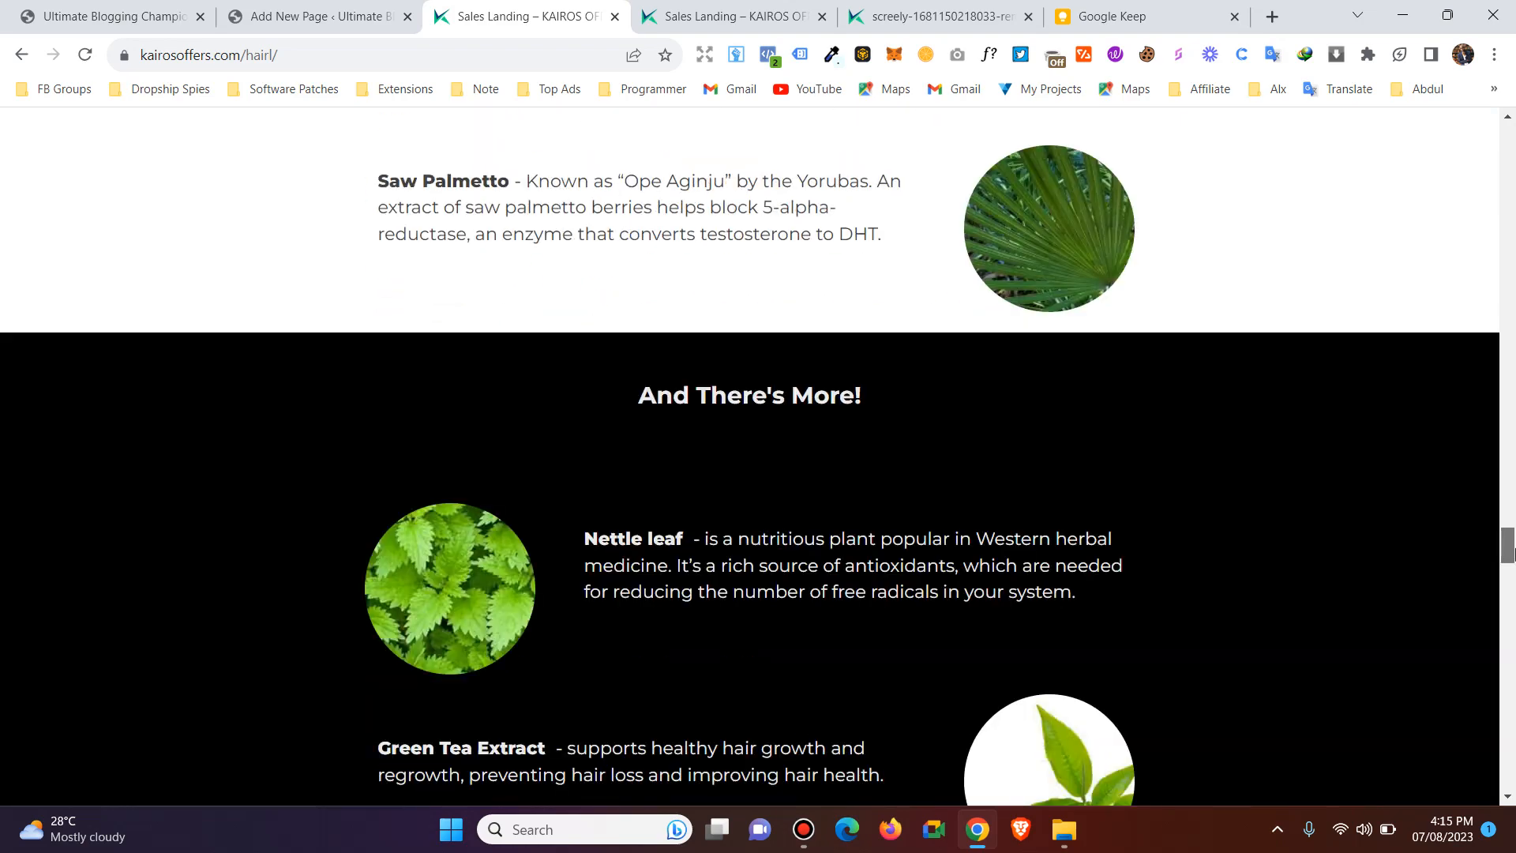
scroll(1511, 616, "down", 5)
scroll(1513, 677, "down", 20)
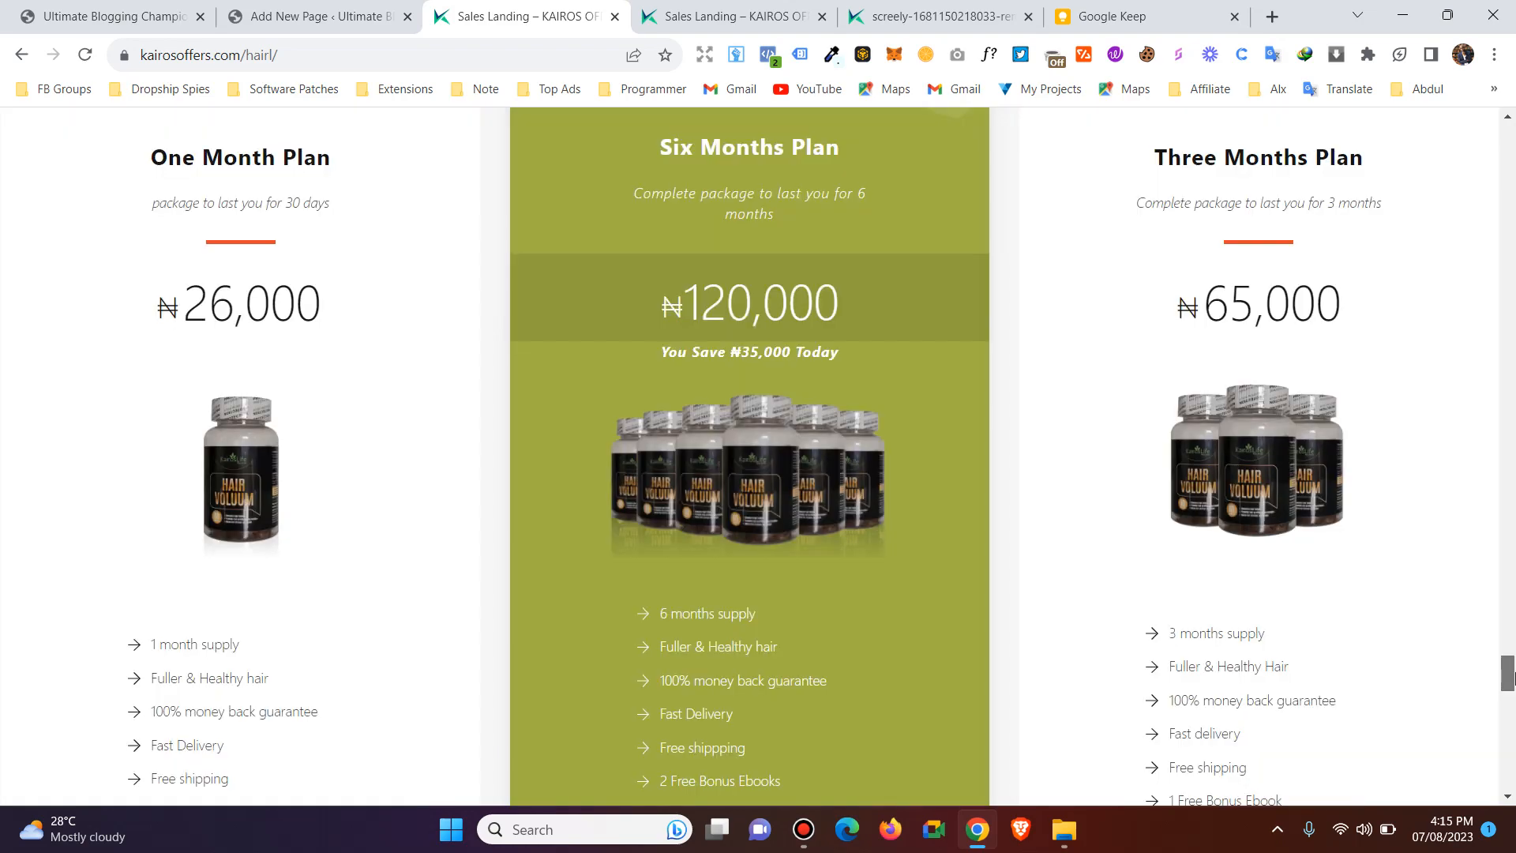
left_click_drag(1513, 717, 1508, 93)
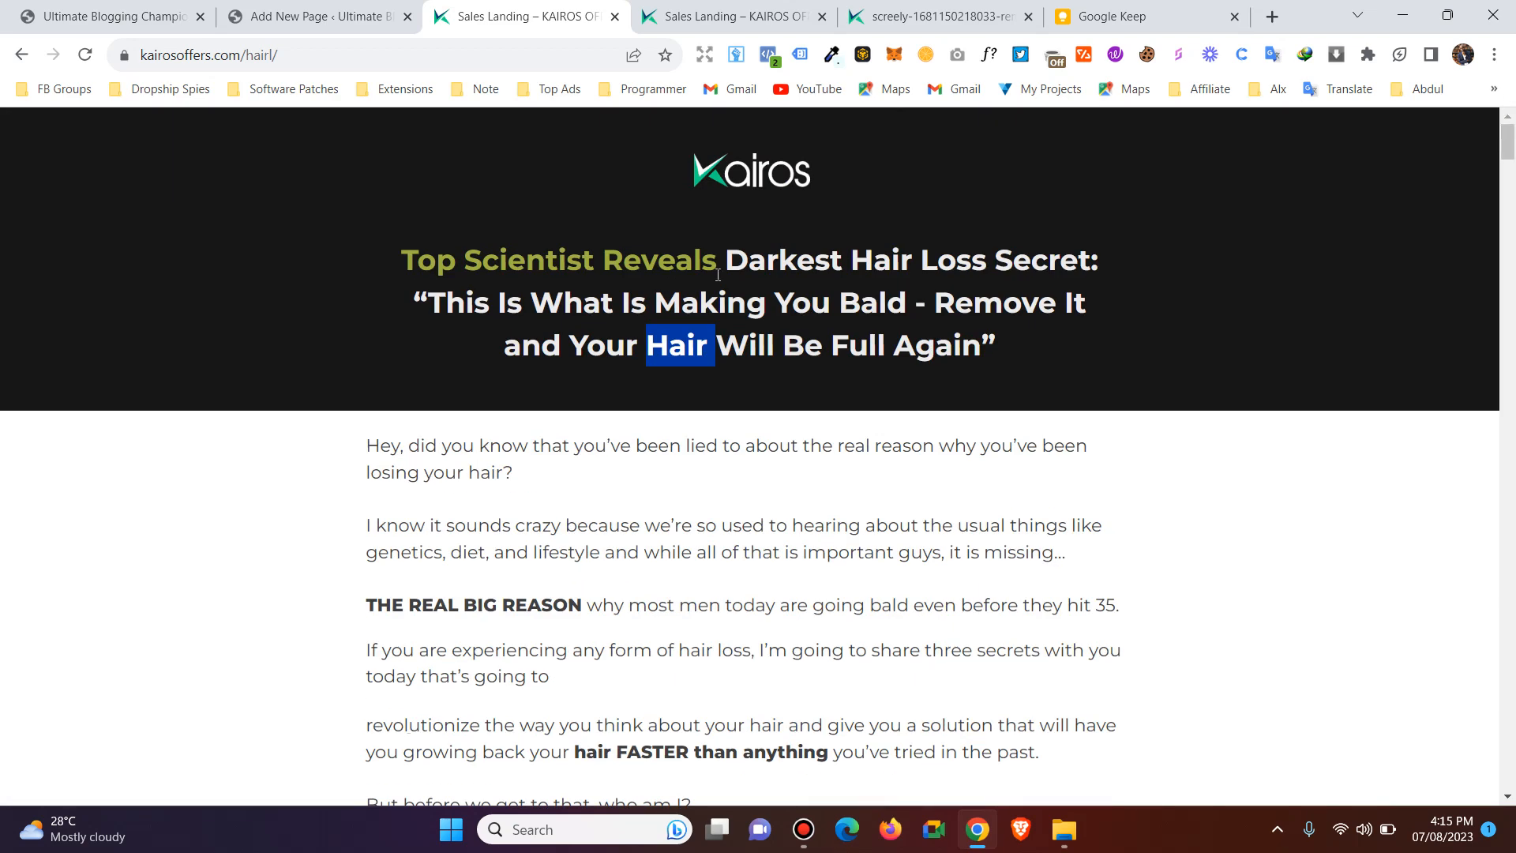
left_click_drag(843, 247, 1059, 261)
left_click(788, 559)
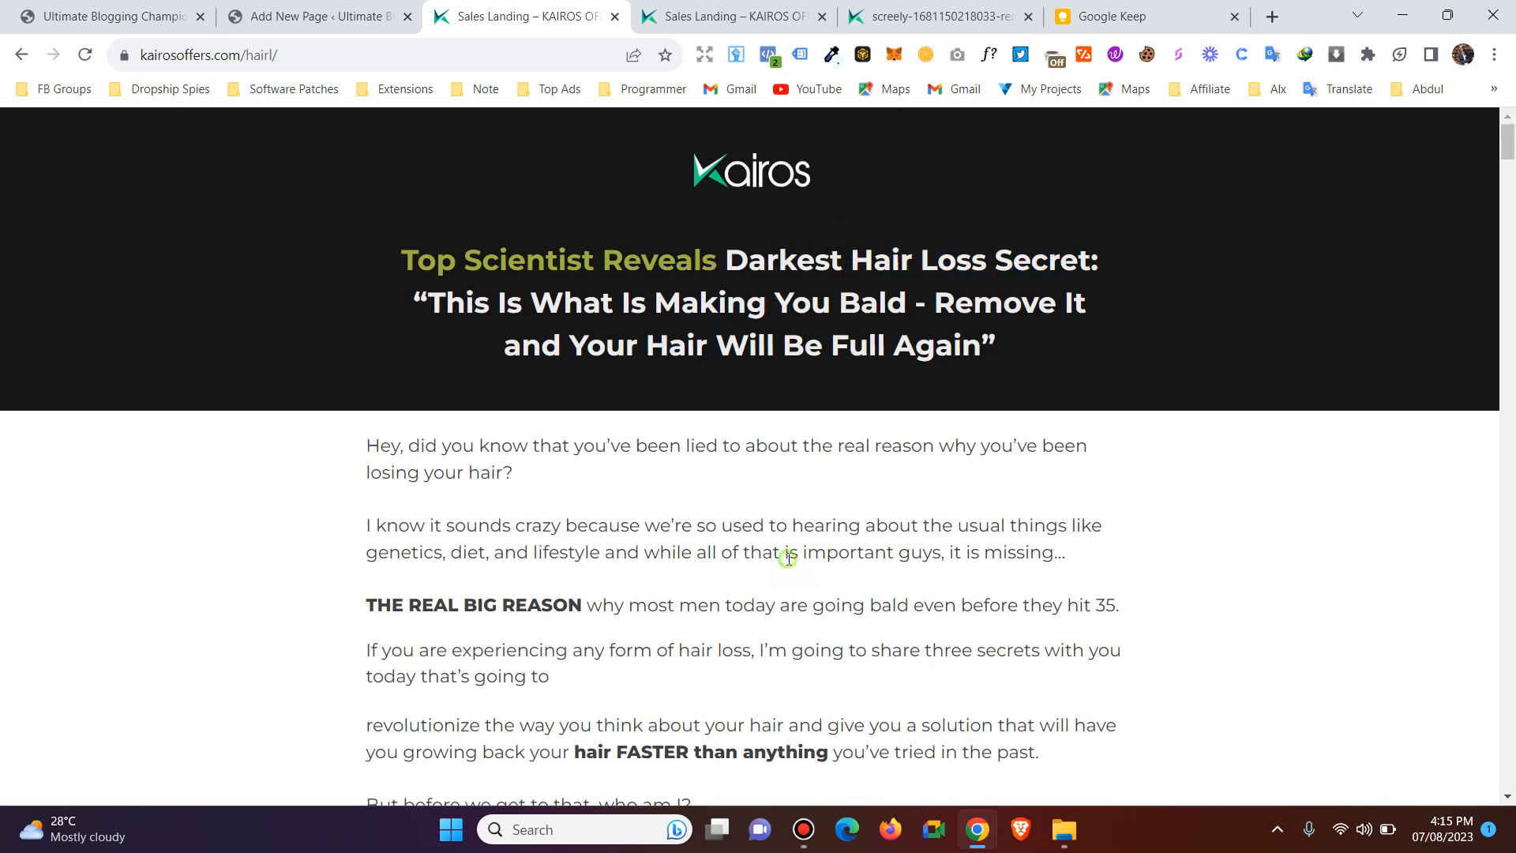
Return to the new page, dismiss the block editor welcome guide, and title the page "Hair Fast".
left_click(349, 12)
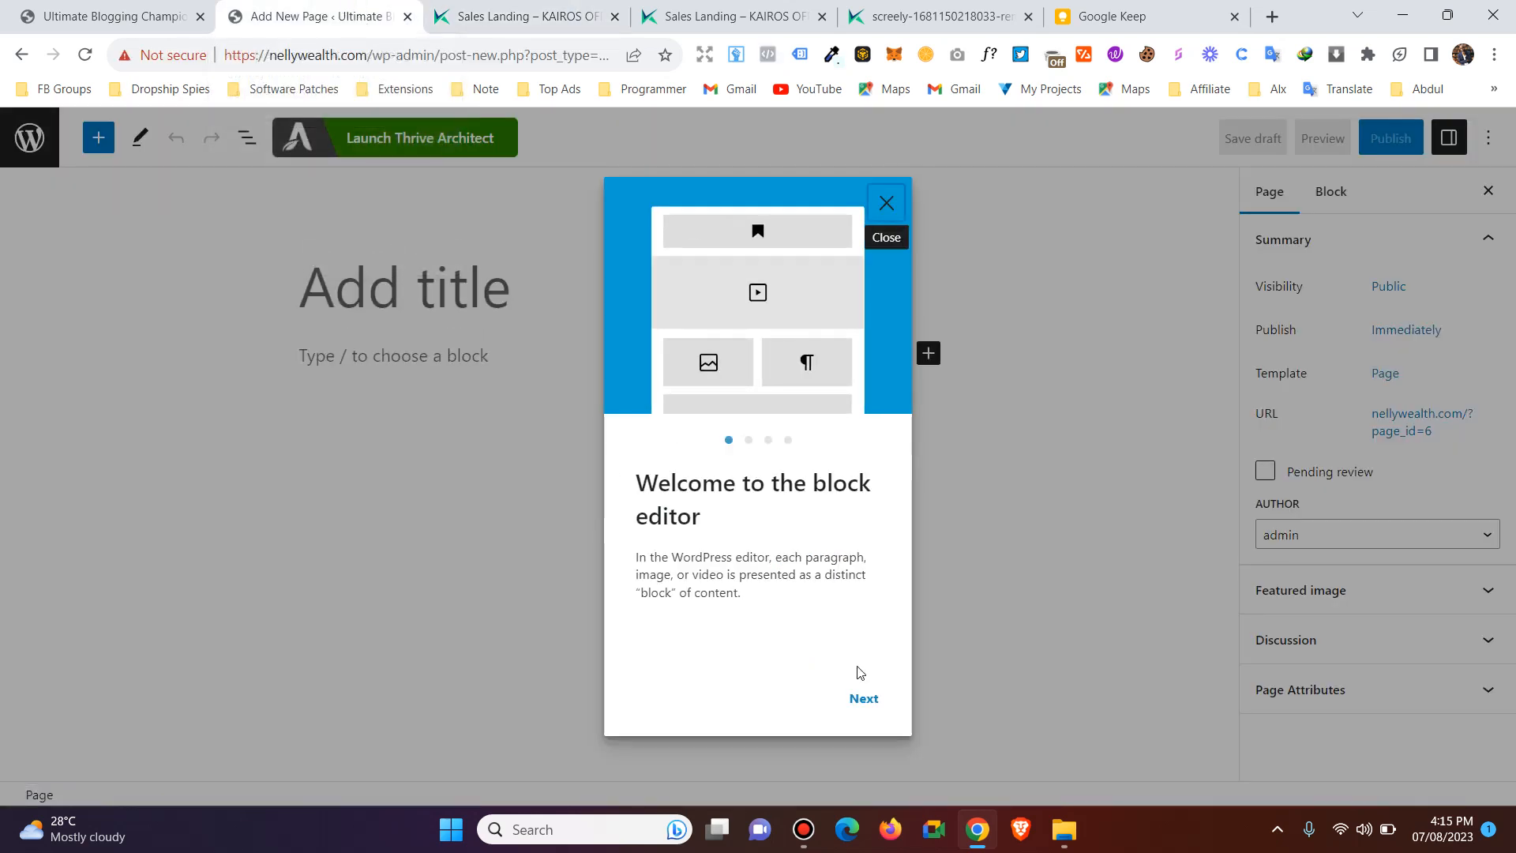
left_click(892, 208)
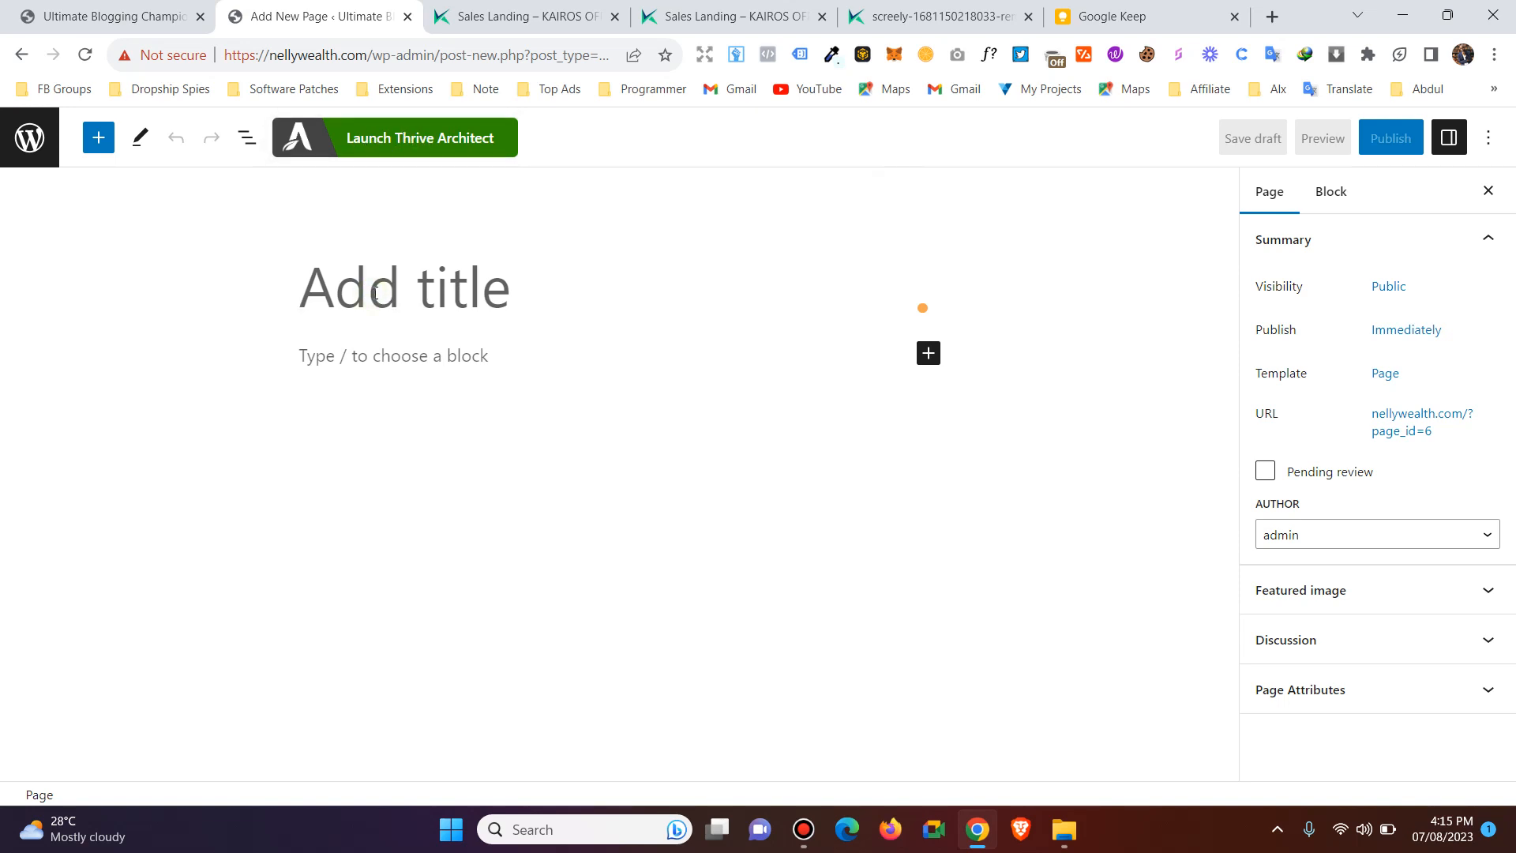
type("Hair")
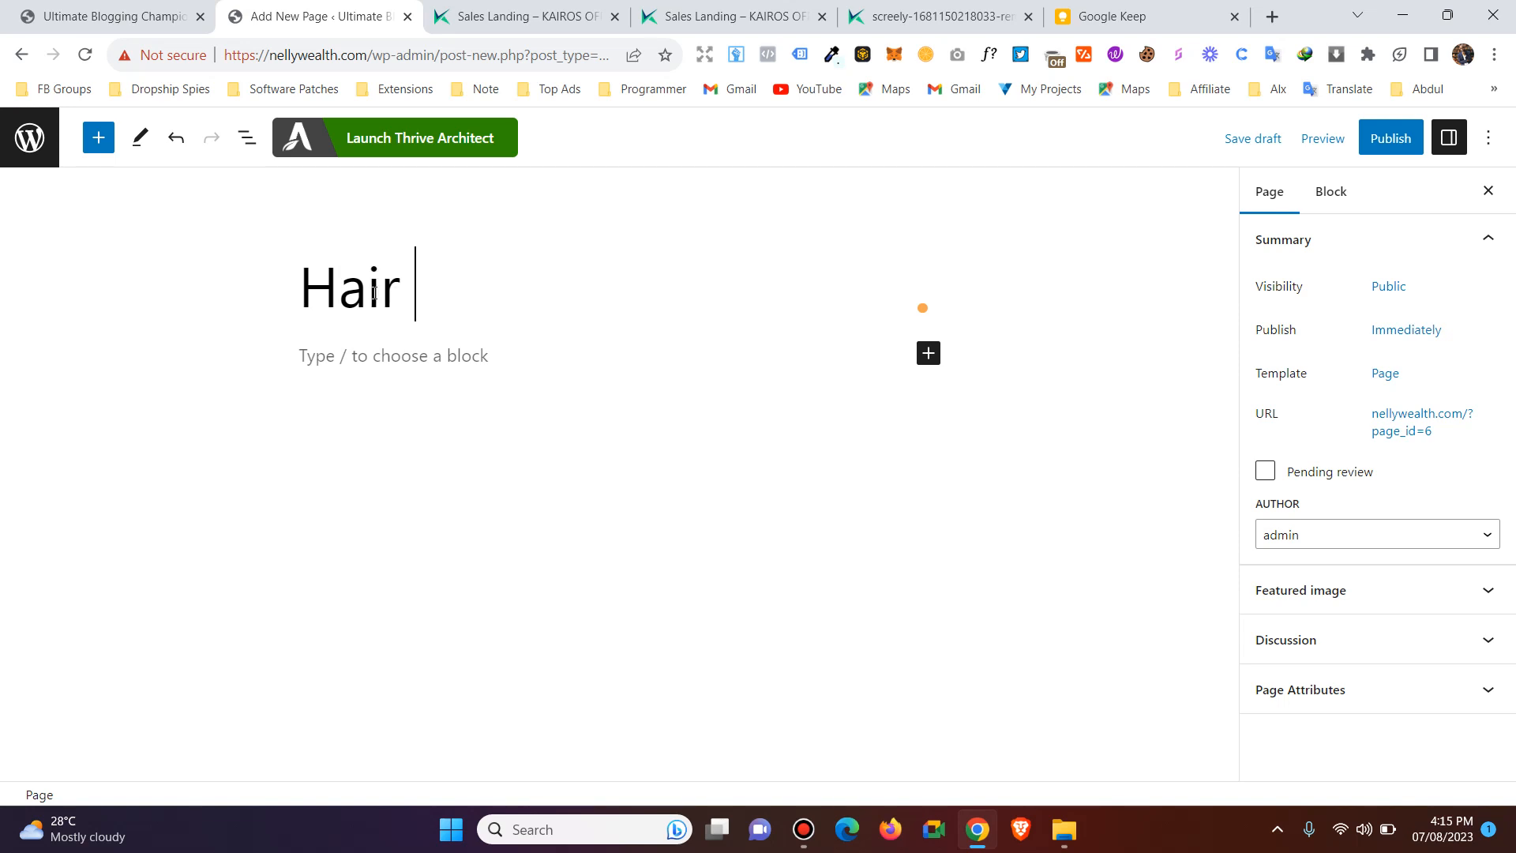
type(" Fast")
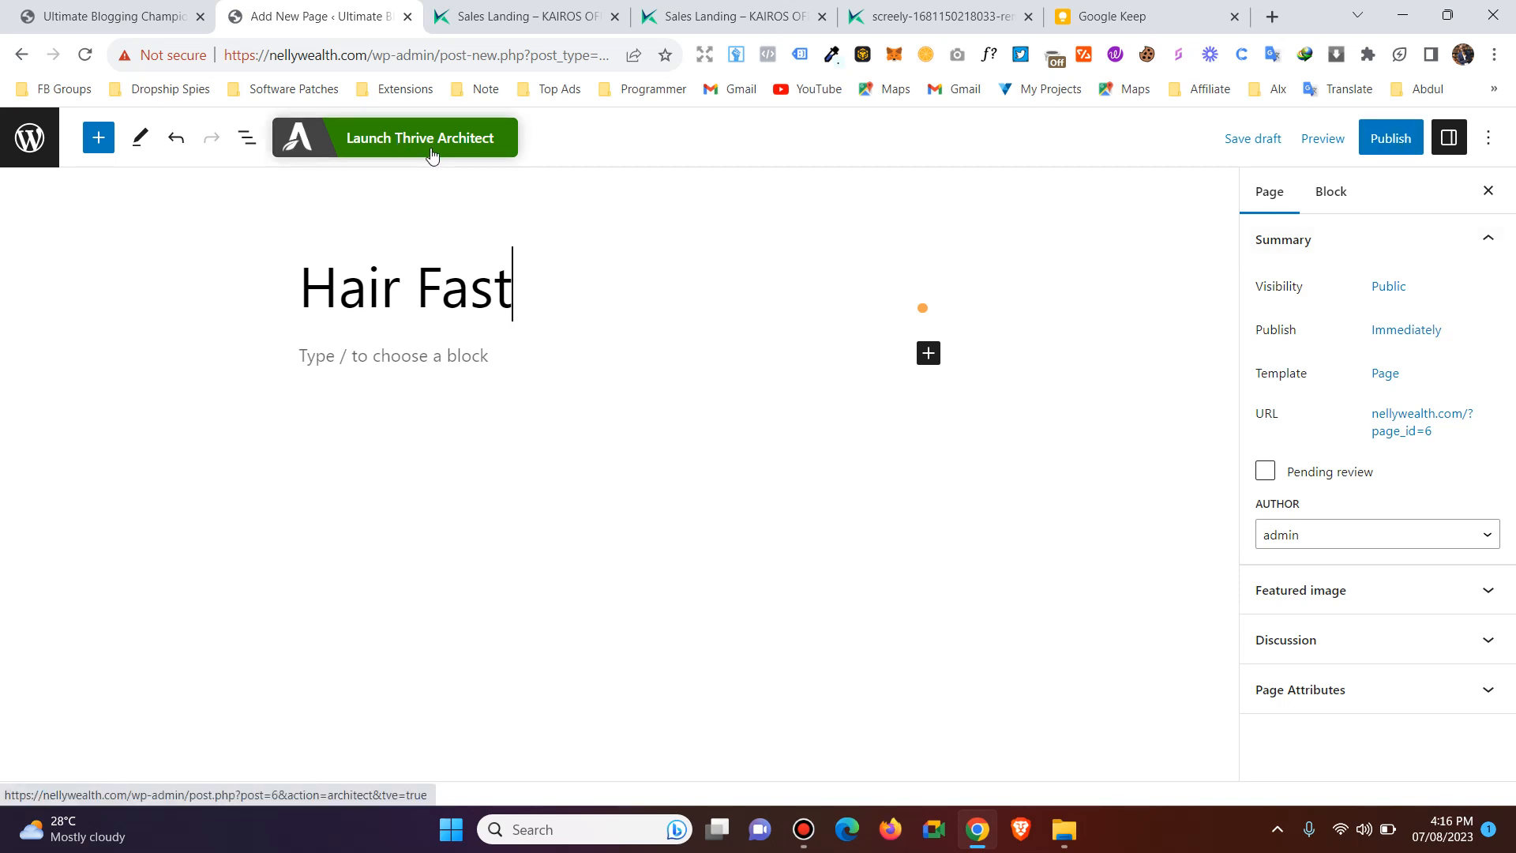
left_click(333, 300)
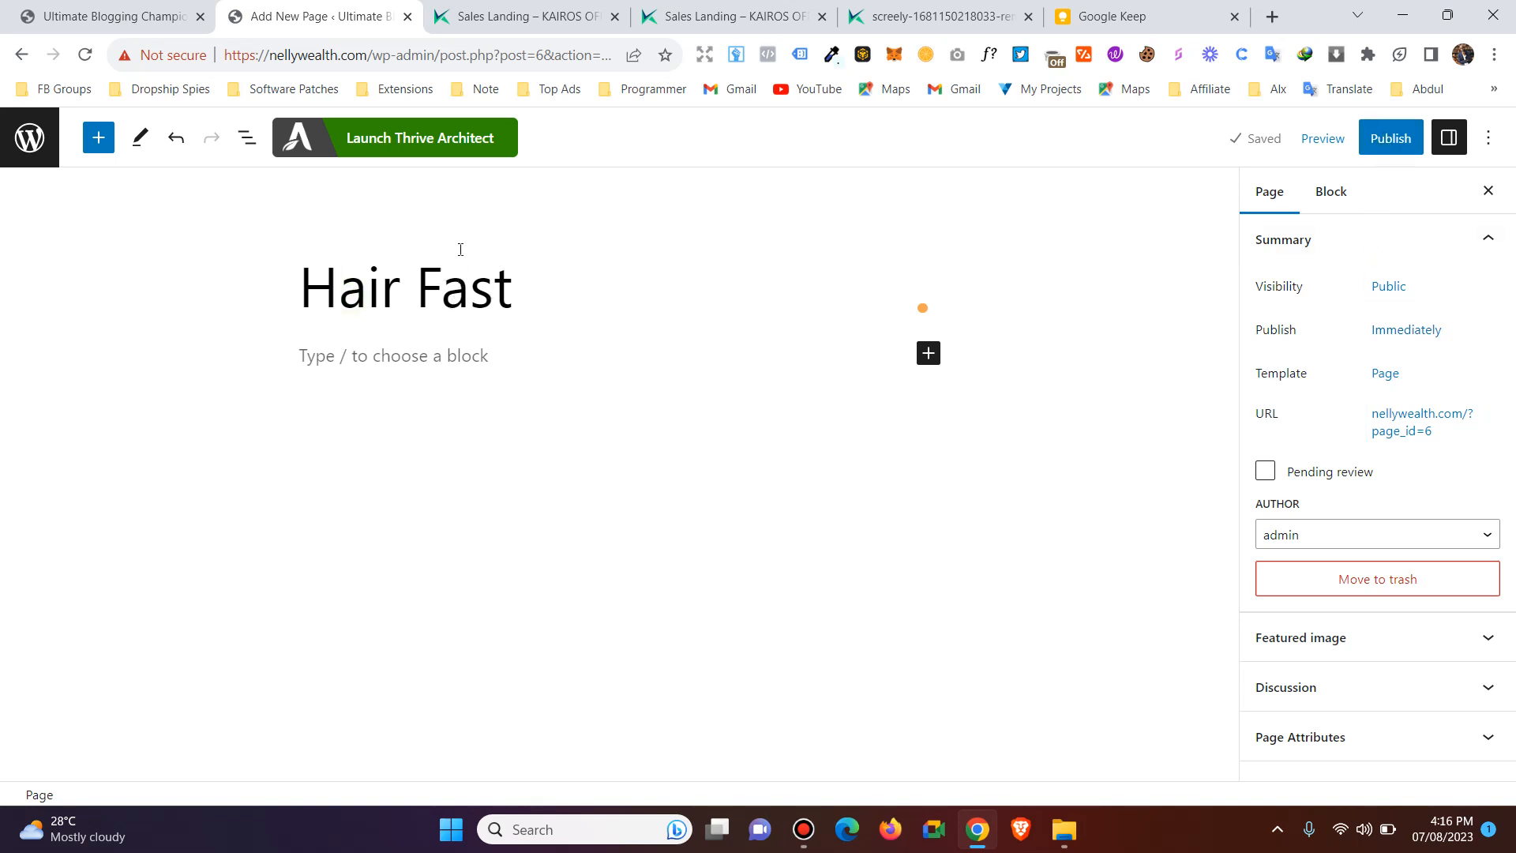
Publish the Hair Fast page and close the post-publish information.
left_click(1385, 144)
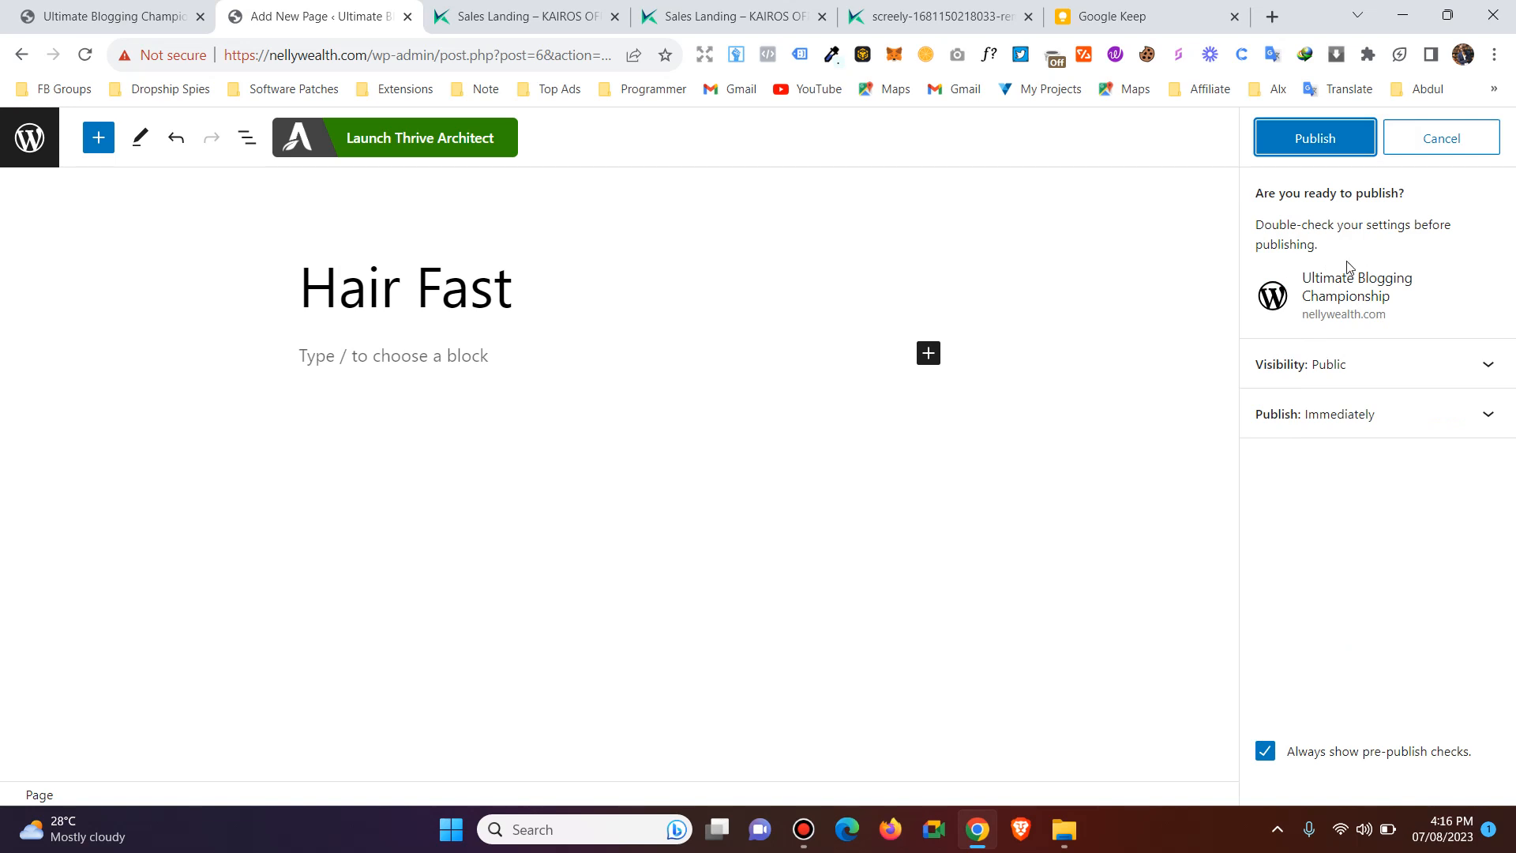
left_click(1314, 146)
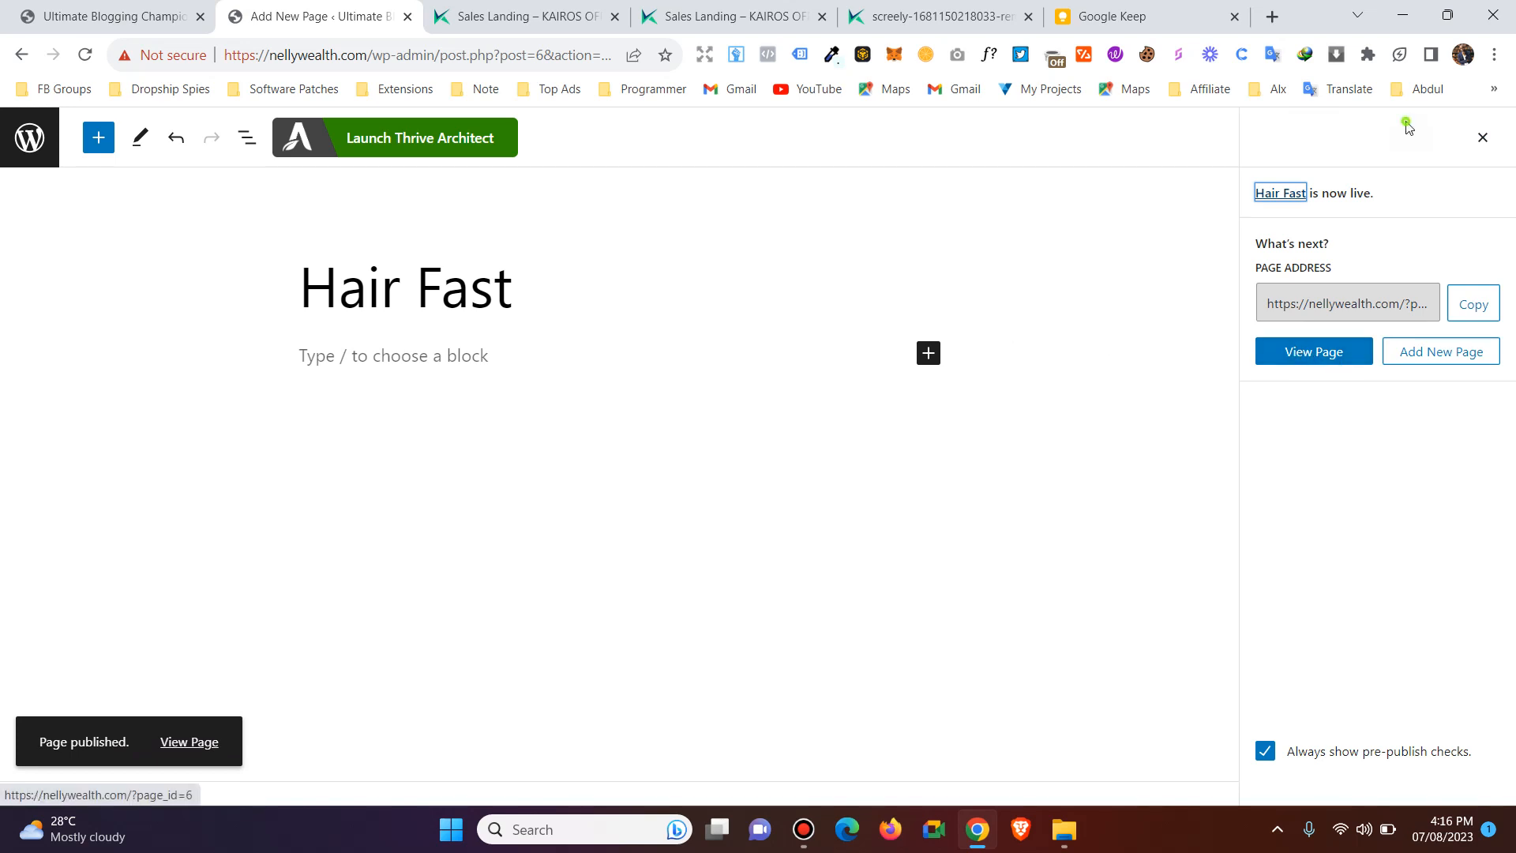
left_click(1483, 139)
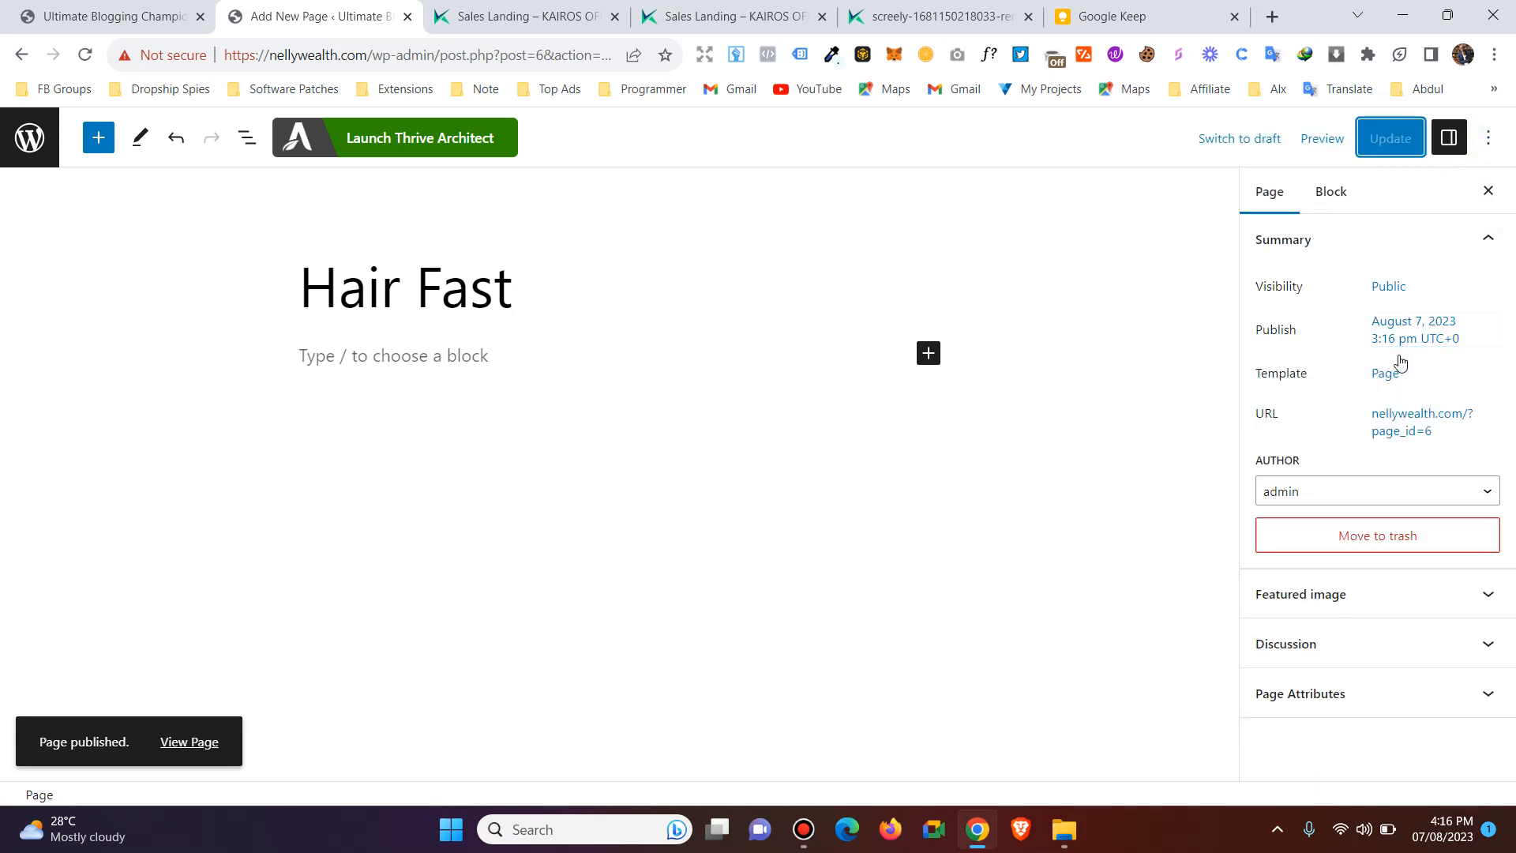
Check the published page's URL, and launch Thrive Architect for the page.
left_click(1416, 439)
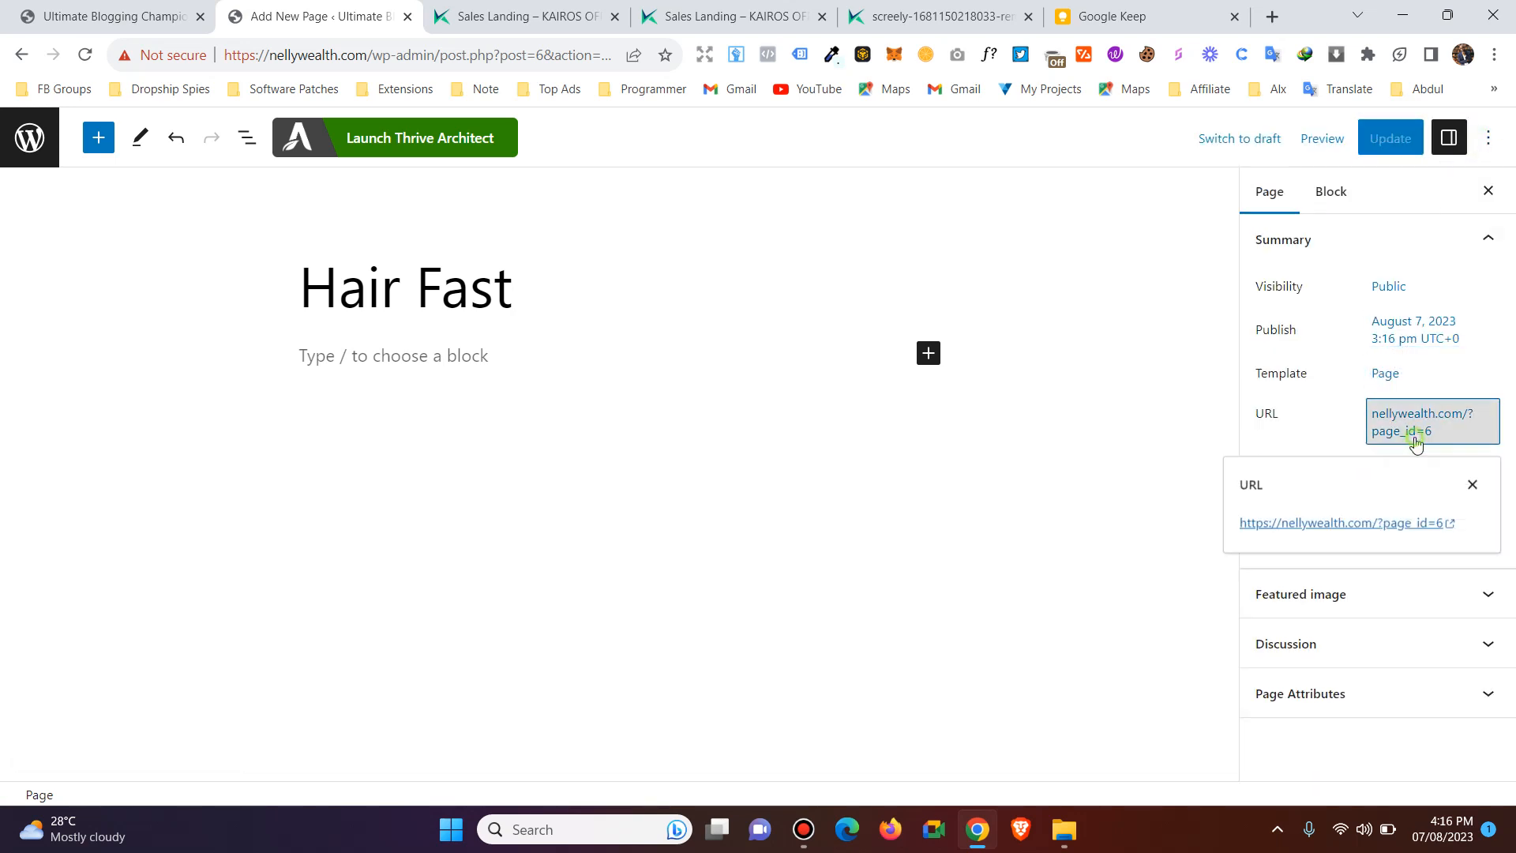
left_click(1406, 440)
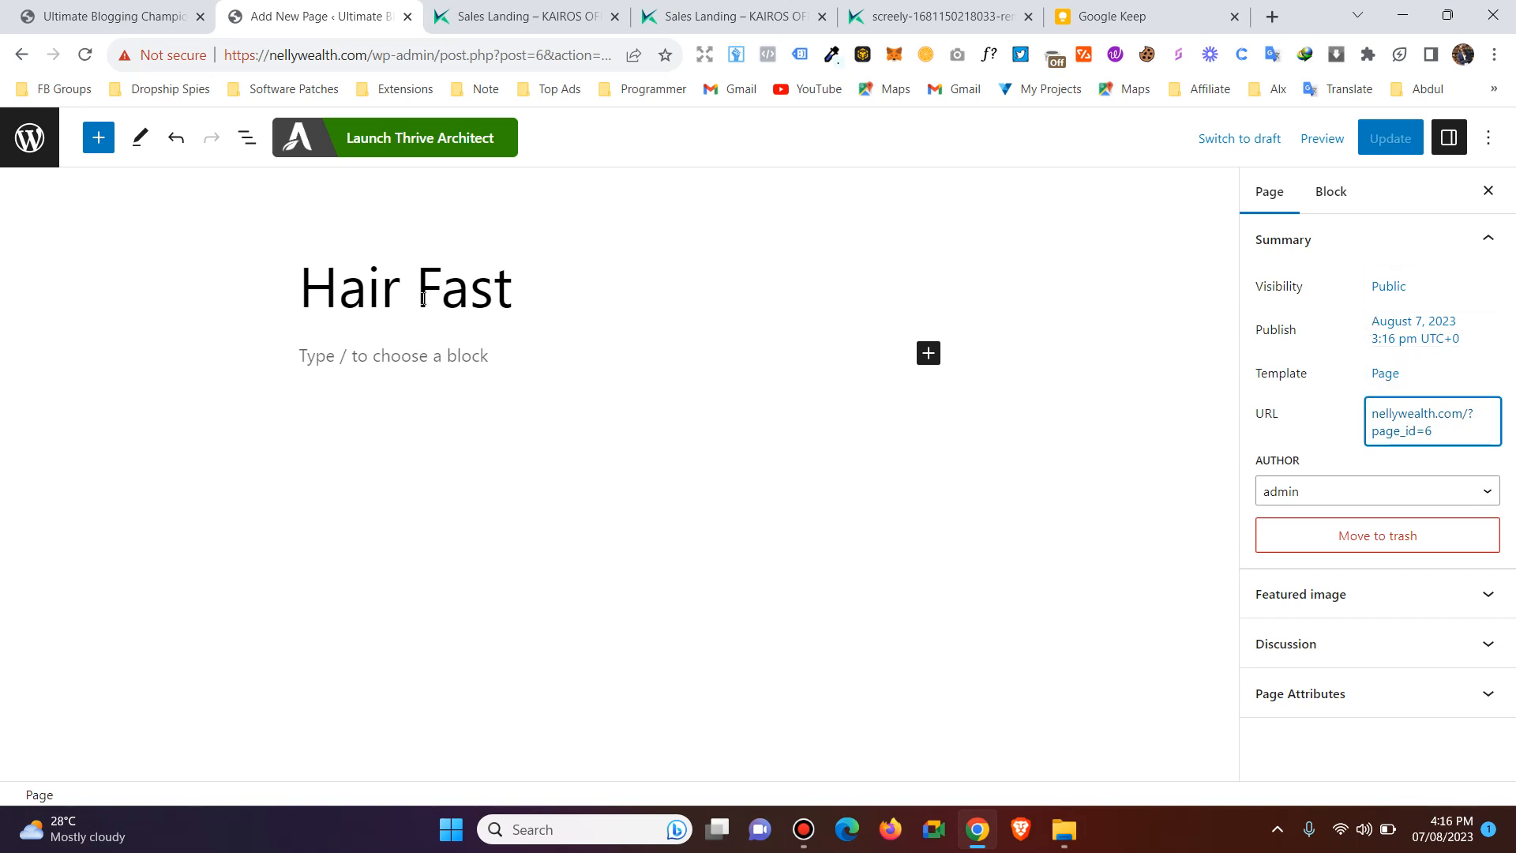
left_click(404, 147)
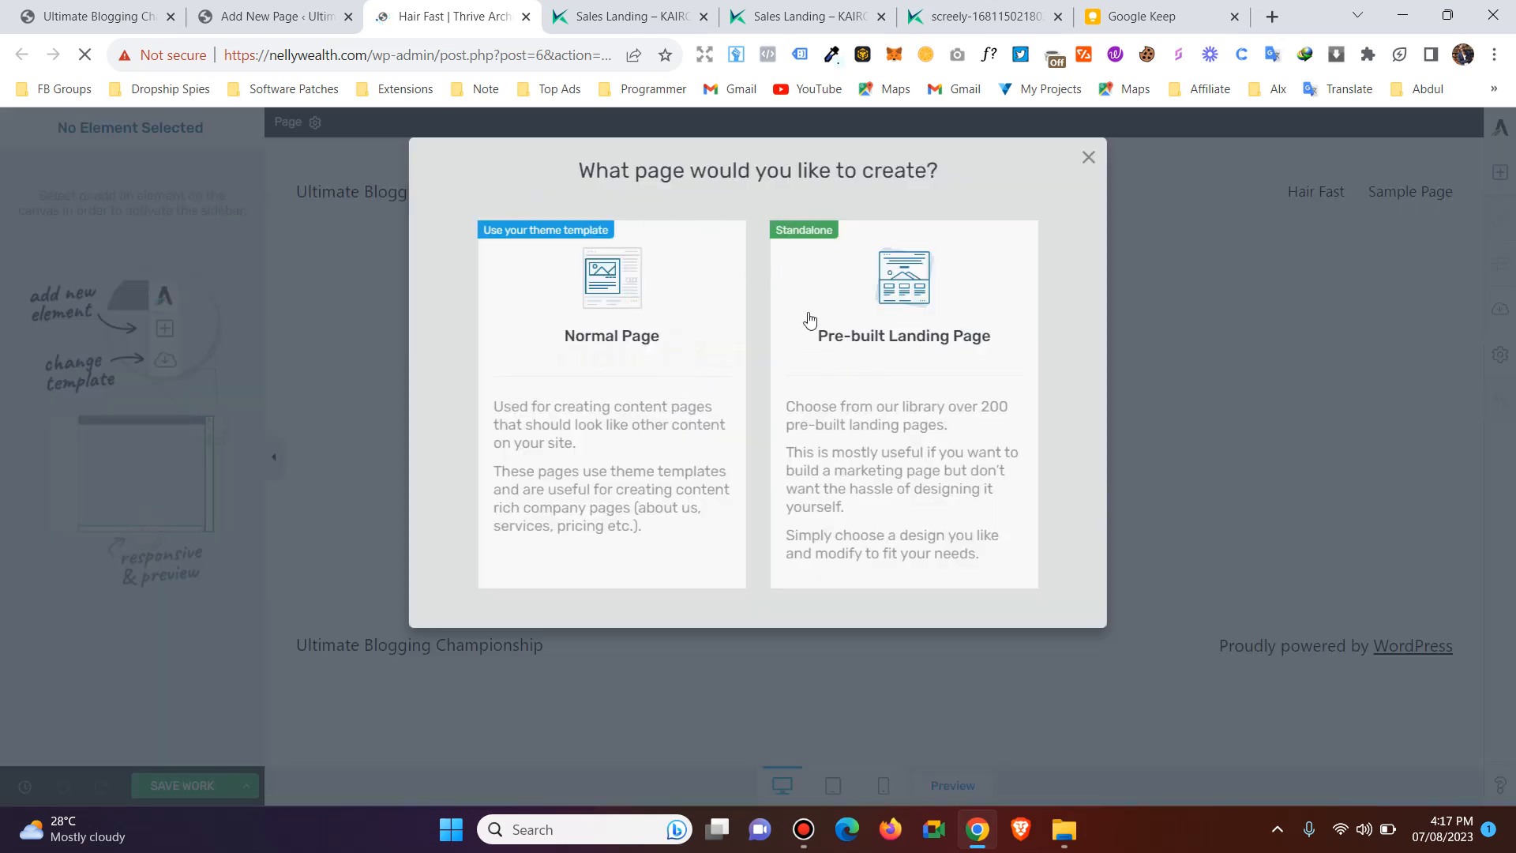
Go back to the WordPress editor, leave it for the page list, and open the site's permalink settings.
left_click(269, 17)
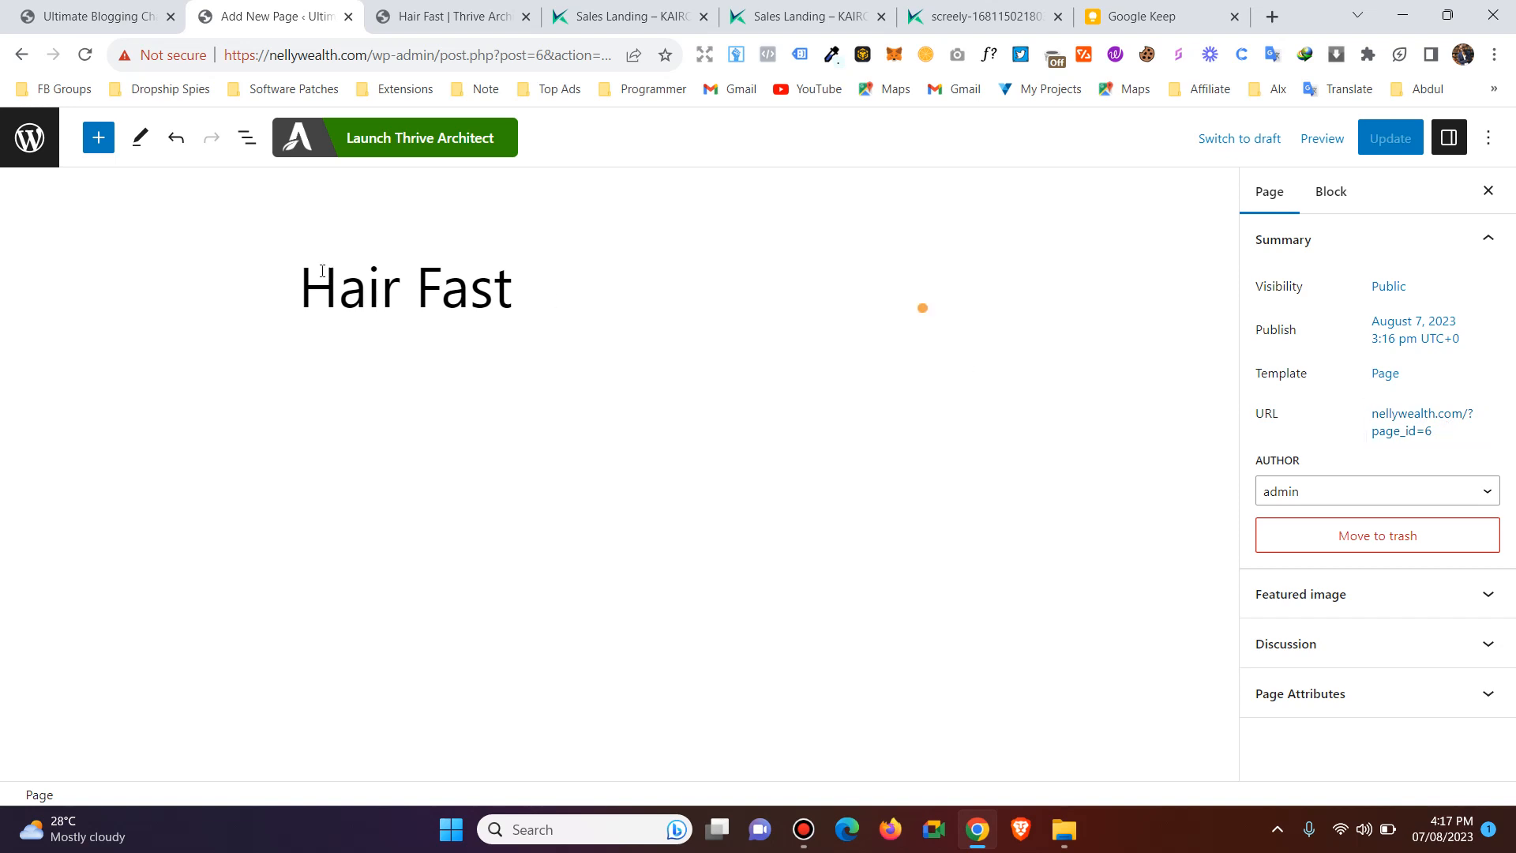
left_click(30, 136)
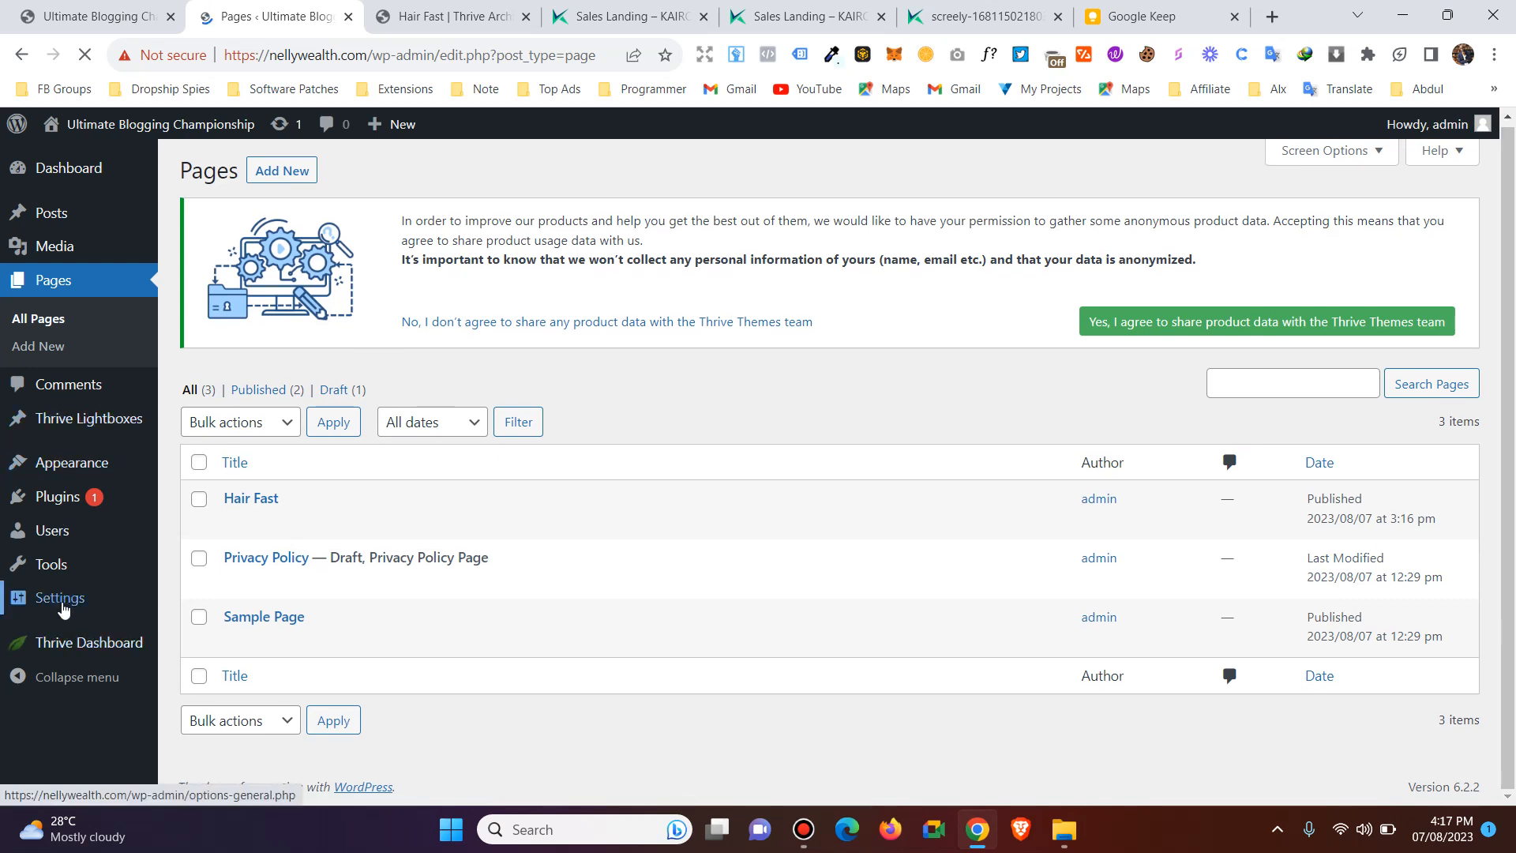
mouse_move(62, 608)
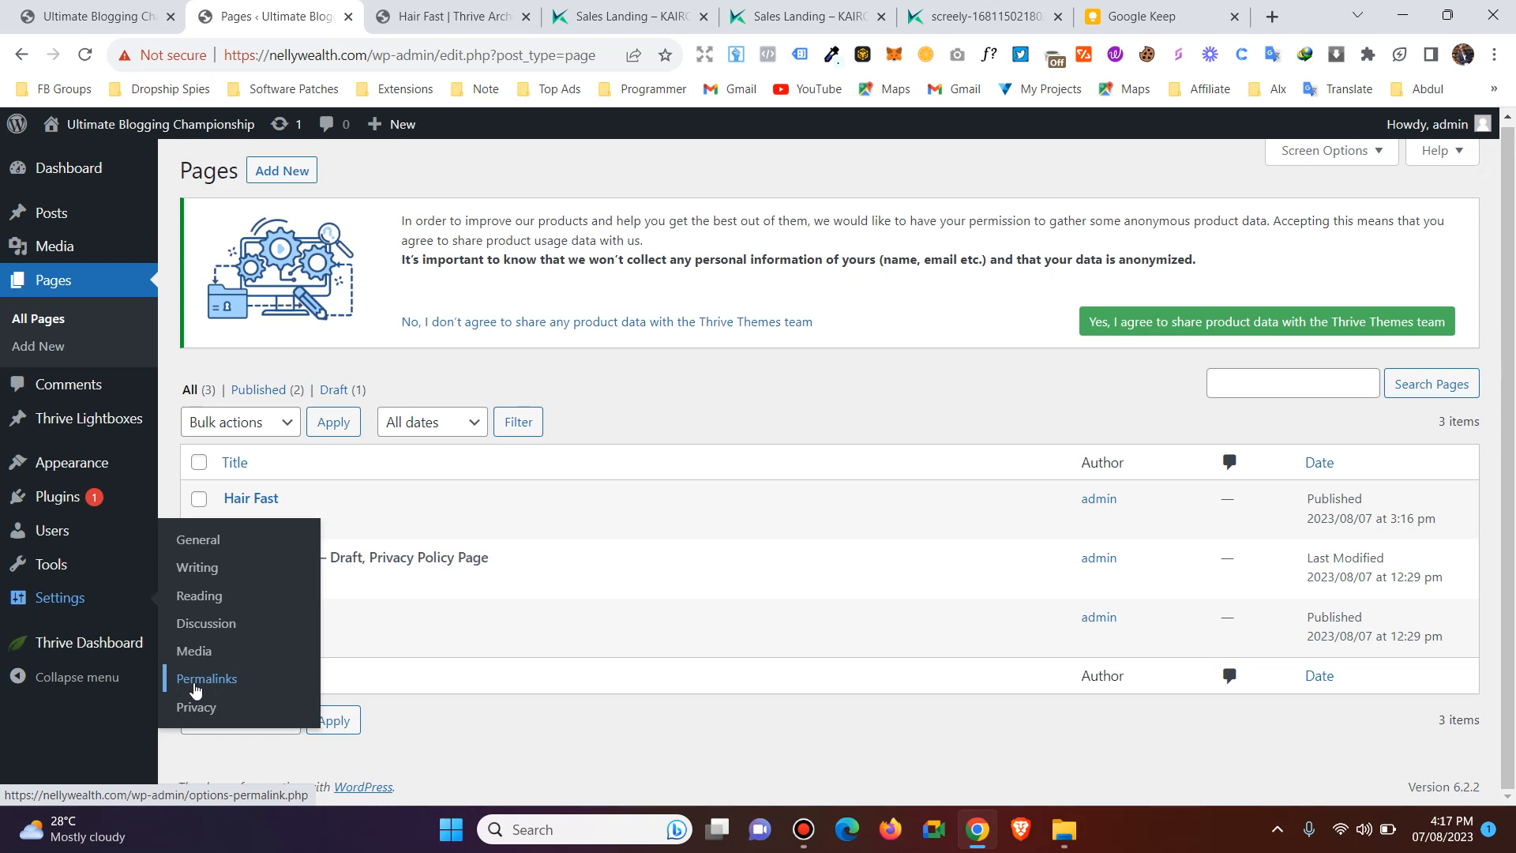
left_click(201, 679)
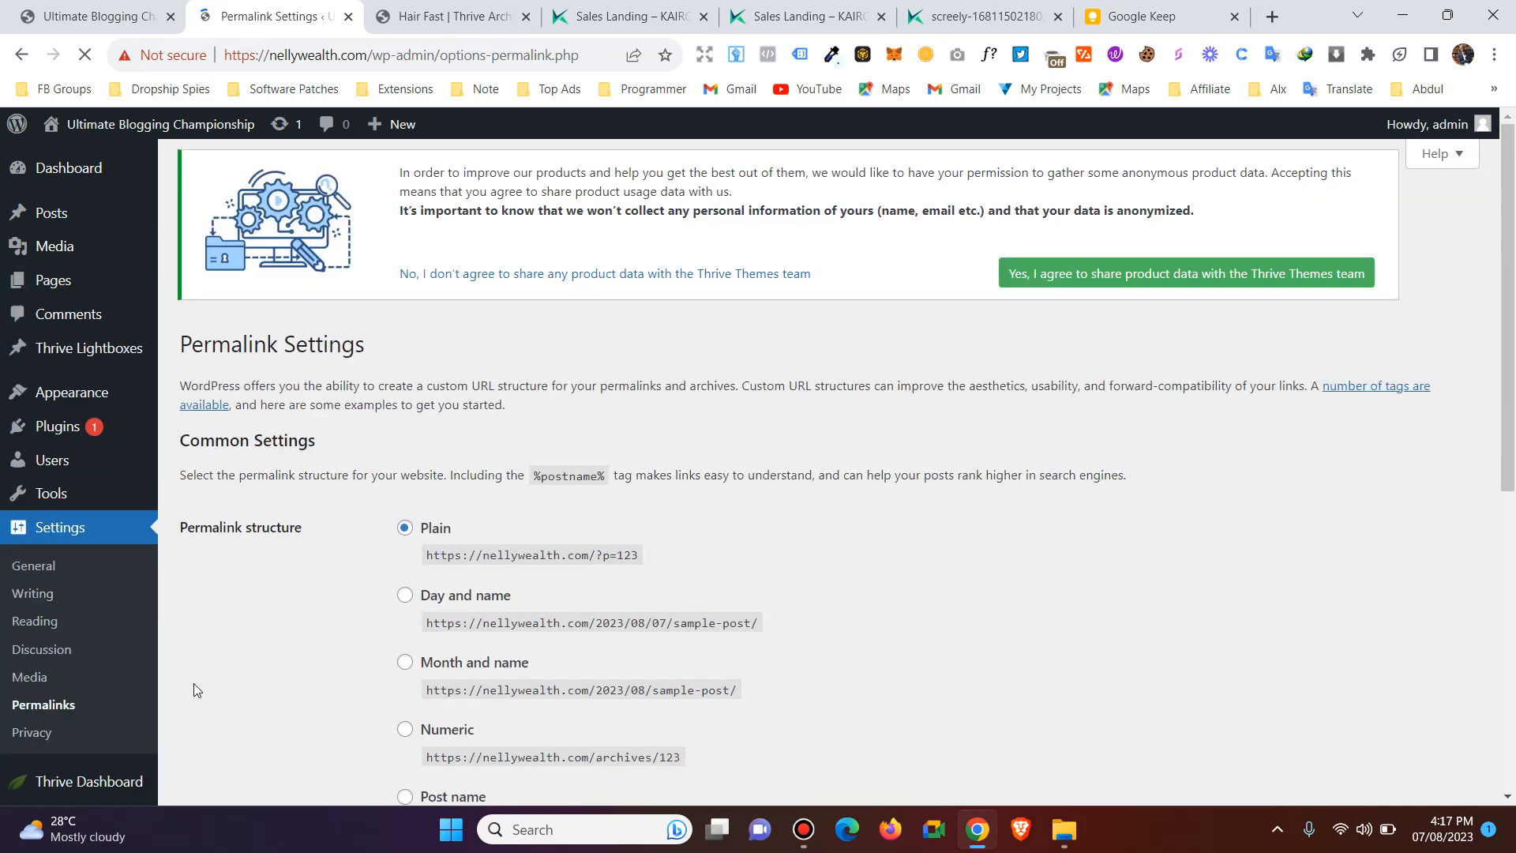
Set the site's permalink structure to Post name and save the changes.
scroll(509, 570, "down", 4)
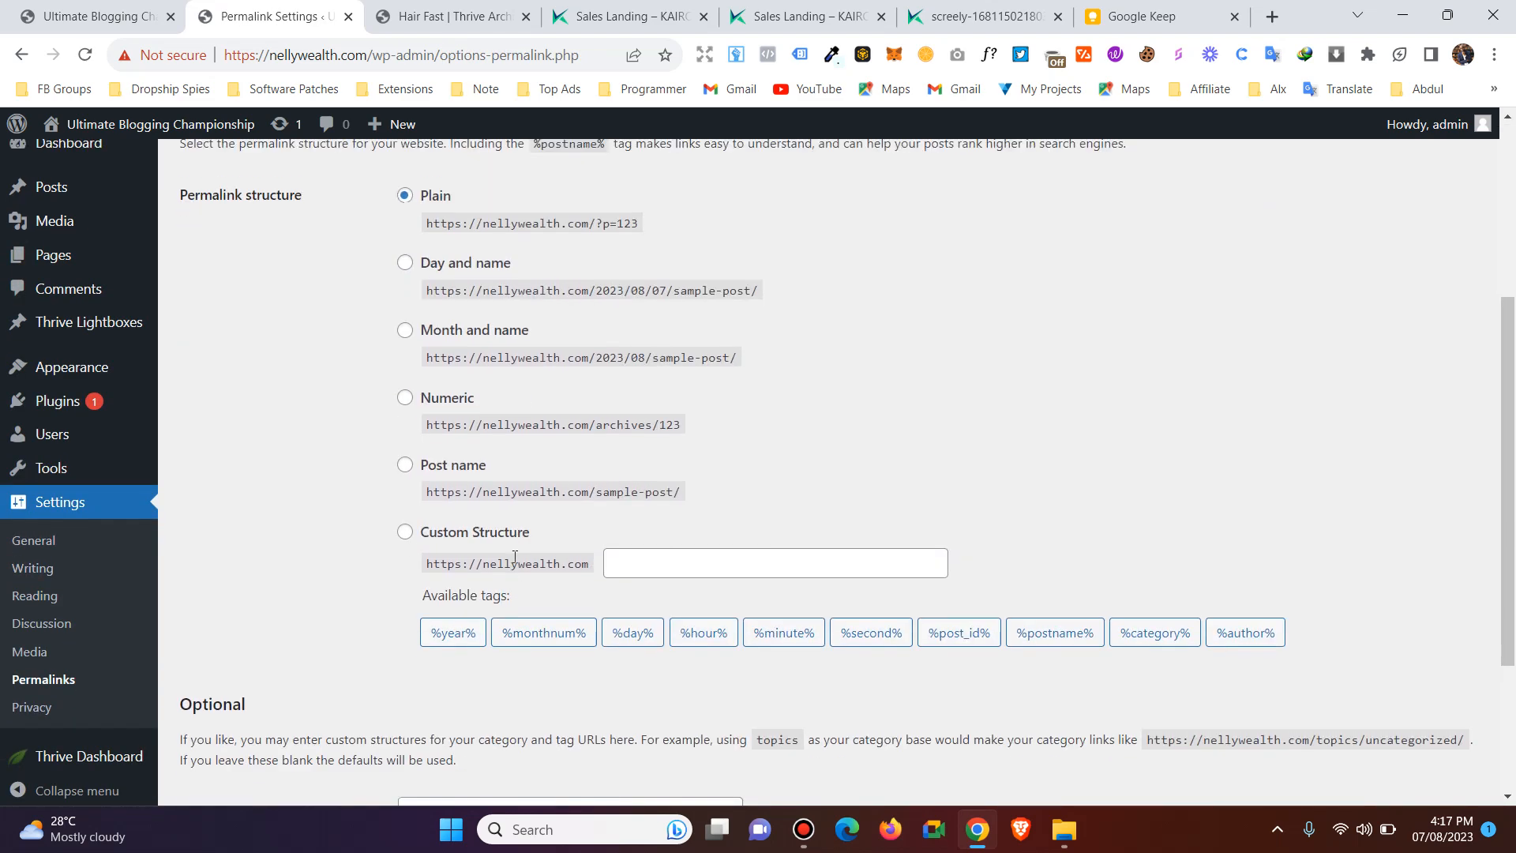
scroll(507, 525, "up", 1)
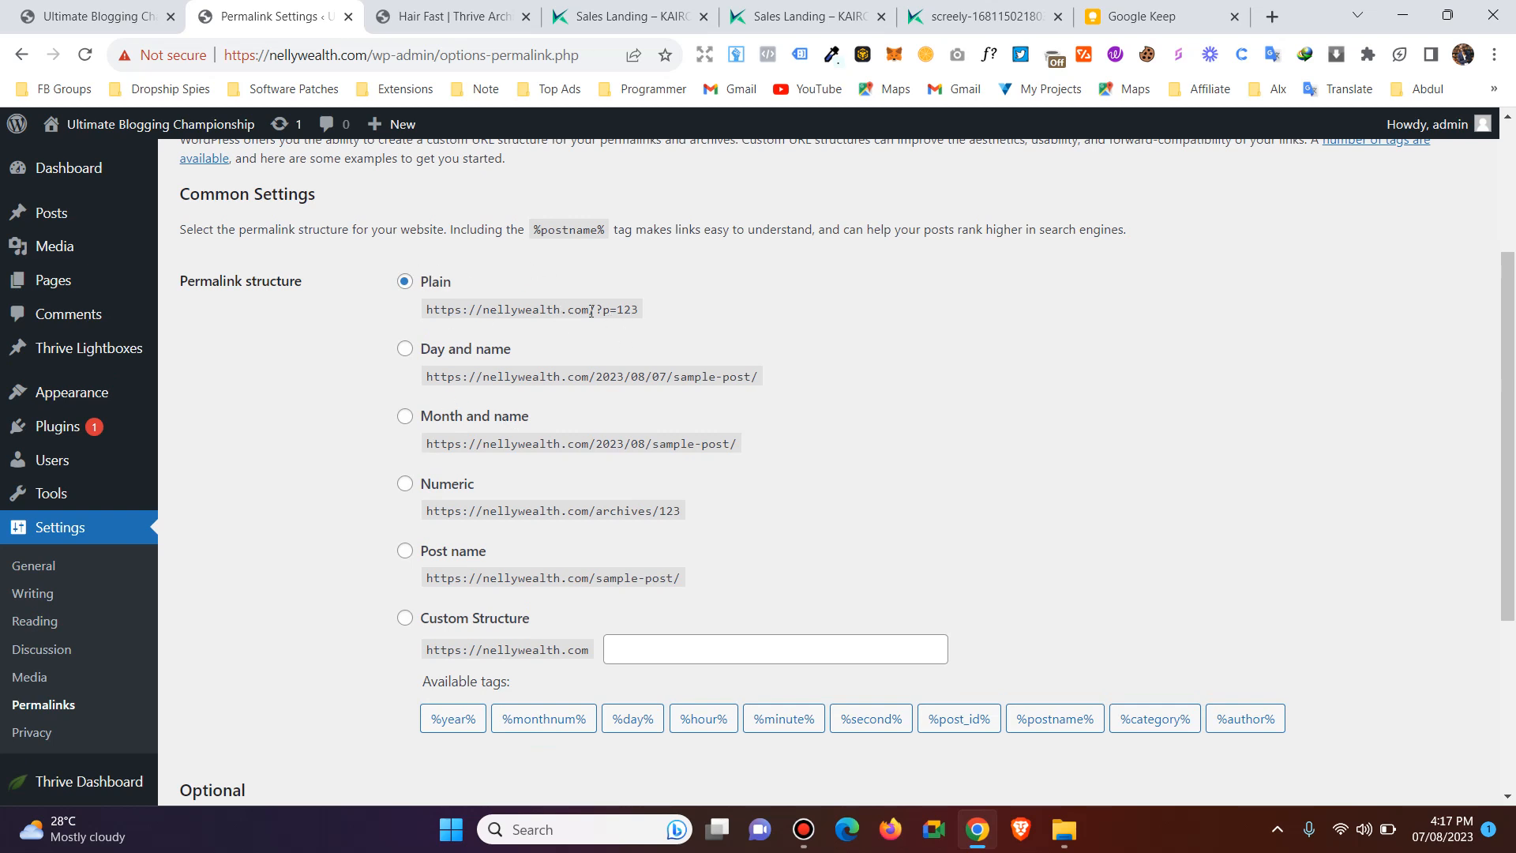
left_click_drag(598, 307, 650, 309)
left_click(651, 308)
scroll(424, 315, "down", 1)
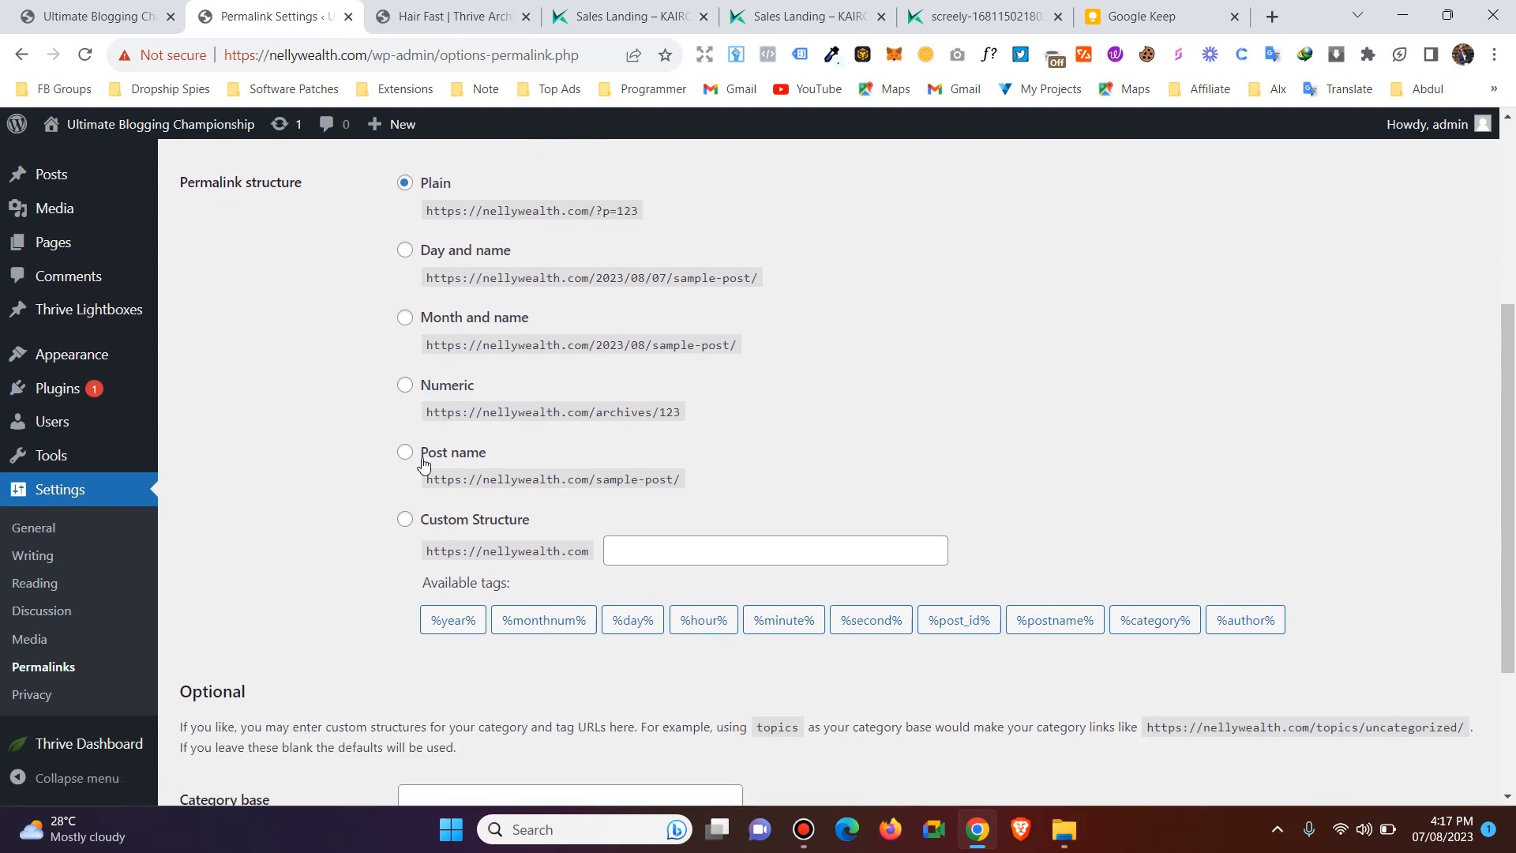
left_click(407, 454)
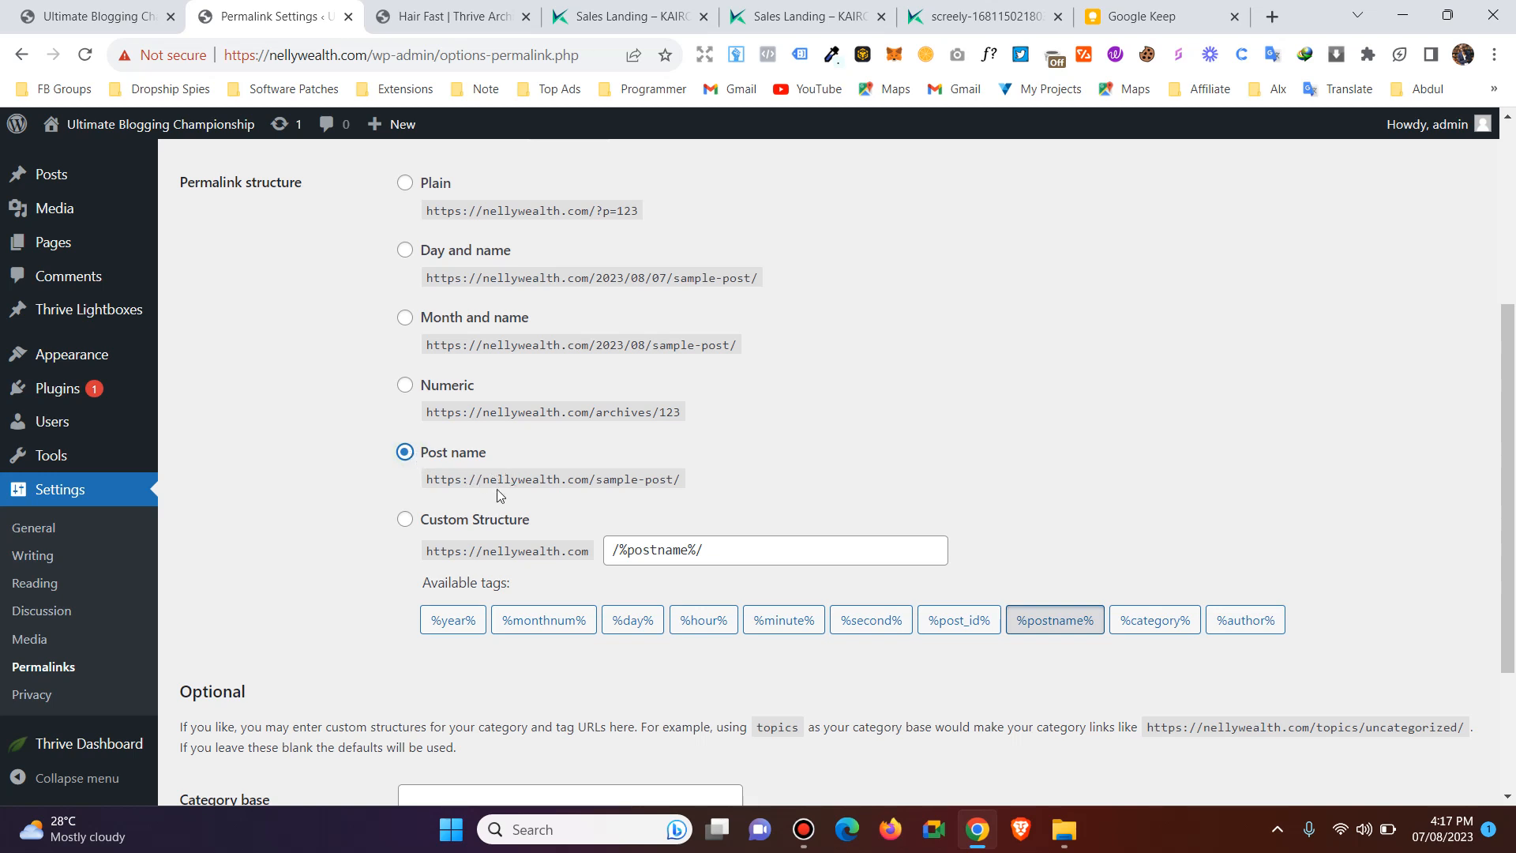
left_click_drag(490, 480, 676, 478)
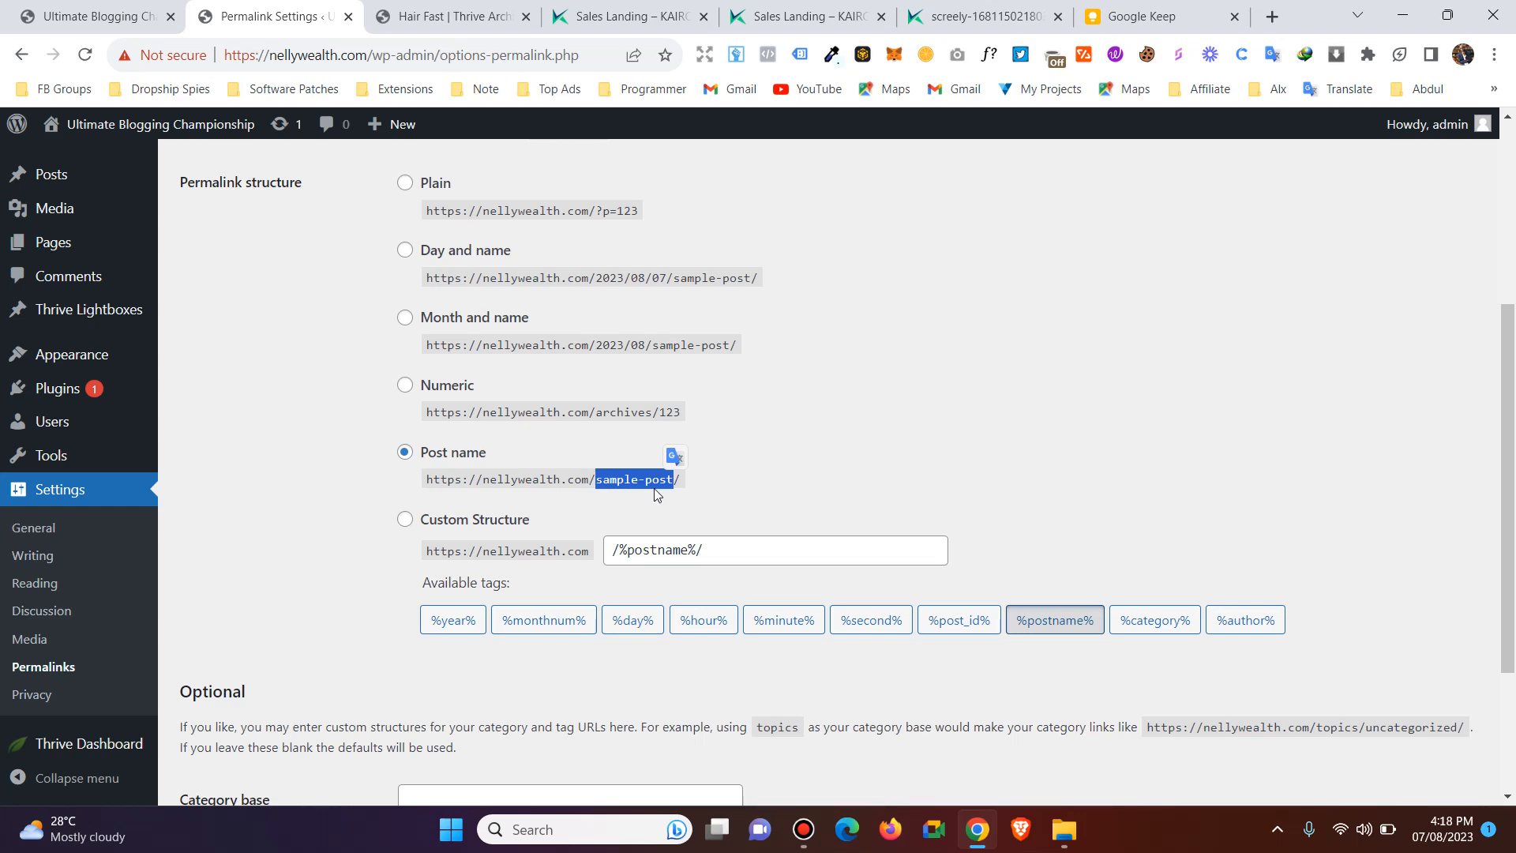
left_click(699, 483)
scroll(264, 681, "down", 3)
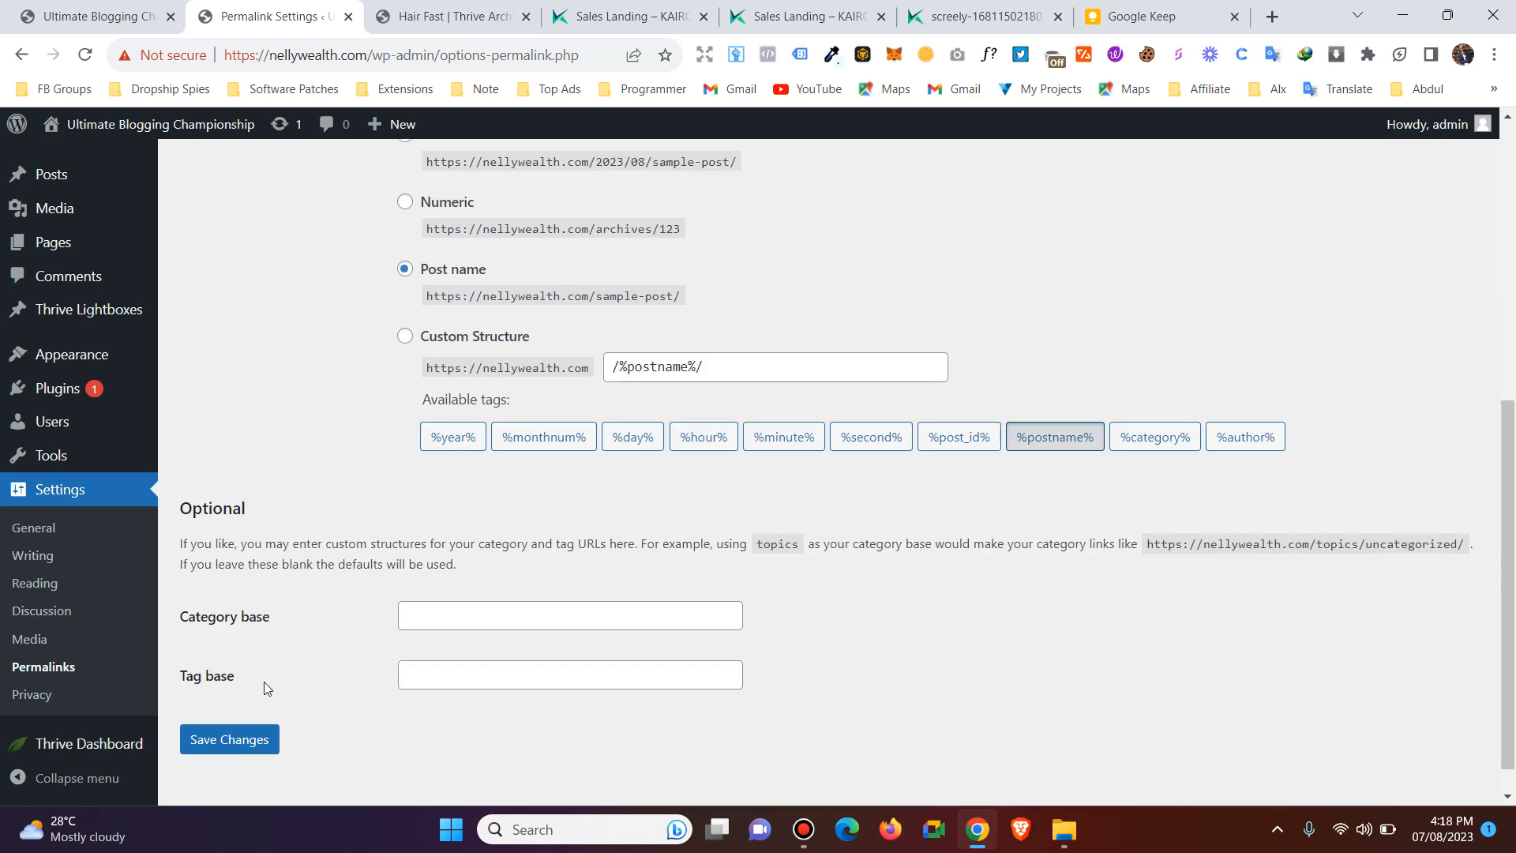
scroll(263, 680, "down", 1)
left_click(251, 705)
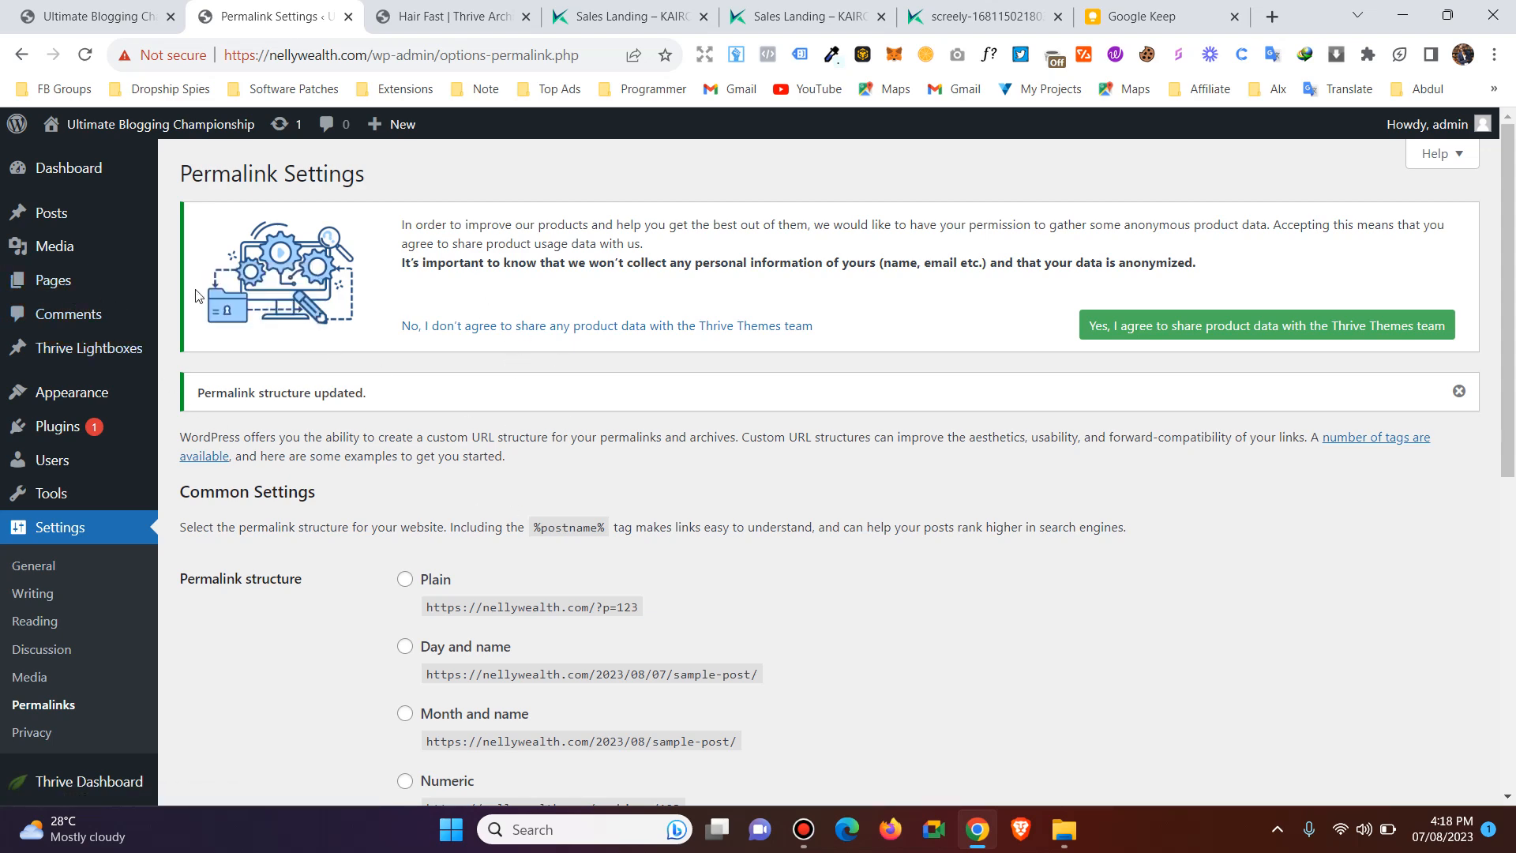
Open the Hair Fast page from the page list in the WordPress editor to check its URL.
left_click(53, 284)
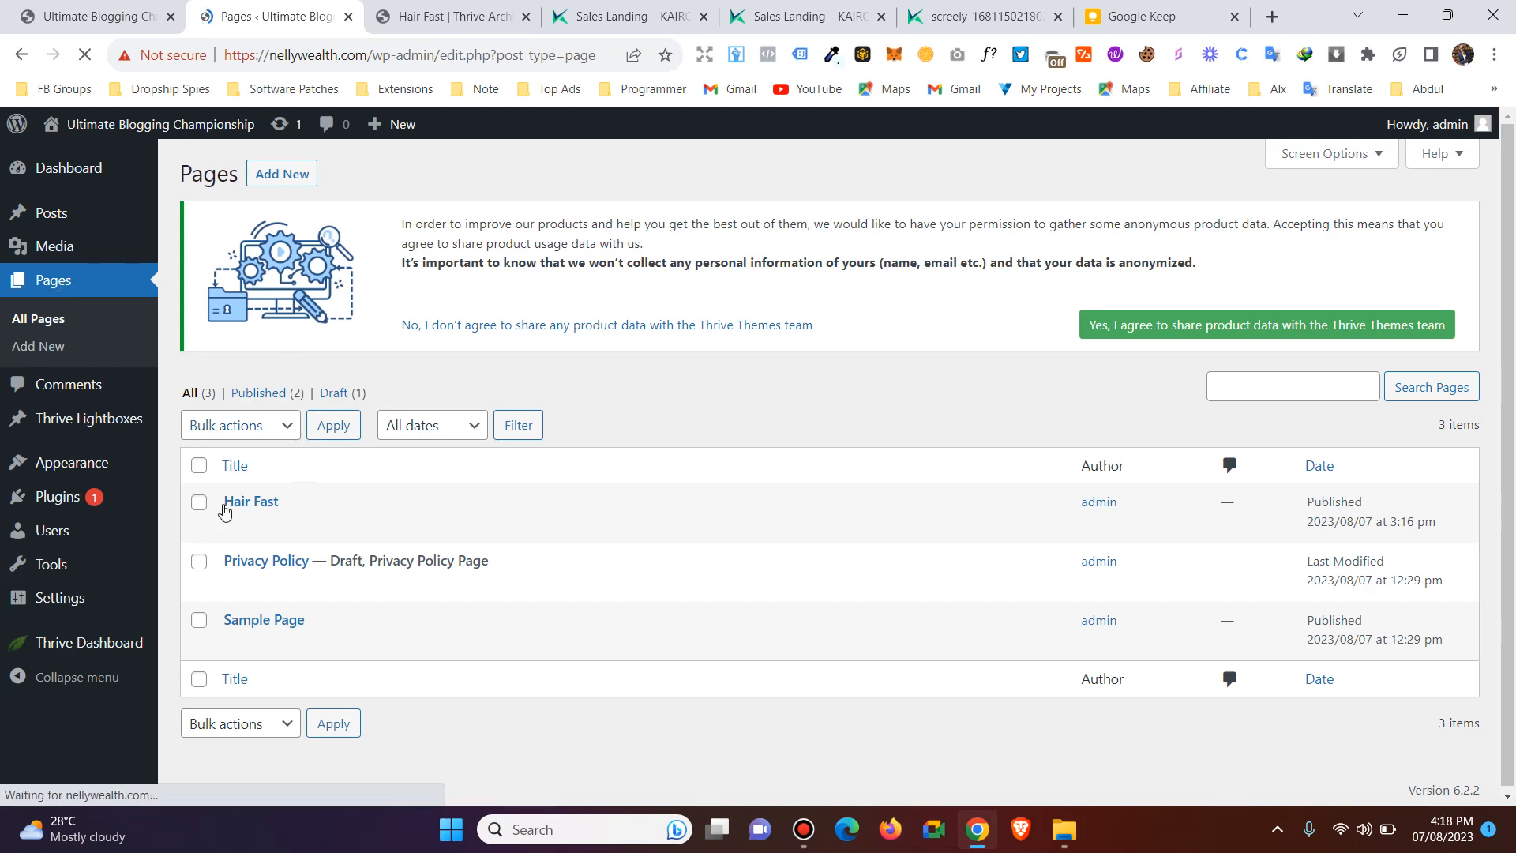
mouse_move(233, 511)
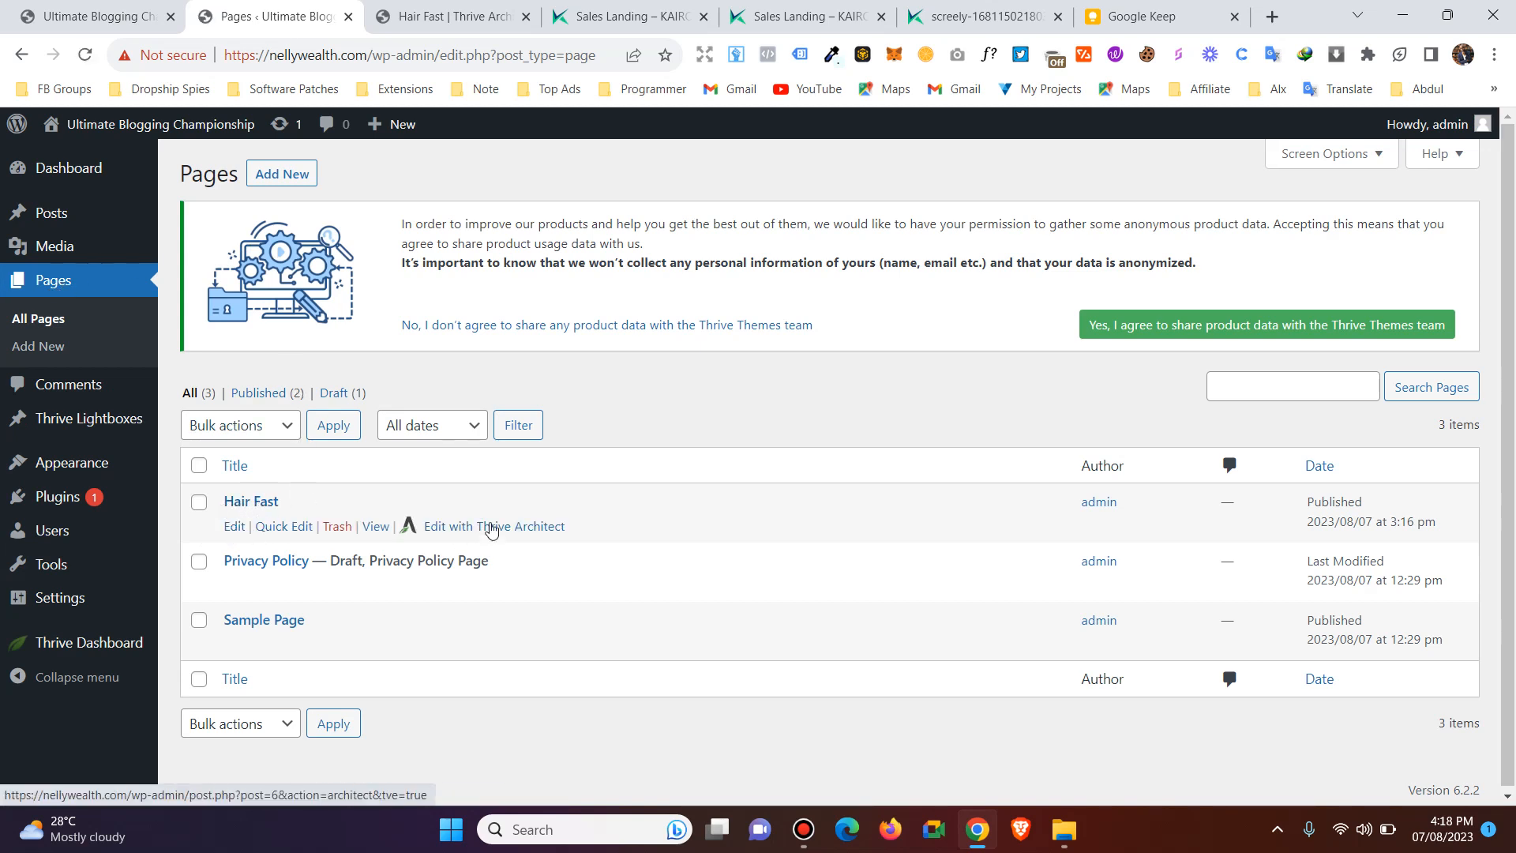
left_click(234, 529)
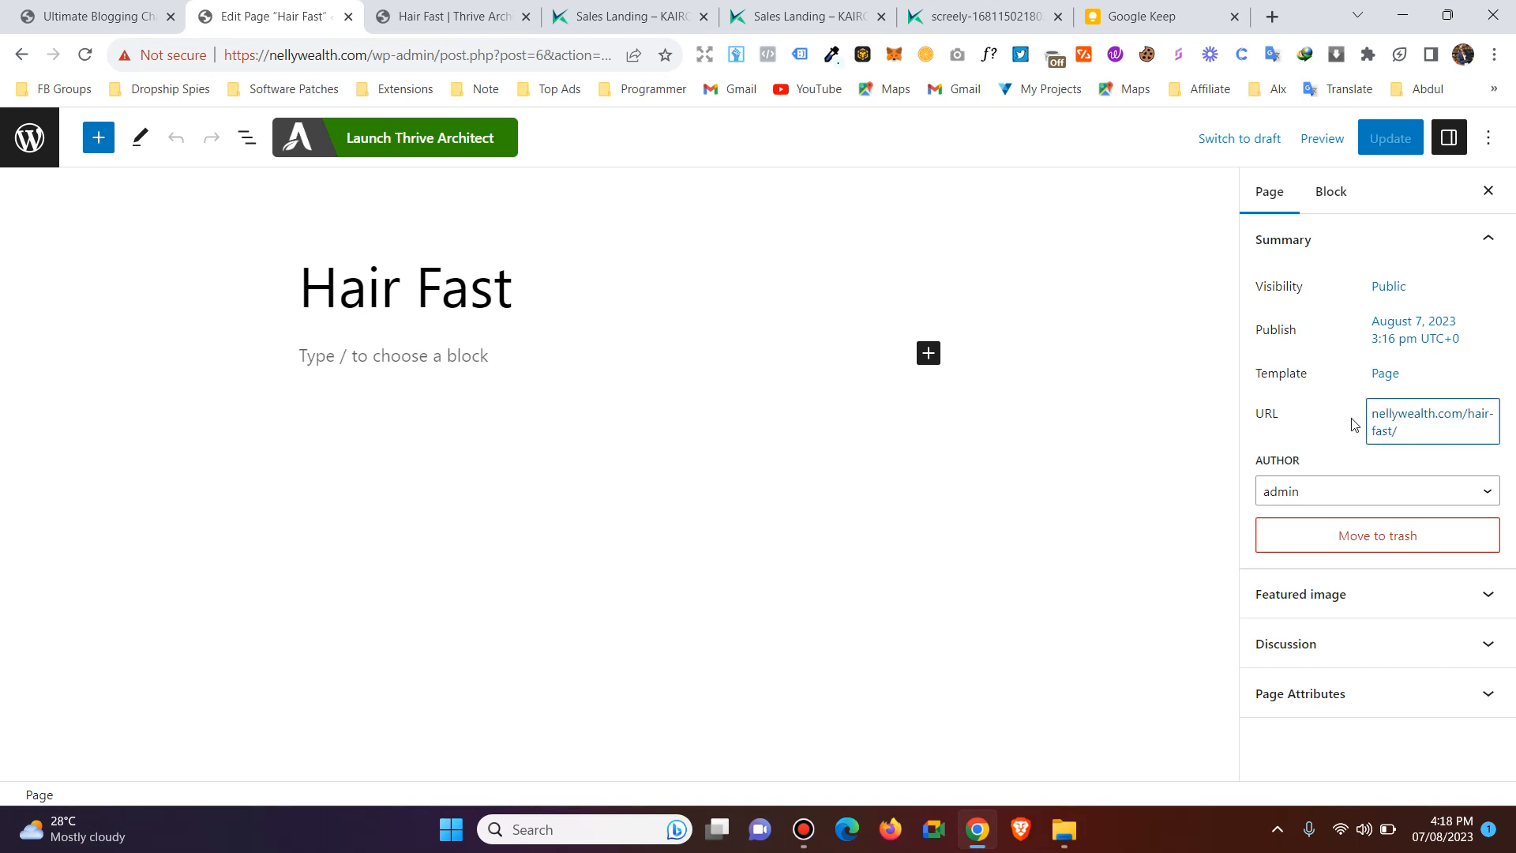
Return to the Hair Fast page in Thrive Architect, reload the editor, and choose to create a Pre-built Landing Page.
left_click(419, 9)
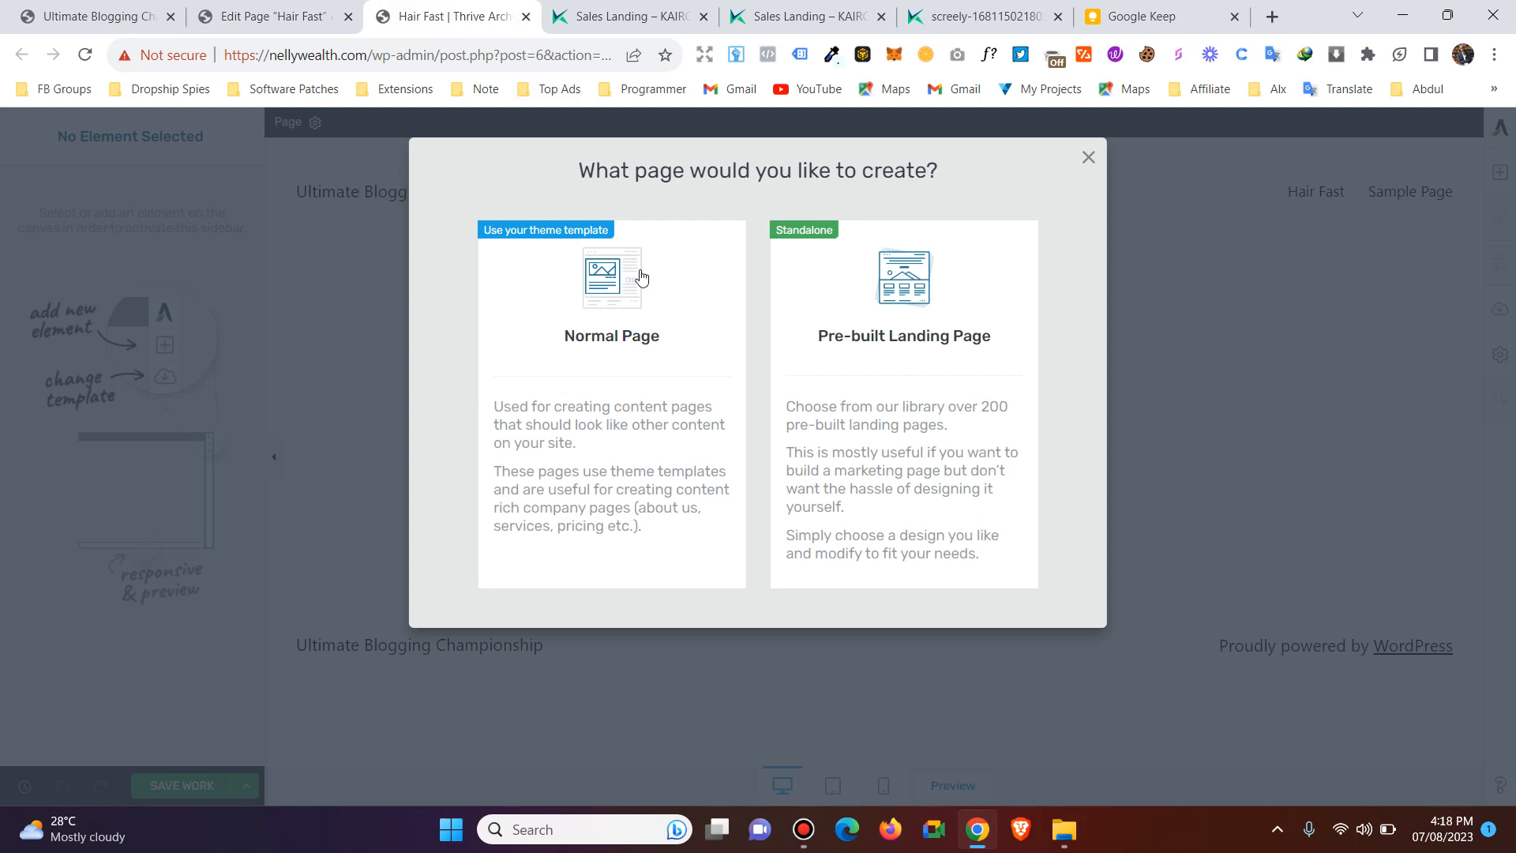
left_click(86, 56)
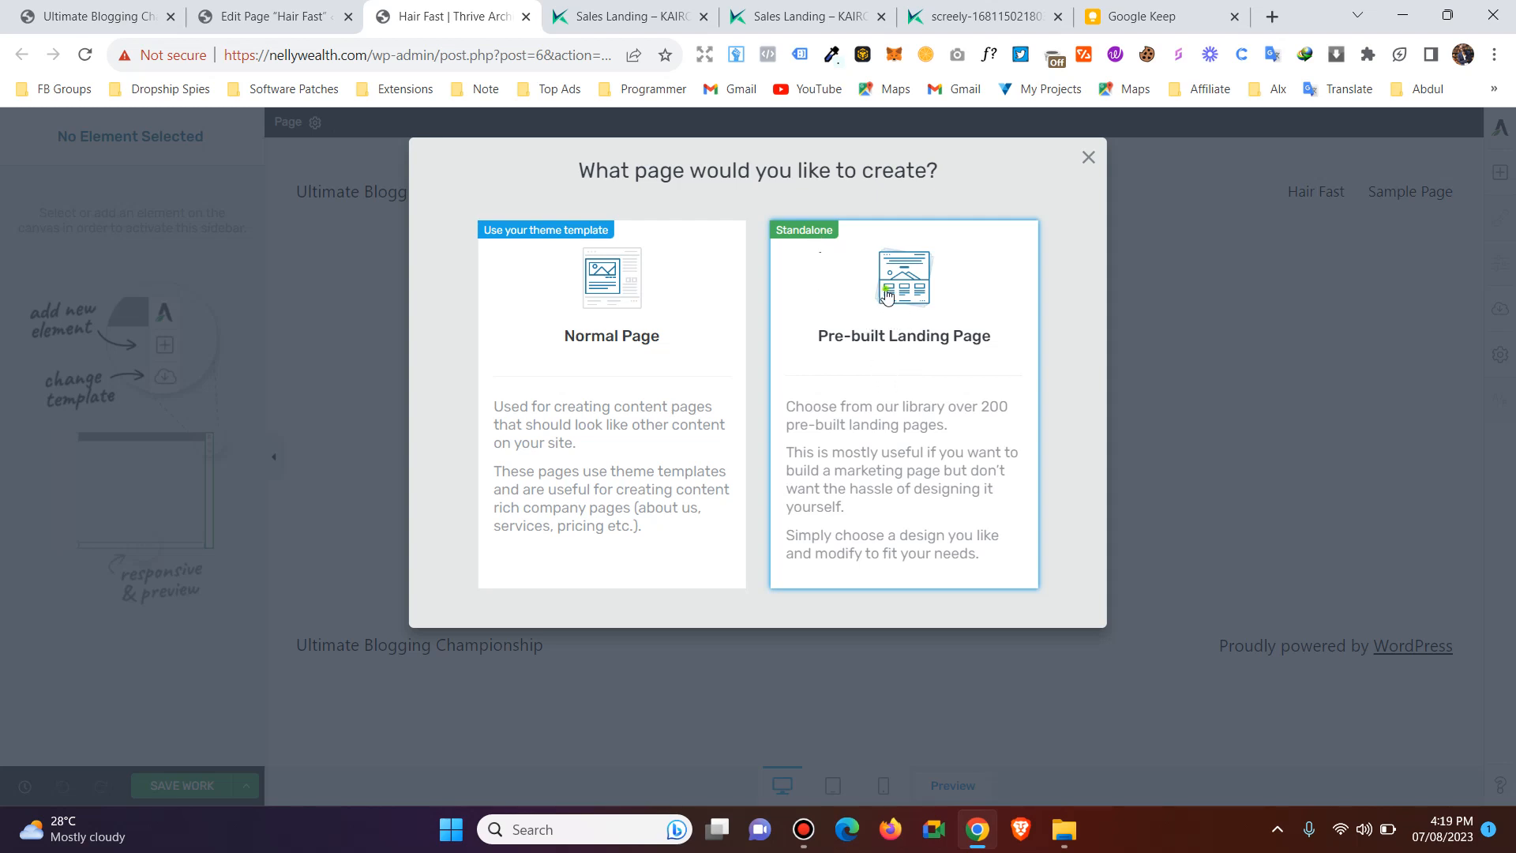
left_click(887, 294)
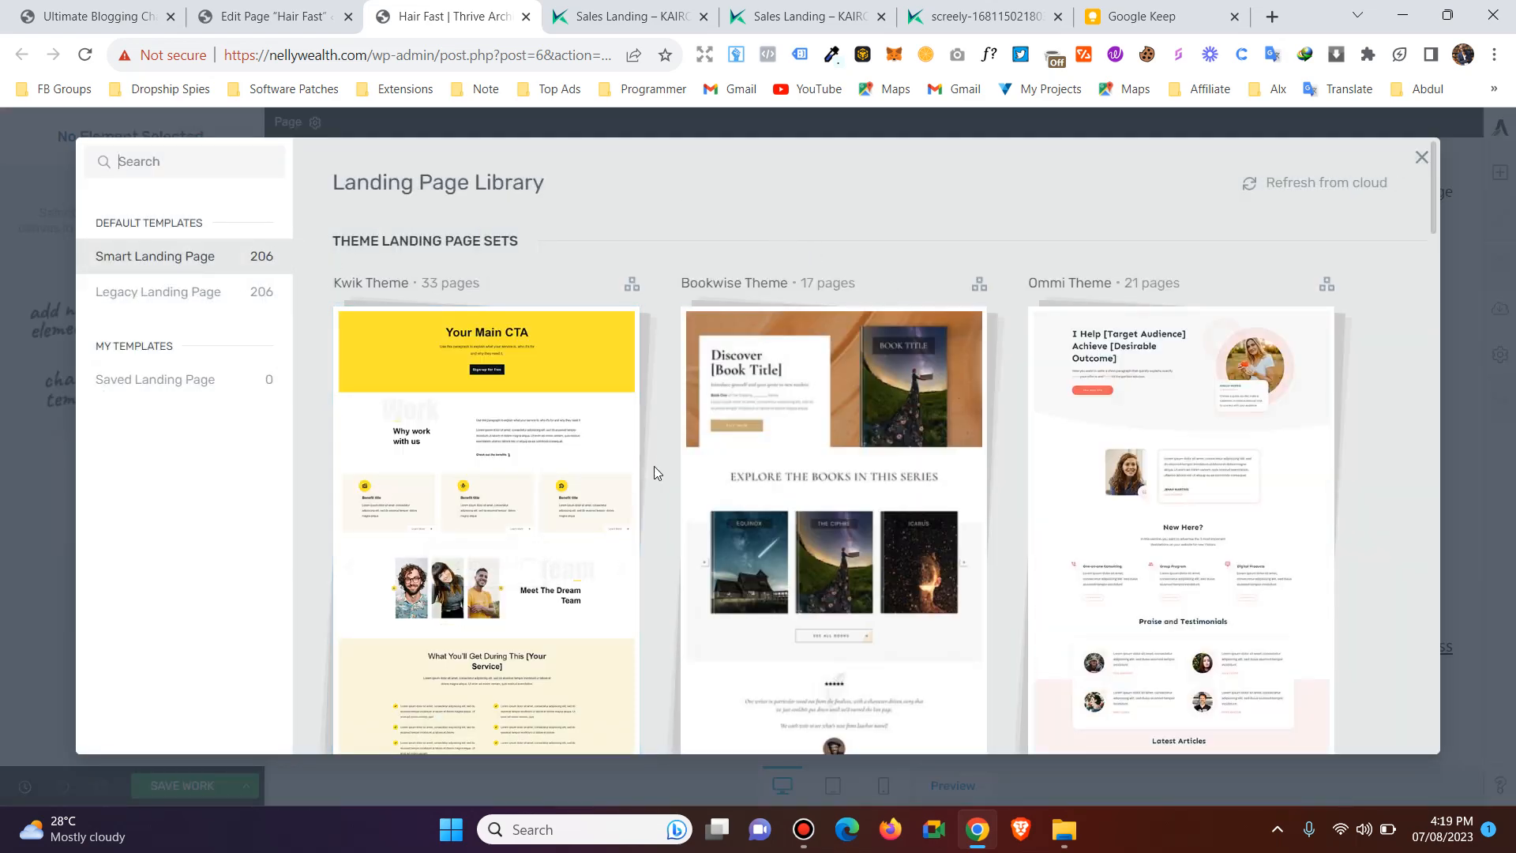
Browse the Smart Landing Page templates and the Legacy Landing Page templates in the Landing Page Library.
scroll(1017, 432, "down", 1)
scroll(976, 436, "up", 1)
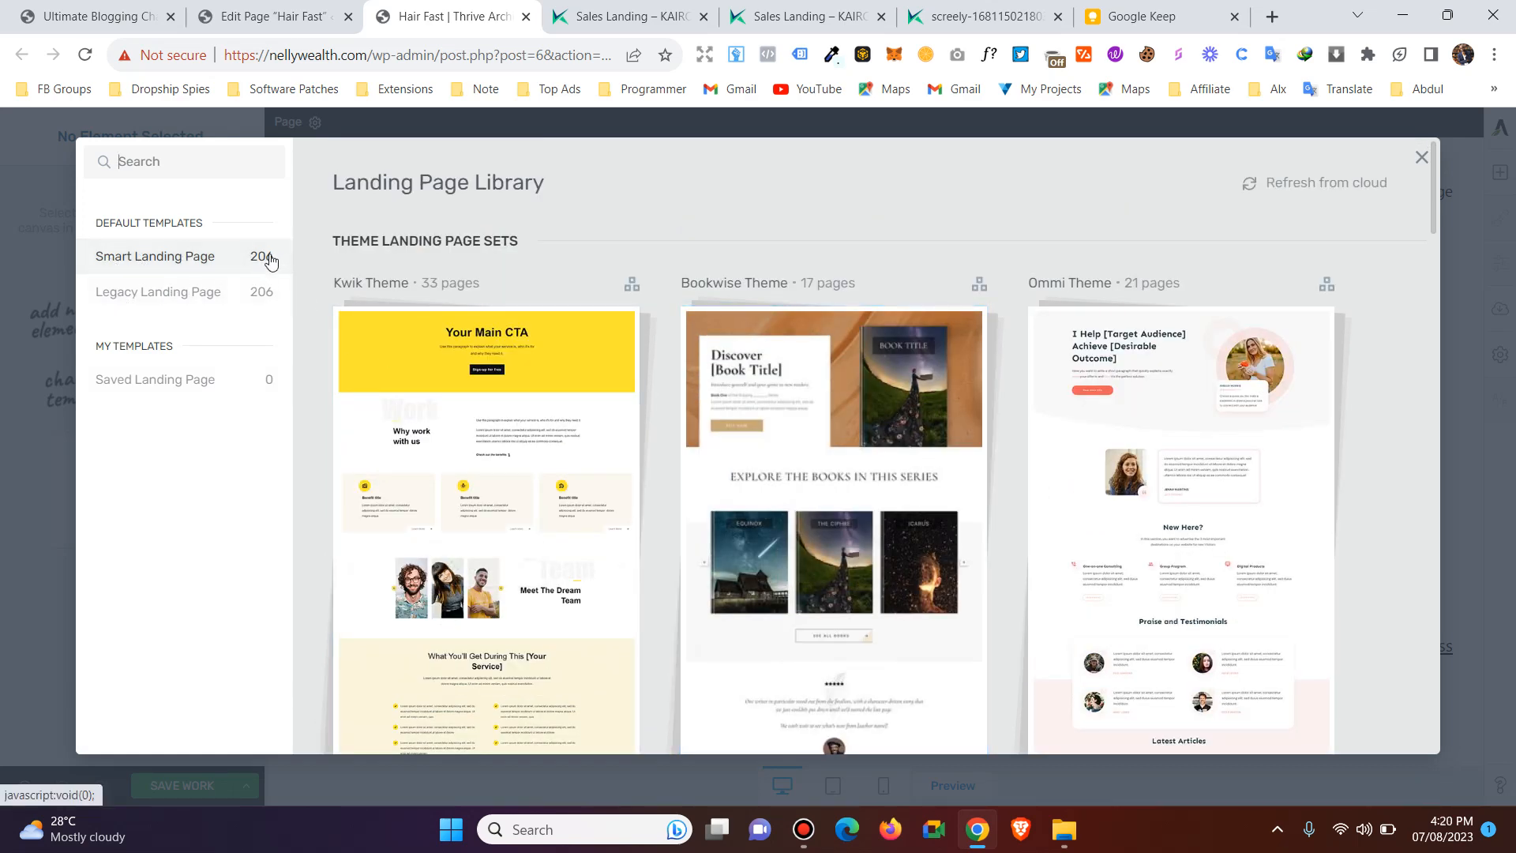
left_click(184, 301)
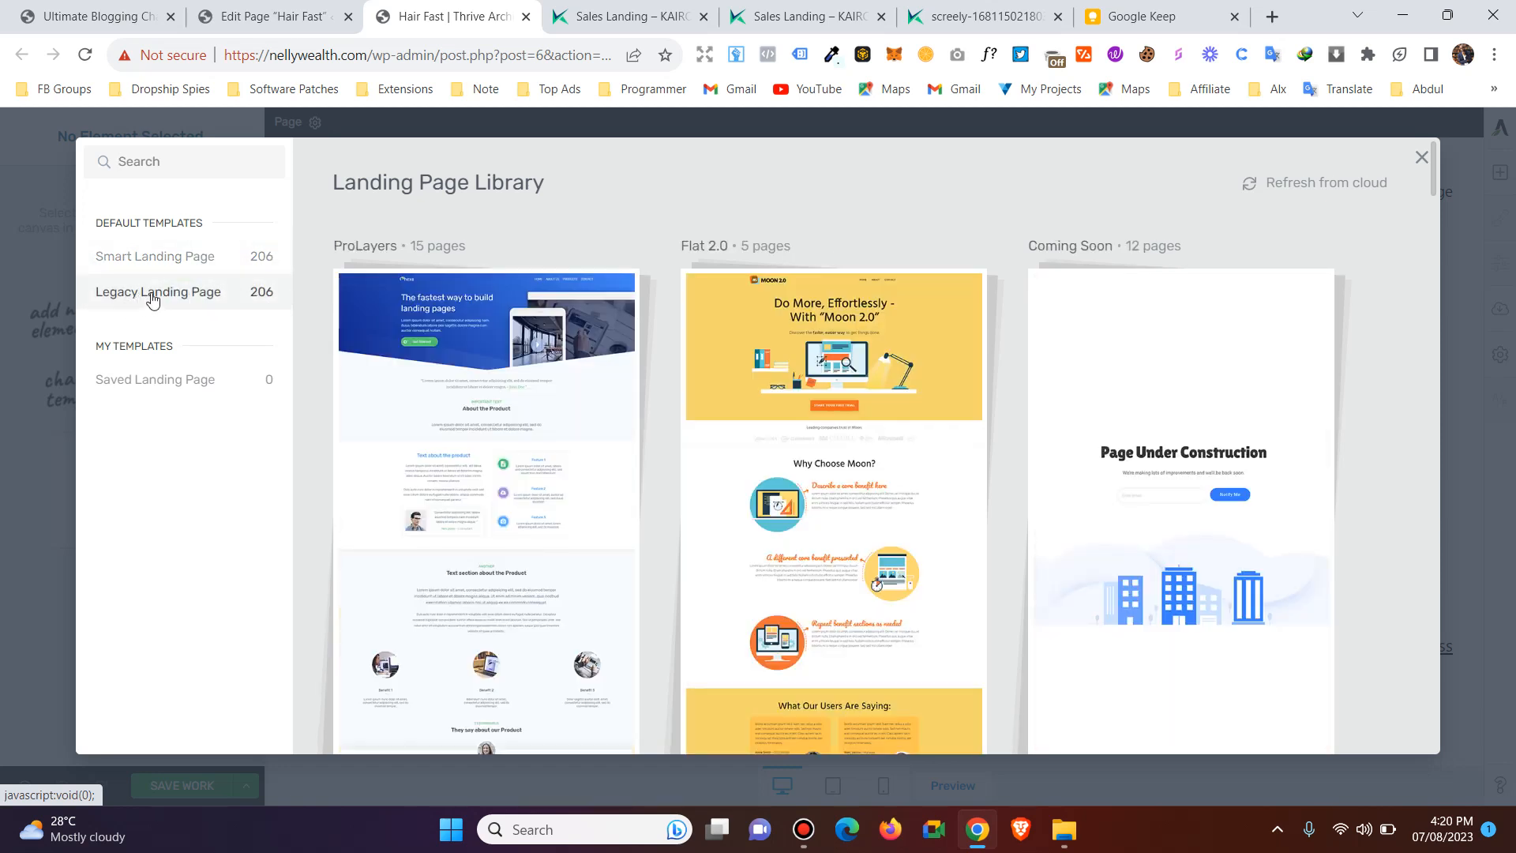
scroll(568, 339, "down", 1)
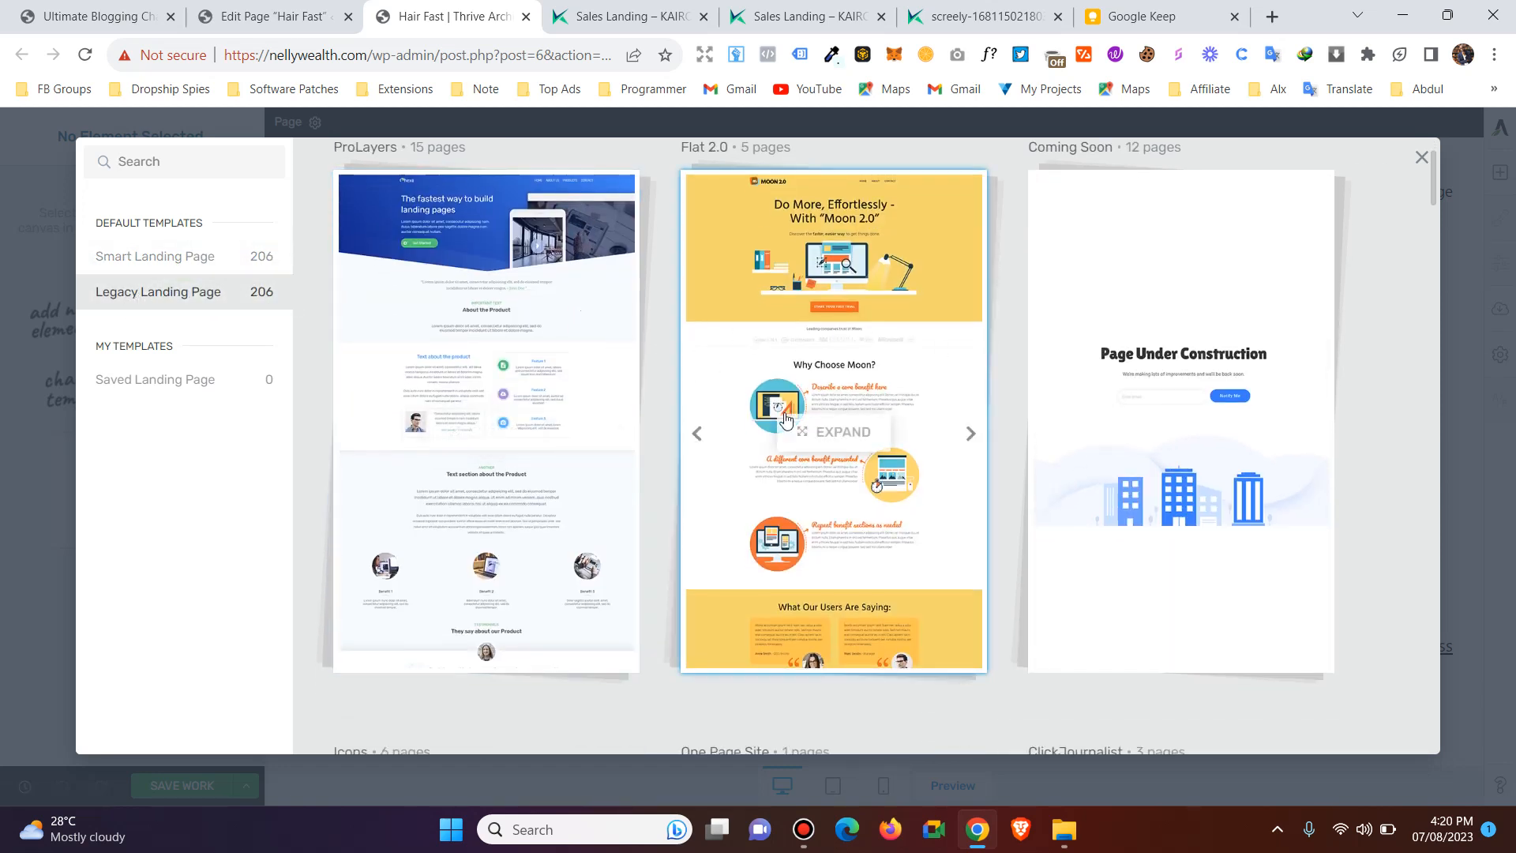
scroll(1014, 453, "up", 1)
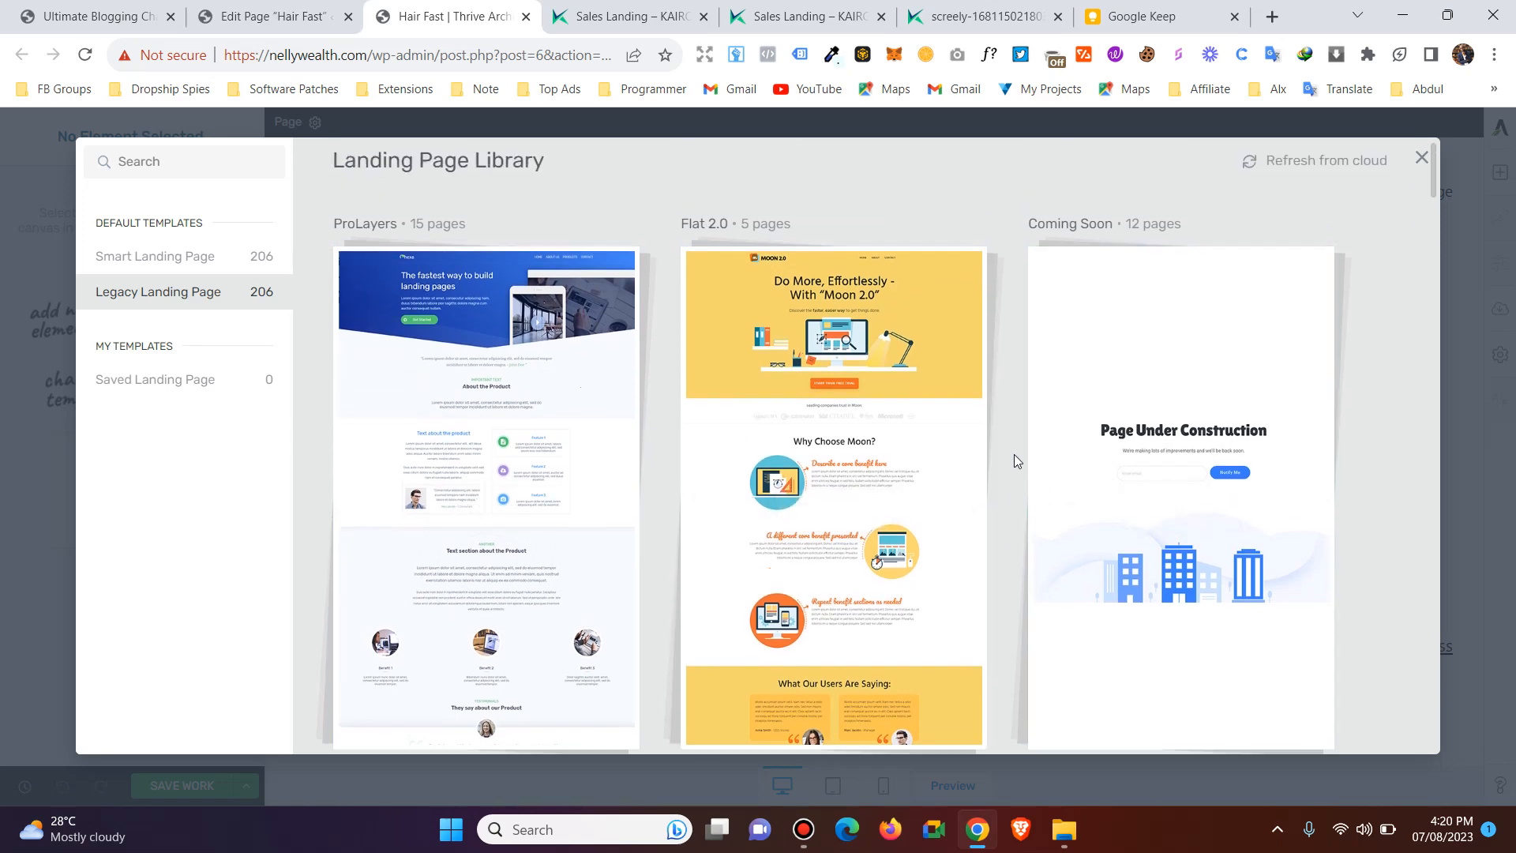
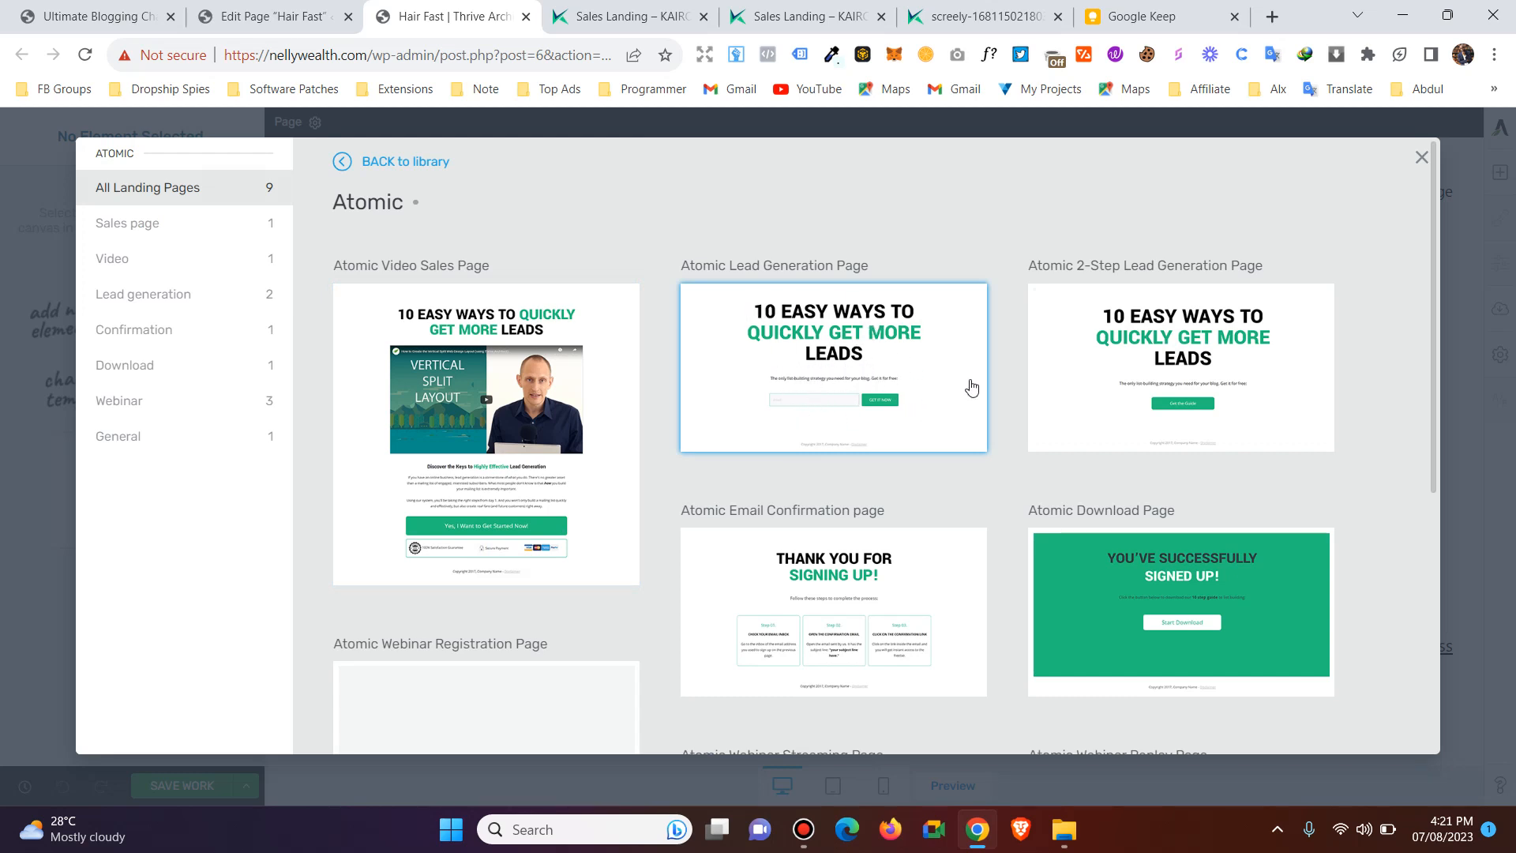
Review the Atomic set's templates, including its Lead generation and Webinar categories.
scroll(310, 335, "down", 1)
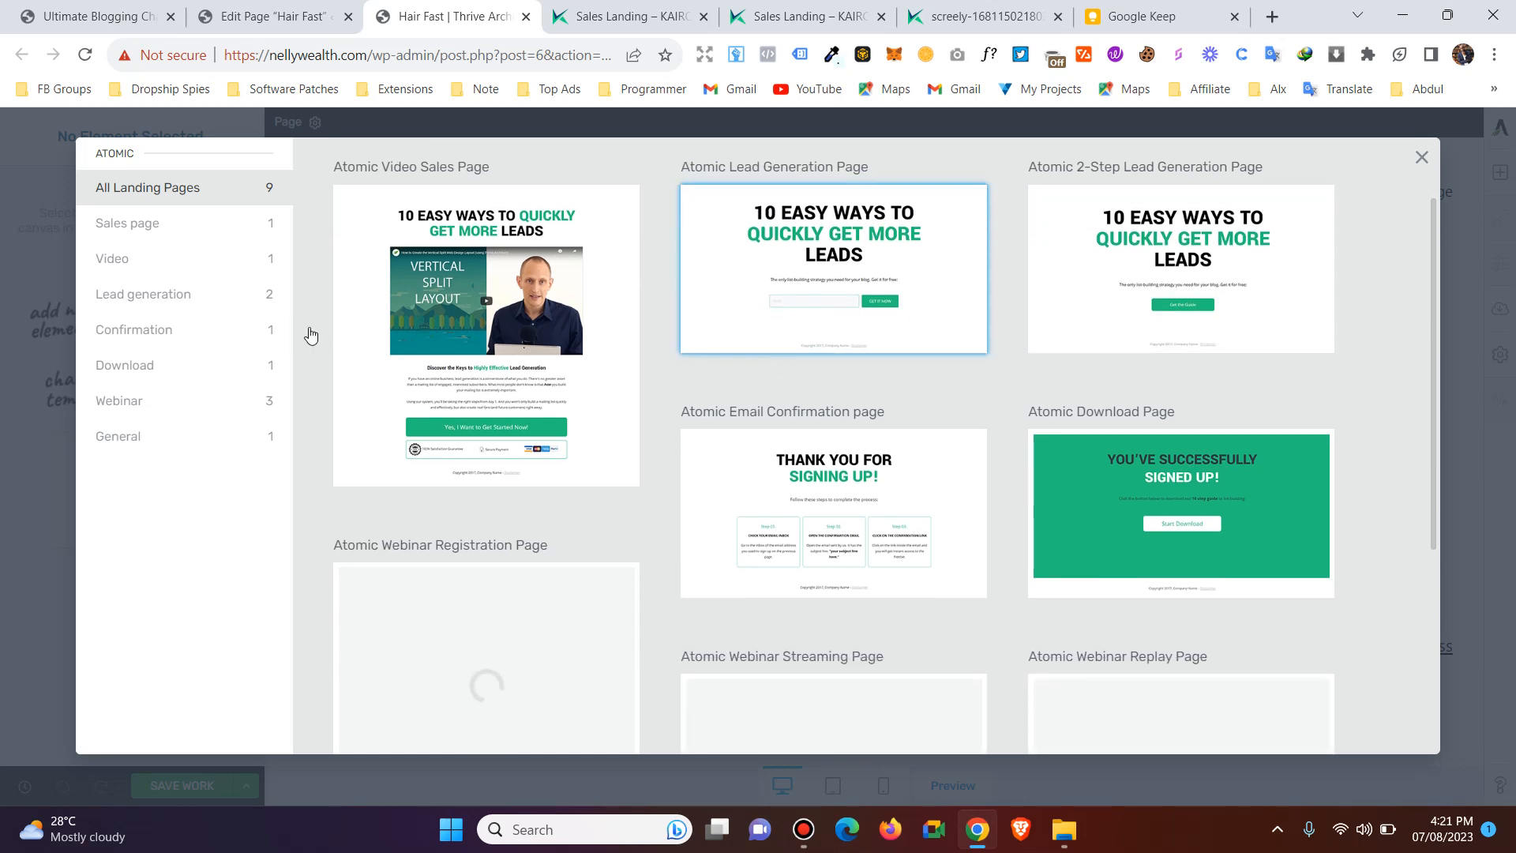
left_click(186, 295)
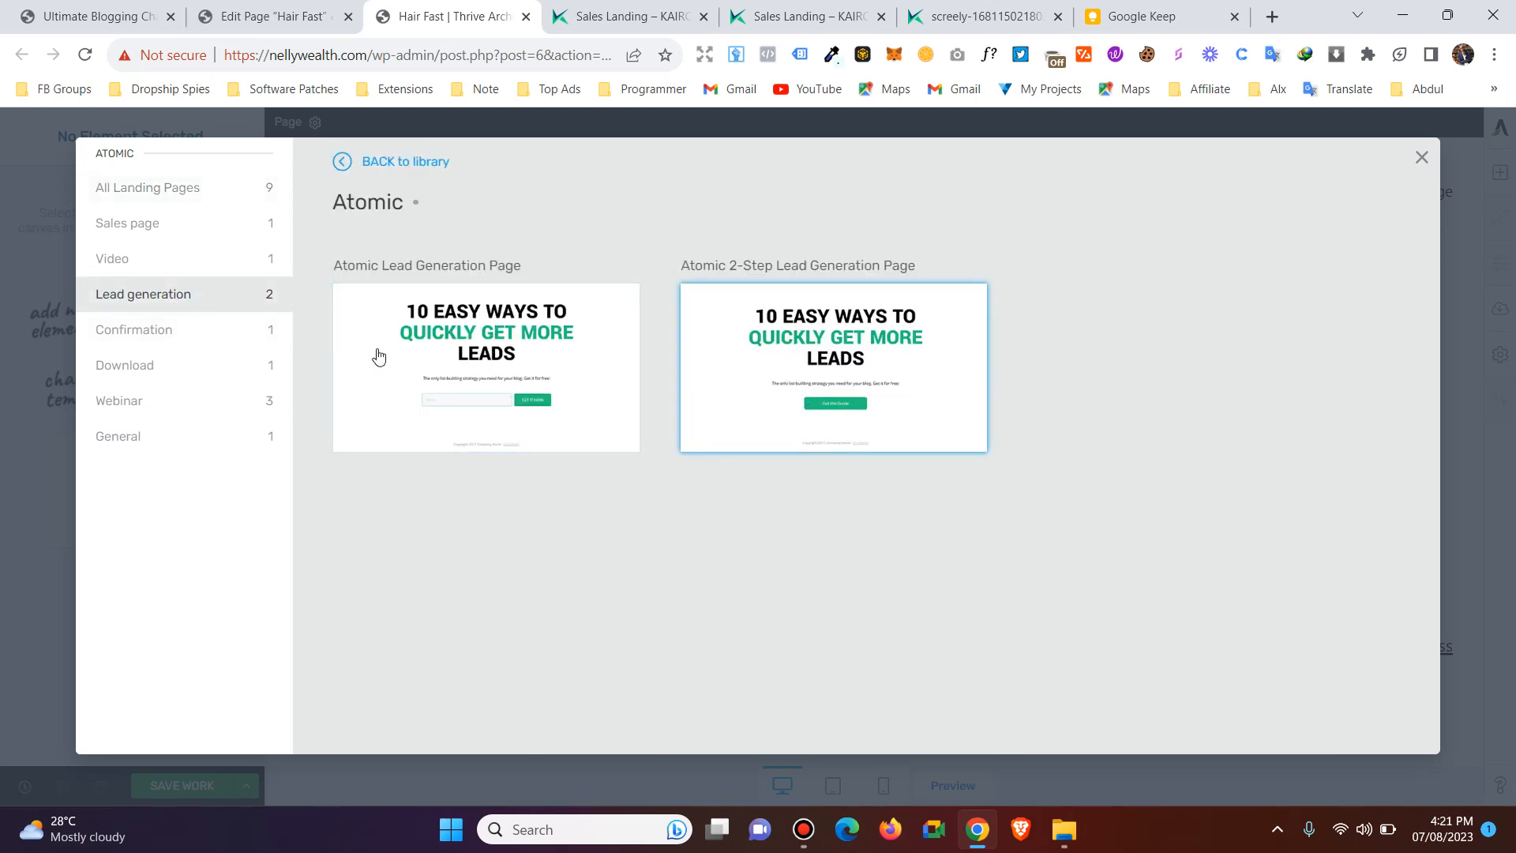
left_click(164, 410)
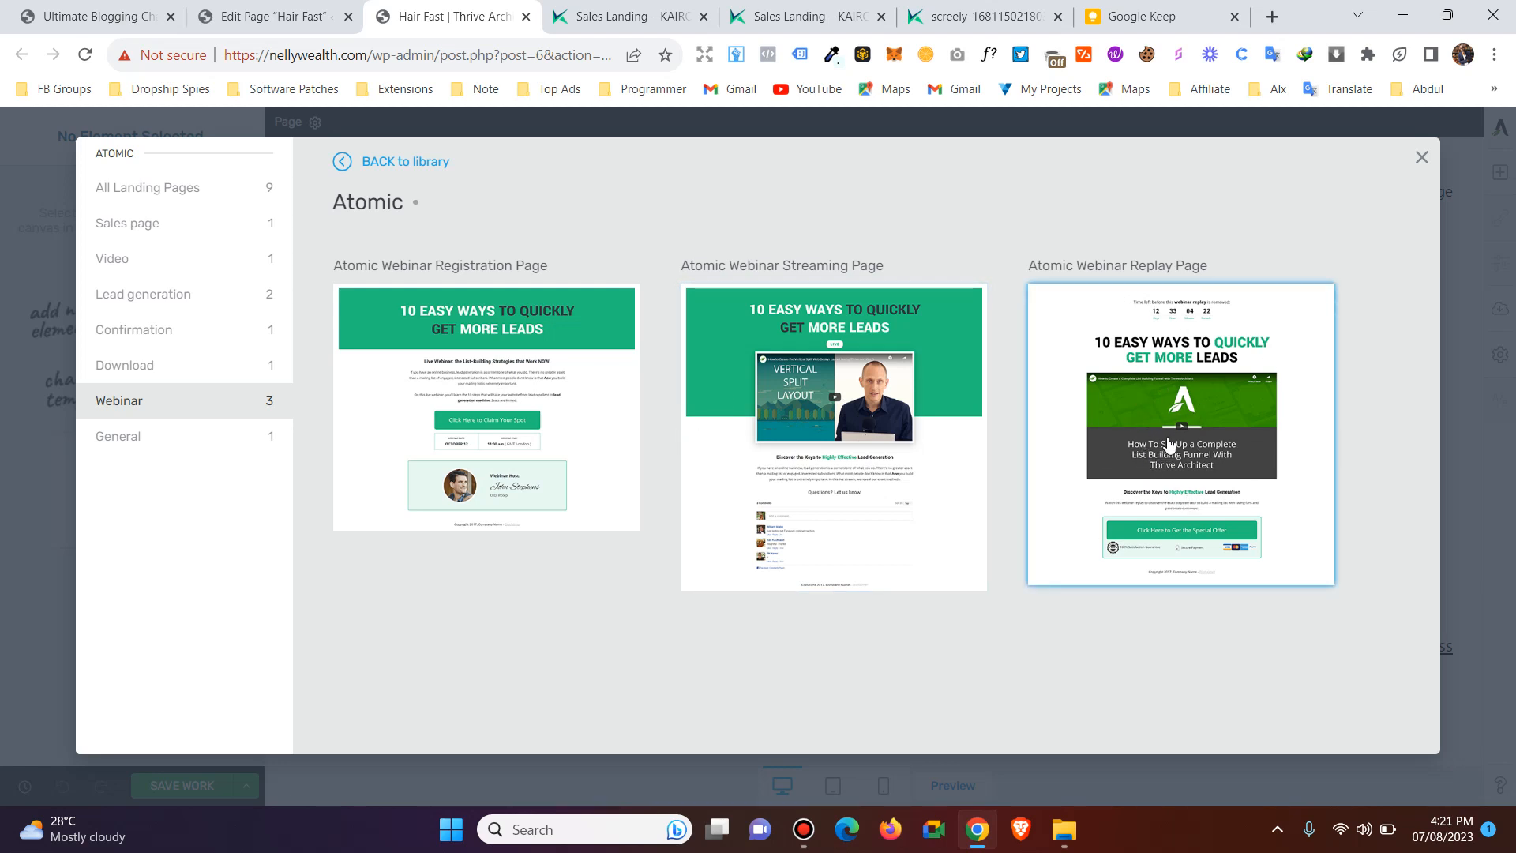
Examine the layouts of the two reference sales pages, the portable fan page and the hair loss page.
left_click(802, 17)
scroll(921, 306, "down", 7)
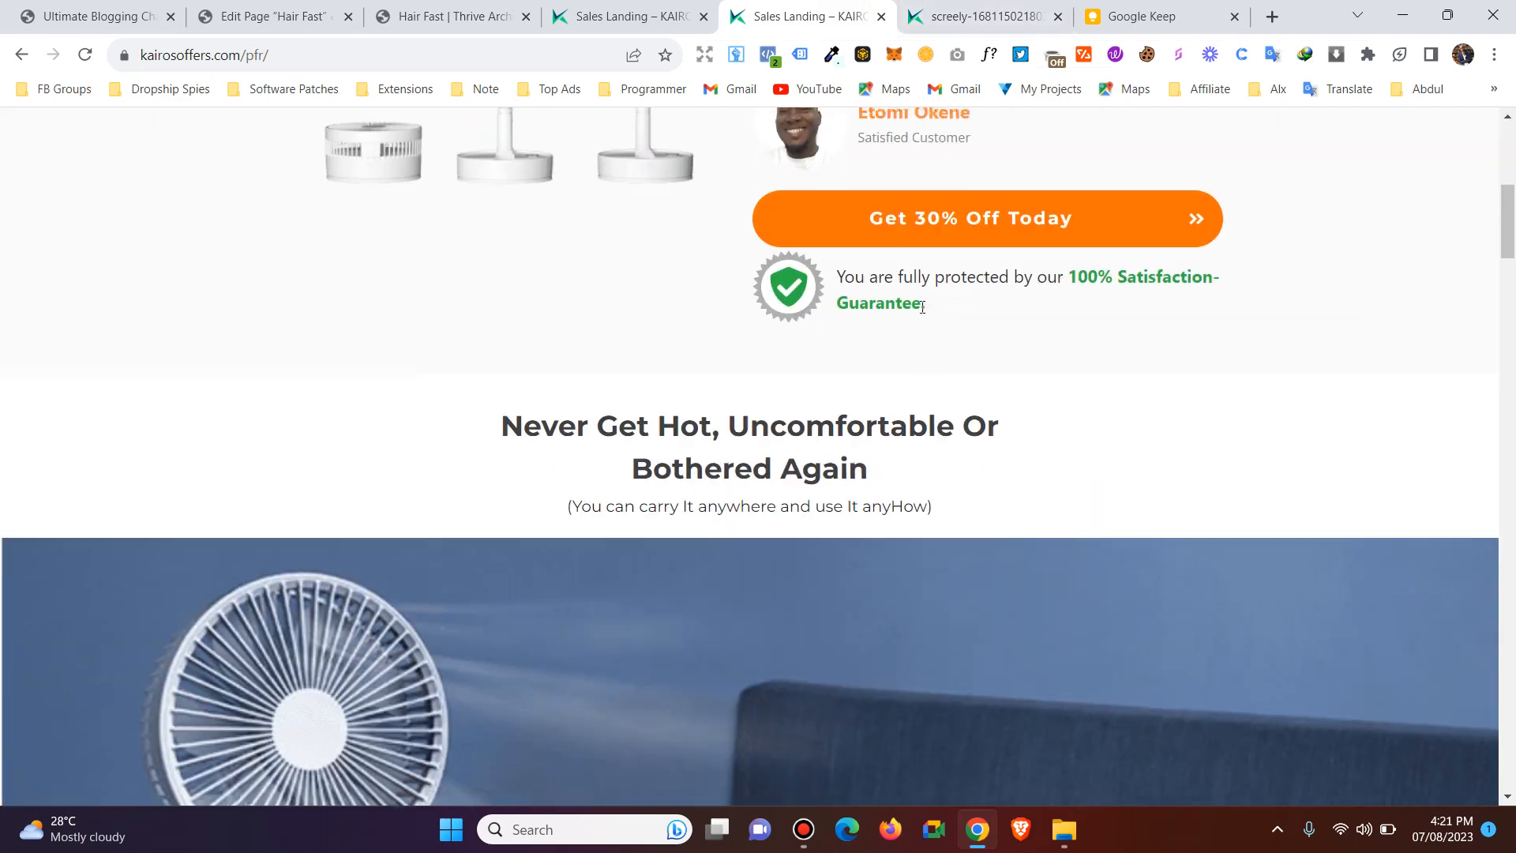
scroll(921, 307, "down", 5)
scroll(673, 443, "up", 9)
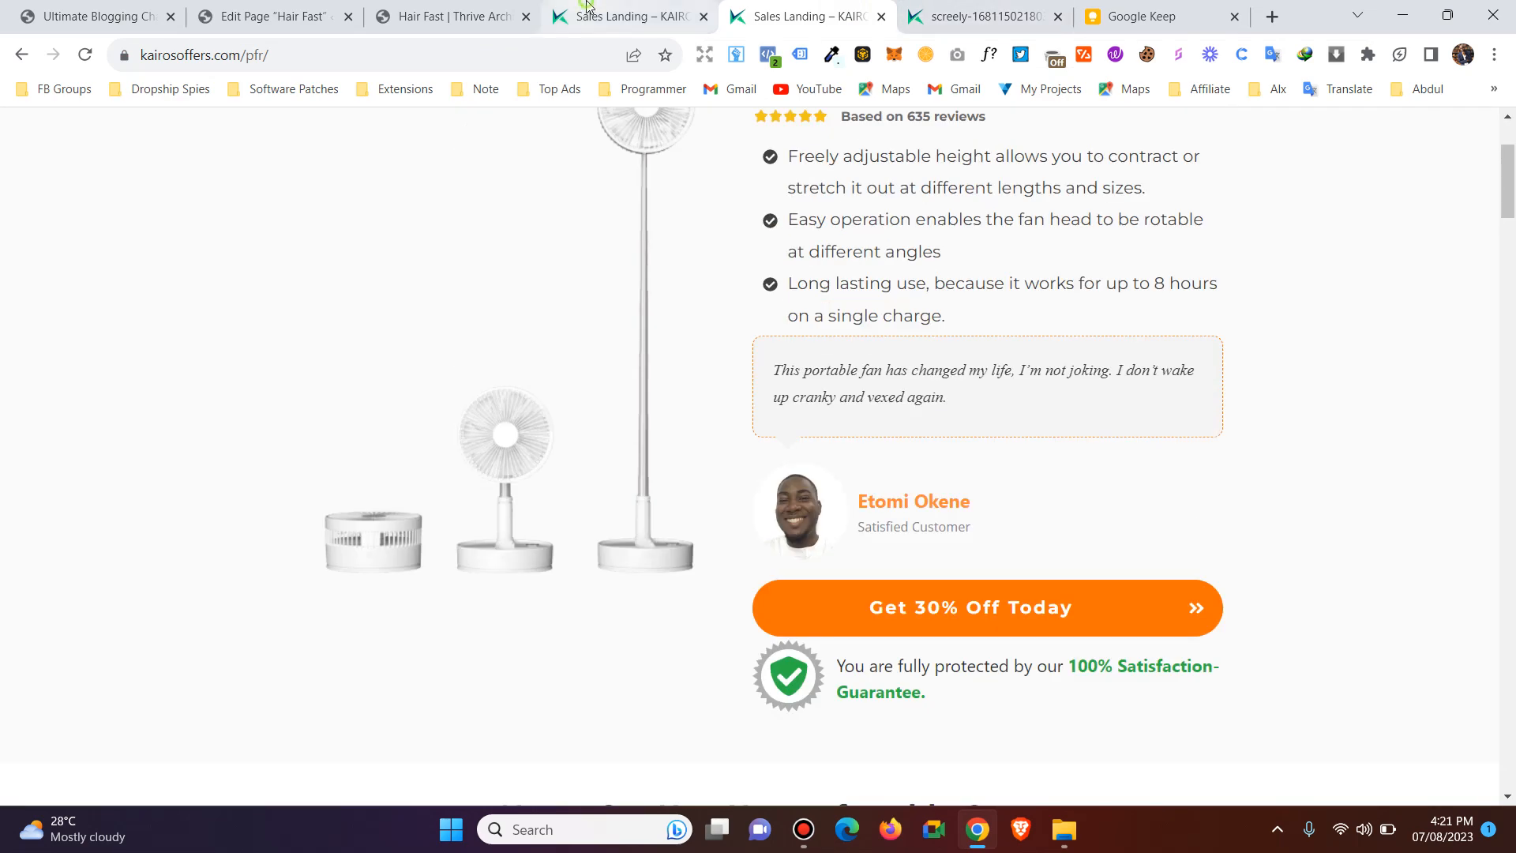
left_click(587, 6)
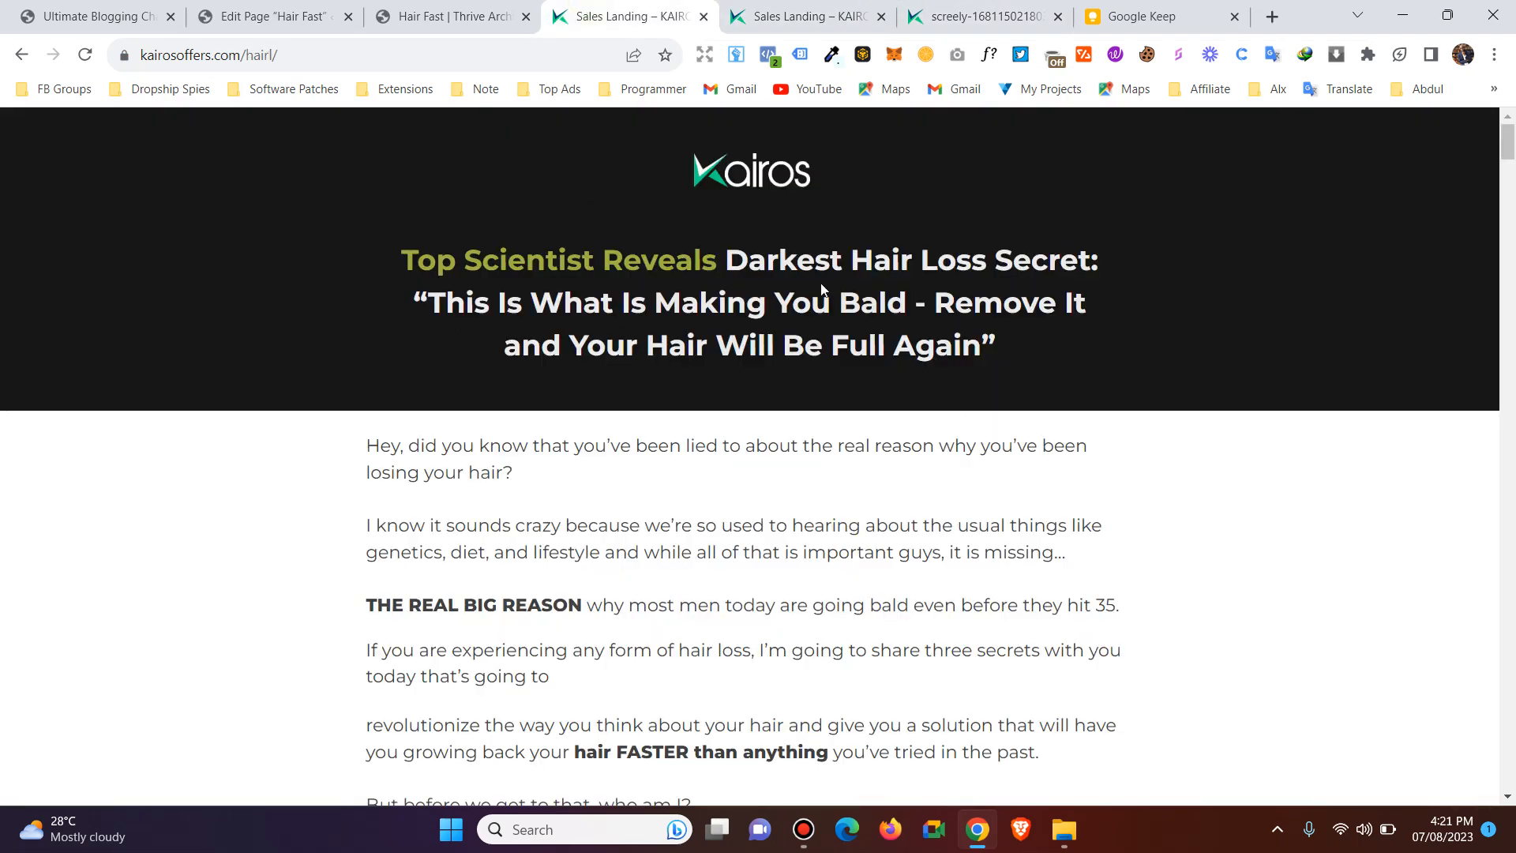
Return to the Landing Page Library in Thrive Architect and compare the Smart Landing Page theme sets with the Legacy Landing Page templates.
left_click(458, 17)
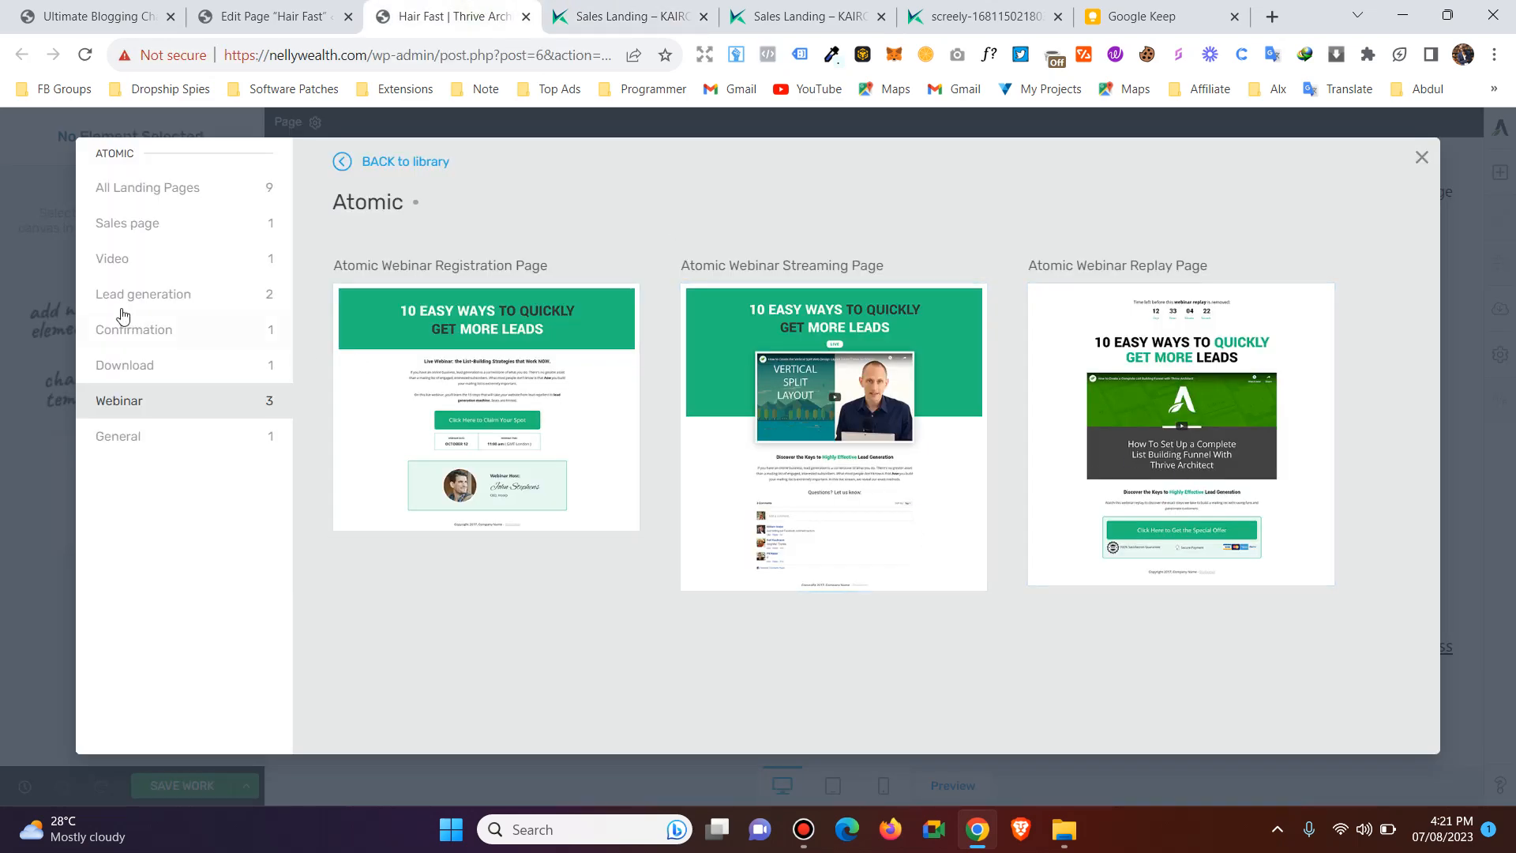
left_click(398, 167)
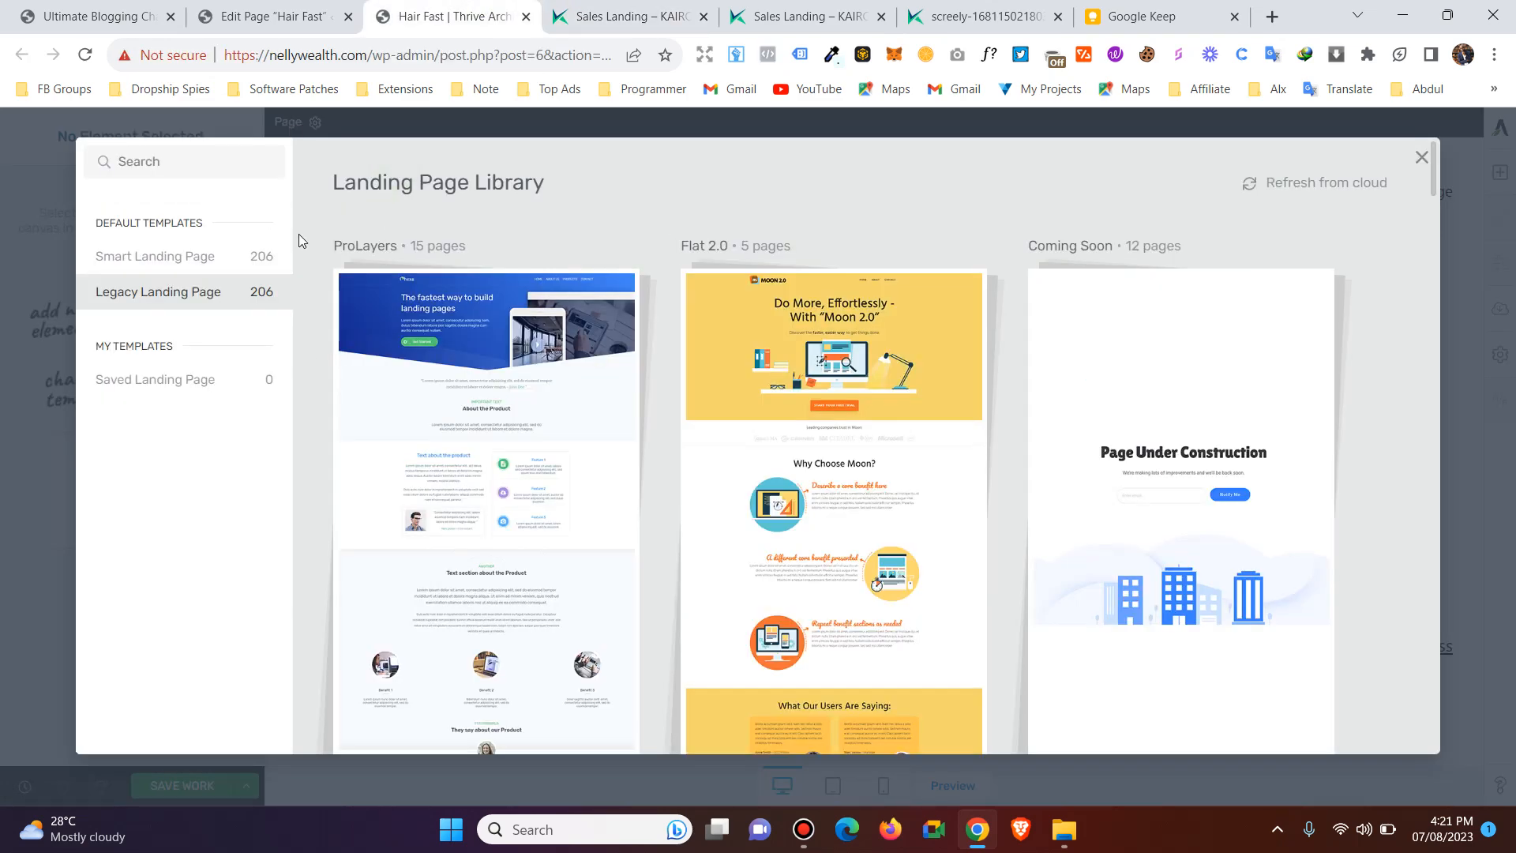
left_click(177, 257)
scroll(684, 434, "down", 7)
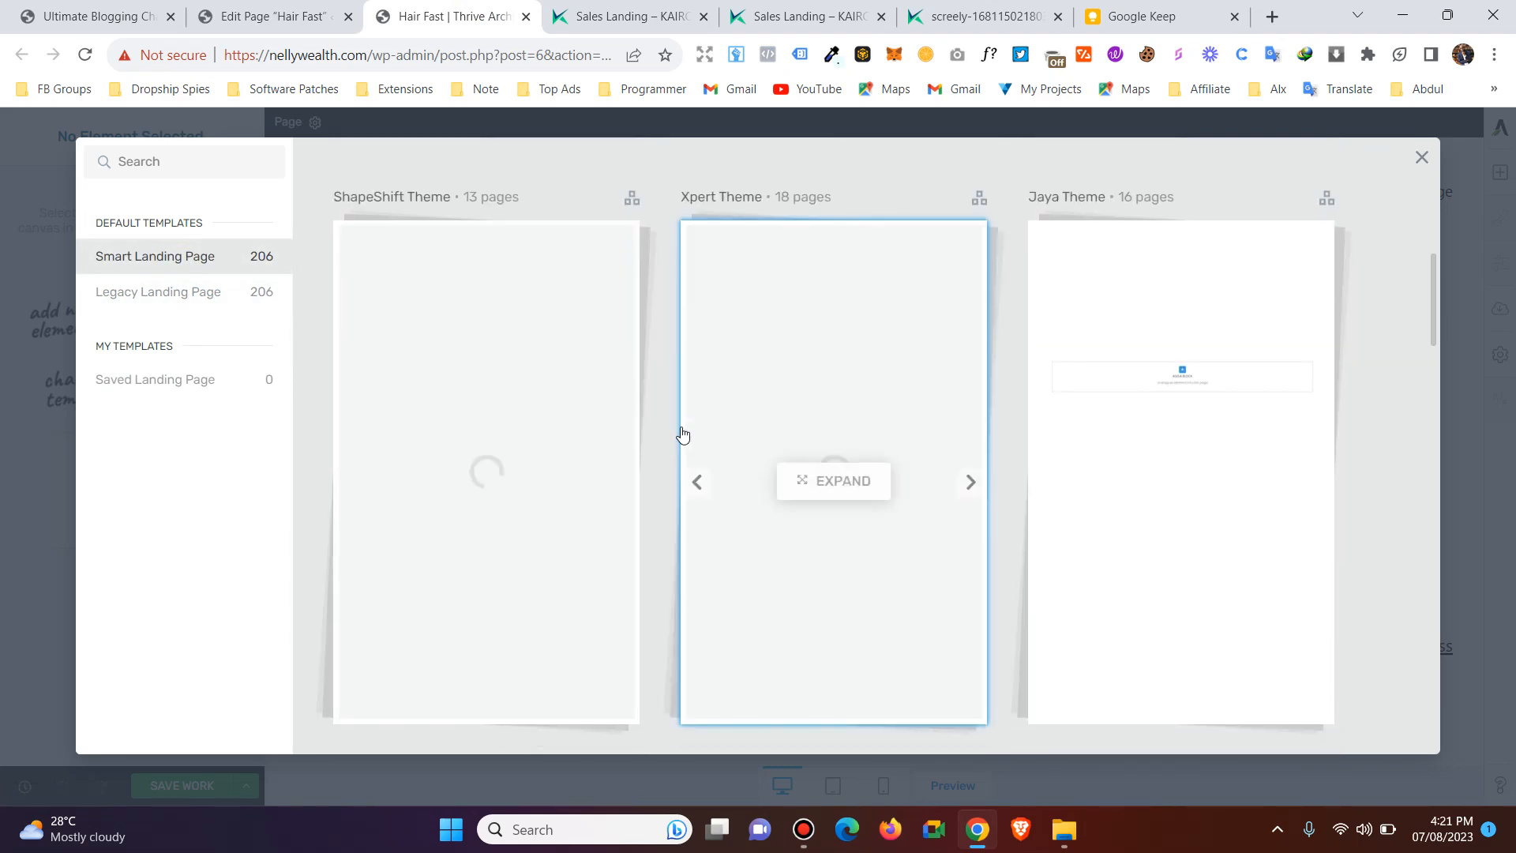
scroll(676, 432, "up", 3)
scroll(671, 430, "down", 3)
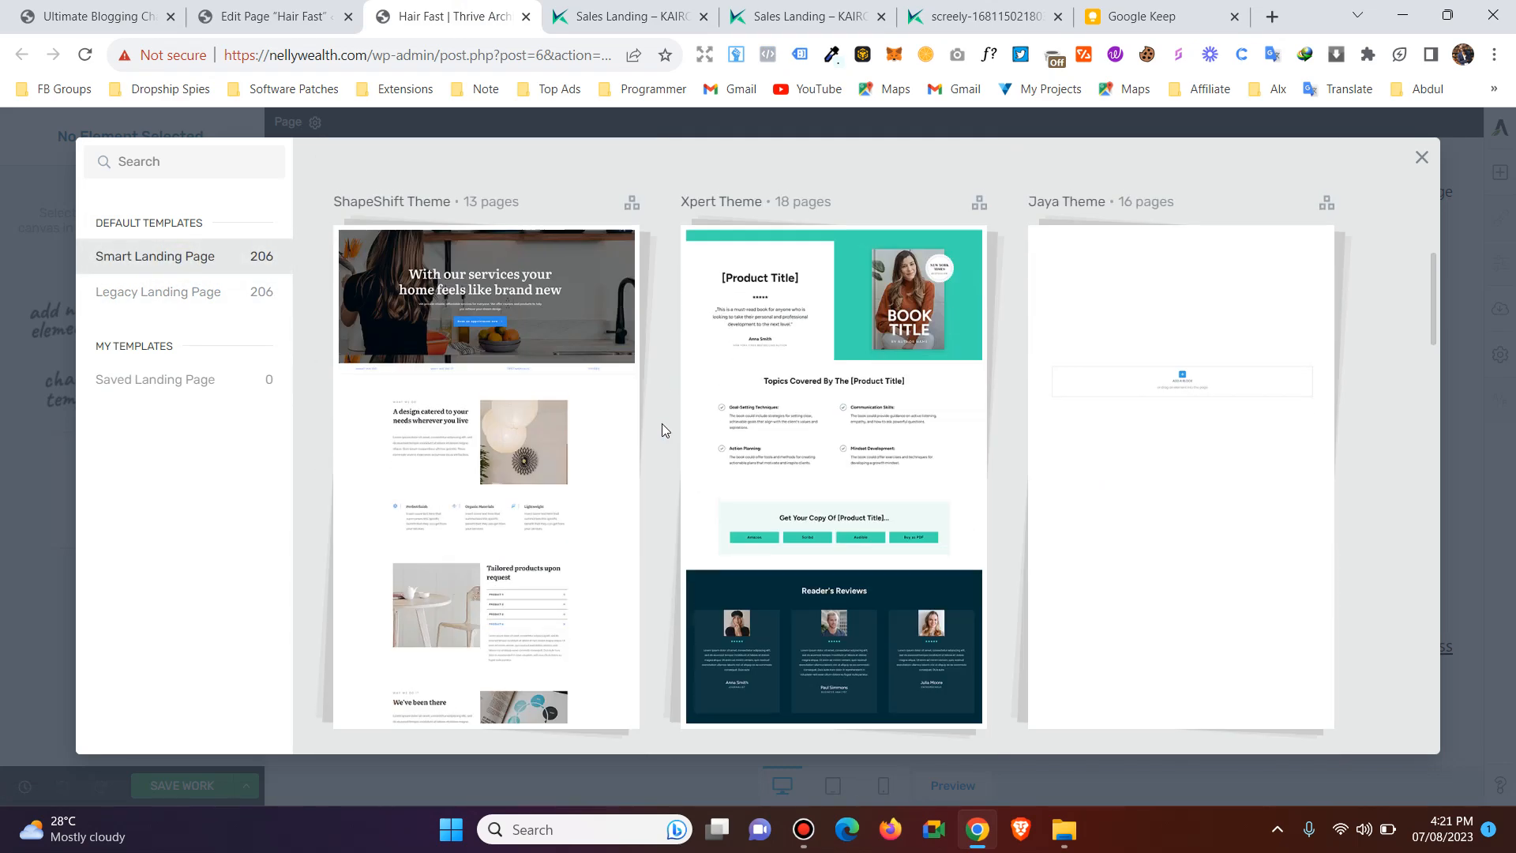
scroll(662, 429, "up", 3)
left_click(158, 292)
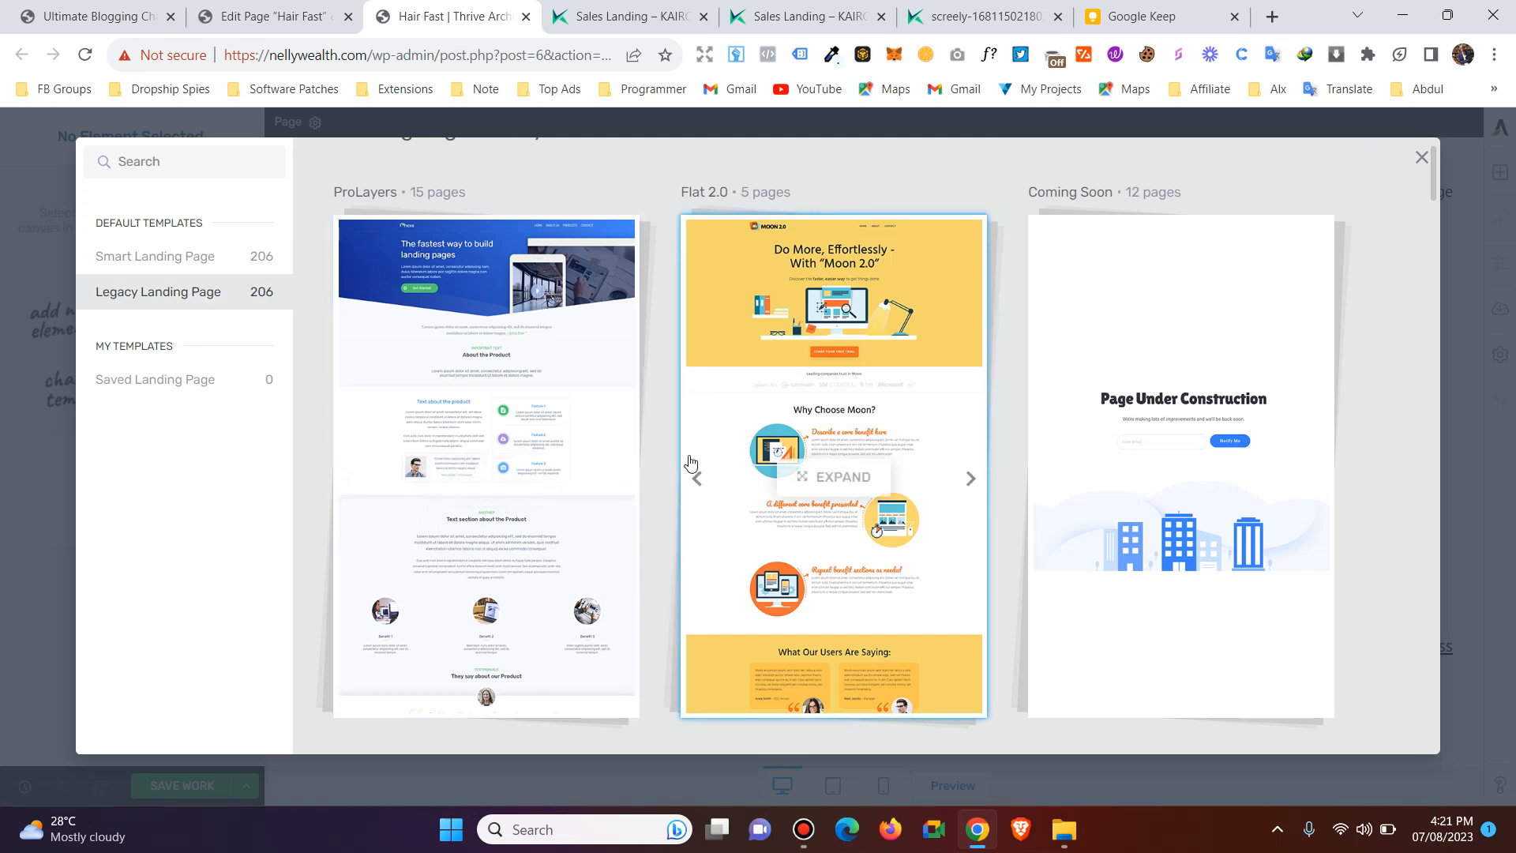
left_click(159, 257)
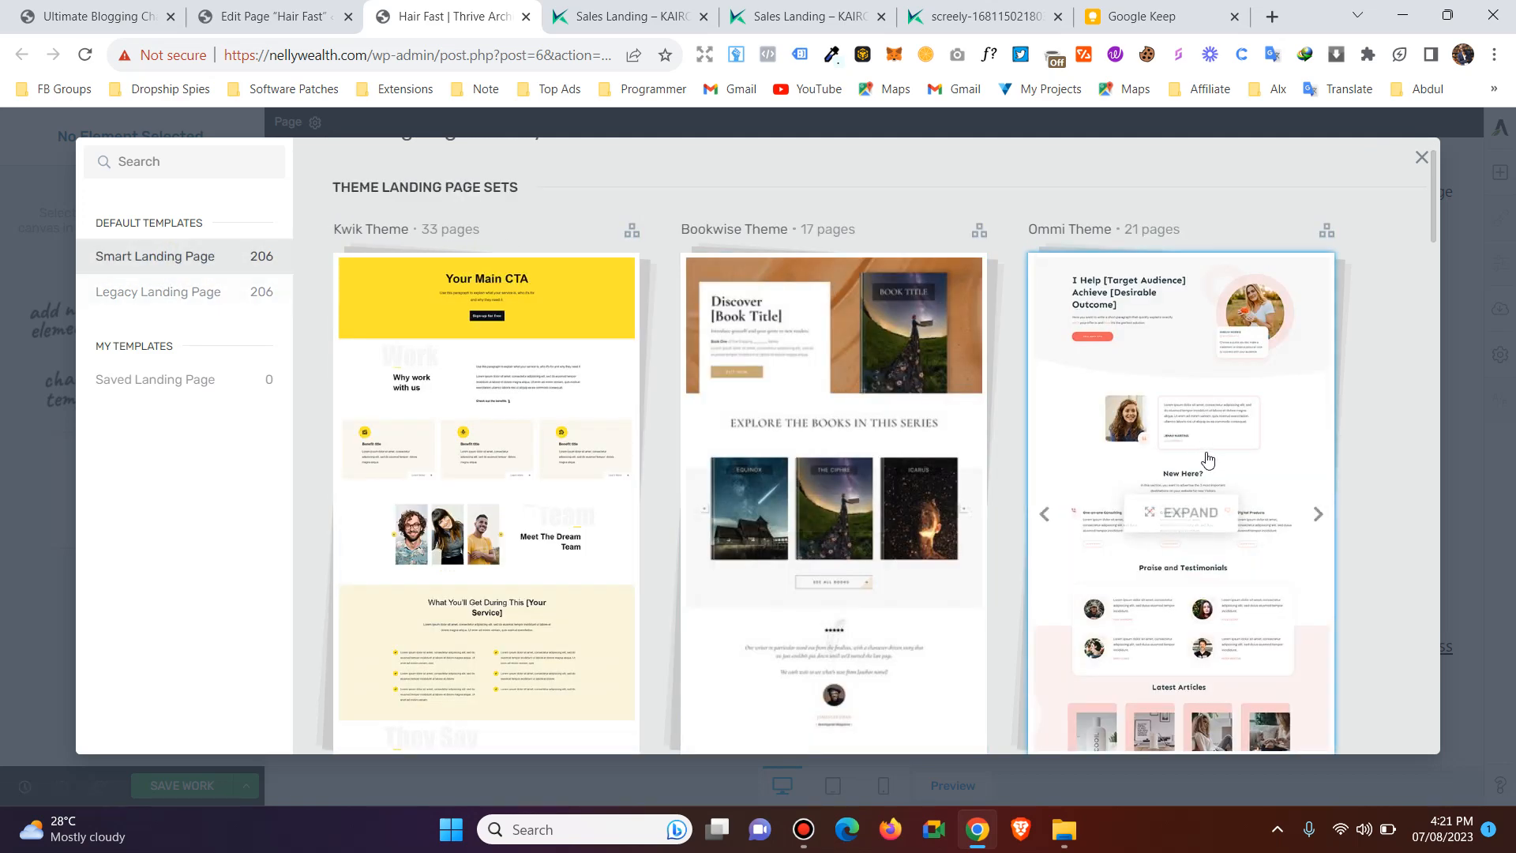
scroll(1209, 459, "down", 3)
scroll(1029, 379, "up", 3)
scroll(1029, 379, "down", 3)
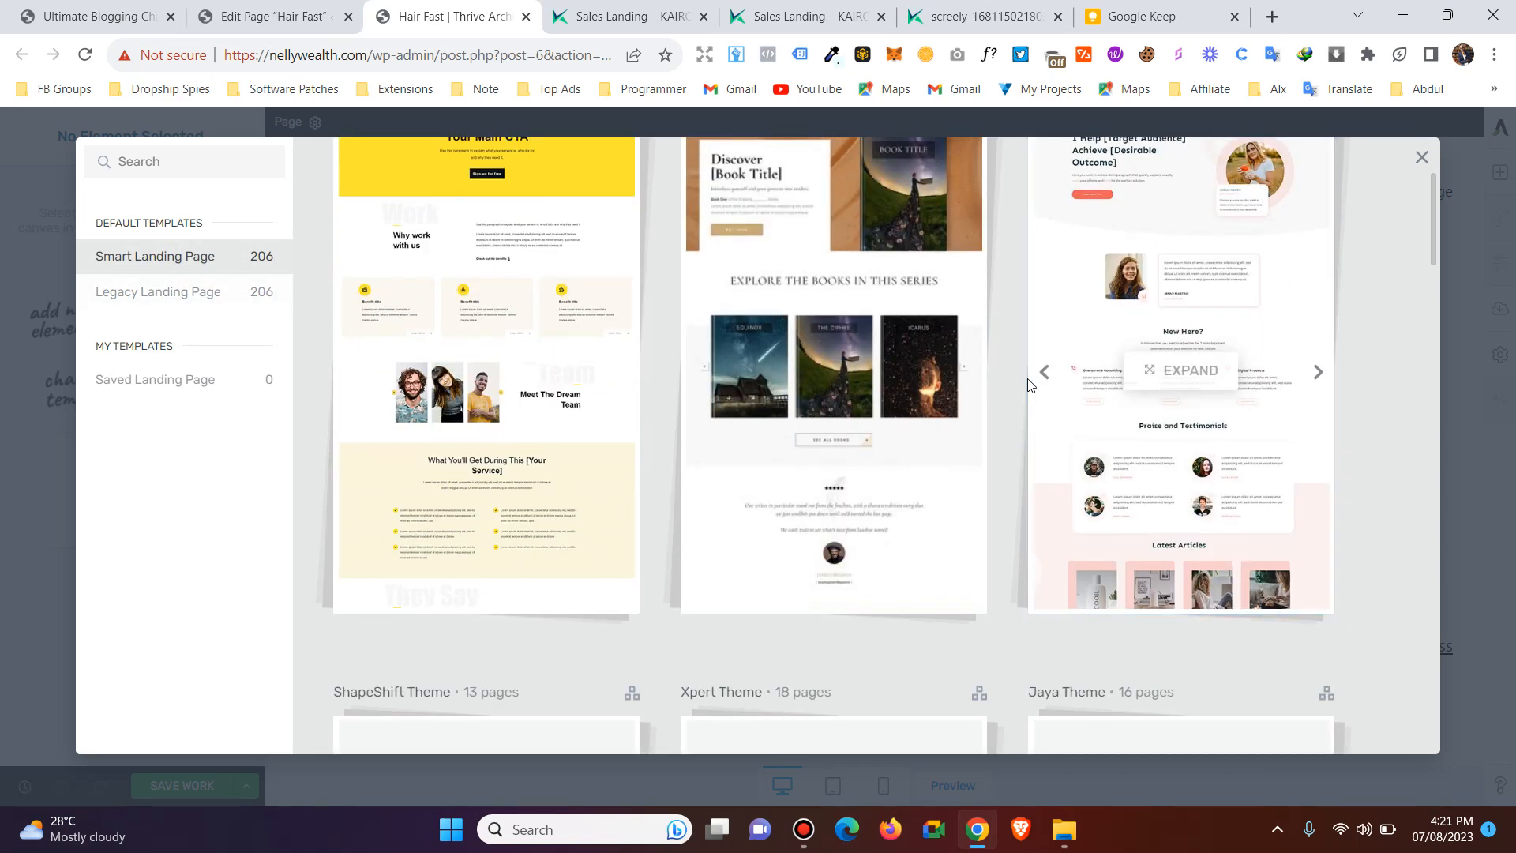
scroll(1028, 385, "down", 6)
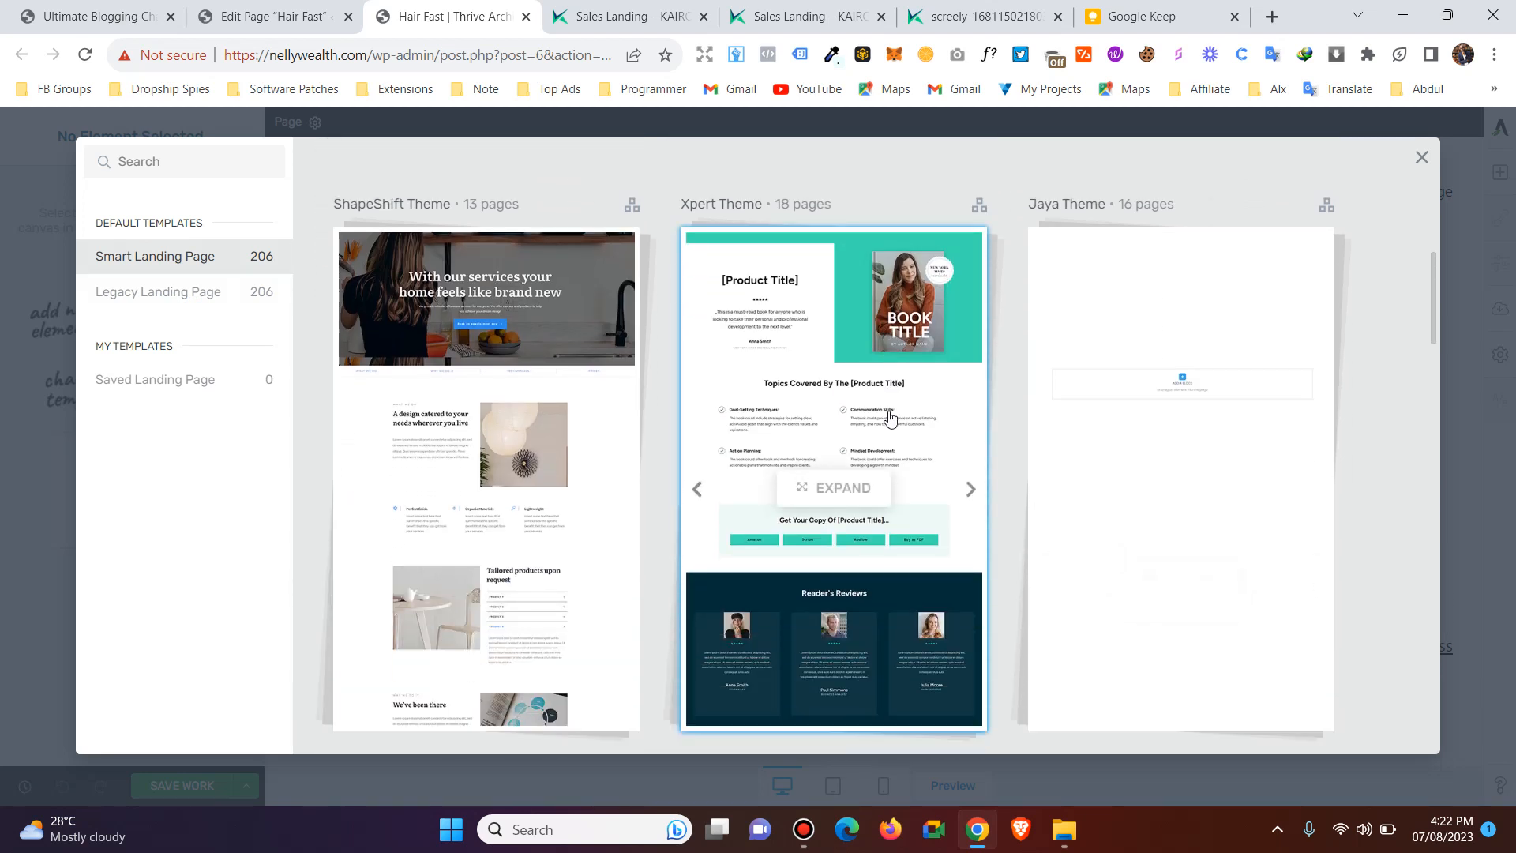
Look through the whole collection of Legacy Landing Page templates for a suitable sales page layout.
left_click(127, 300)
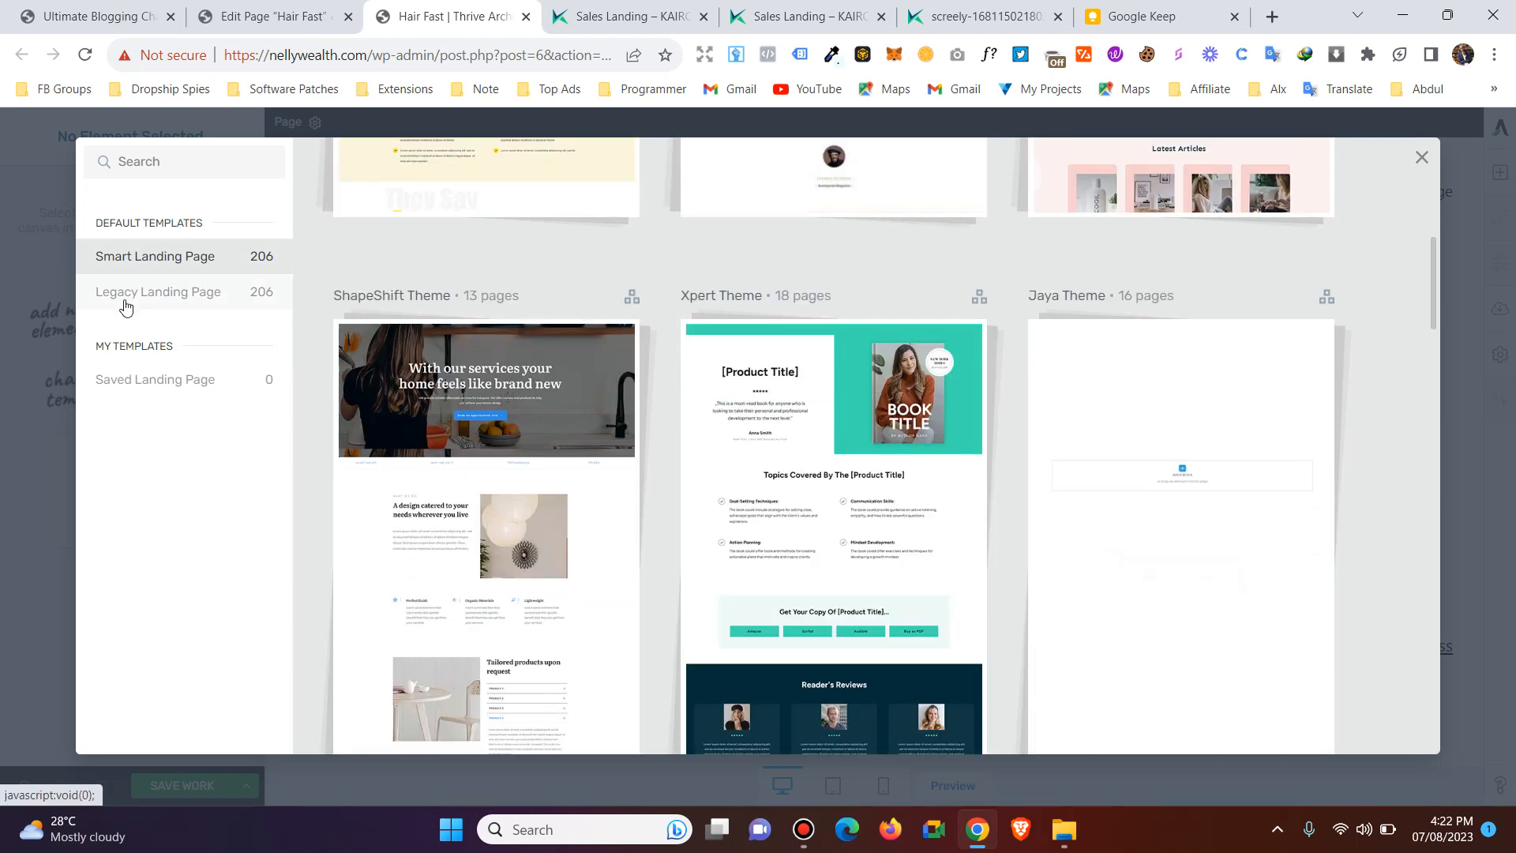
scroll(869, 391, "up", 1)
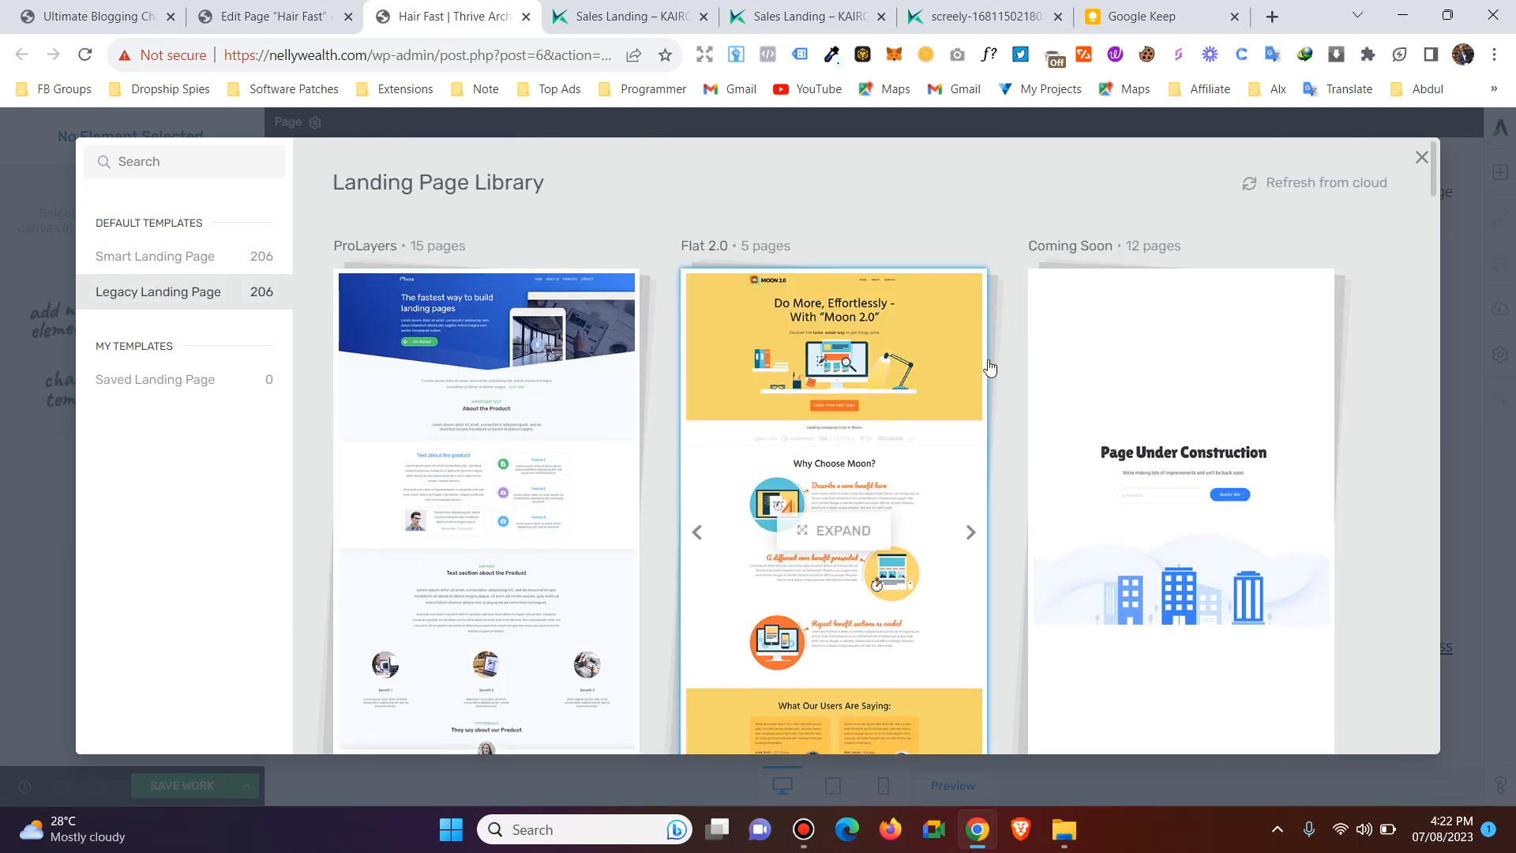
scroll(1003, 405, "down", 8)
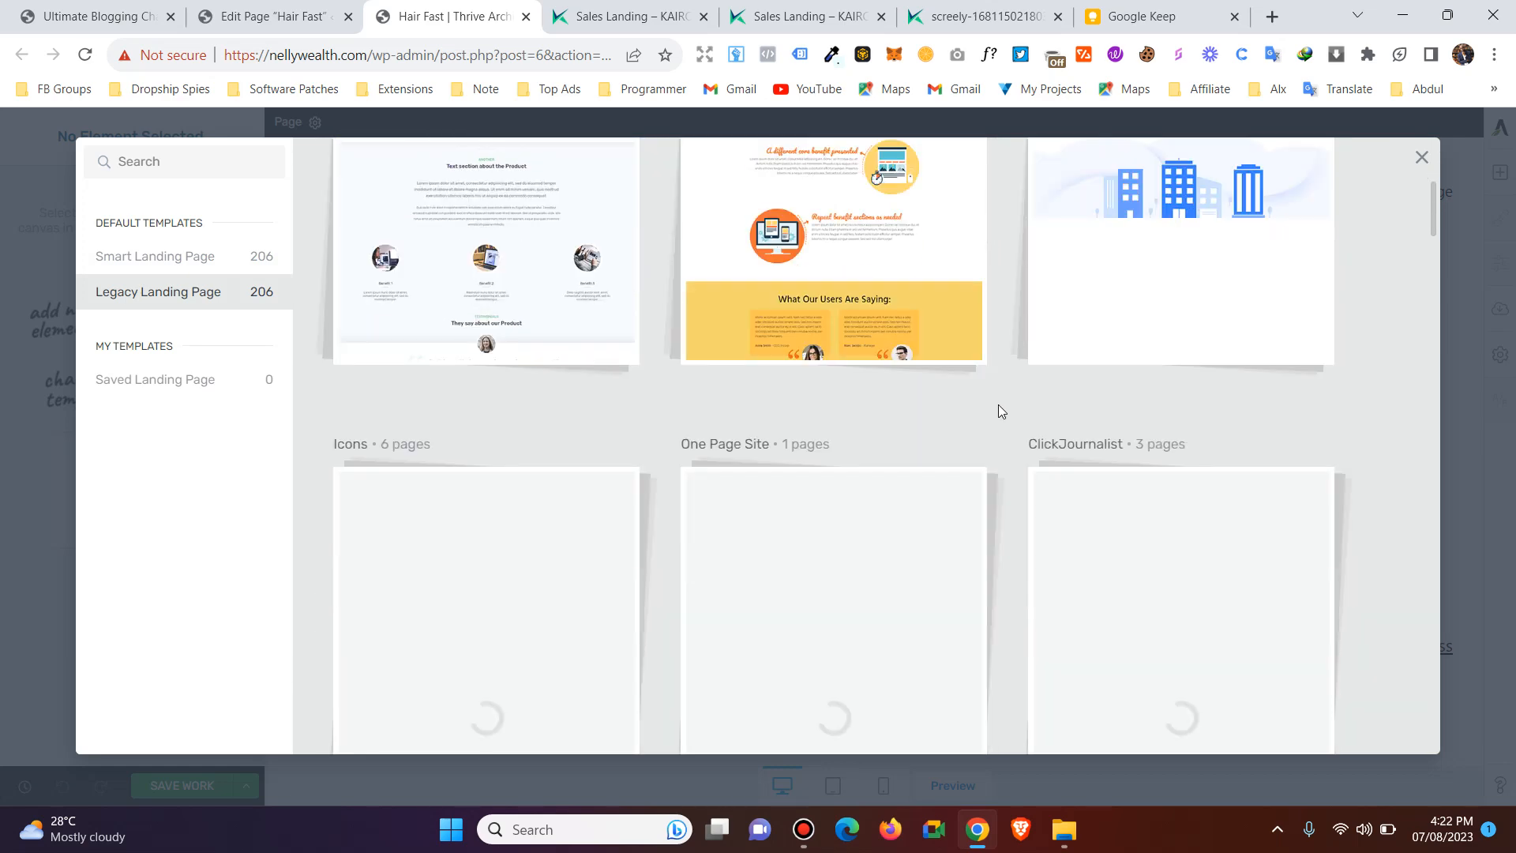
scroll(998, 408, "down", 7)
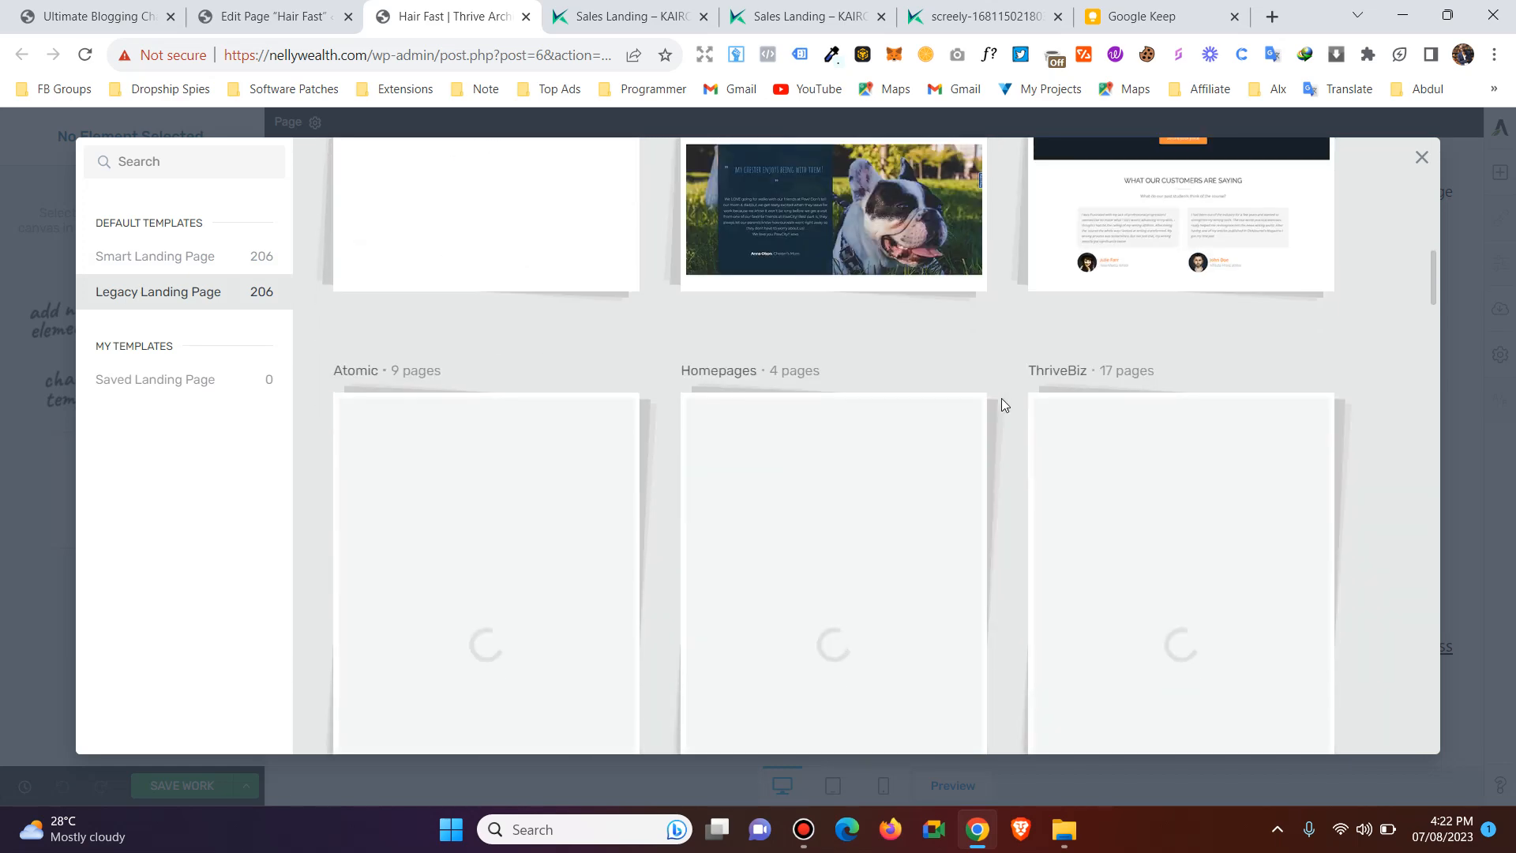
scroll(1001, 405, "down", 7)
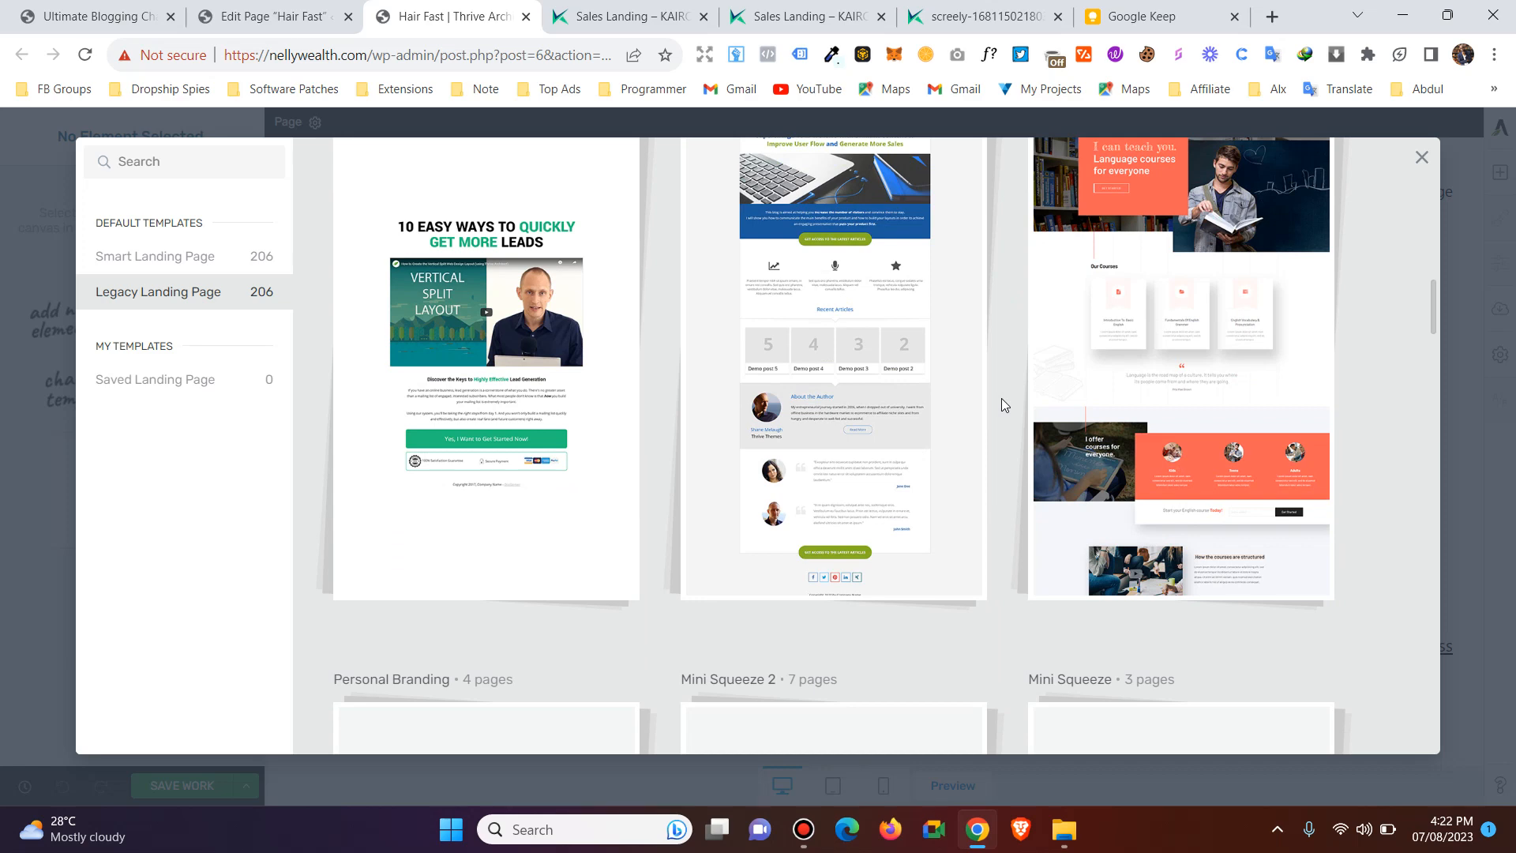
scroll(1002, 405, "down", 6)
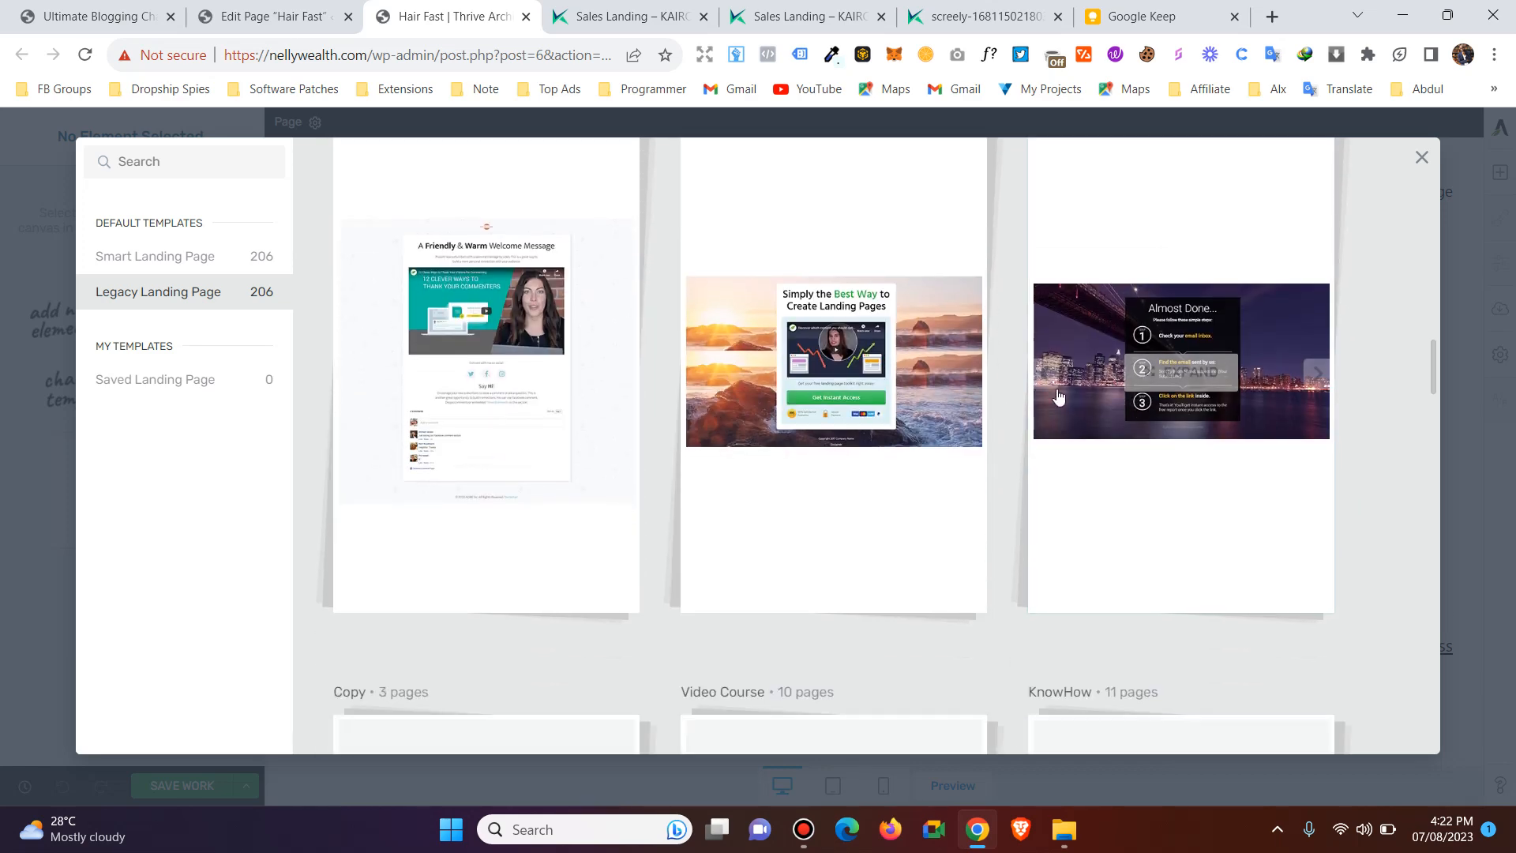
scroll(1011, 414, "down", 2)
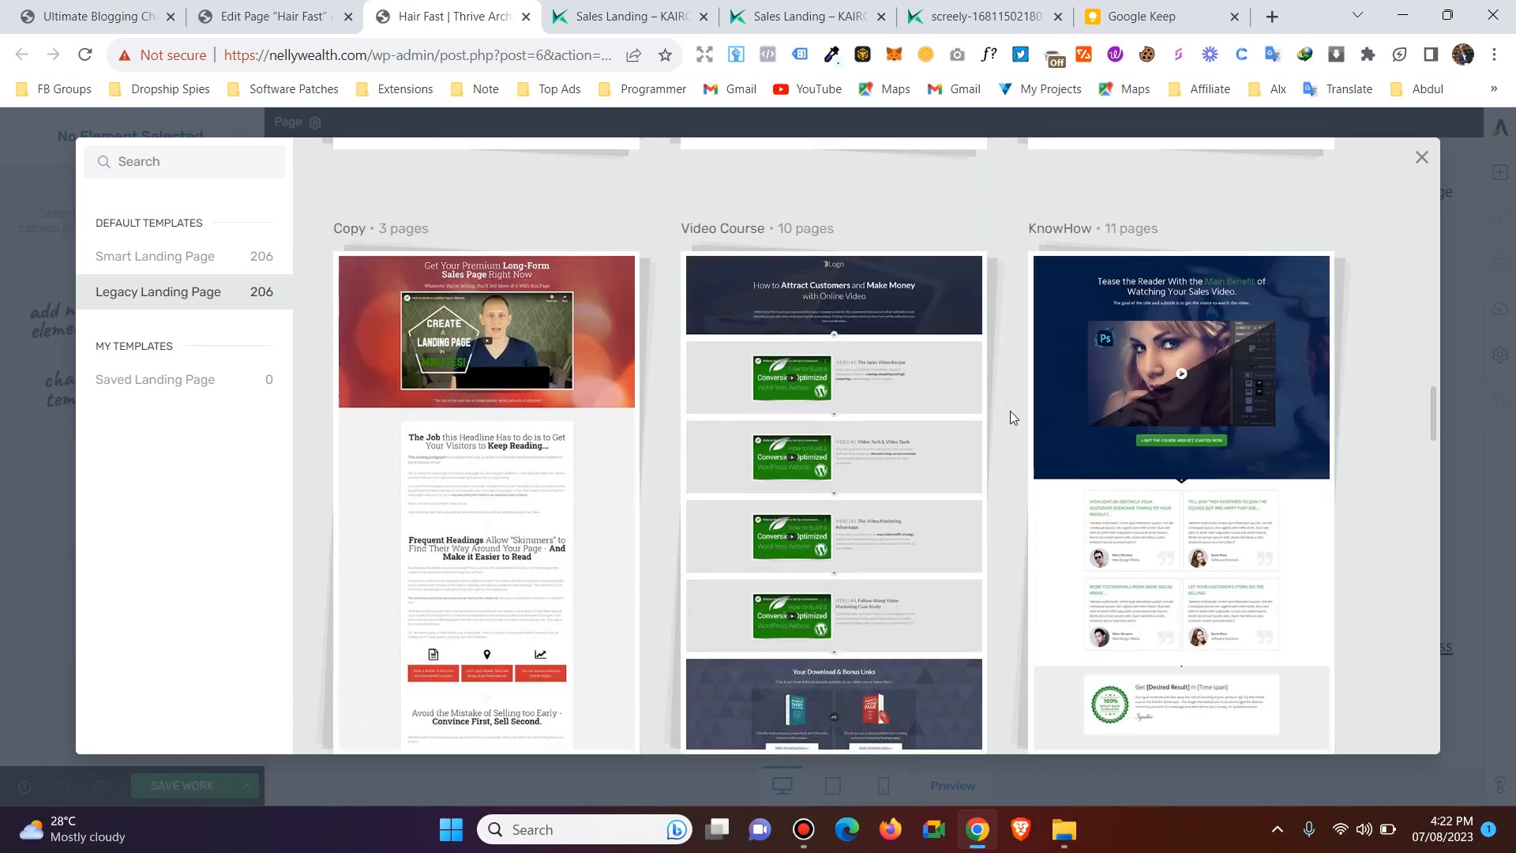
scroll(822, 362, "up", 1)
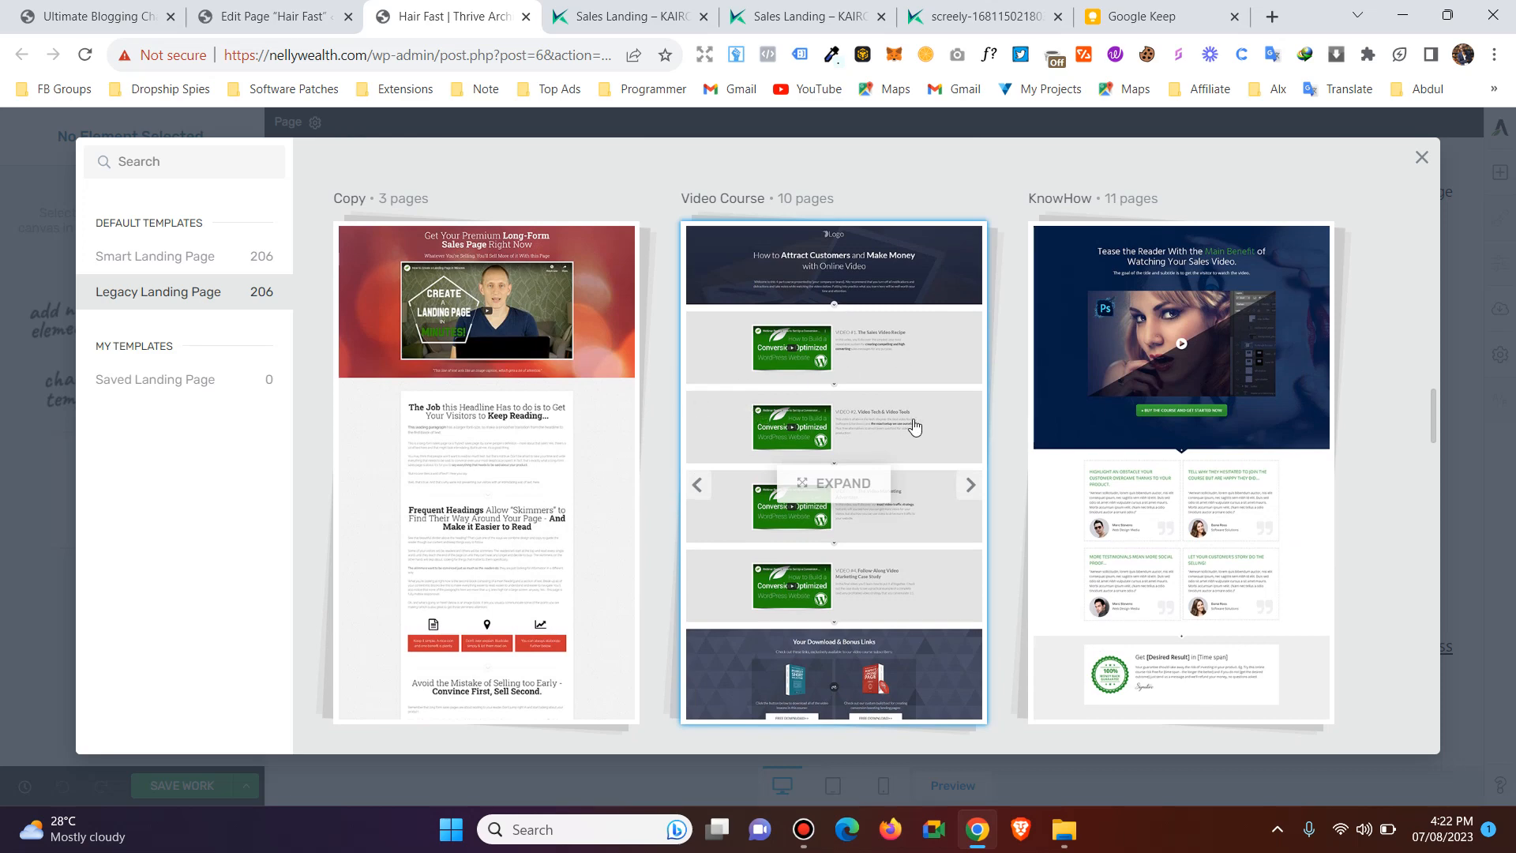
scroll(934, 413, "down", 6)
scroll(1013, 425, "down", 1)
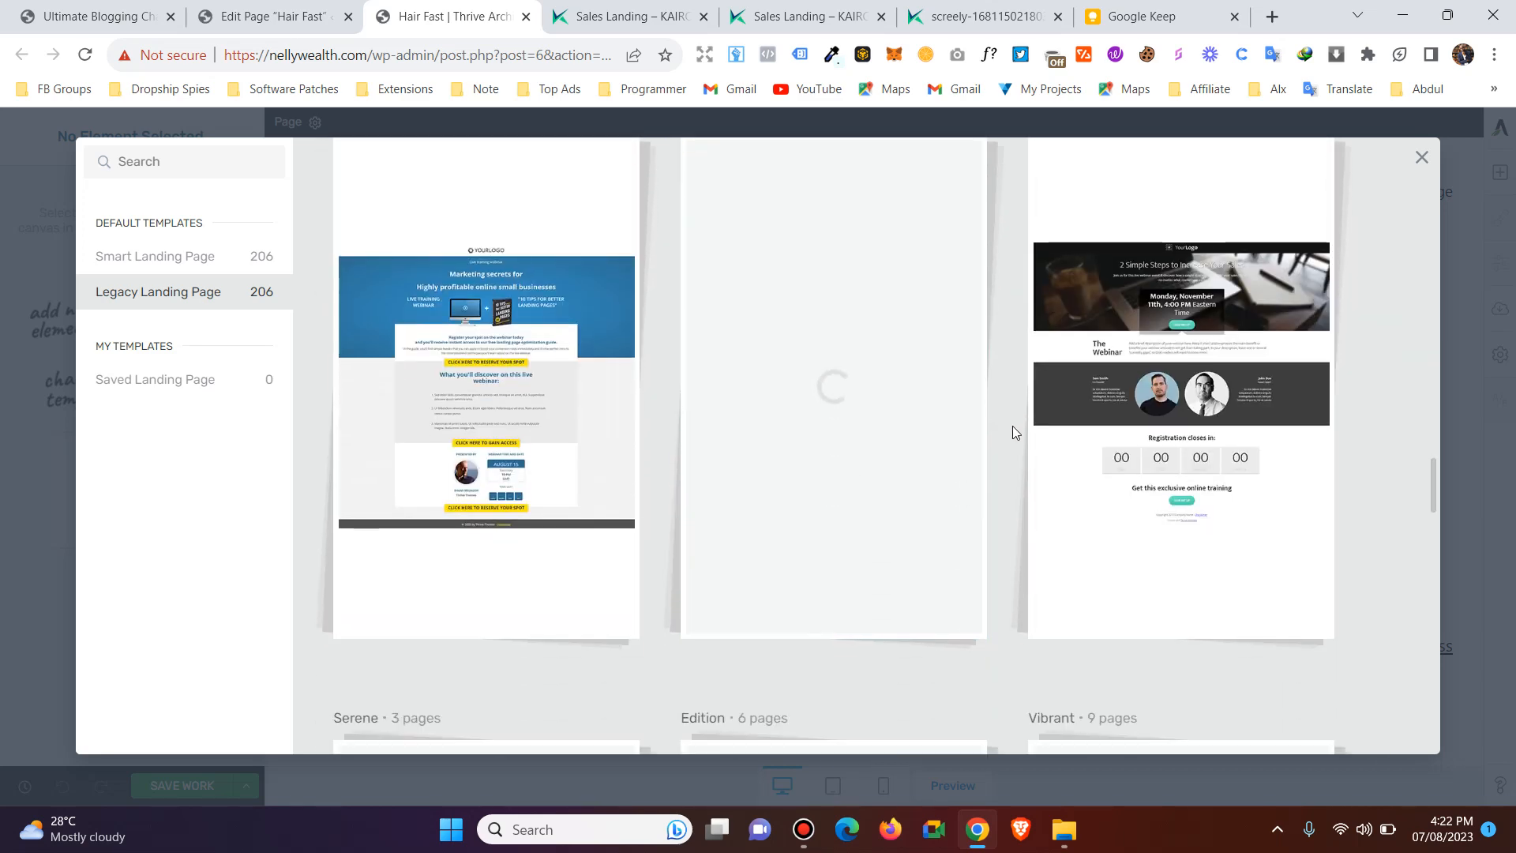
scroll(1012, 415, "up", 1)
scroll(1011, 449, "down", 1)
scroll(1003, 444, "down", 6)
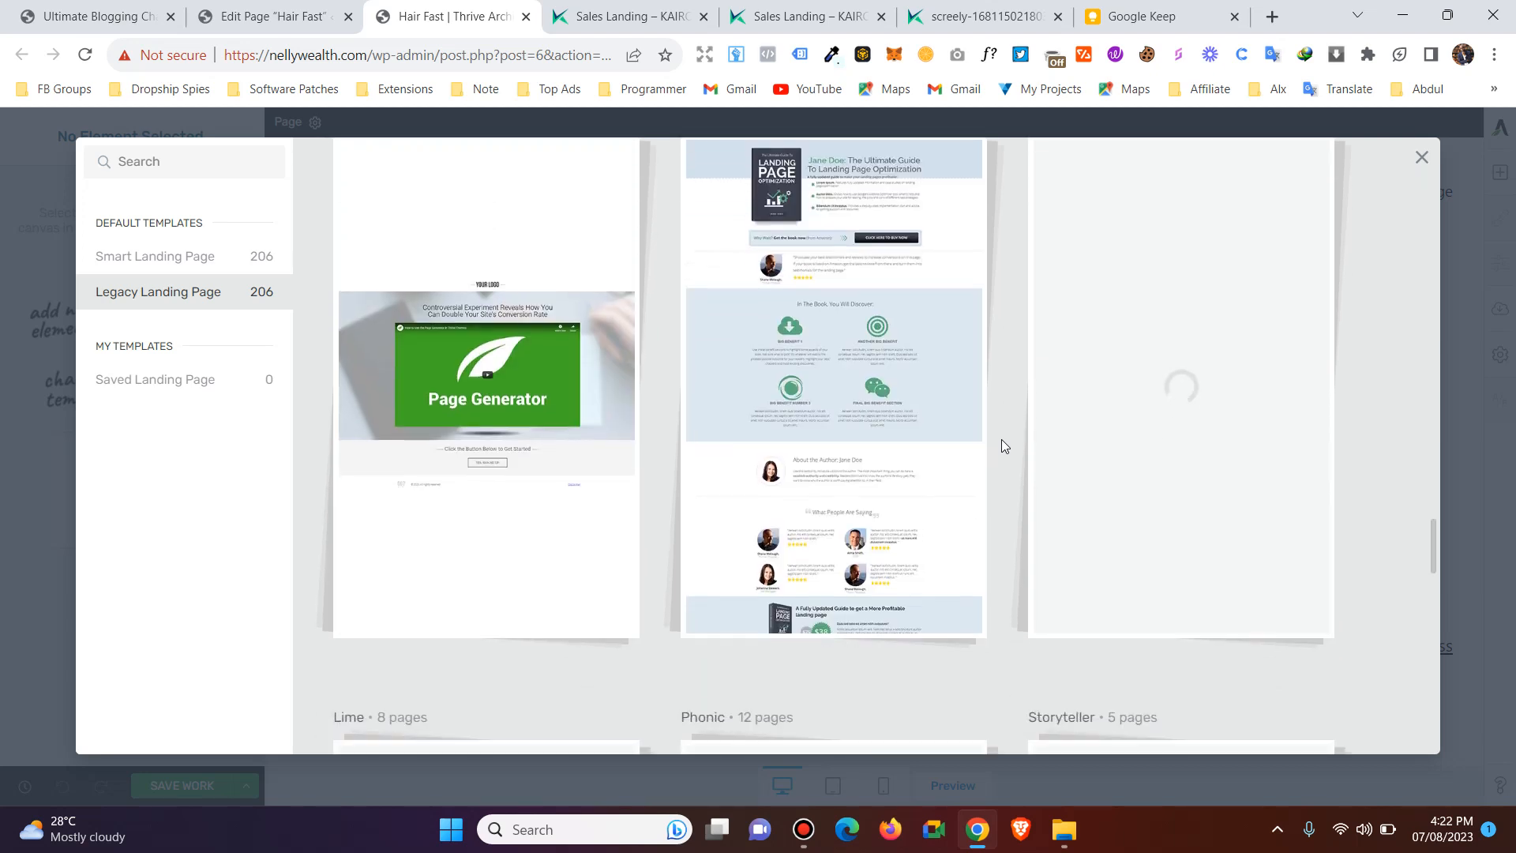
scroll(1001, 439, "up", 1)
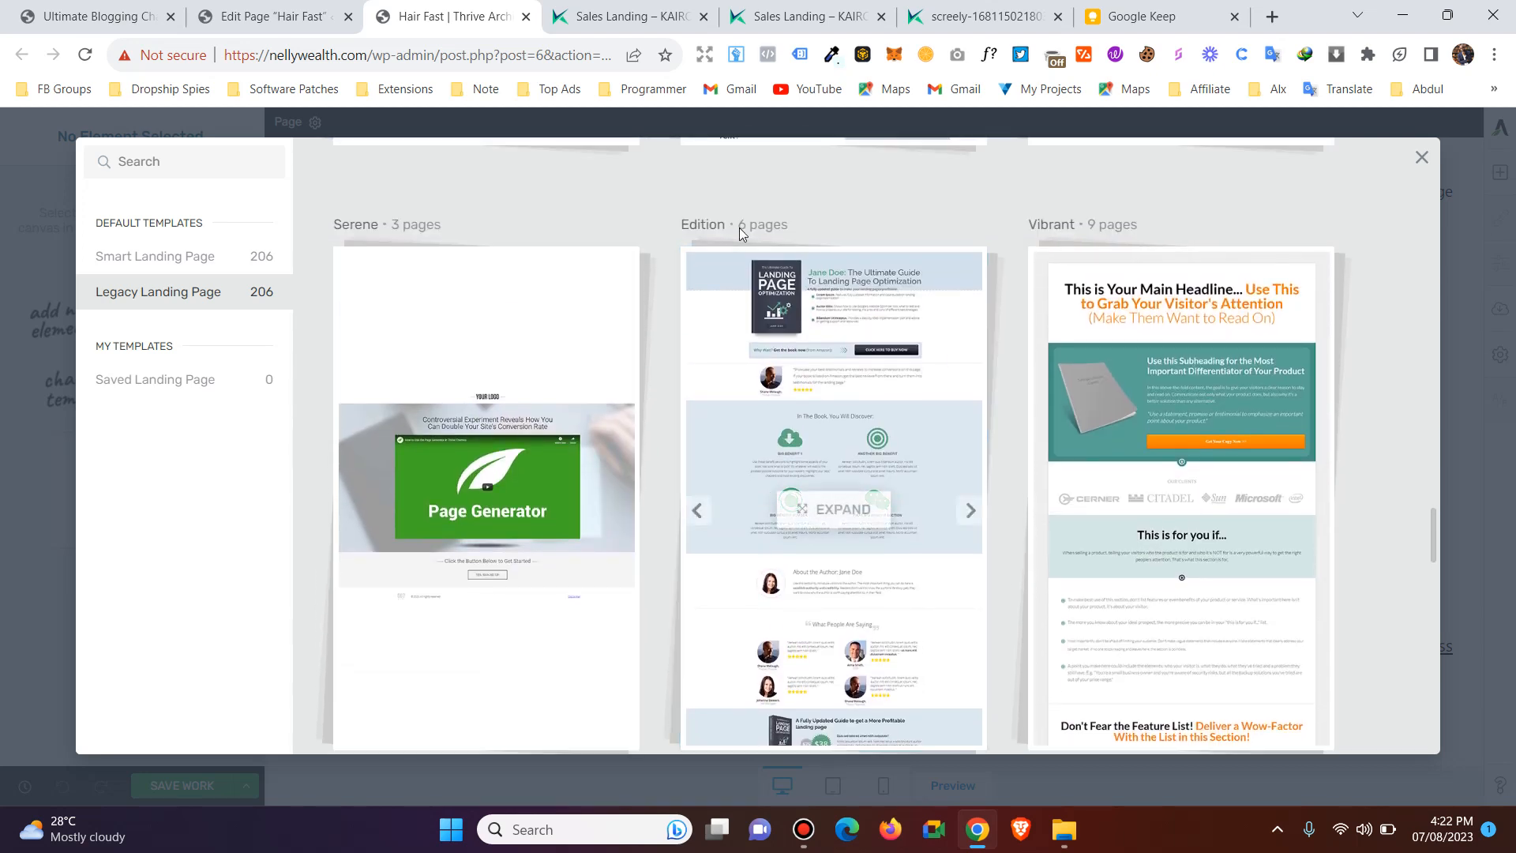
scroll(837, 352, "down", 8)
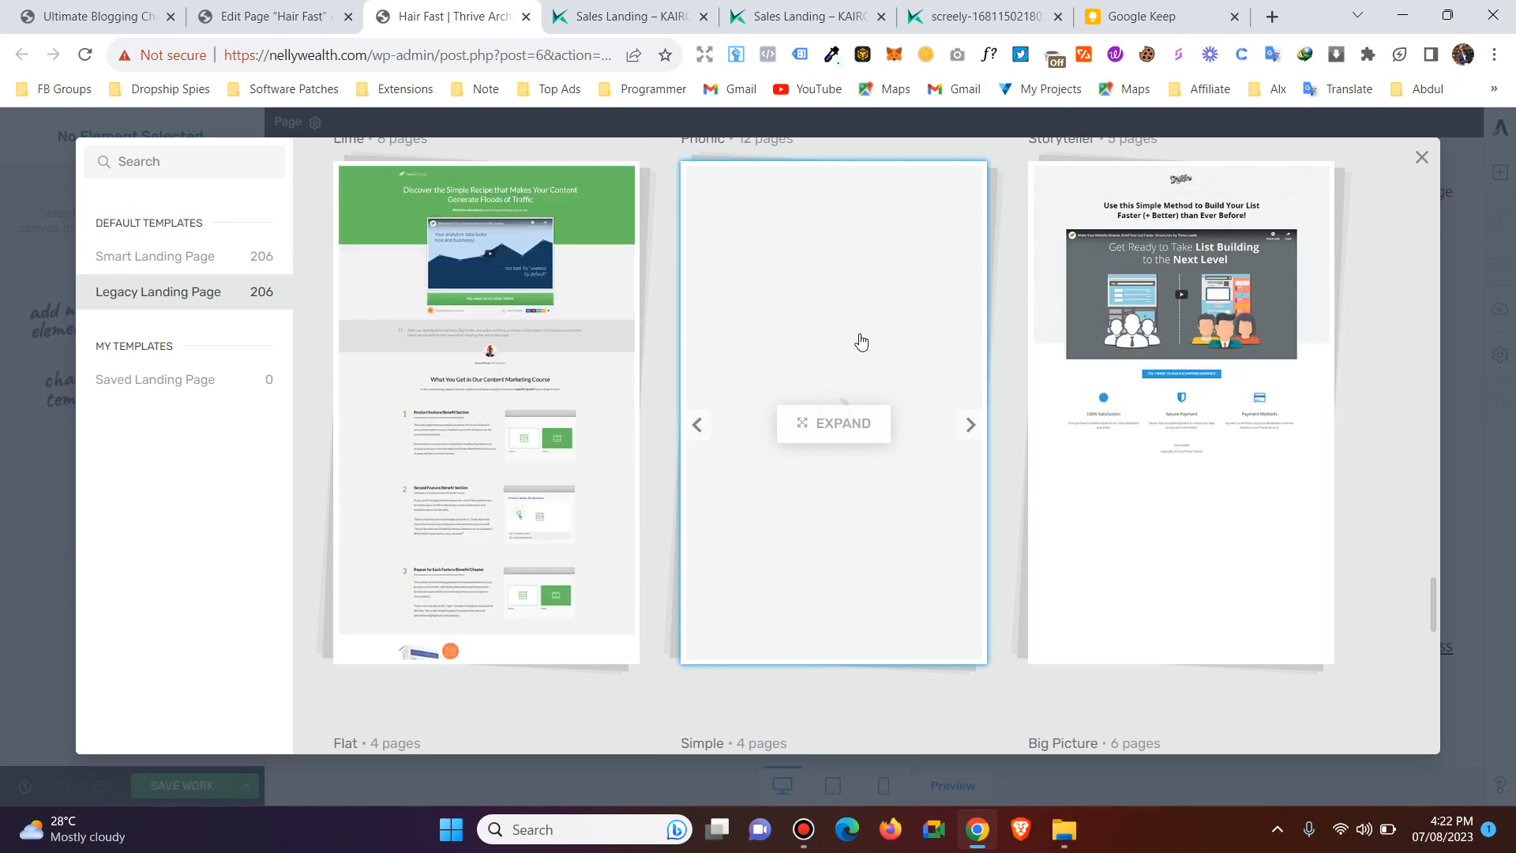
scroll(987, 395, "up", 1)
scroll(1025, 416, "down", 5)
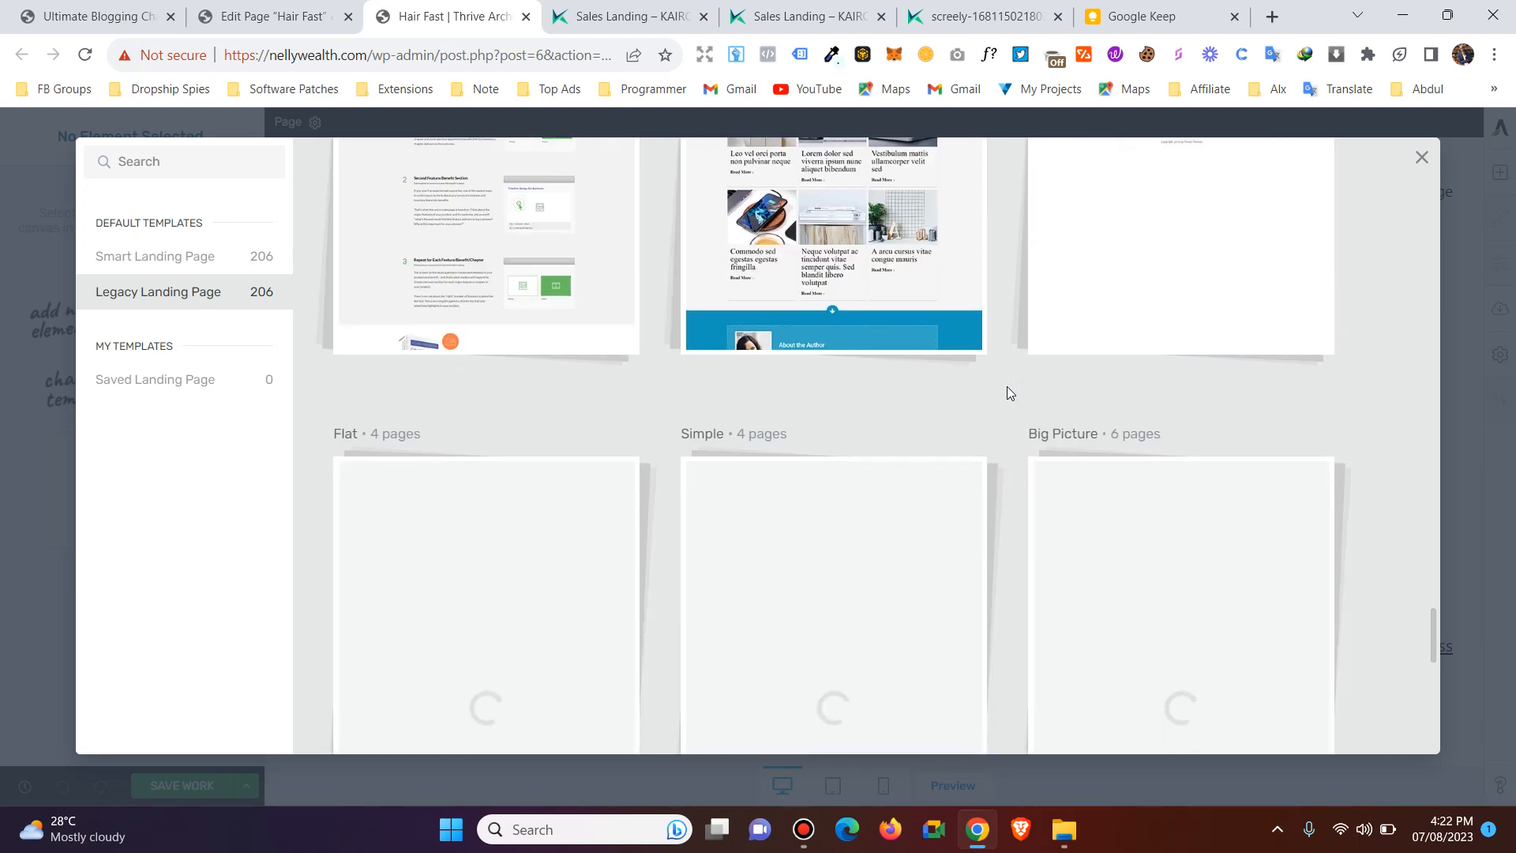
scroll(991, 386, "down", 3)
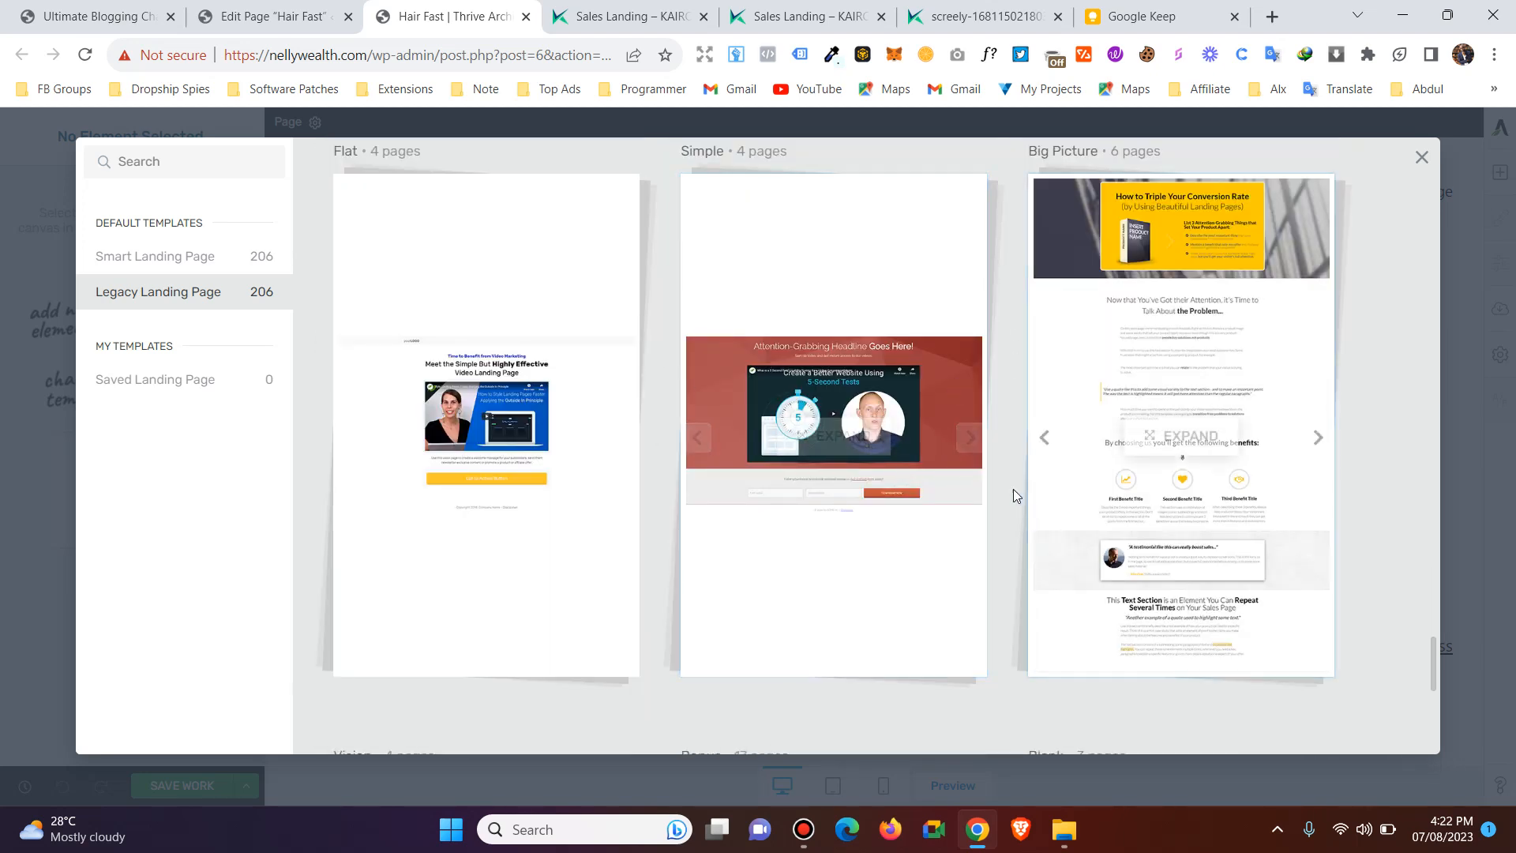
scroll(1003, 471, "down", 6)
scroll(1003, 460, "down", 1)
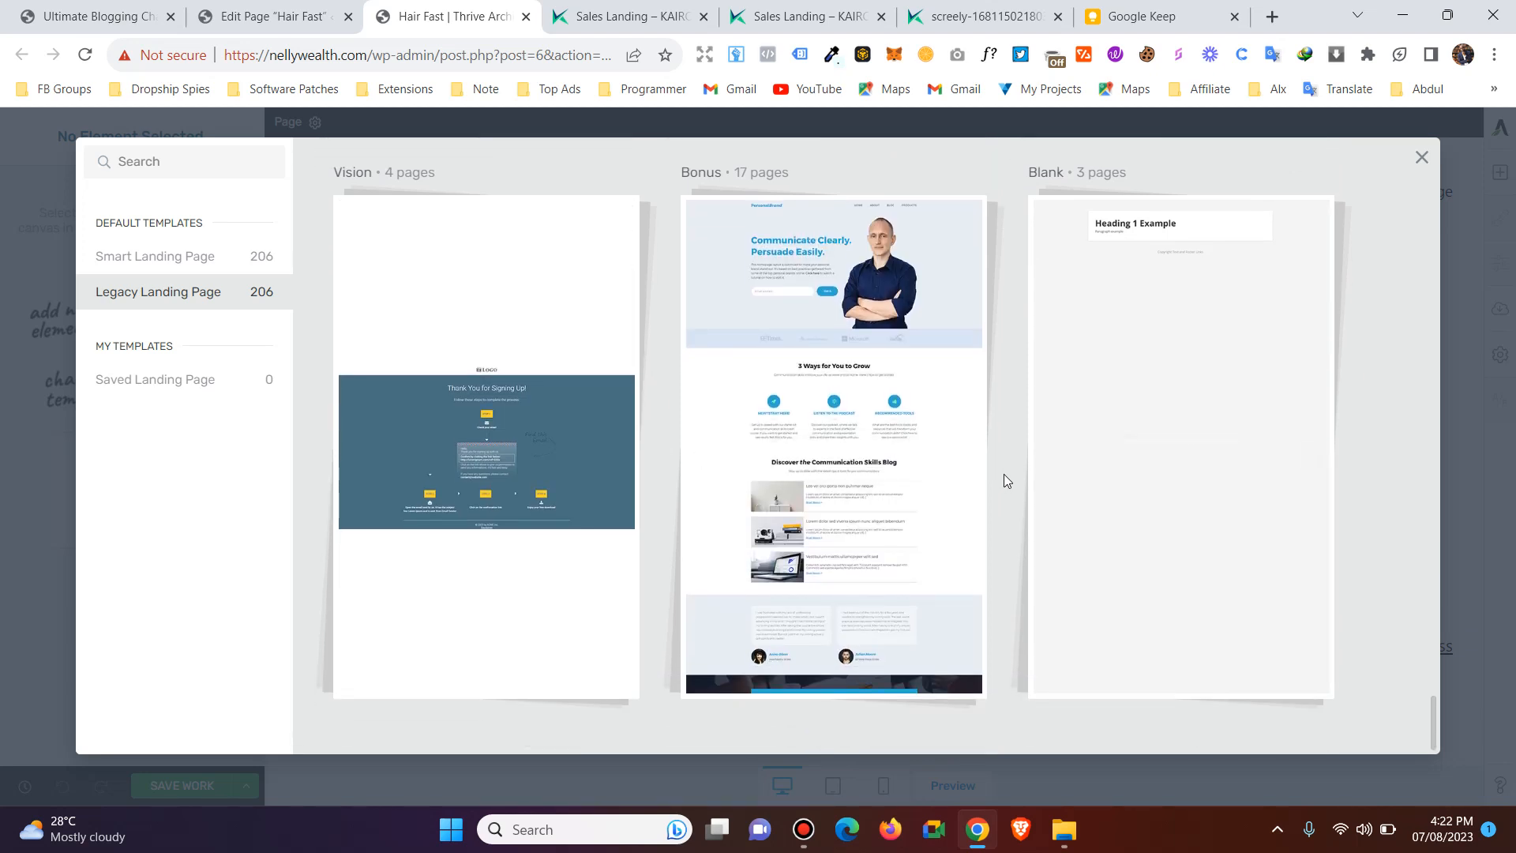
scroll(1003, 474, "up", 5)
scroll(1011, 466, "up", 20)
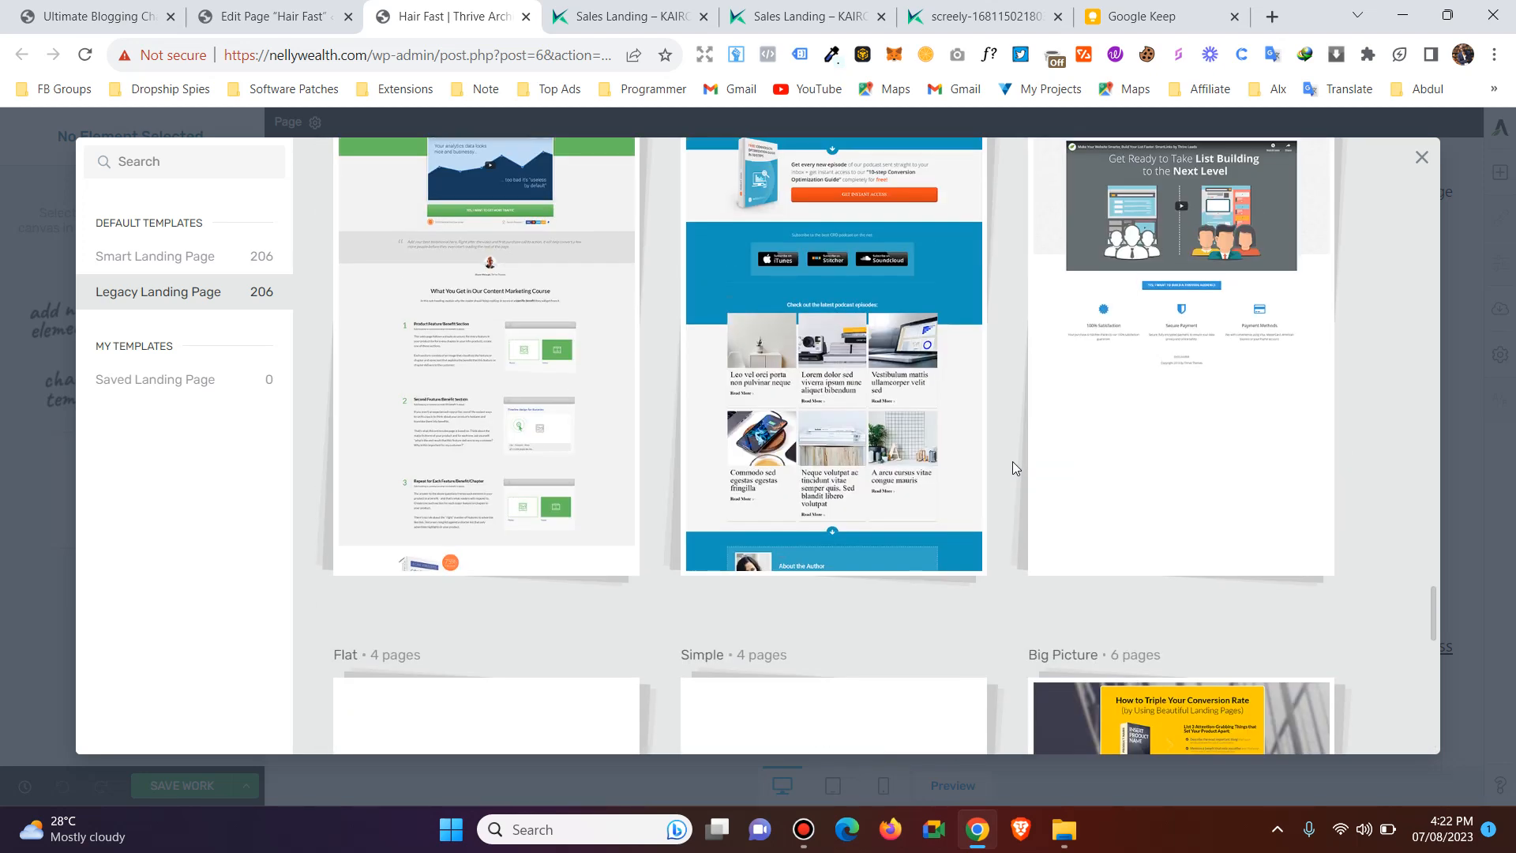
scroll(1016, 449, "up", 15)
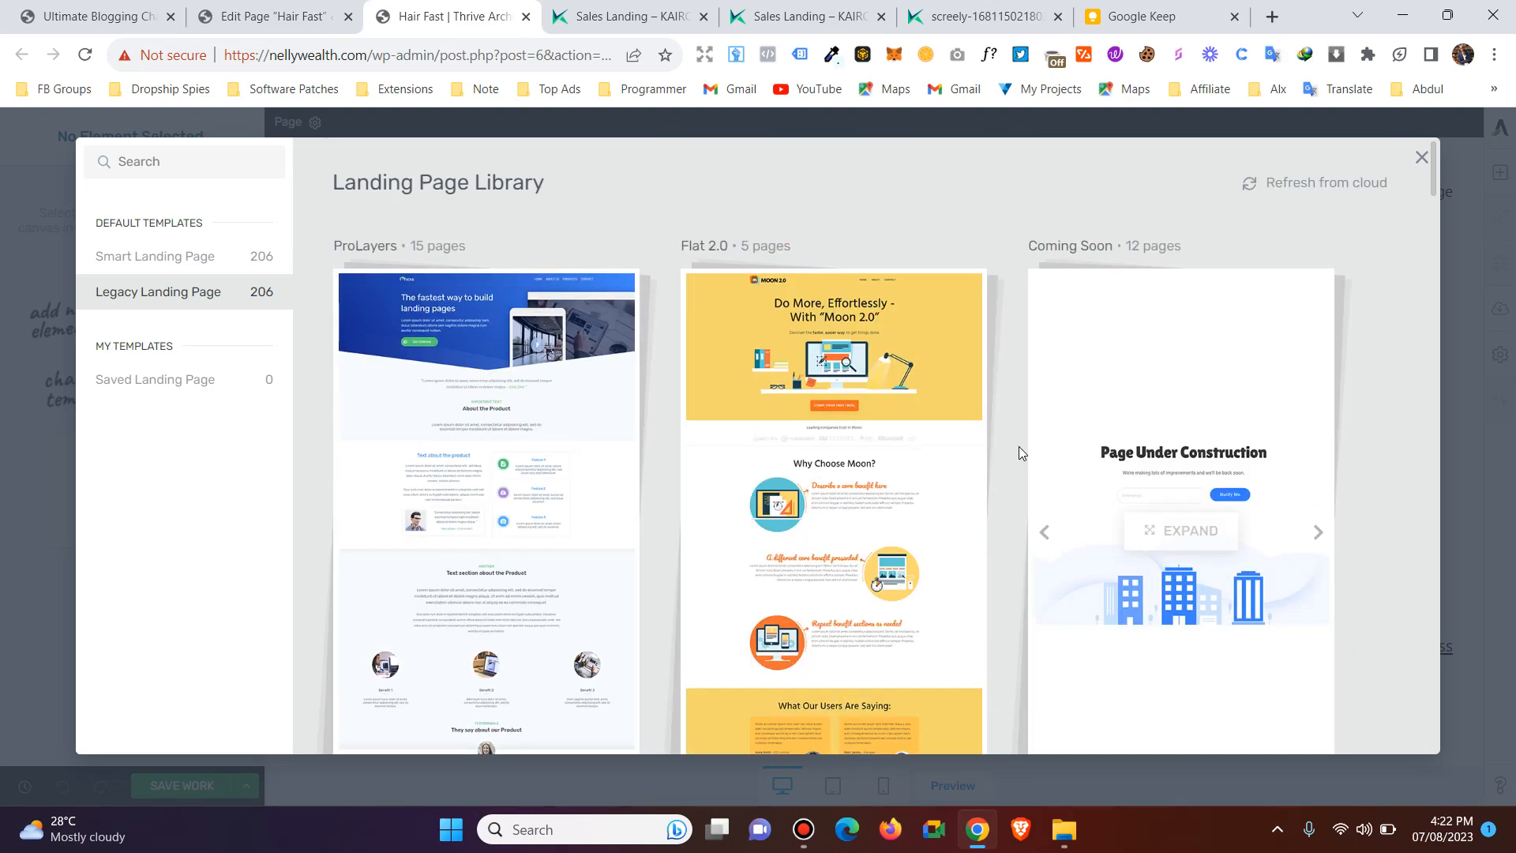
Expand the Atomic set in the Legacy Landing Page templates and review all of its landing pages.
scroll(1019, 447, "down", 8)
scroll(1019, 447, "down", 10)
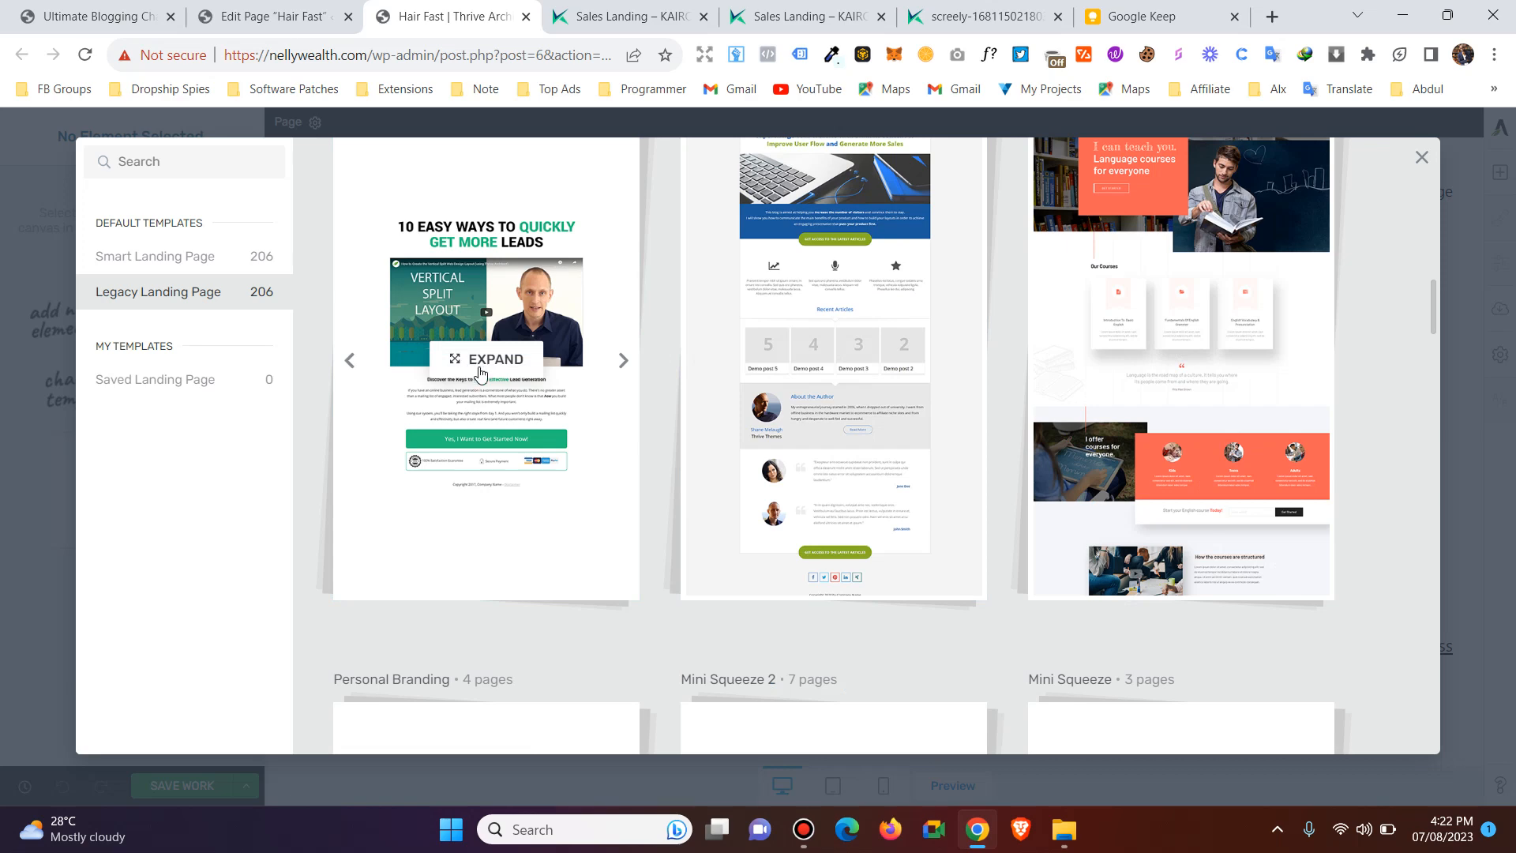
left_click(483, 360)
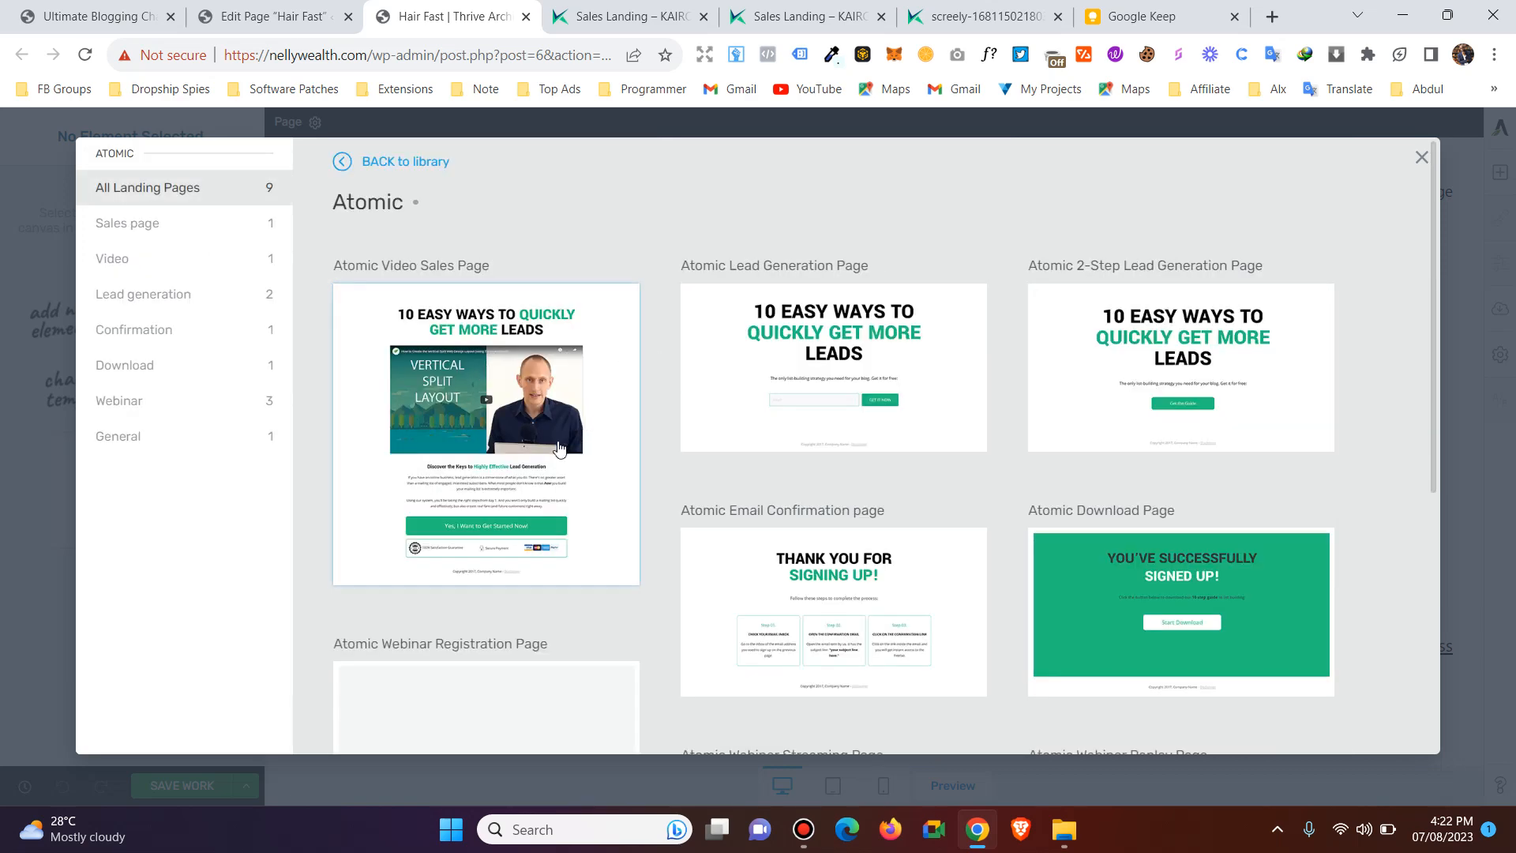
scroll(1093, 395, "down", 5)
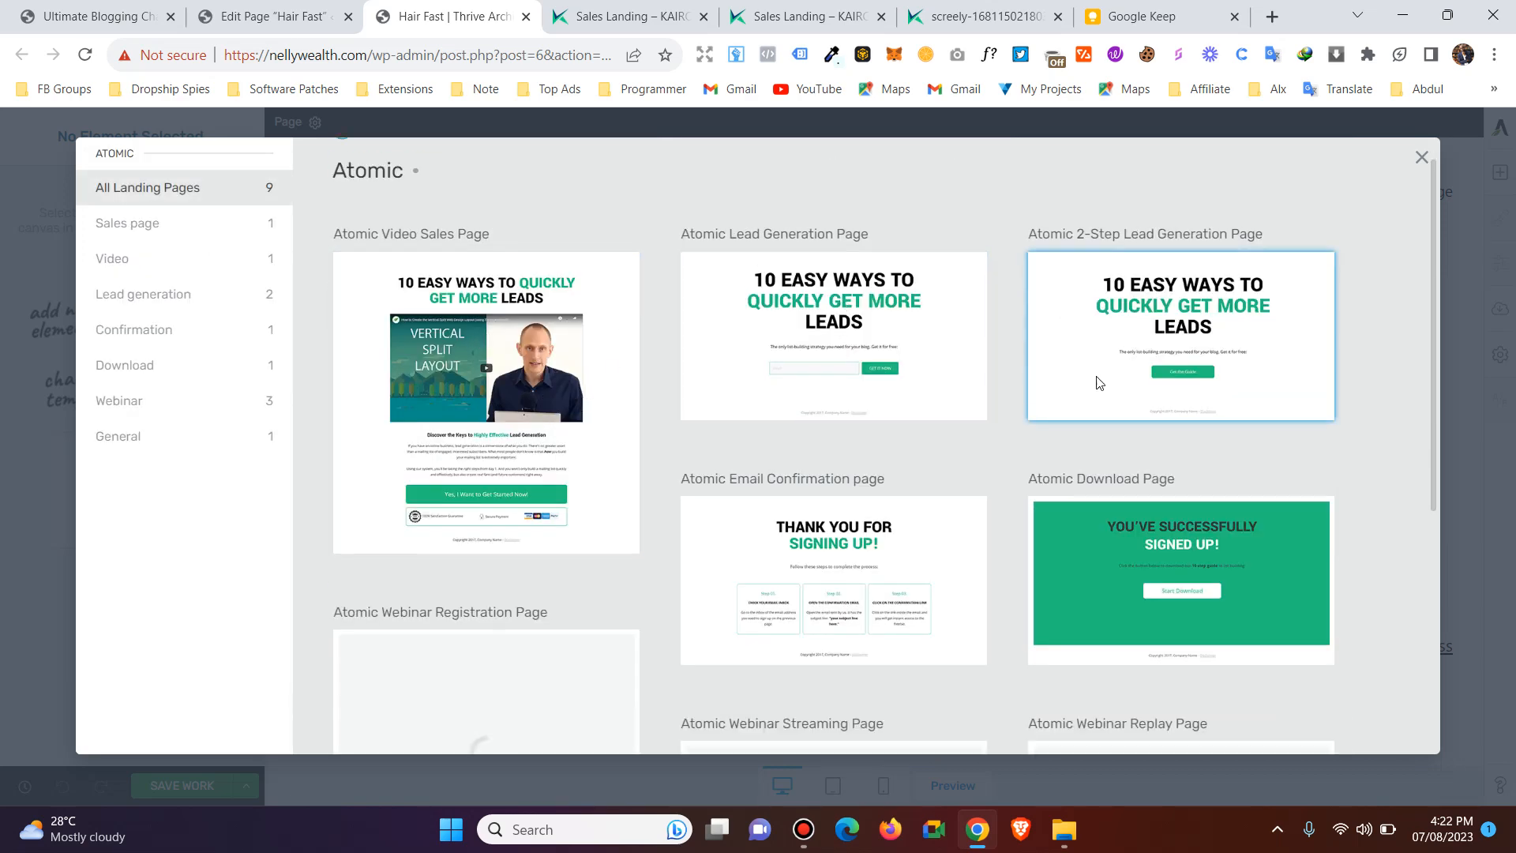
scroll(573, 351, "down", 2)
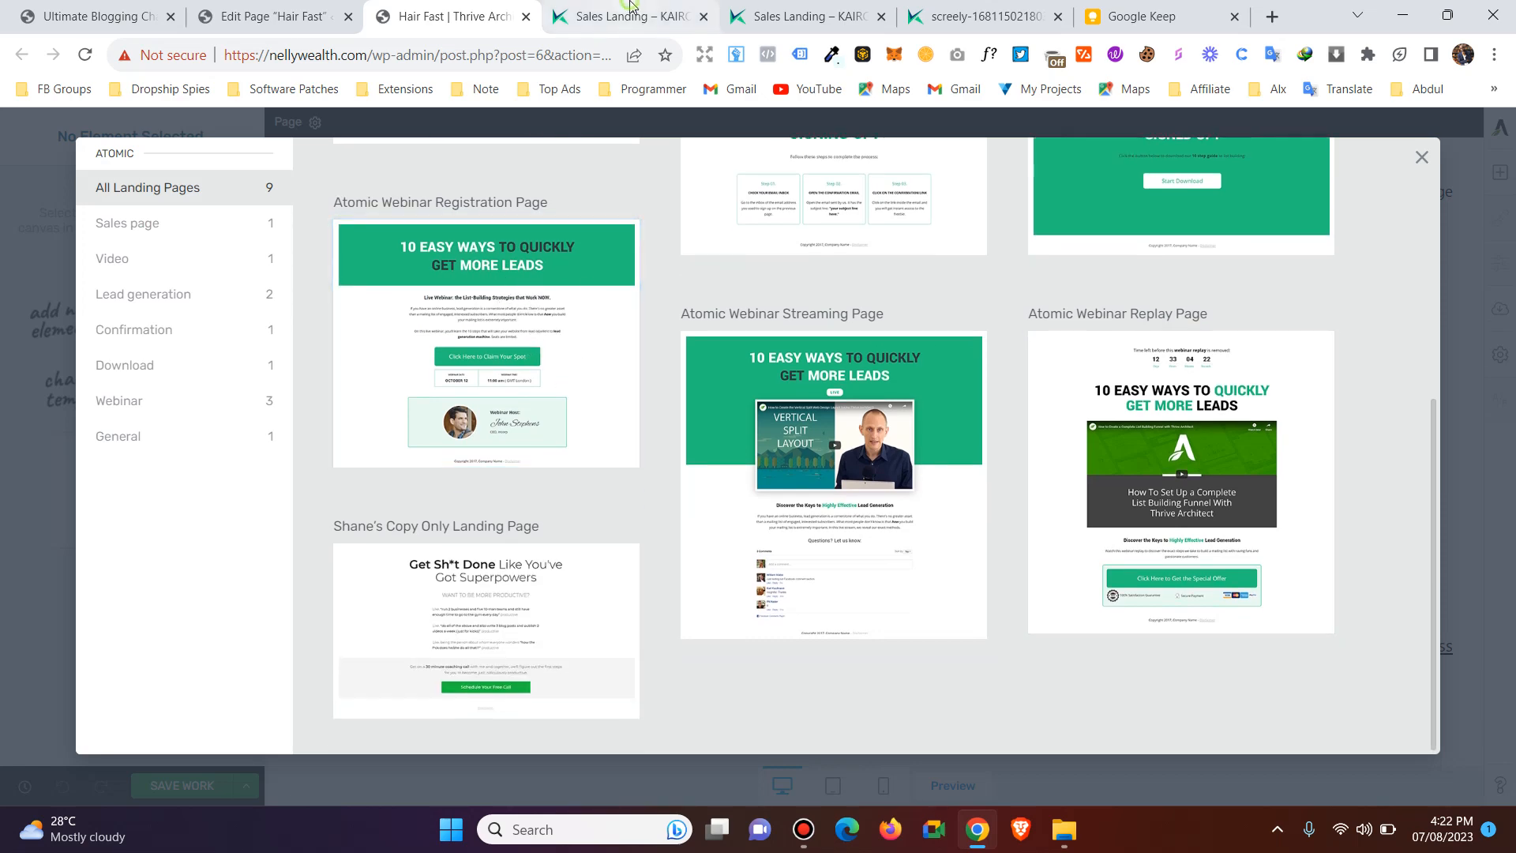
Apply the Shane's Copy Only Landing Page template from the Atomic set and dismiss the page style introduction.
key("ctrl+Tab")
left_click(420, 6)
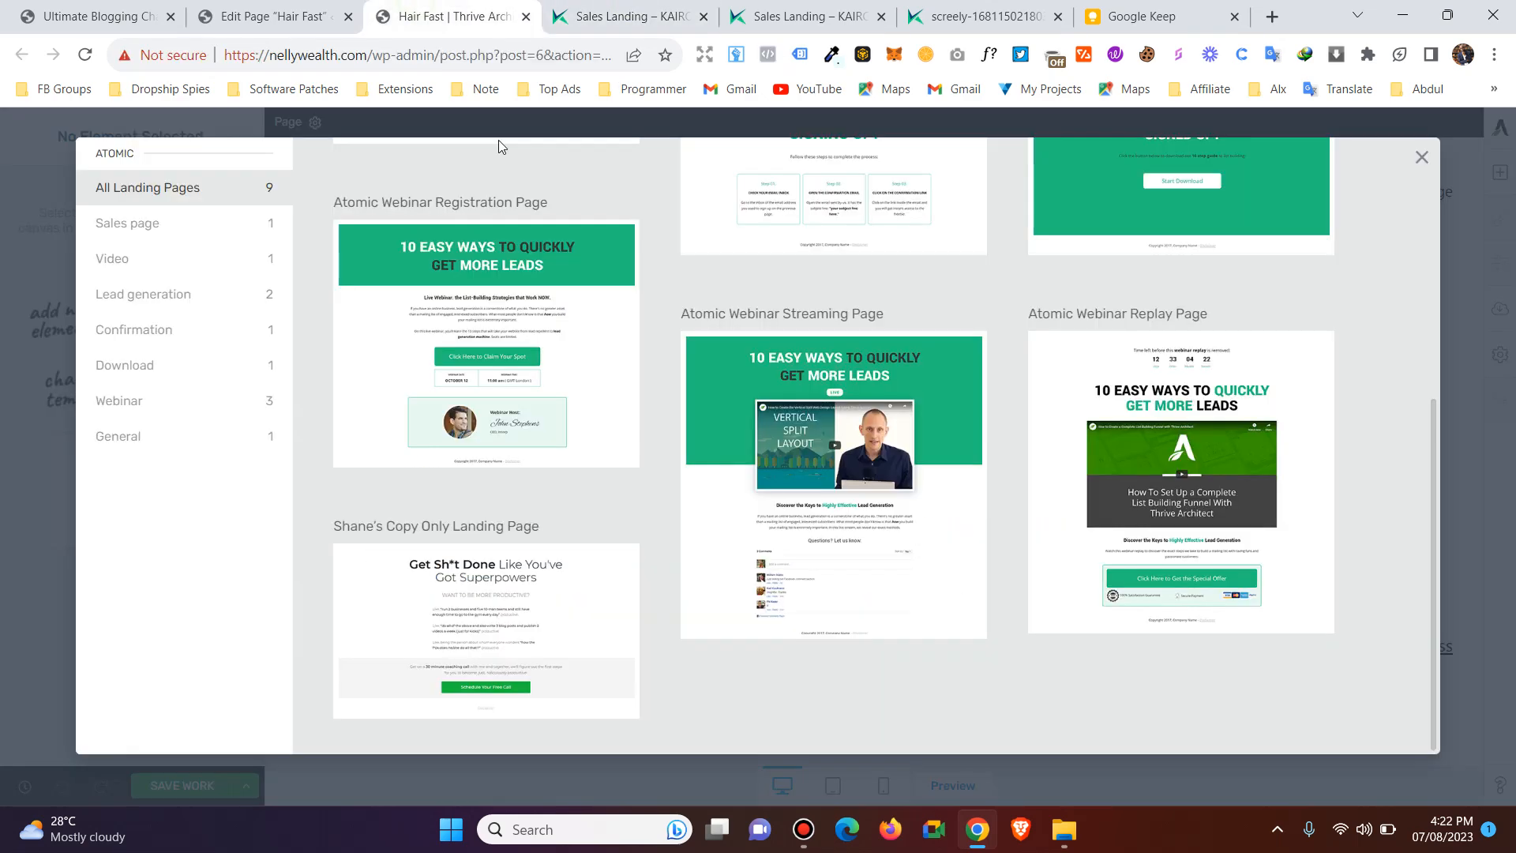
left_click(506, 304)
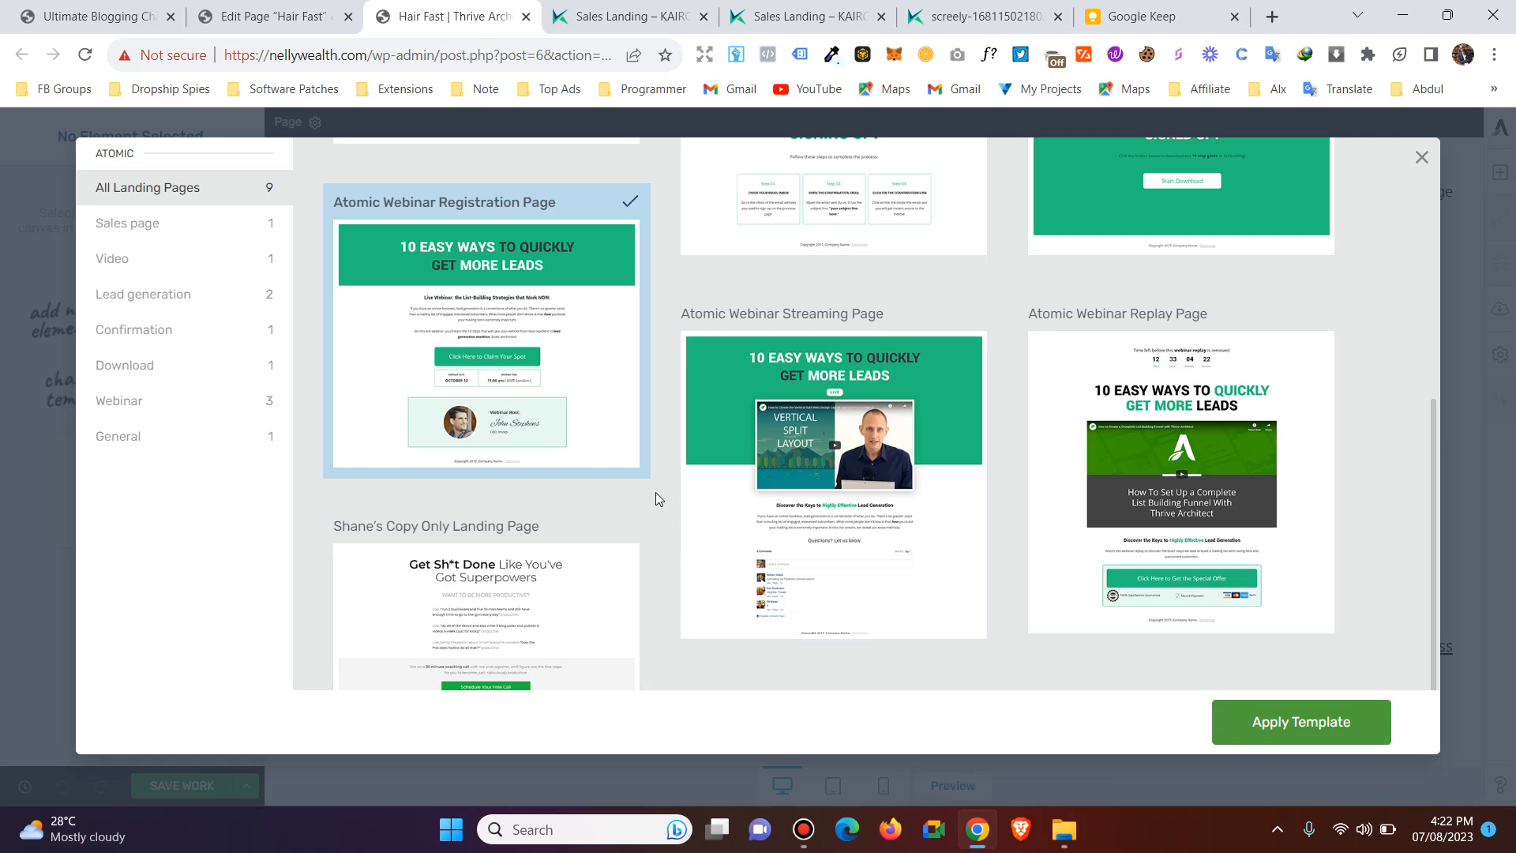
left_click(614, 428)
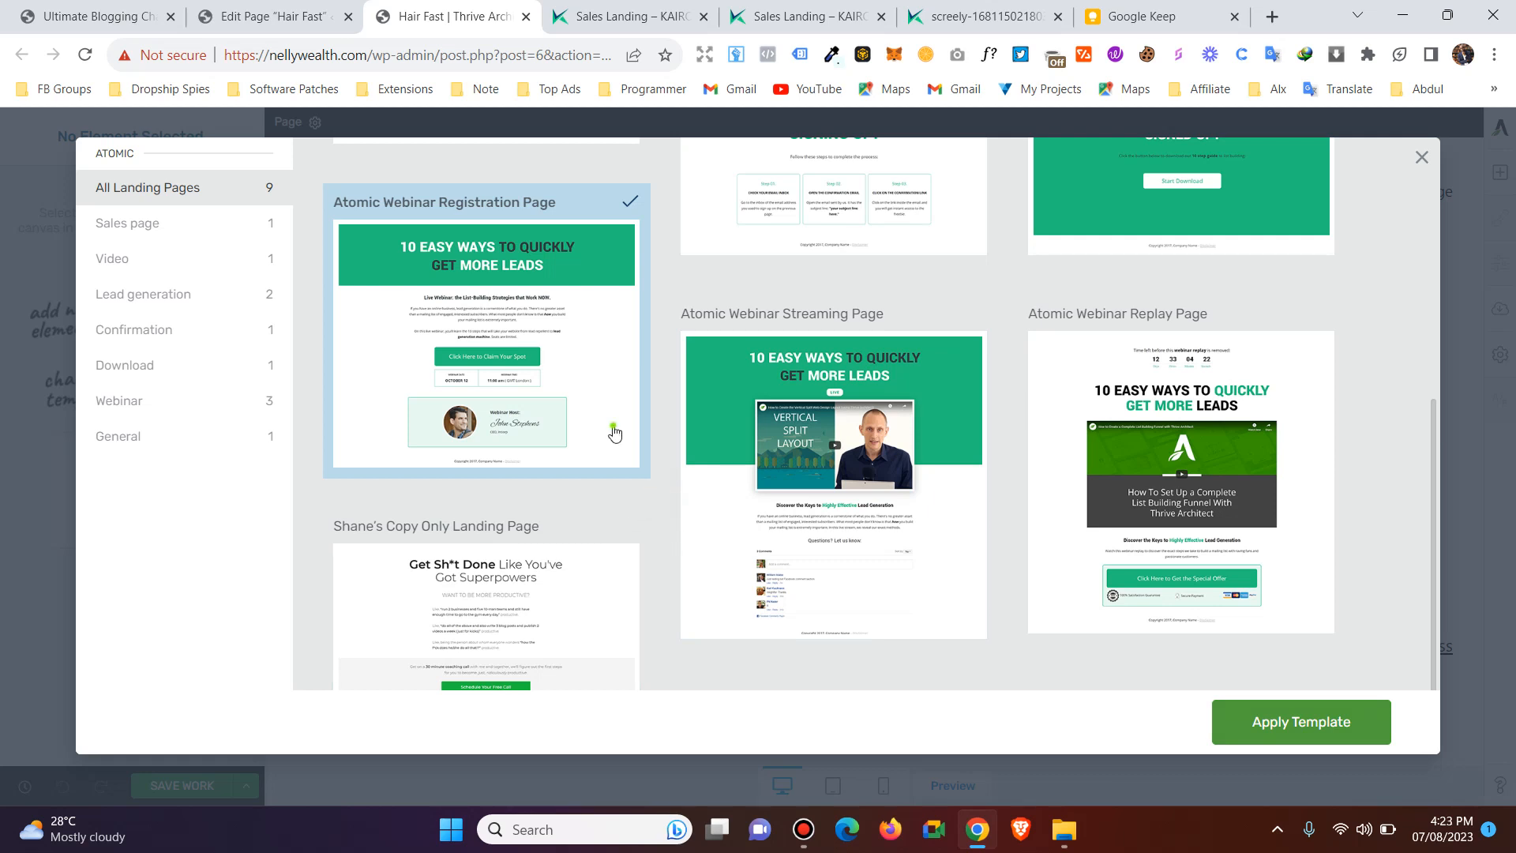
left_click(599, 587)
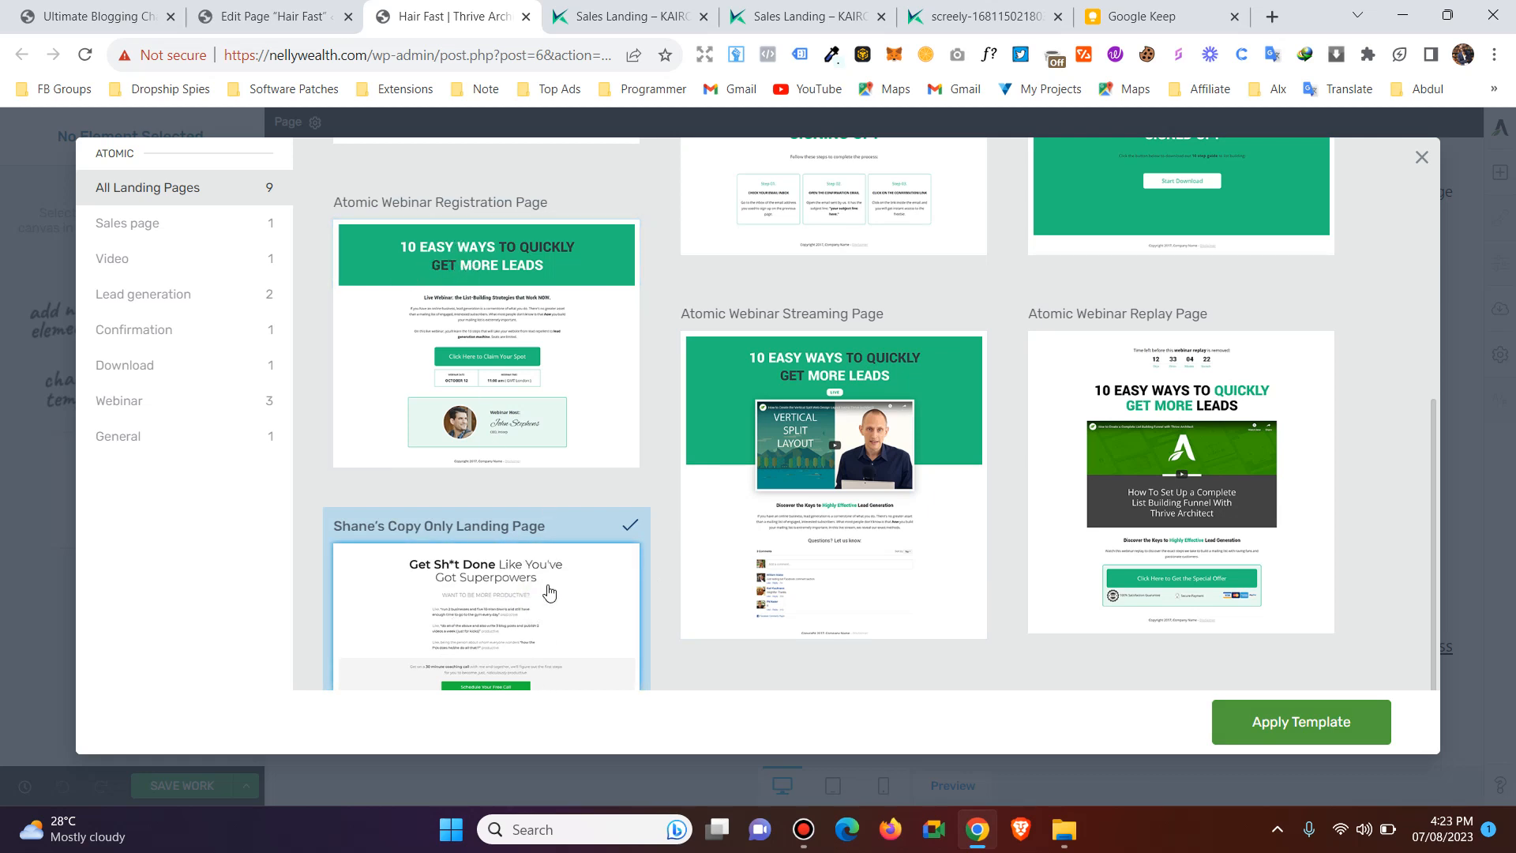
left_click(1289, 725)
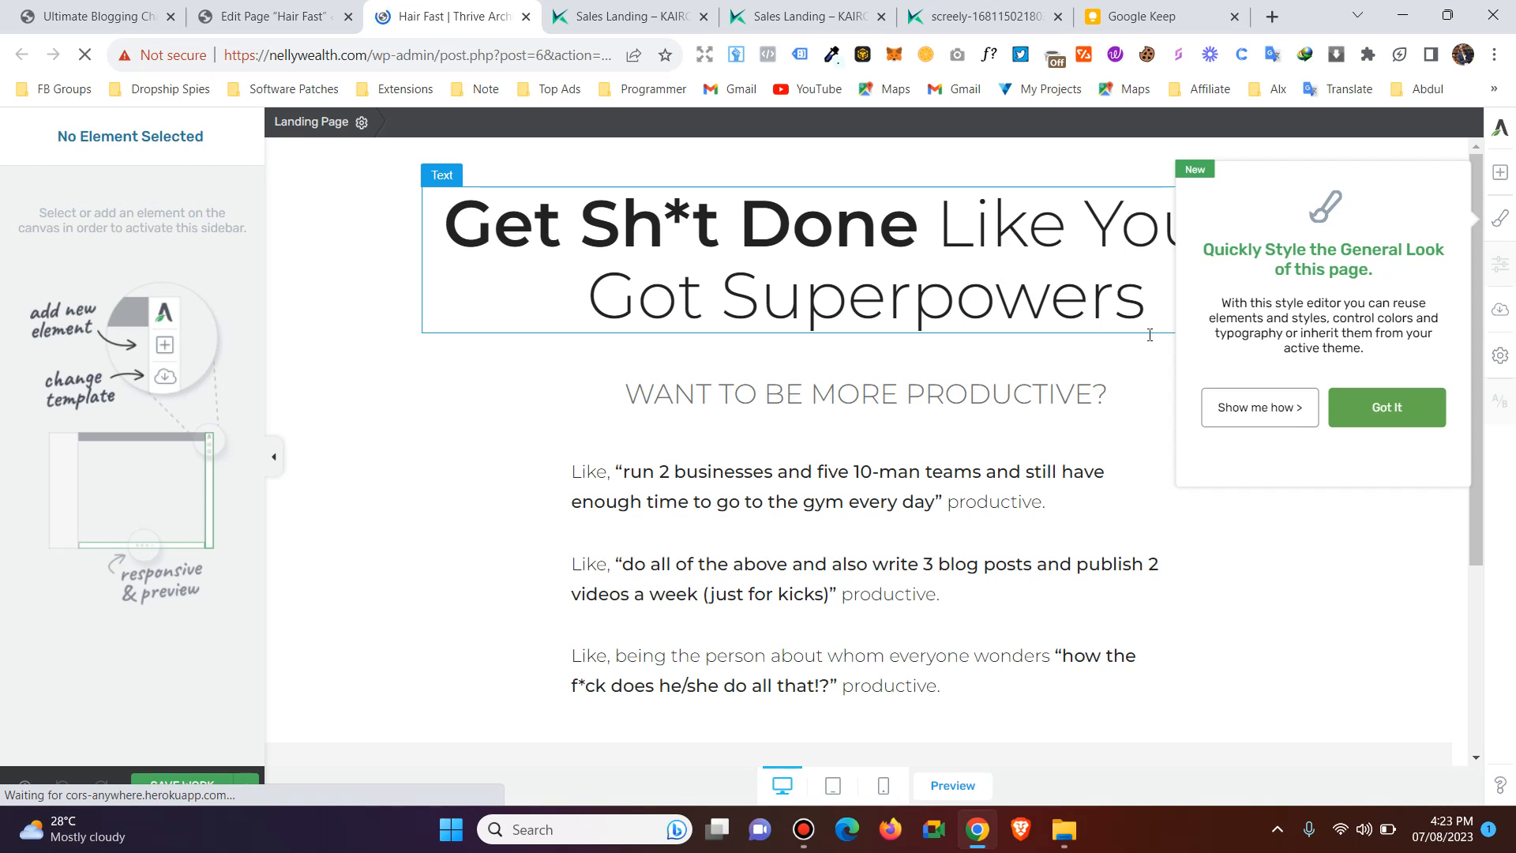
left_click(1380, 409)
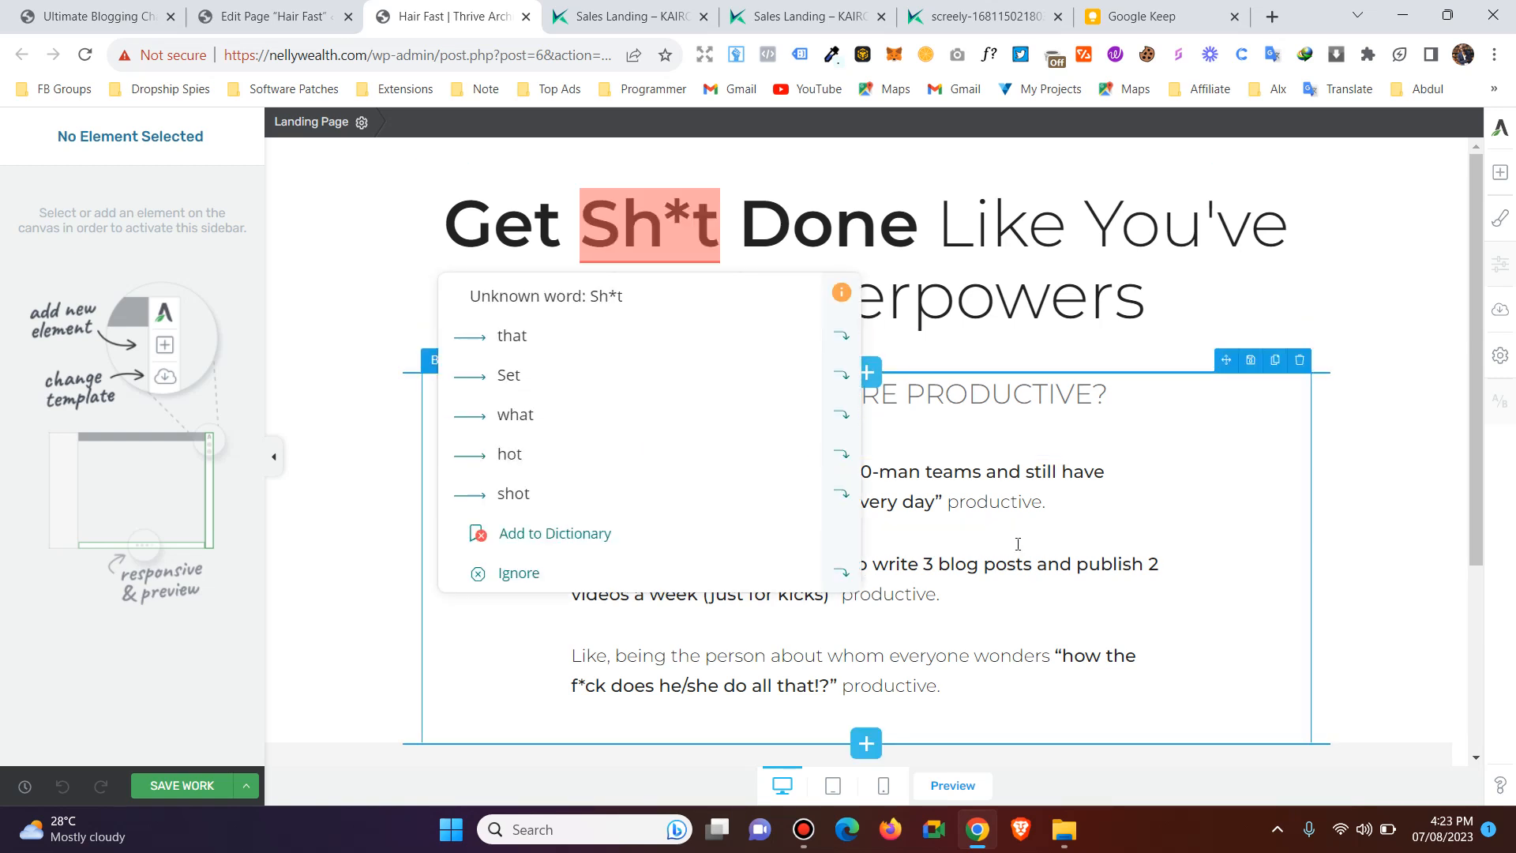
Dismiss the element style tip and select the first paragraph under "WANT TO BE MORE PRODUCTIVE?" for editing.
left_click(971, 510)
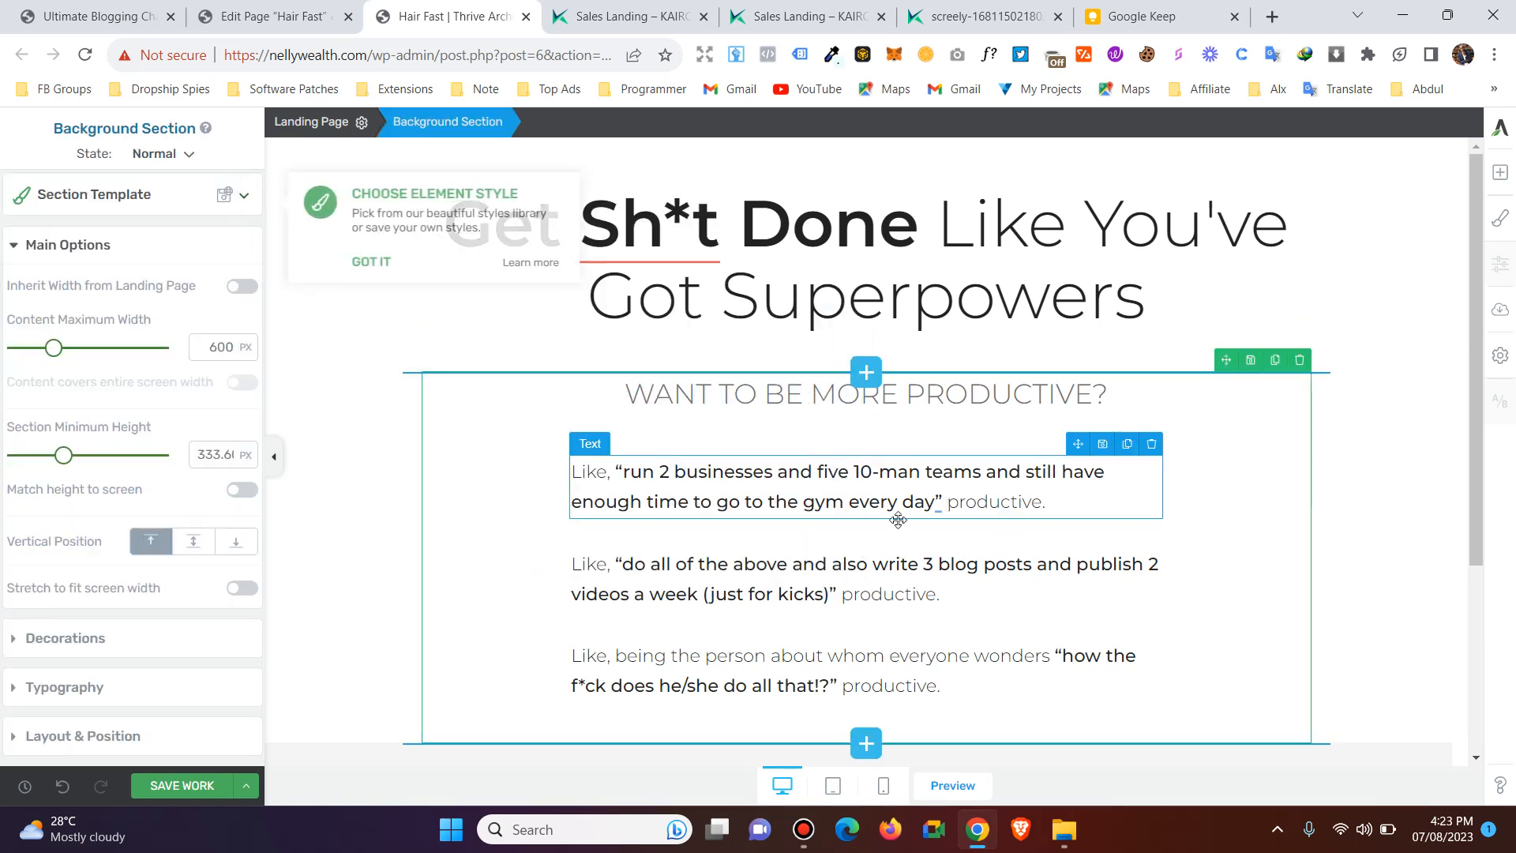
left_click(354, 261)
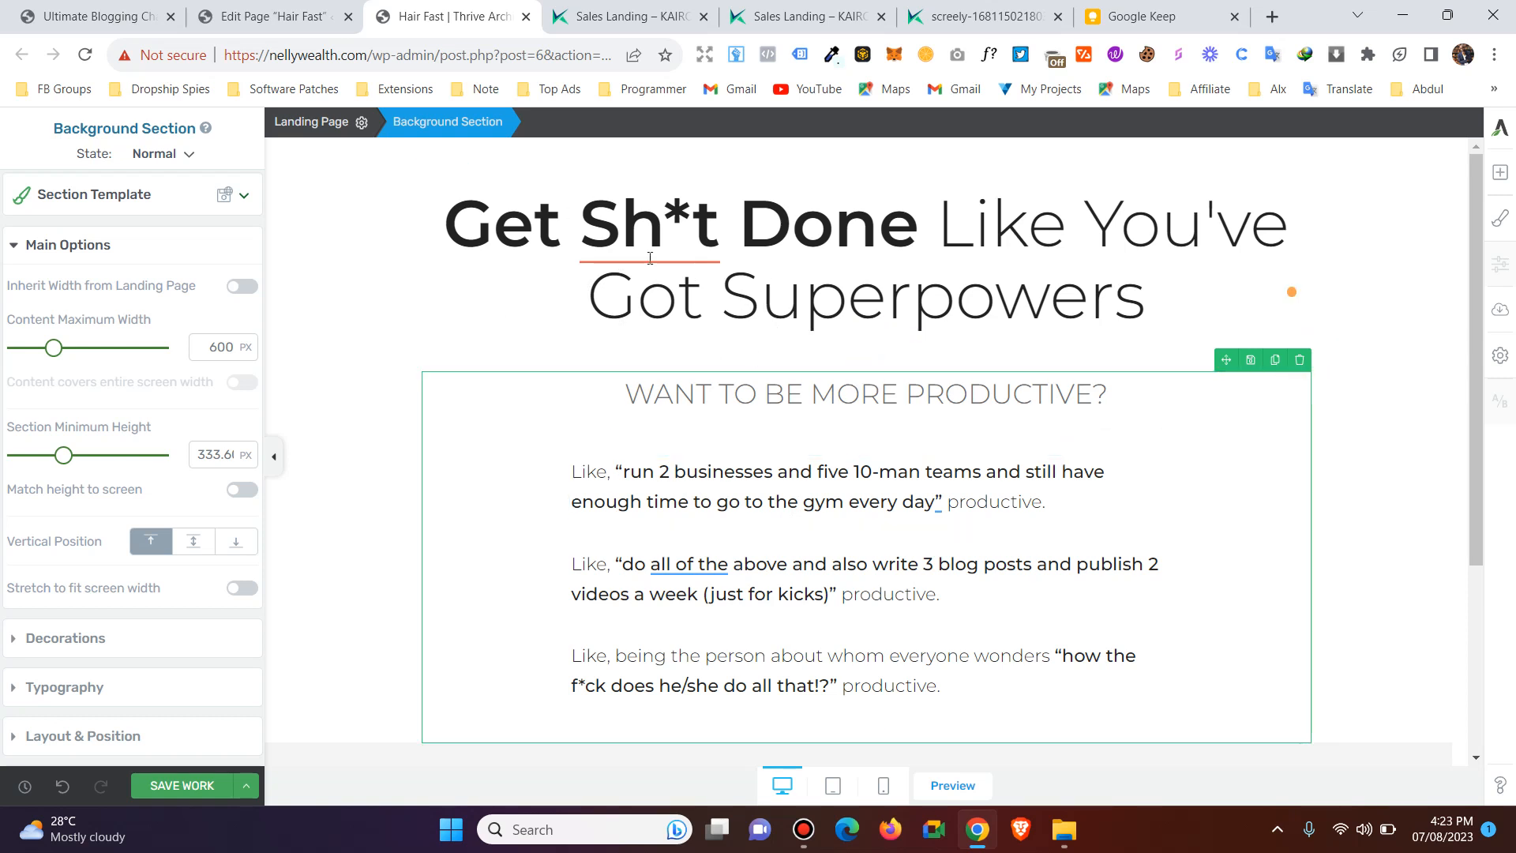
left_click(1058, 464)
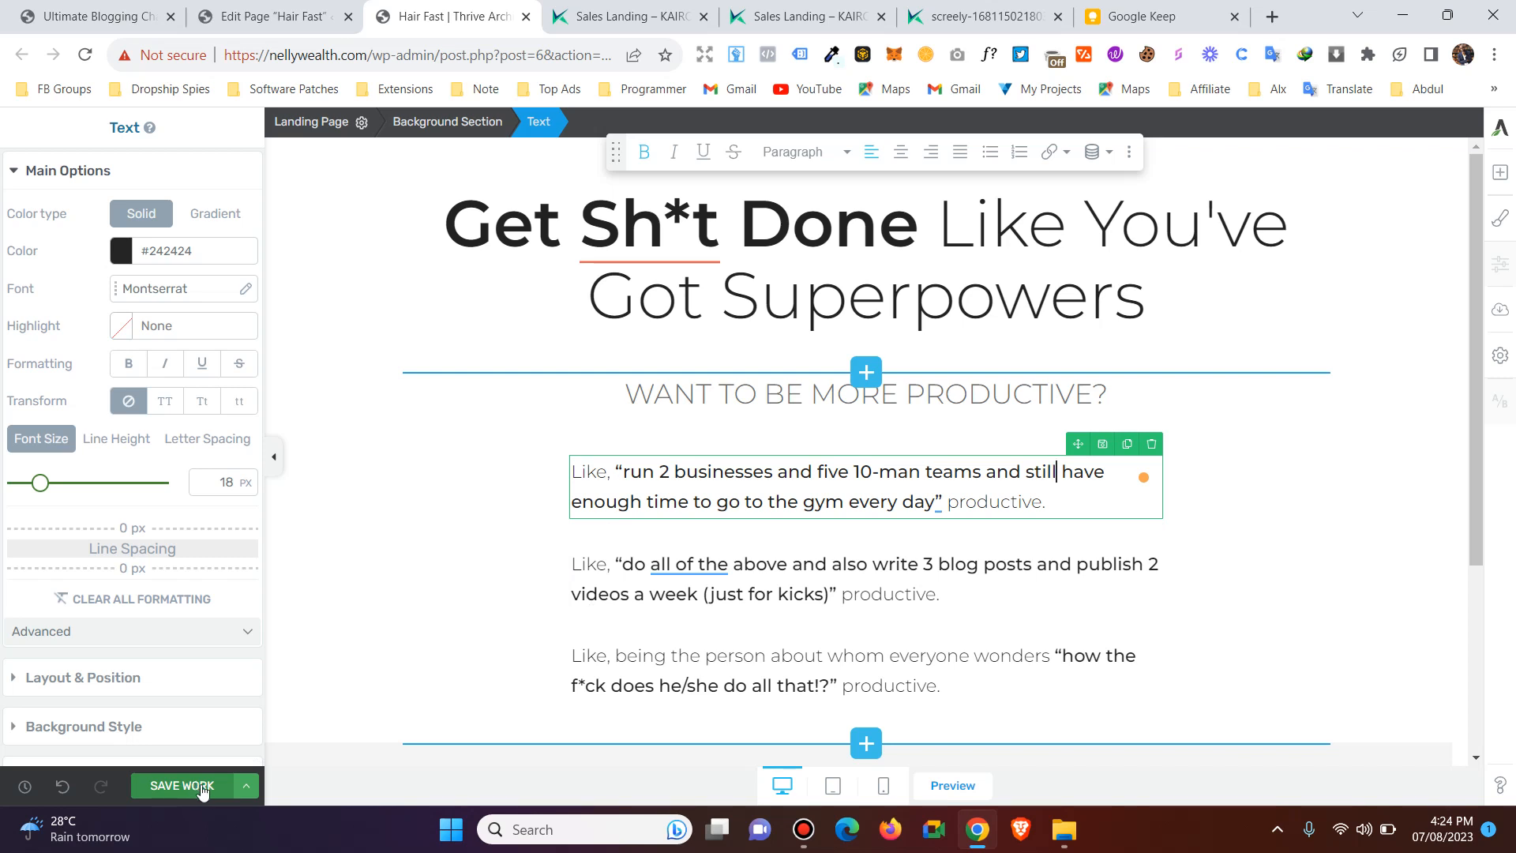
Open the Hair Fast page's preview in a separate tab, examine its layout, and return to the editor.
left_click(247, 787)
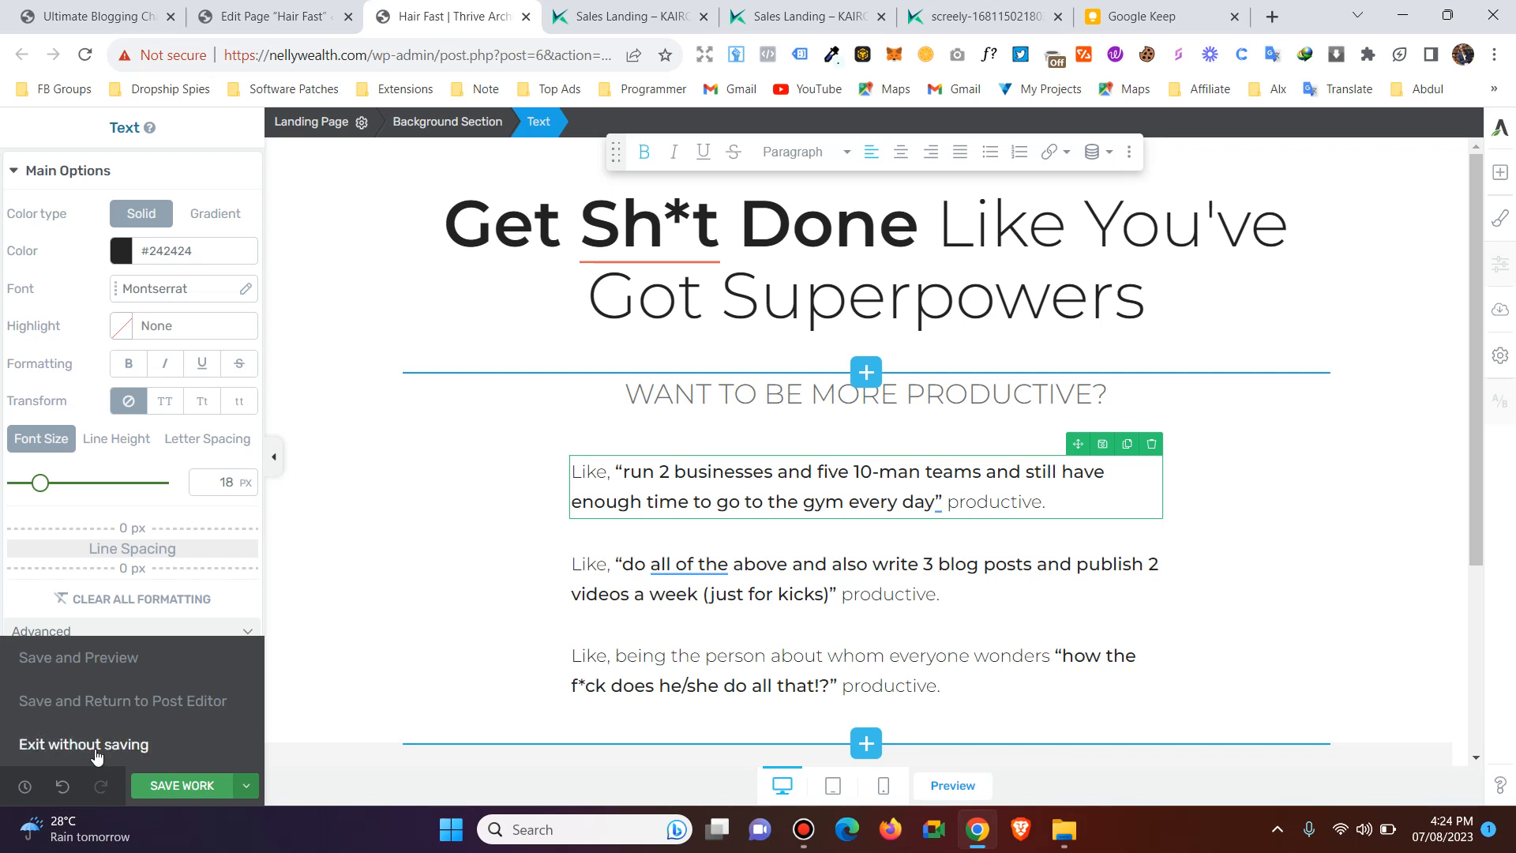
right_click(72, 664)
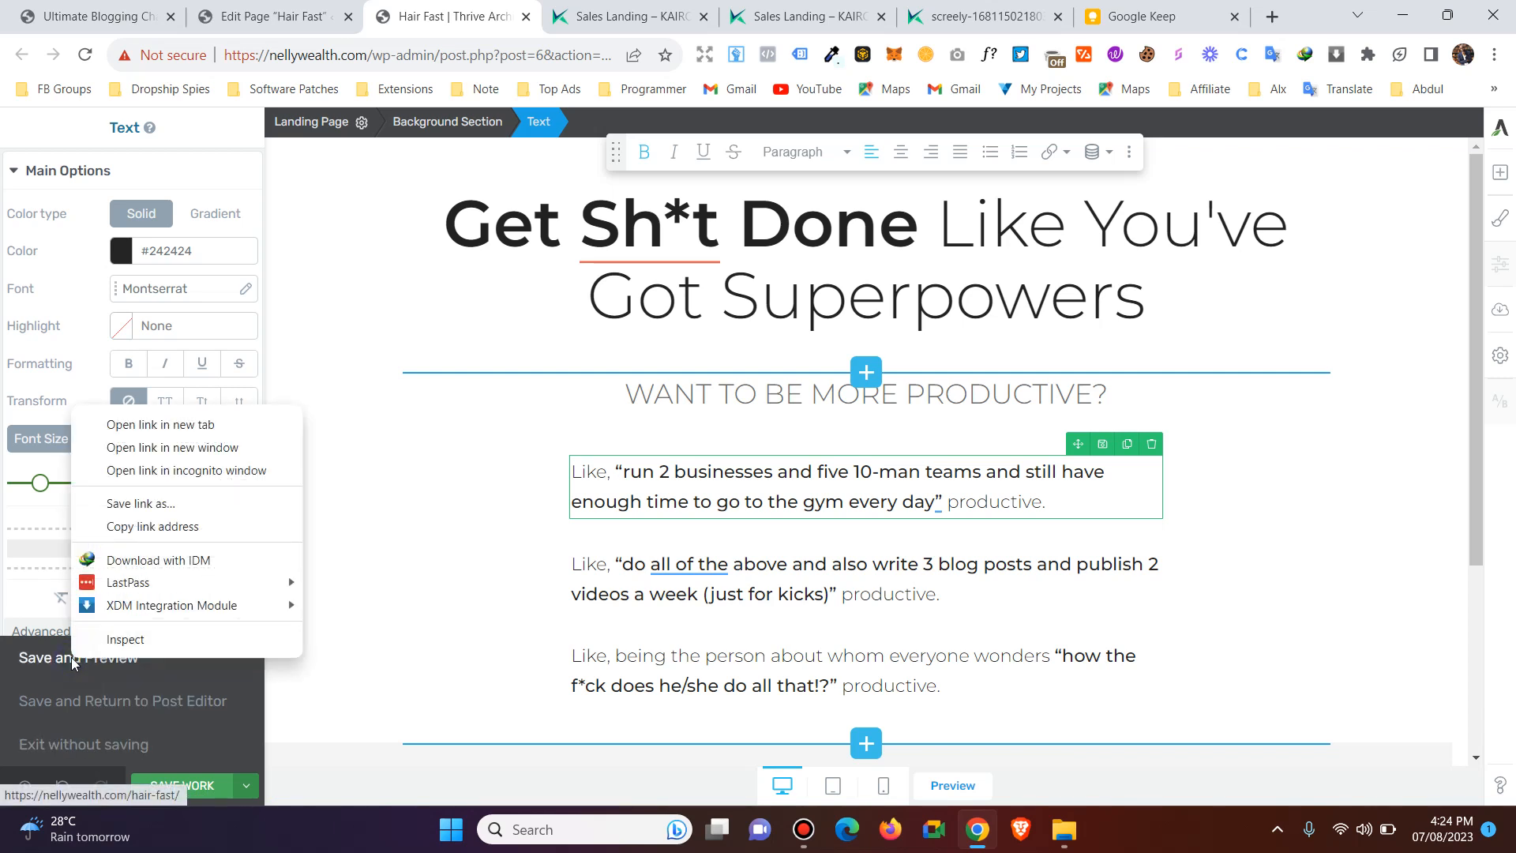
left_click(176, 425)
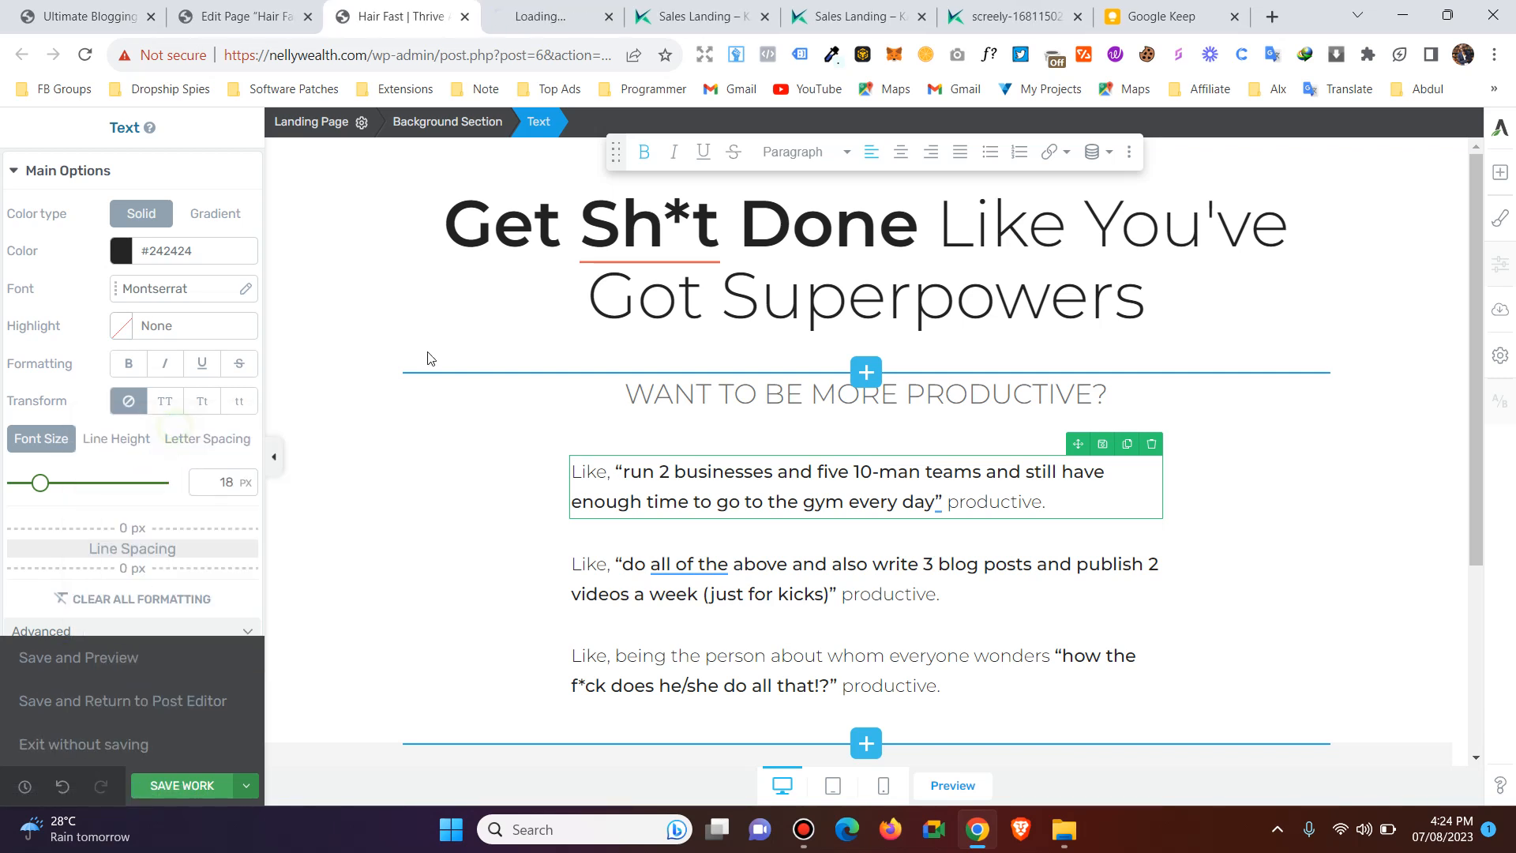
left_click(565, 6)
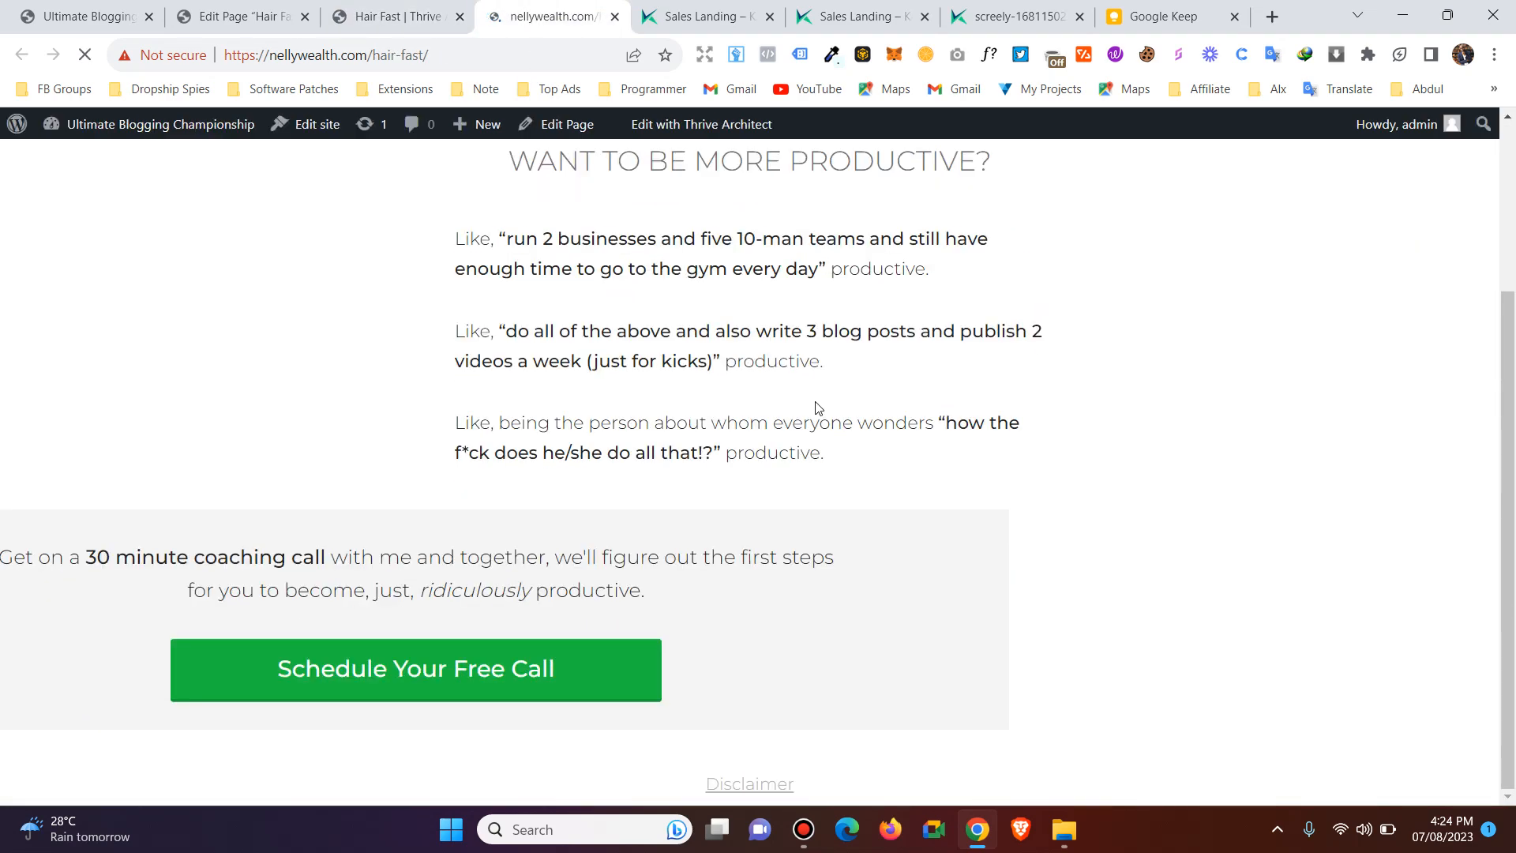
scroll(817, 406, "down", 3)
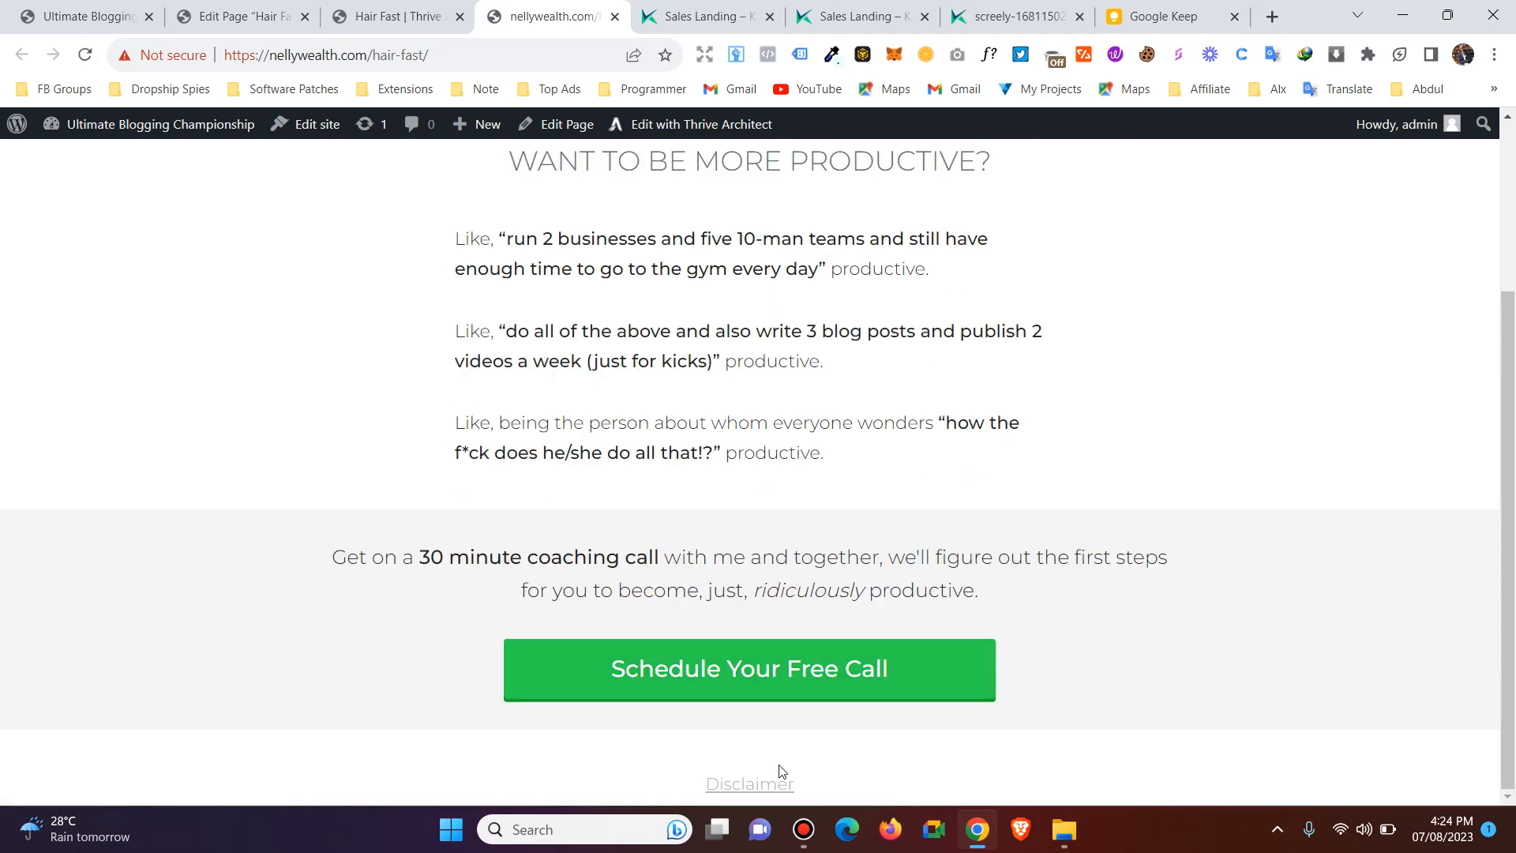
scroll(798, 553, "up", 3)
left_click(432, 7)
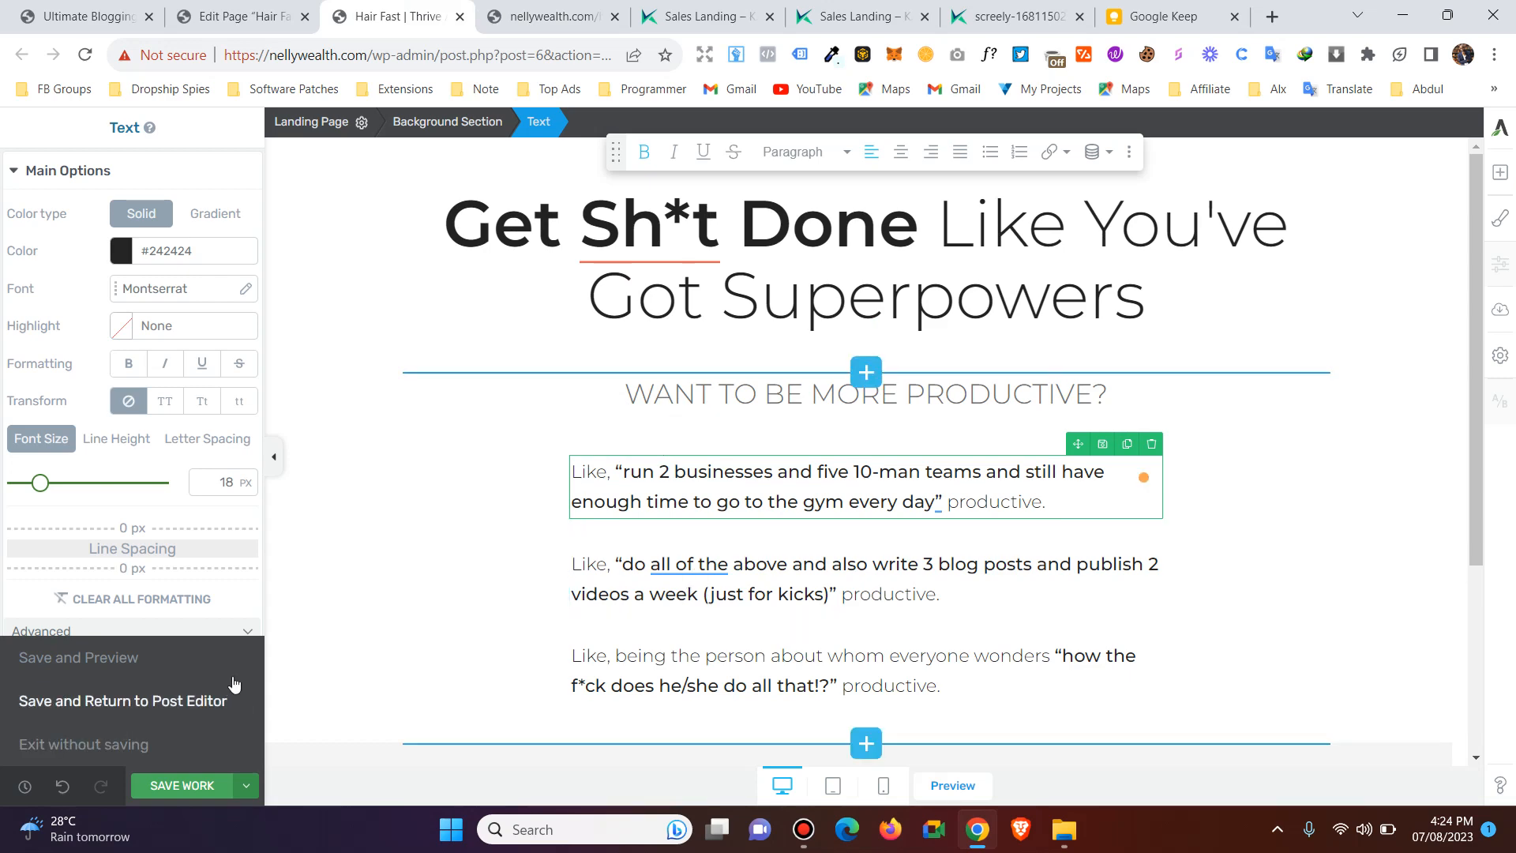
left_click(246, 785)
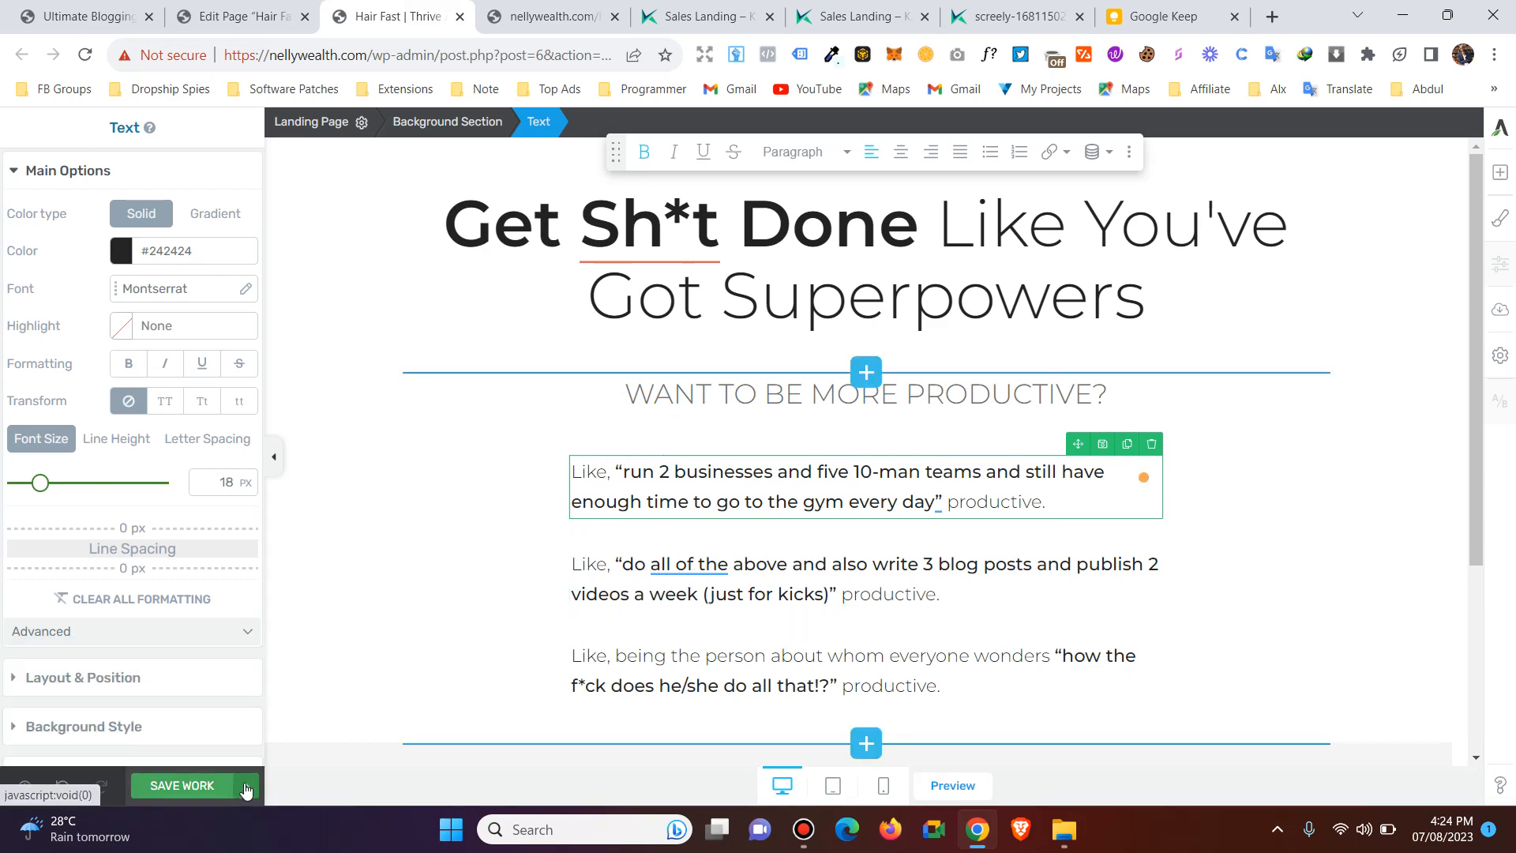
left_click(586, 8)
left_click(433, 8)
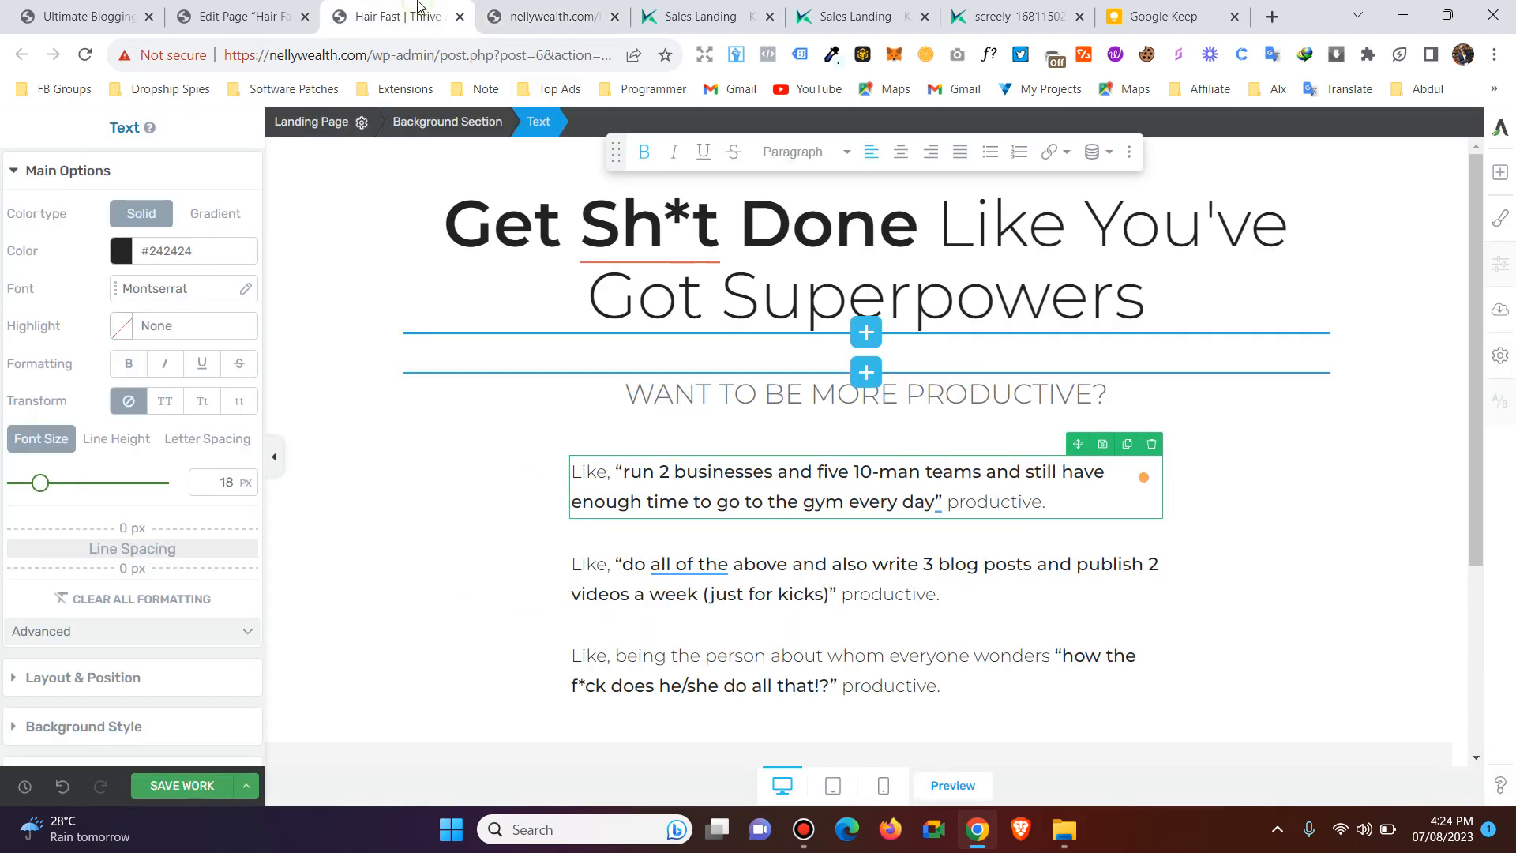
left_click(650, 229)
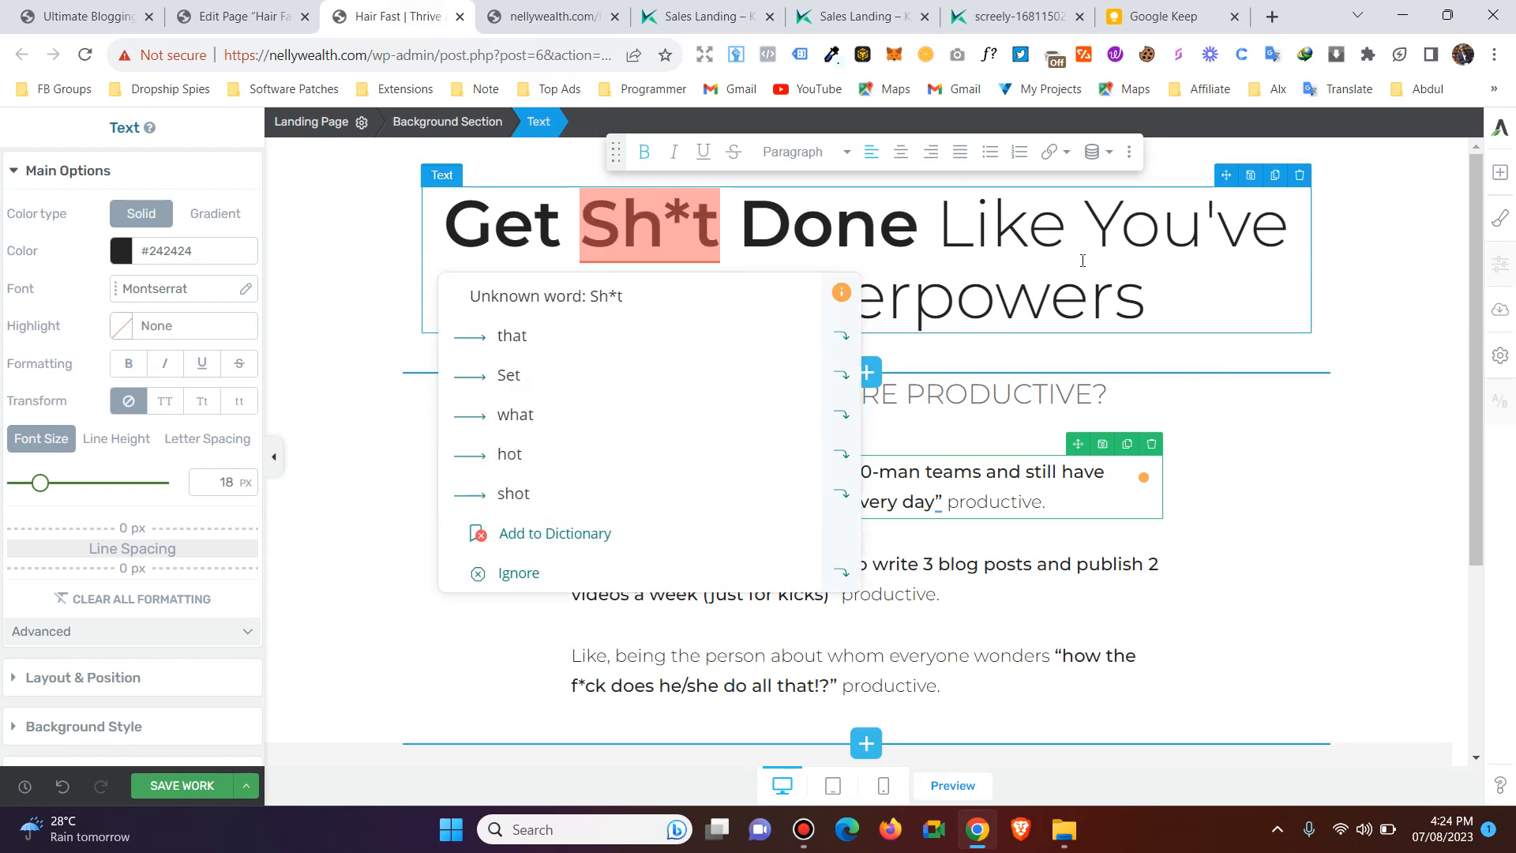
left_click(1089, 317)
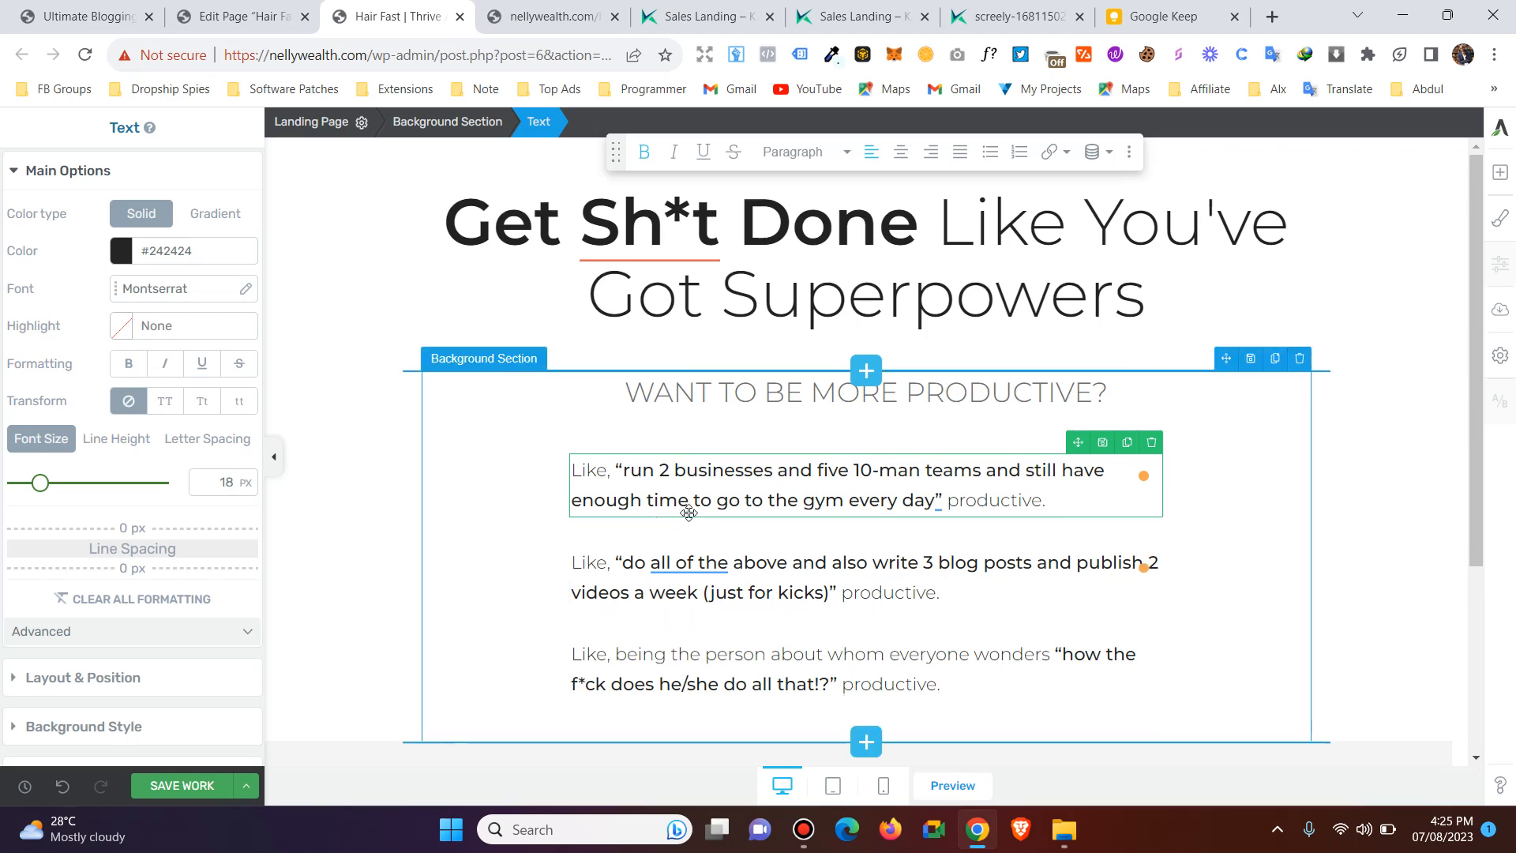
scroll(689, 513, "down", 3)
scroll(521, 176, "up", 3)
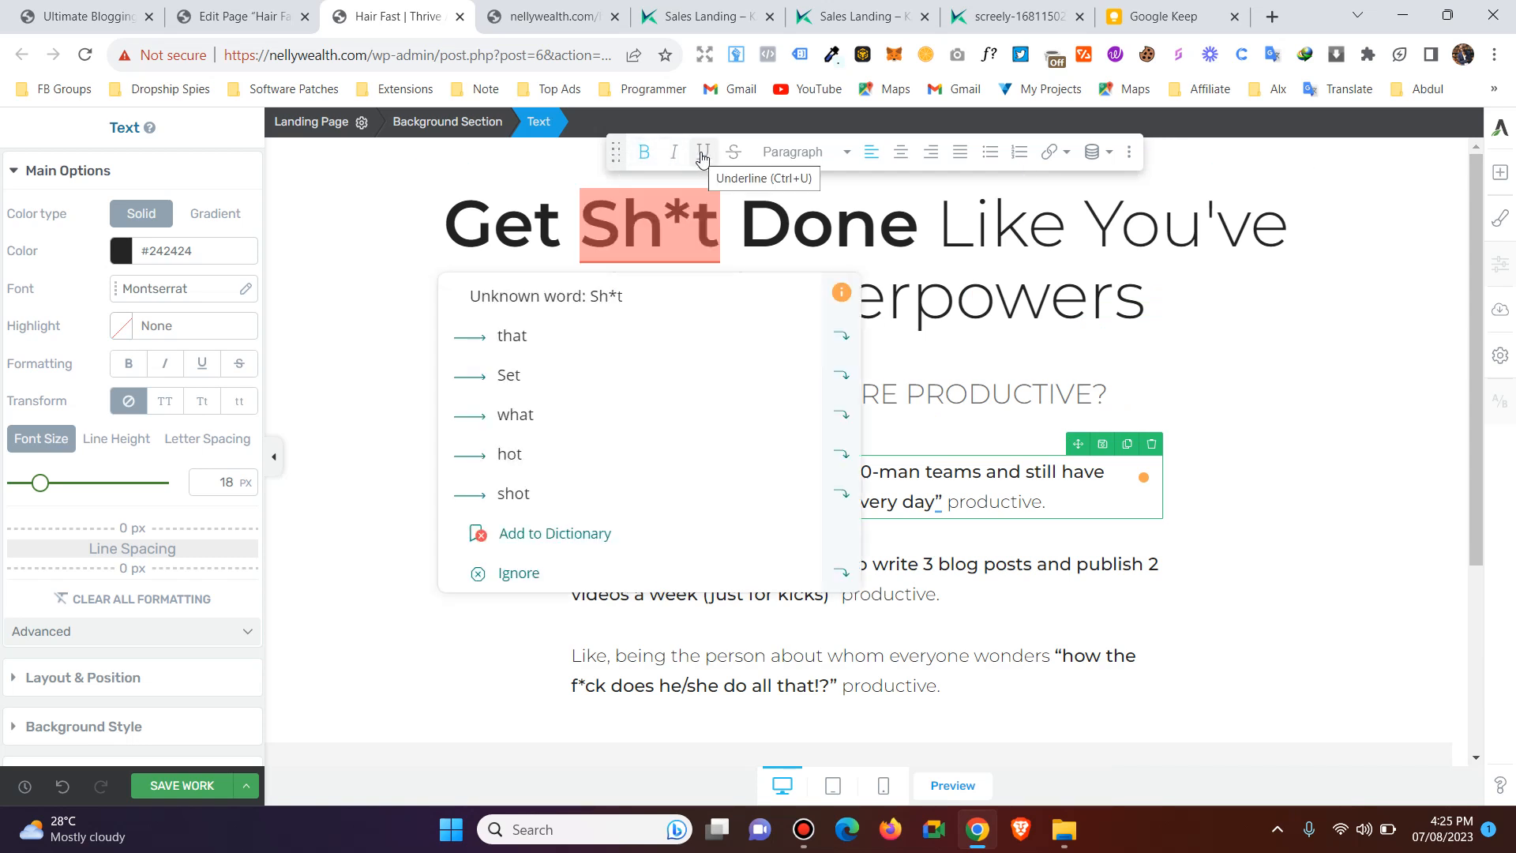
left_click(684, 574)
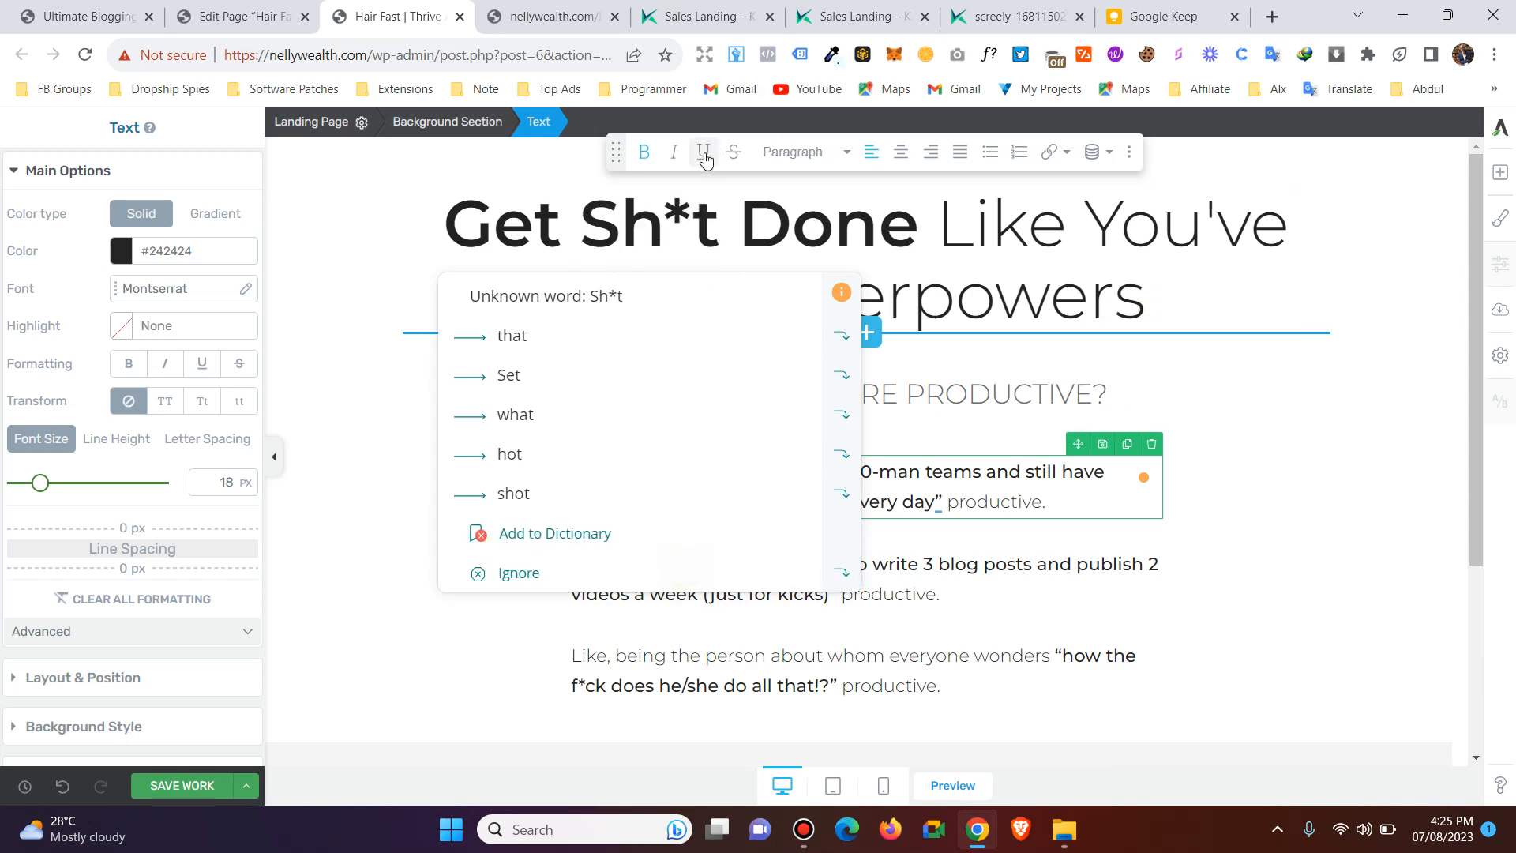
Review the selected paragraph's heading styles, link settings and dynamic text sources without changing any of them.
left_click(846, 152)
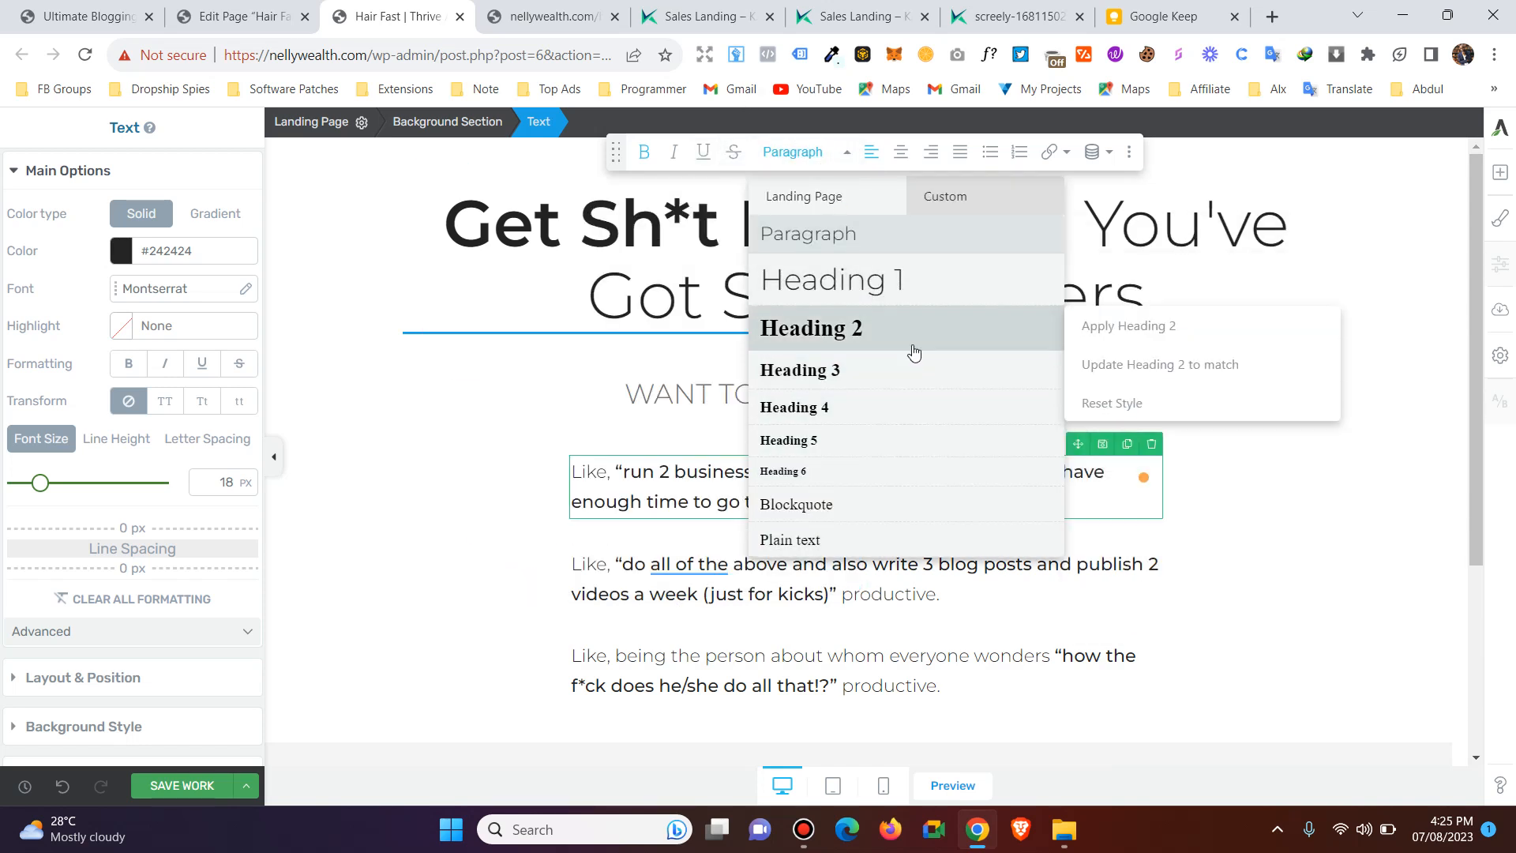
left_click(847, 153)
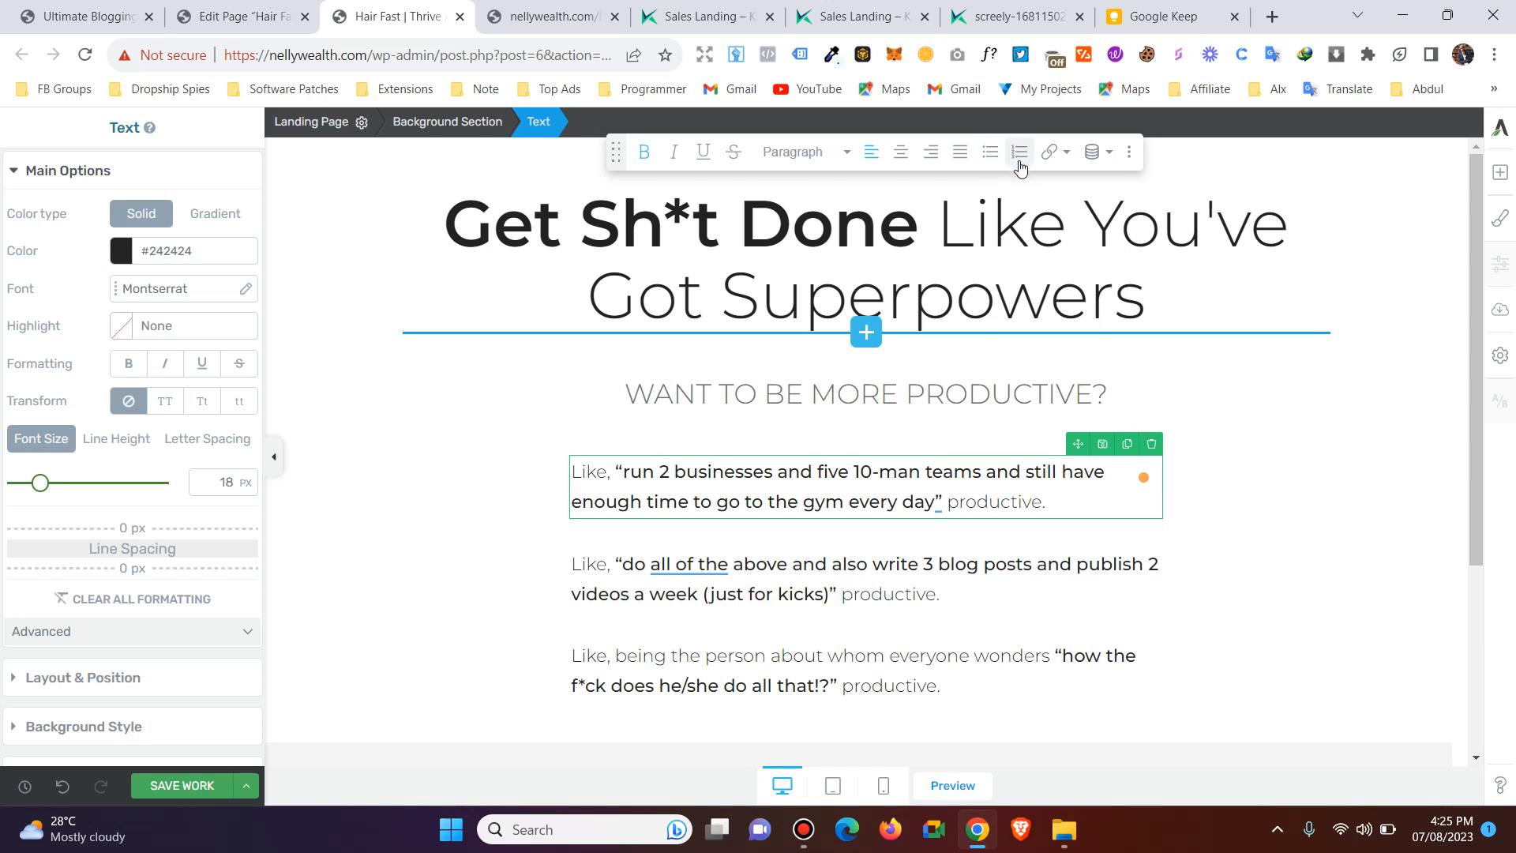
left_click(1057, 153)
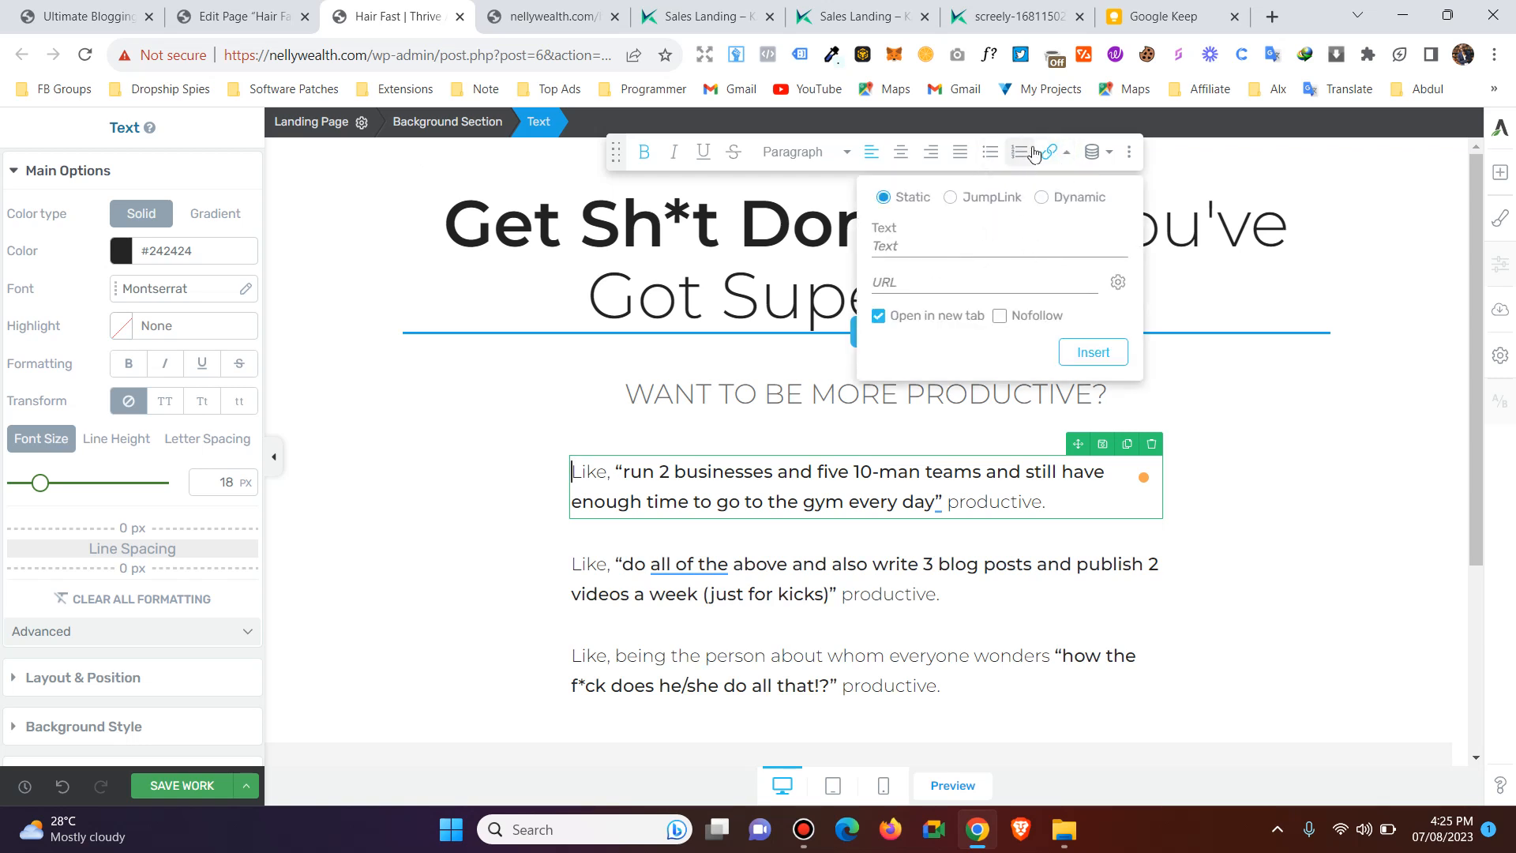
left_click(1072, 156)
left_click(1110, 156)
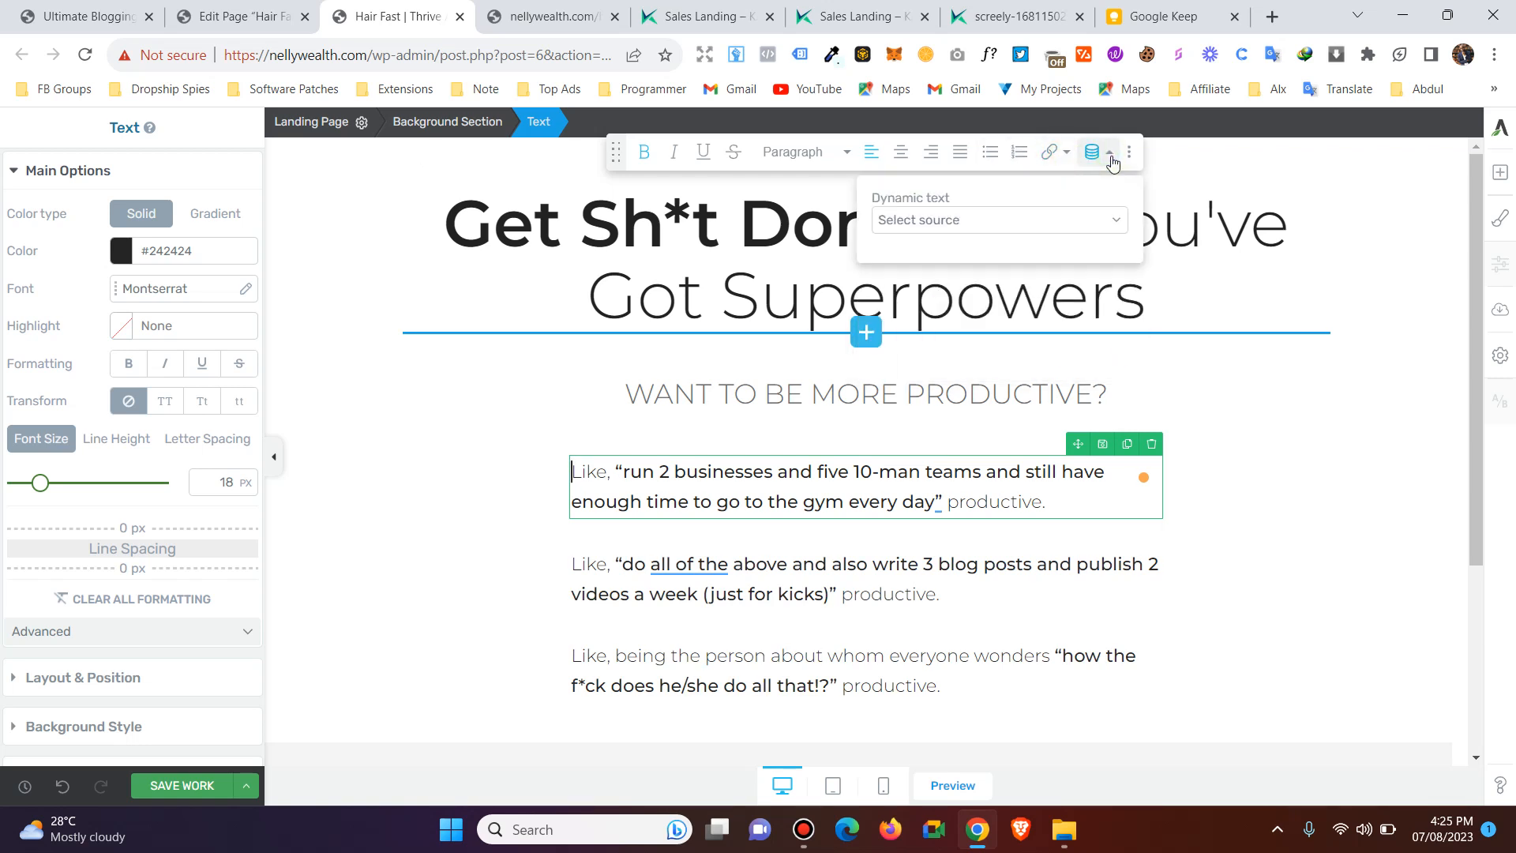
left_click(1030, 221)
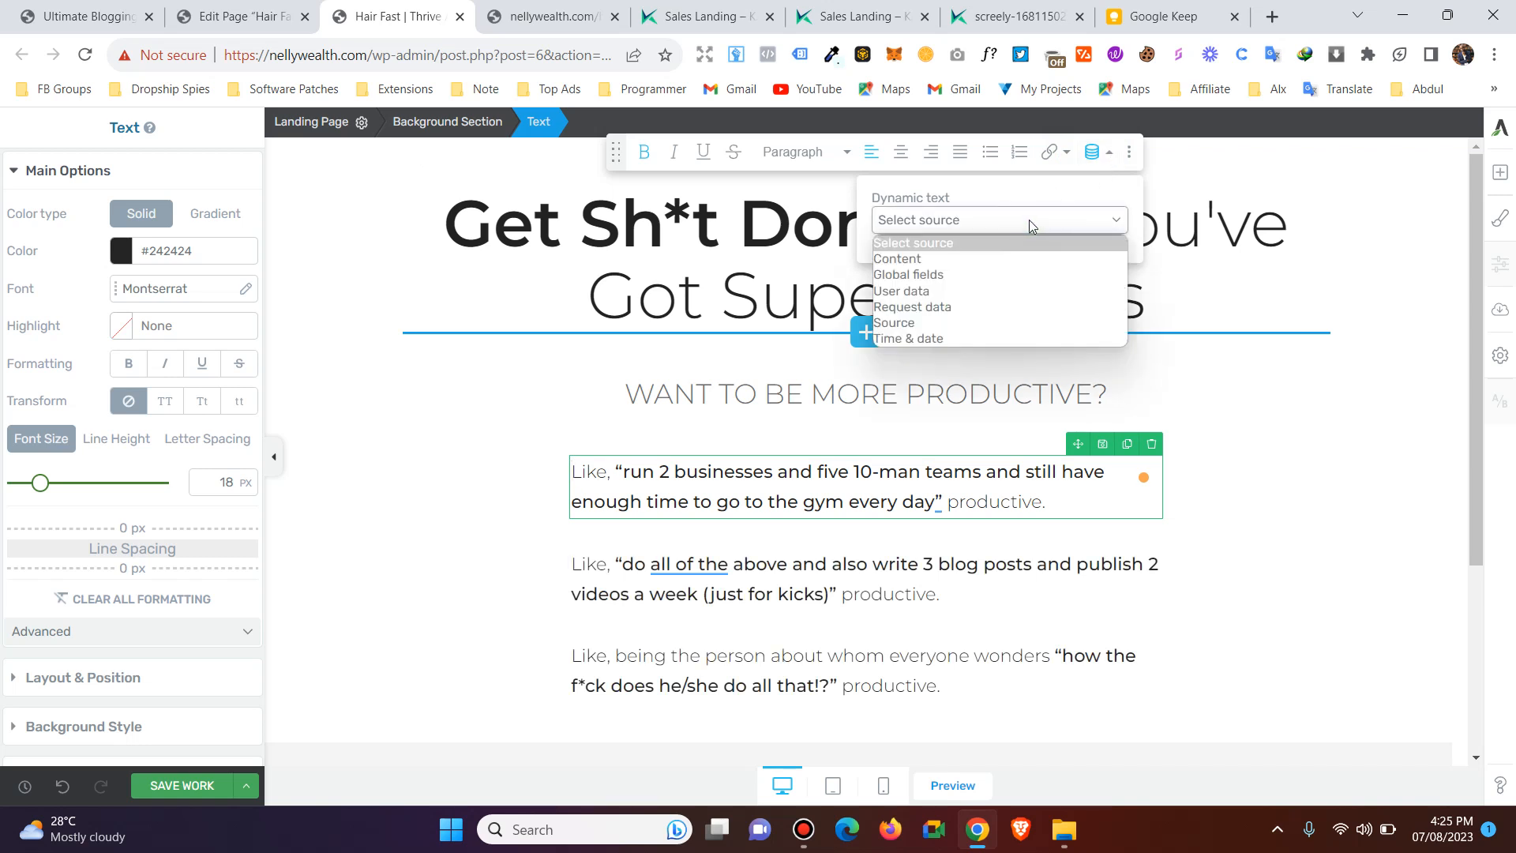
left_click(1030, 220)
left_click(1112, 155)
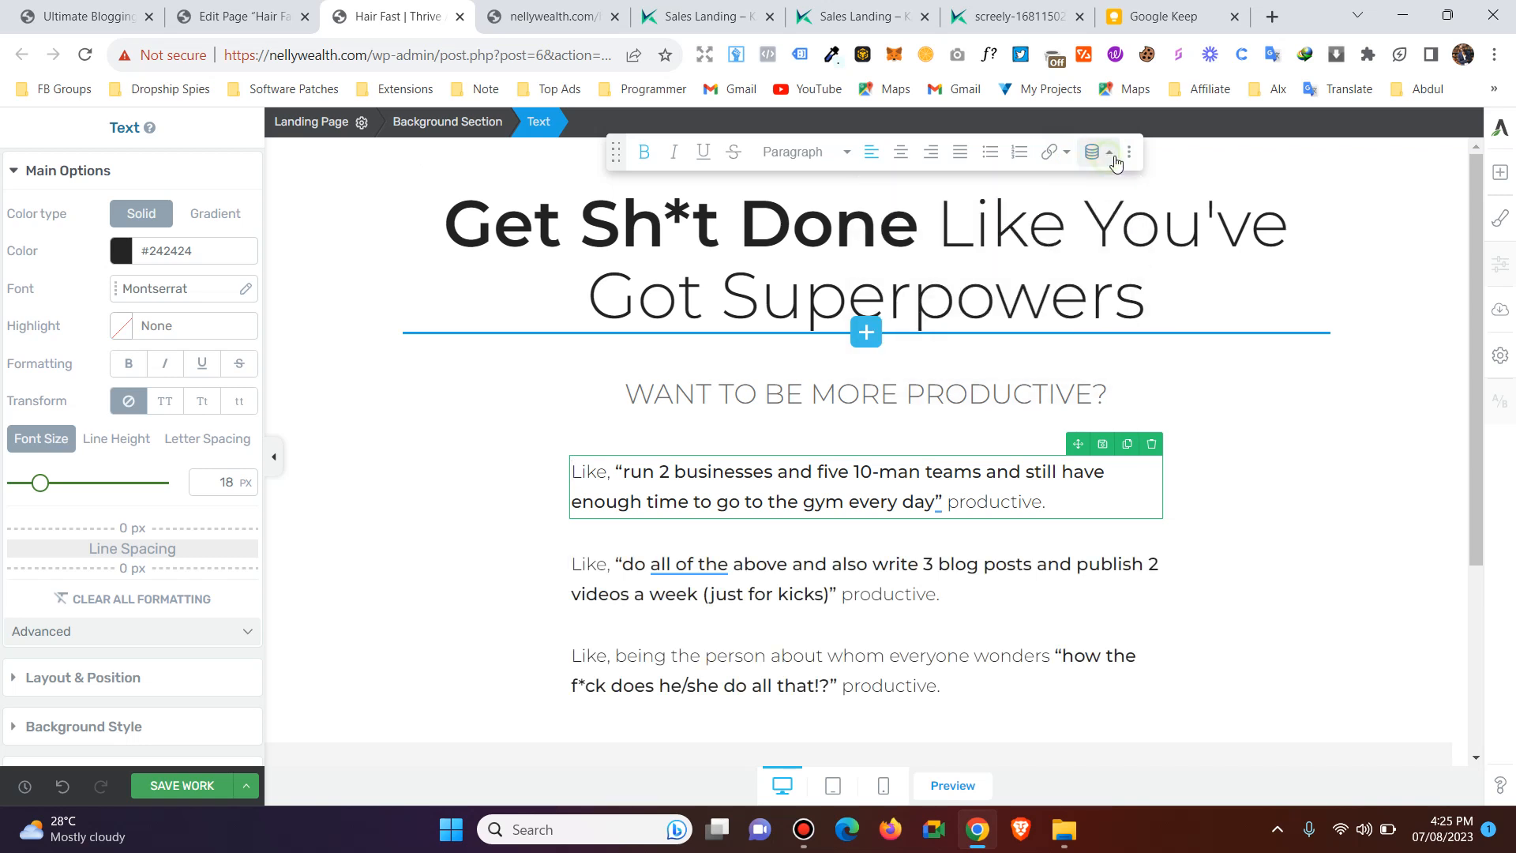
left_click(1130, 156)
left_click(1131, 157)
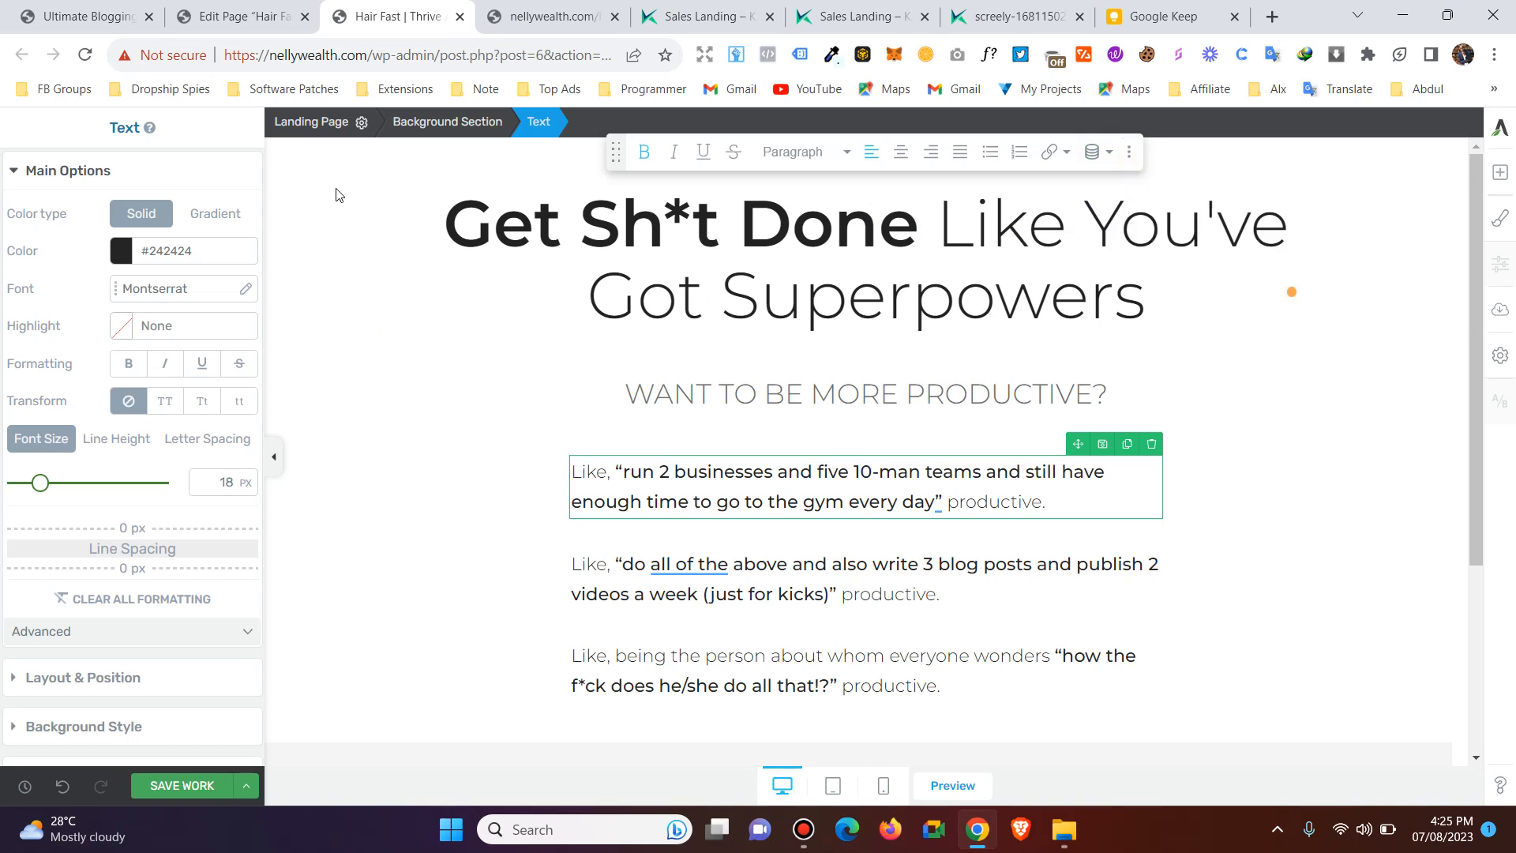
Shift the floating text toolbar aside and move the main headline below the "WANT TO BE MORE PRODUCTIVE?" background section.
left_click_drag(616, 152, 731, 143)
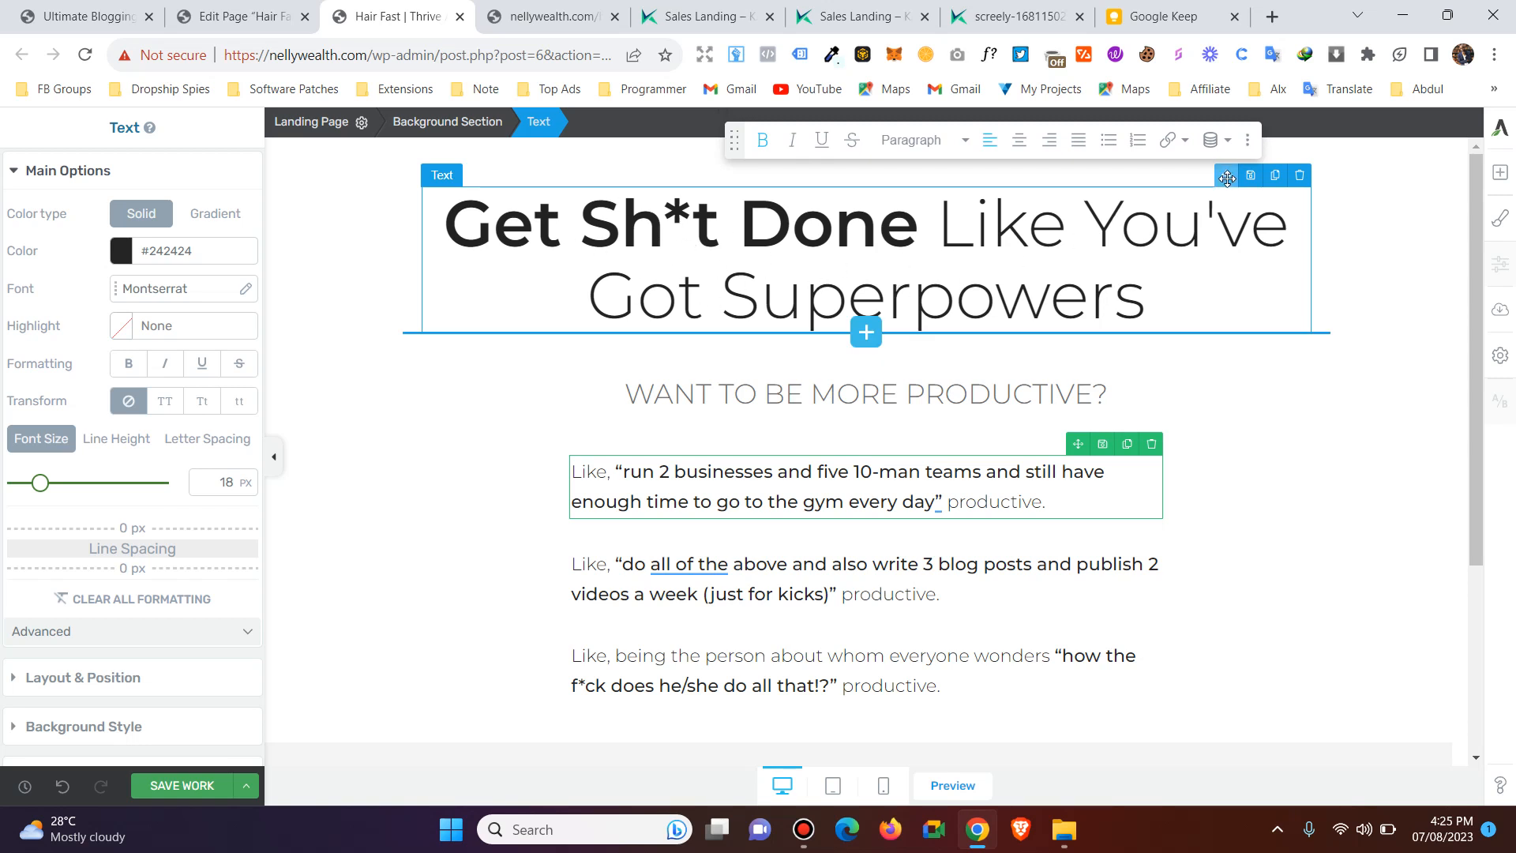
mouse_move(1225, 175)
left_mouse_down()
mouse_move(1225, 295)
mouse_move(1185, 403)
mouse_move(917, 728)
mouse_move(866, 725)
mouse_move(860, 261)
mouse_move(839, 600)
mouse_move(908, 596)
mouse_move(889, 599)
left_mouse_up()
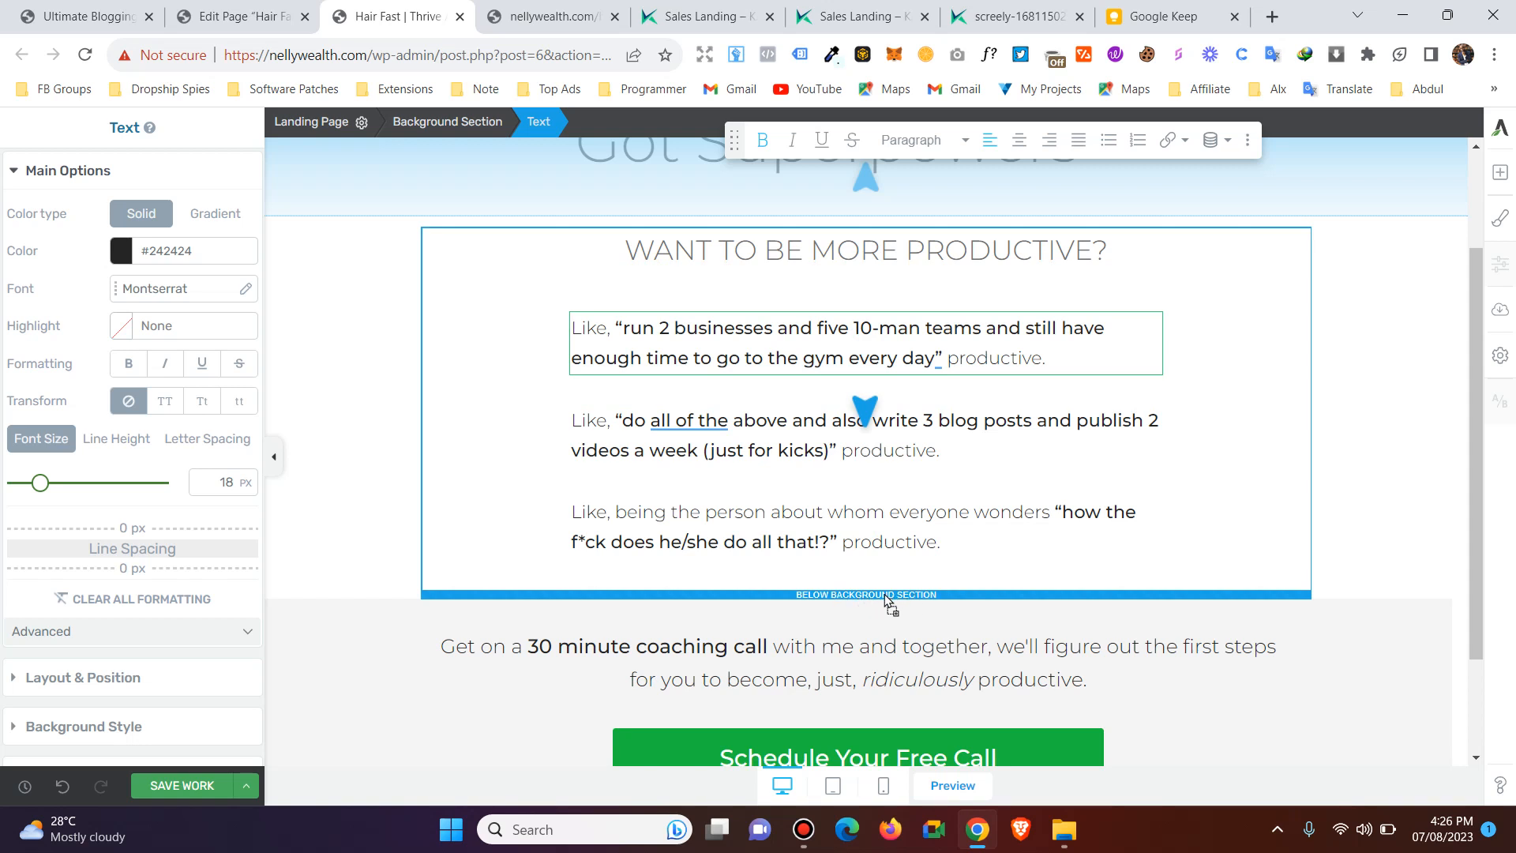
left_click_drag(885, 594, 886, 597)
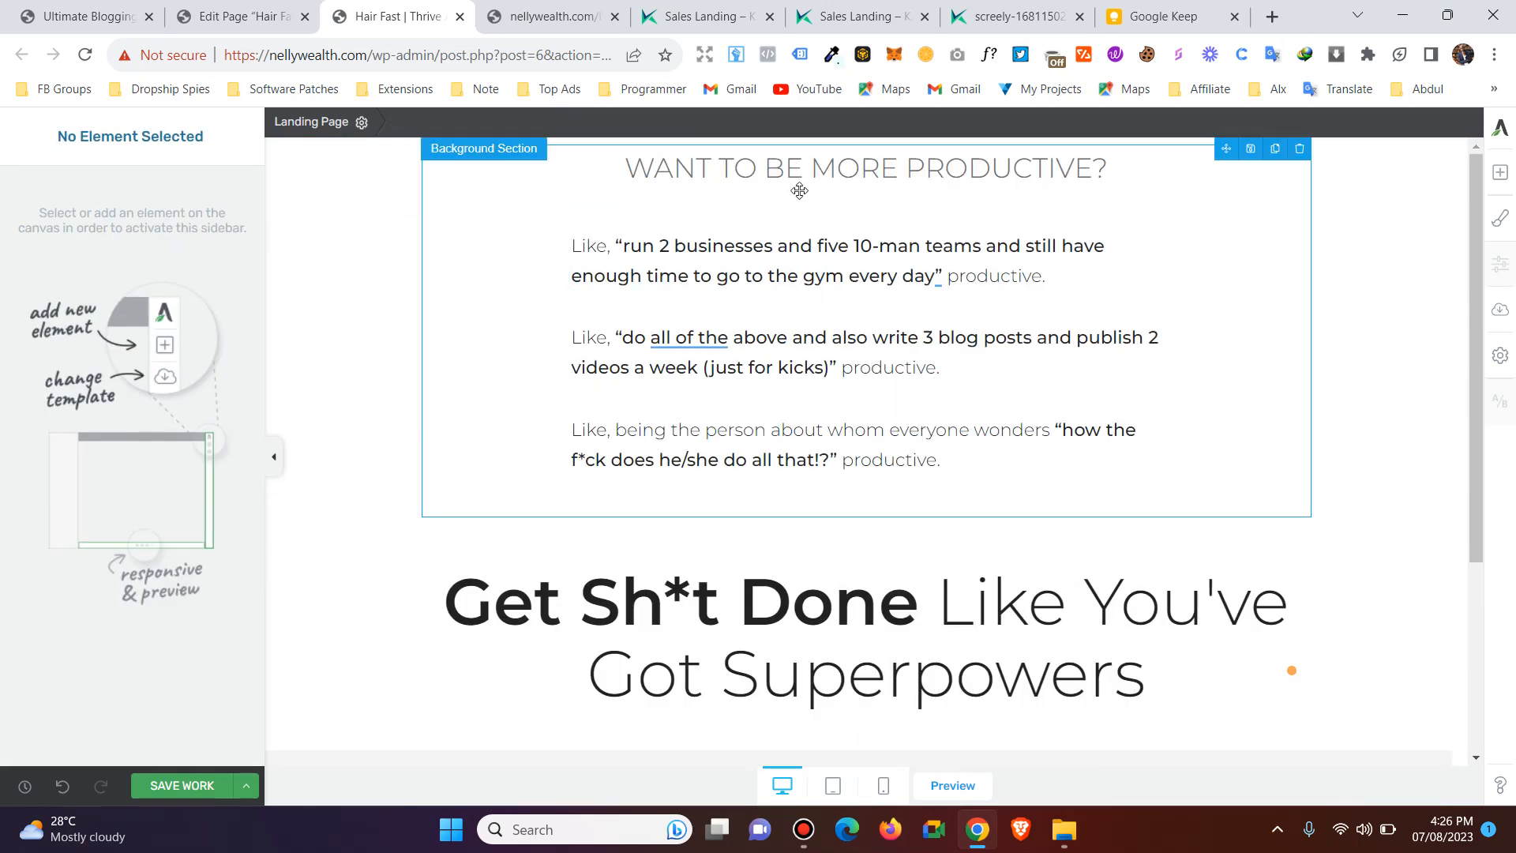
Move the grey coaching call background section above the main headline and check the new section order.
scroll(869, 356, "down", 4)
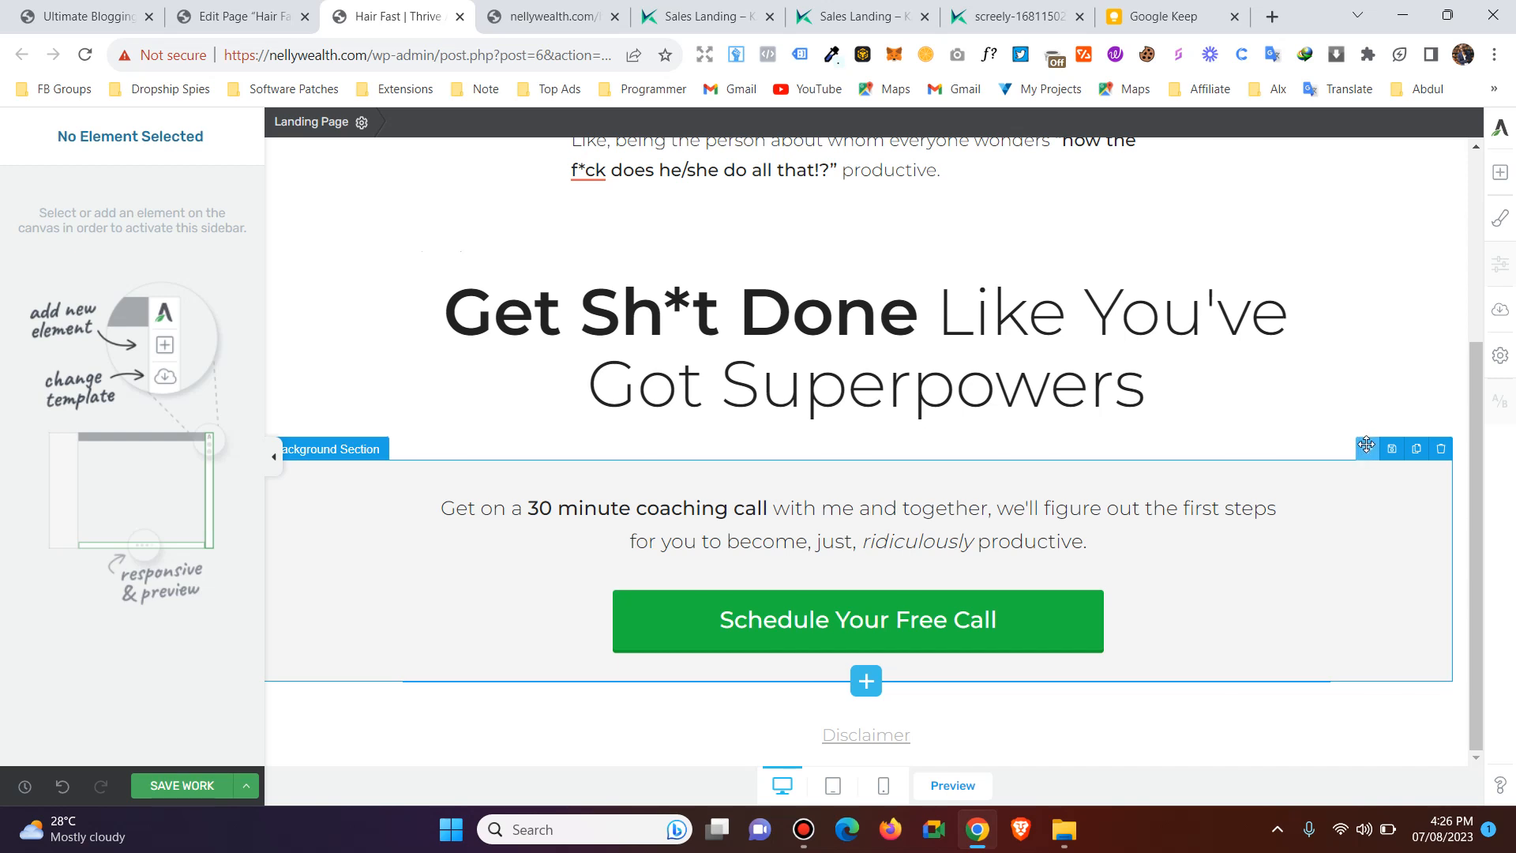
left_click_drag(1366, 448, 890, 283)
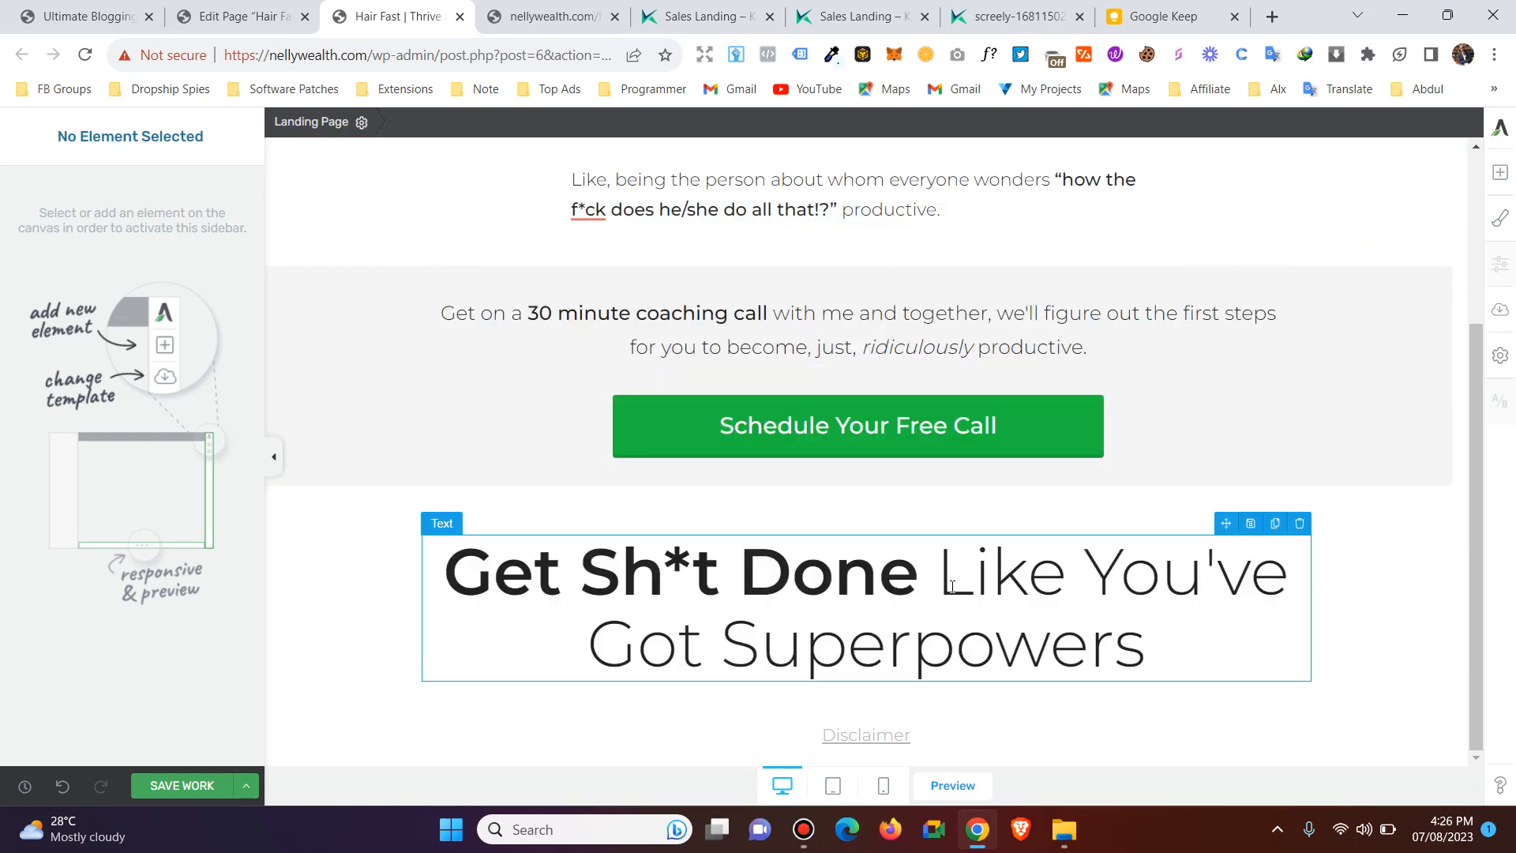
scroll(967, 545, "up", 3)
scroll(930, 577, "down", 3)
scroll(929, 577, "up", 3)
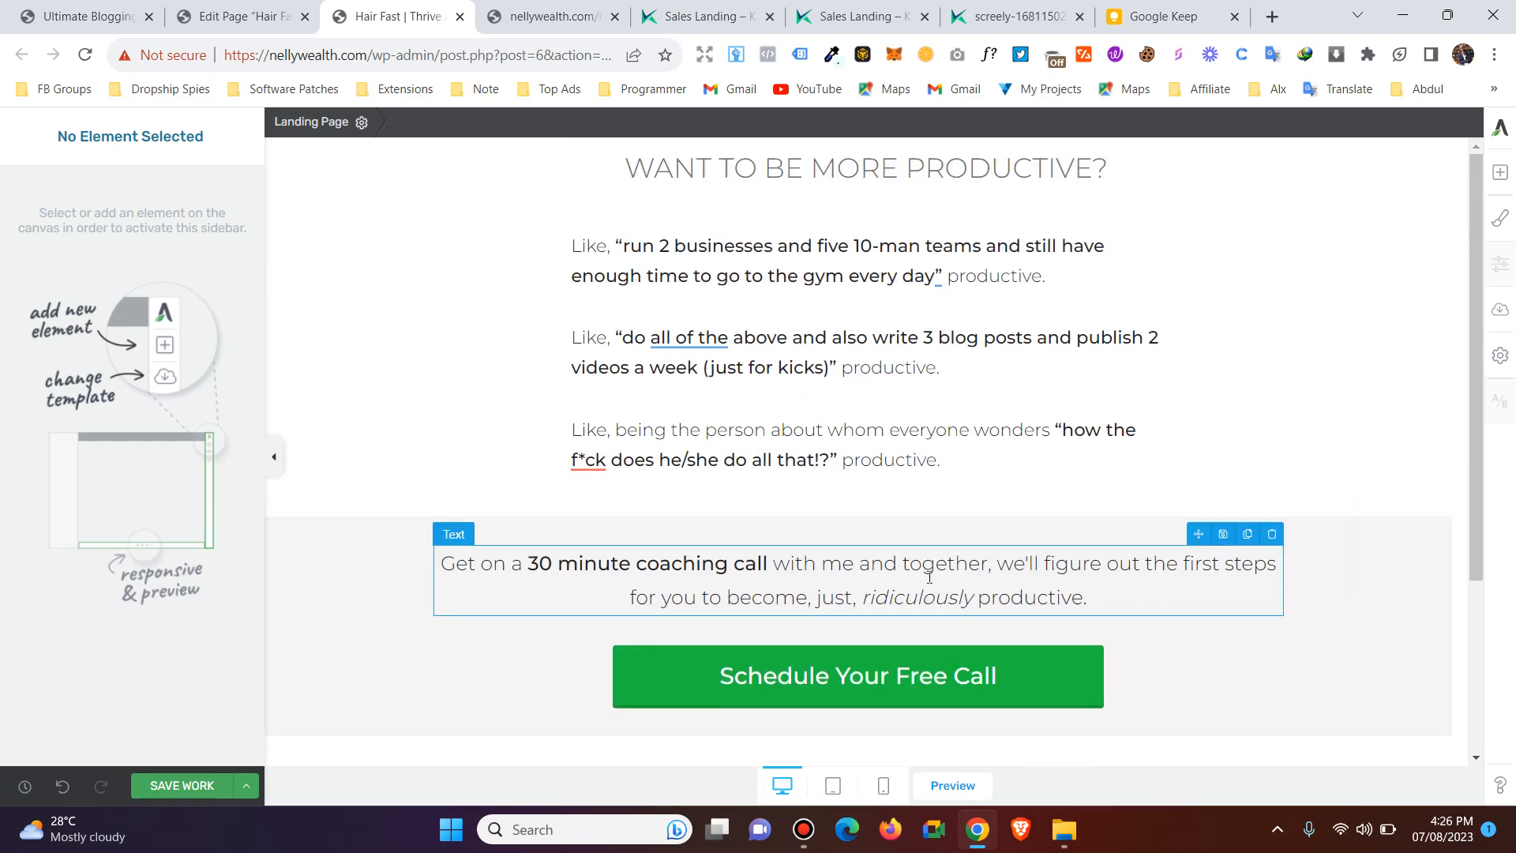
Open the save-for-later-use options of the coaching call text and close them without saving a template.
left_click(1222, 536)
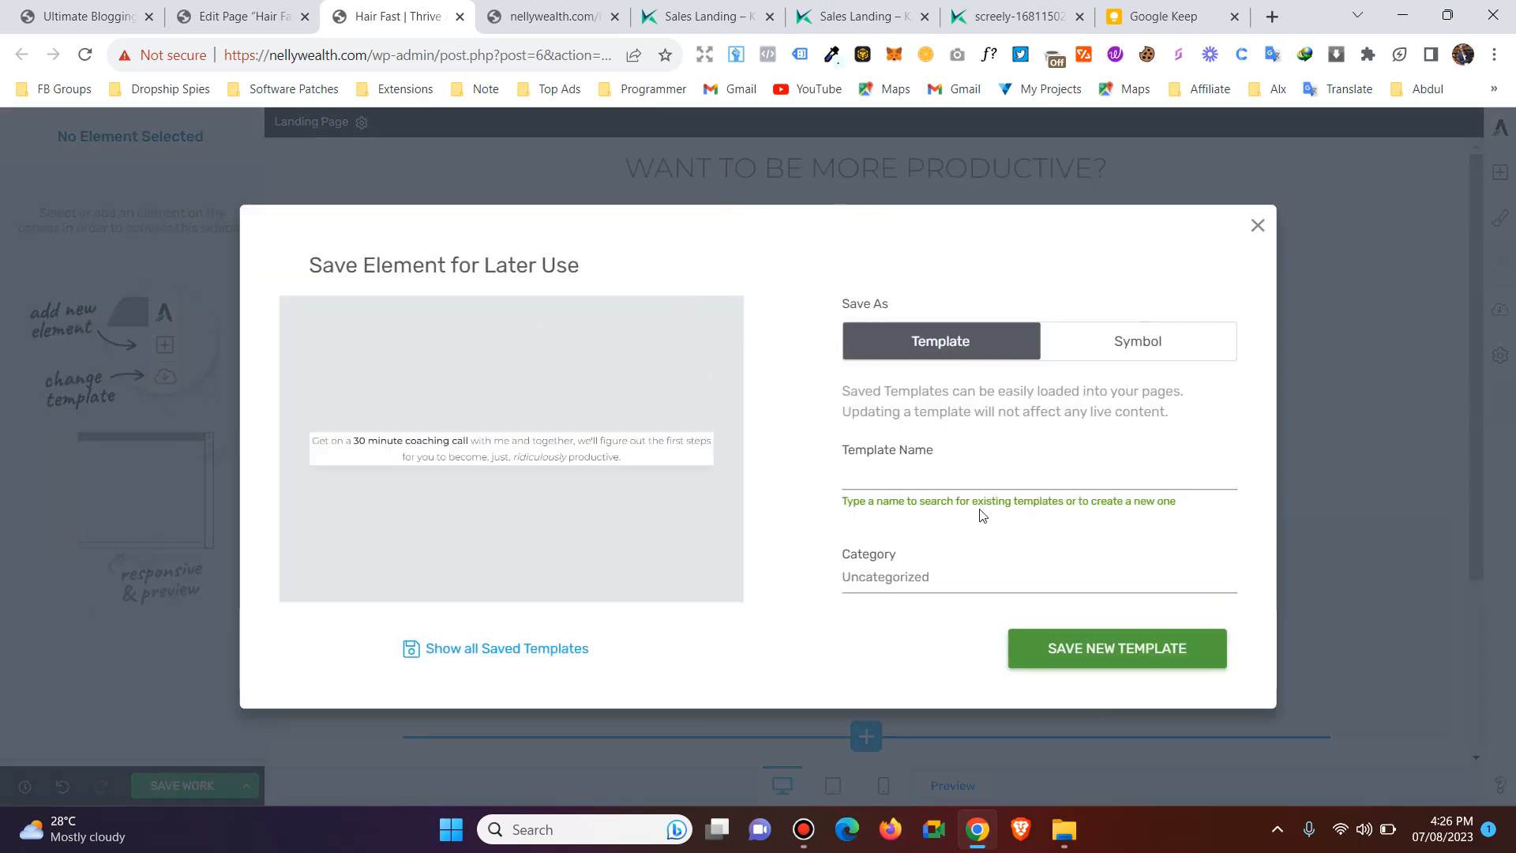
left_click(1257, 227)
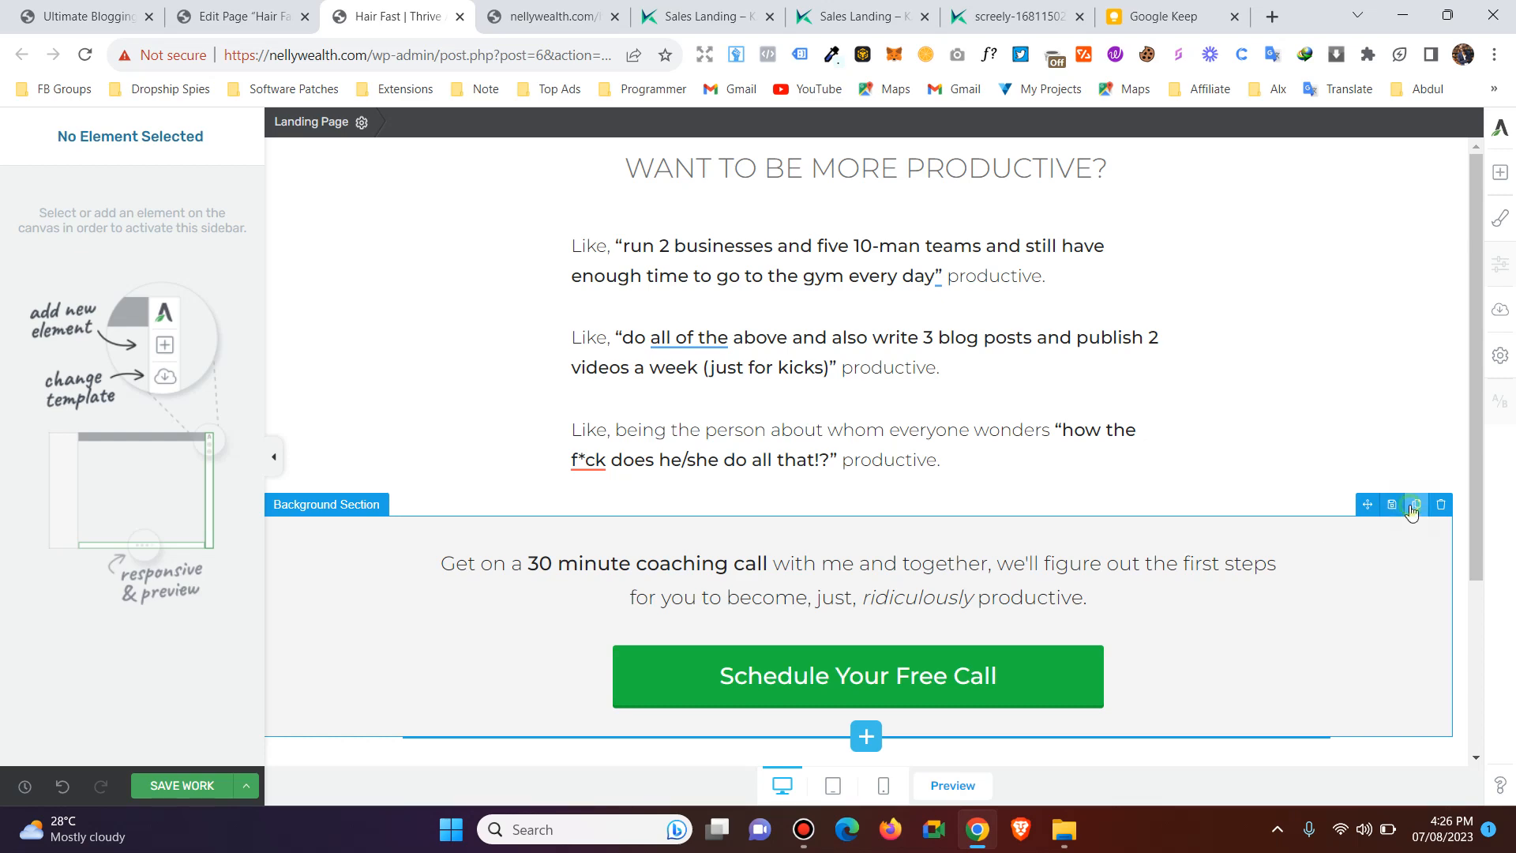
Duplicate the grey coaching call background section and move one copy below the "Get Sh*t Done" headline.
left_click(1413, 506)
scroll(1404, 505, "down", 5)
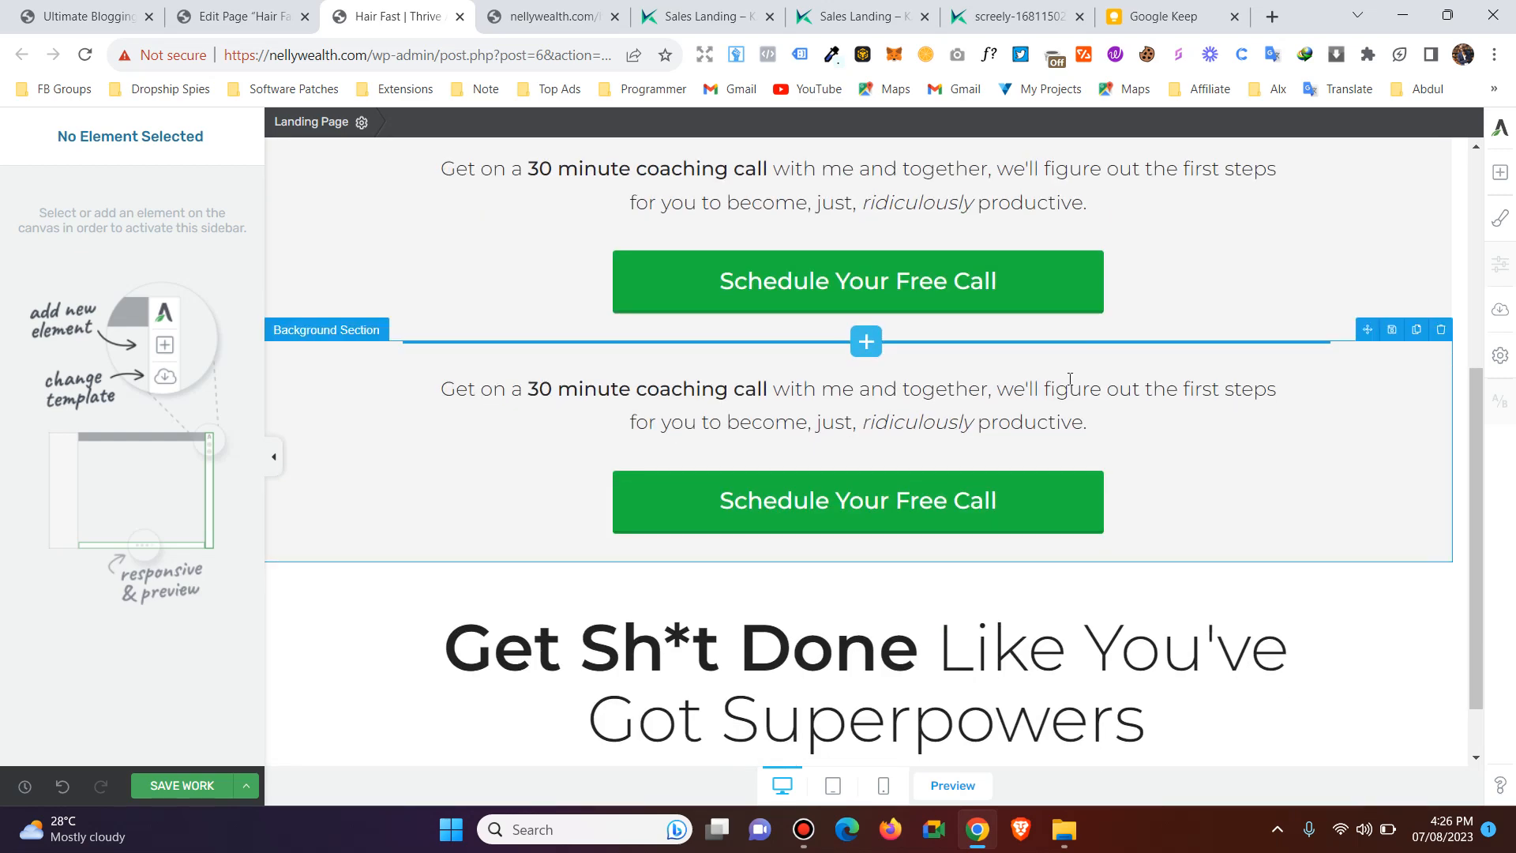
scroll(872, 487, "up", 5)
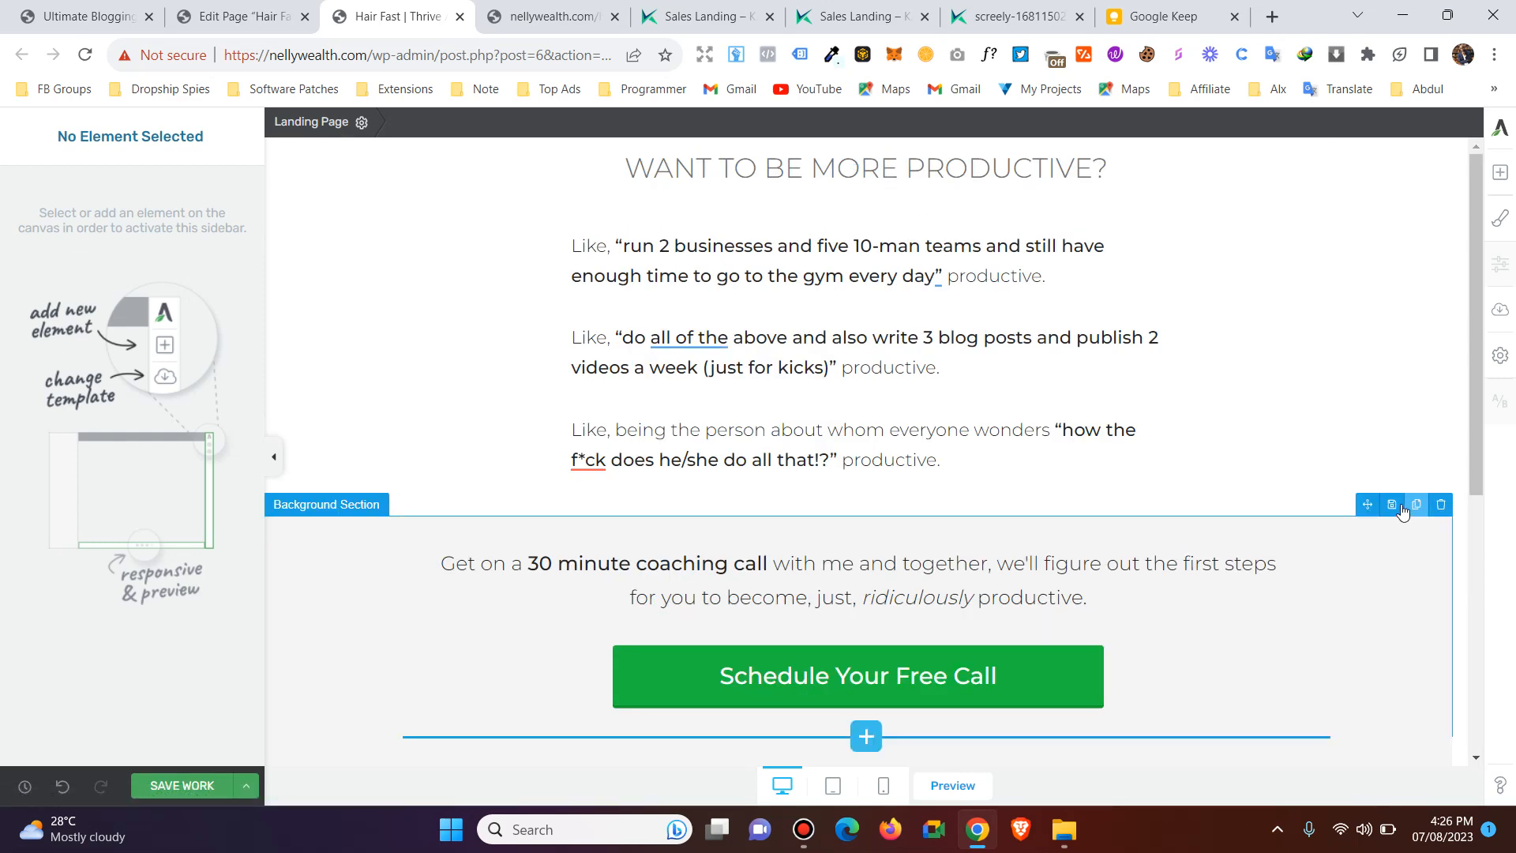
scroll(1360, 534, "down", 6)
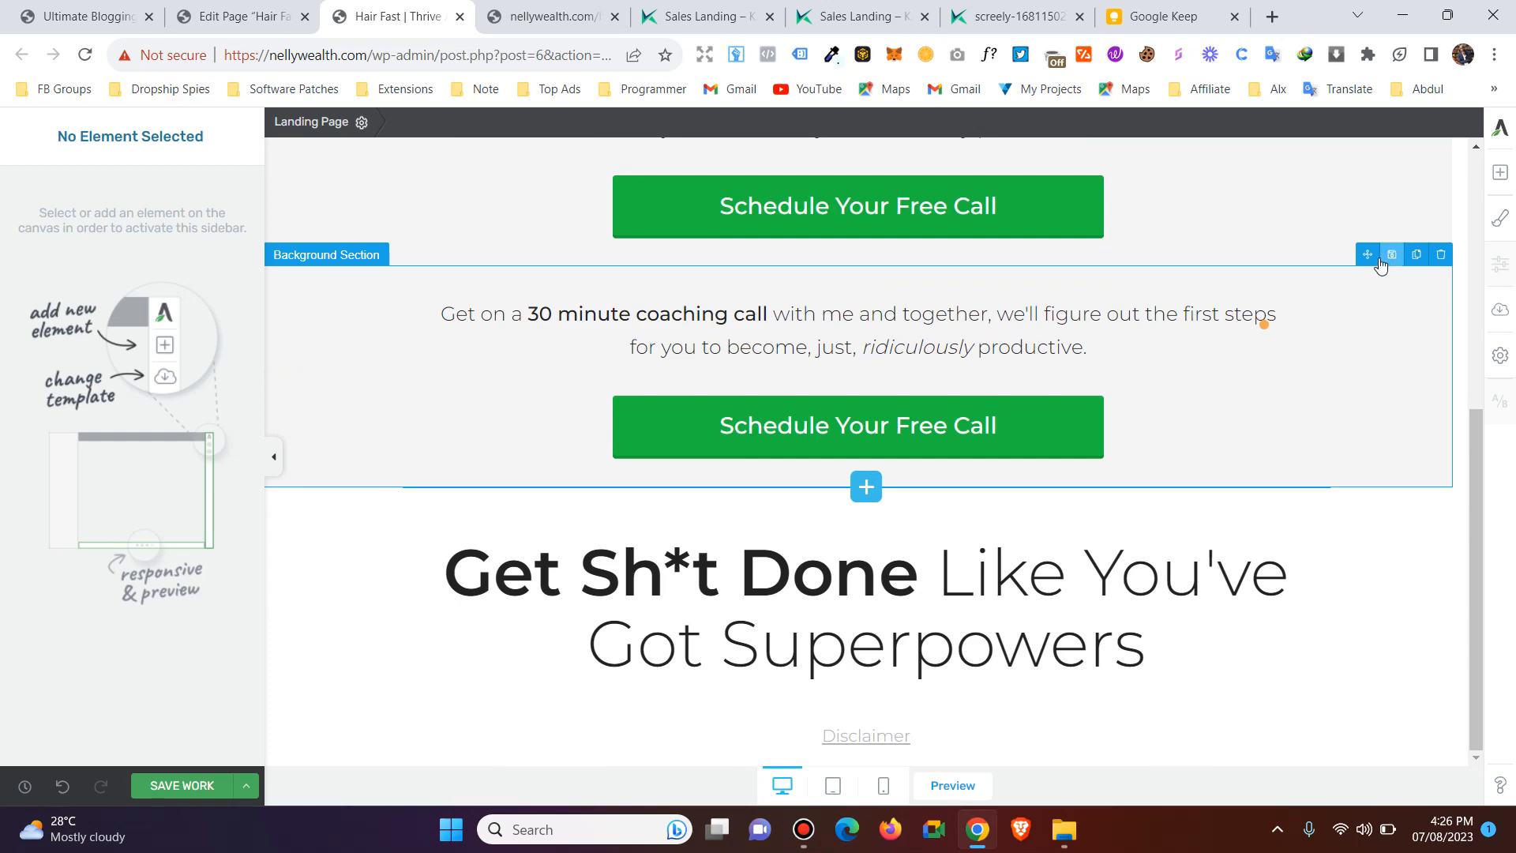
left_click_drag(1362, 319, 919, 718)
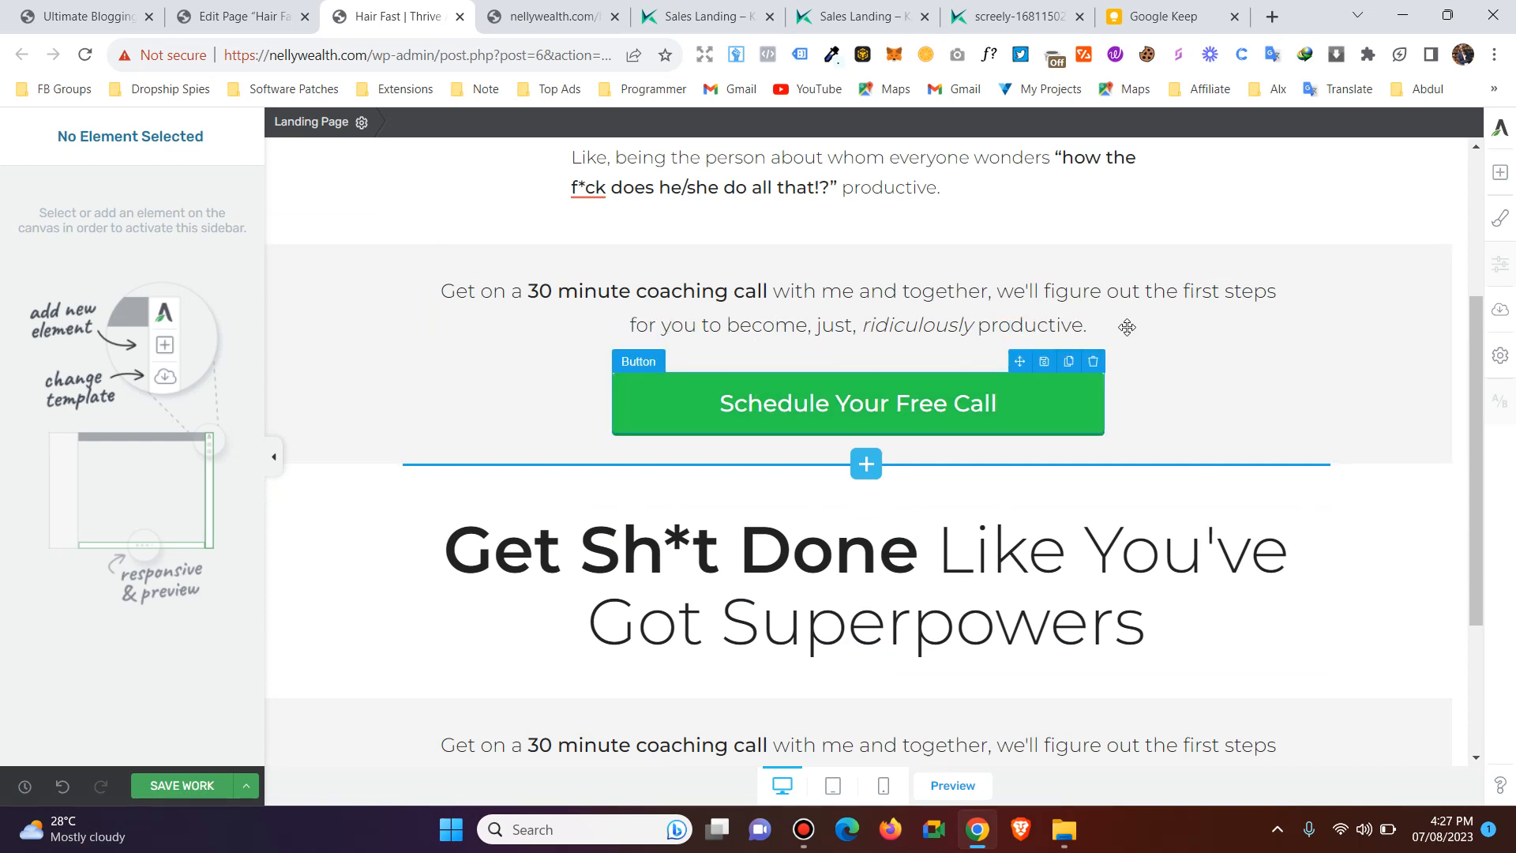
Select the grey background section above the headline and review its available settings.
left_click(1350, 292)
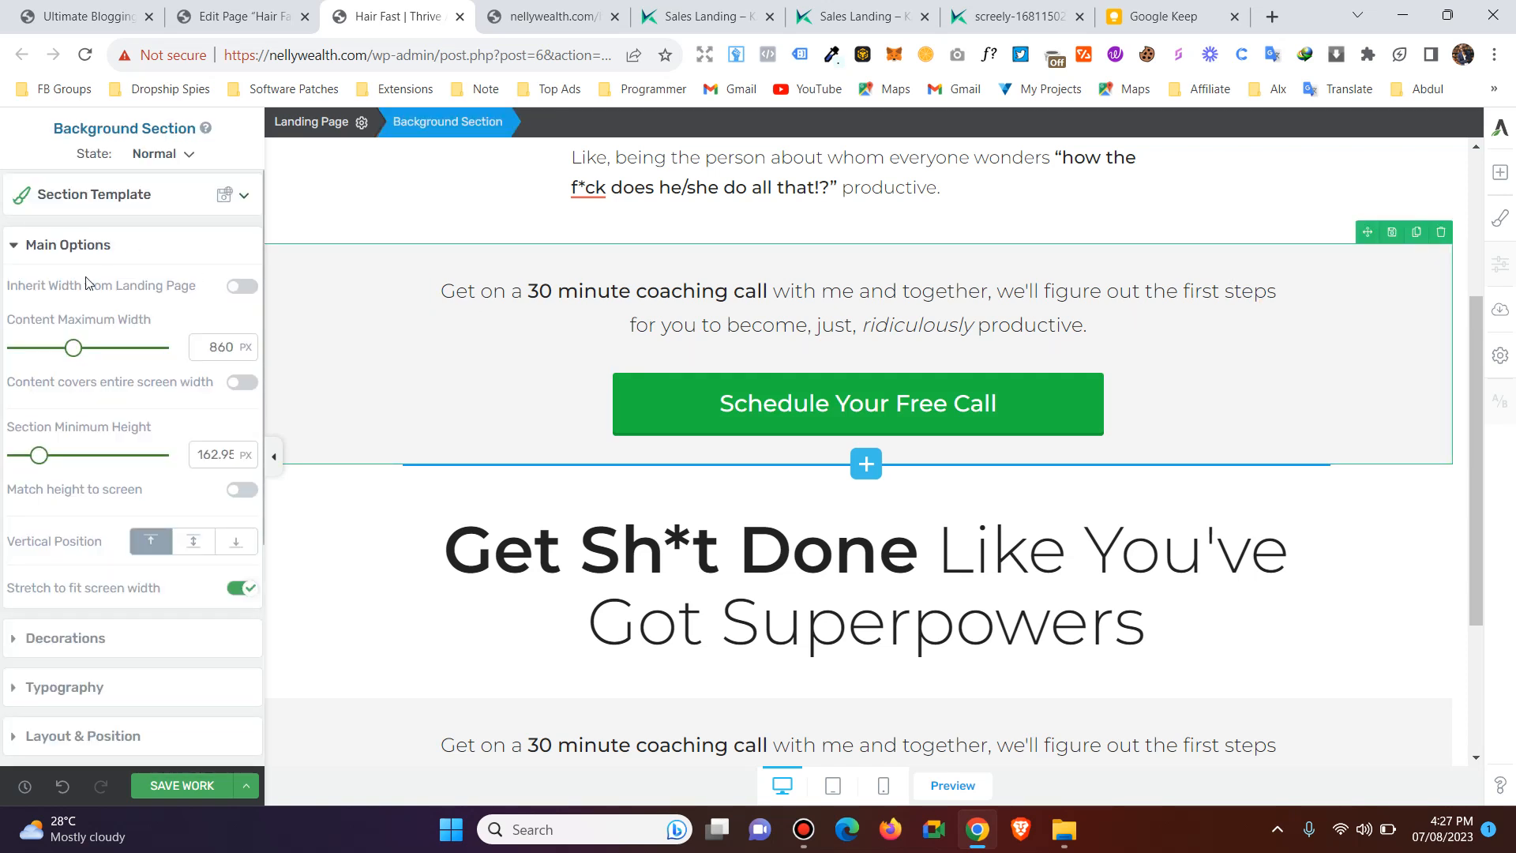
scroll(87, 283, "down", 5)
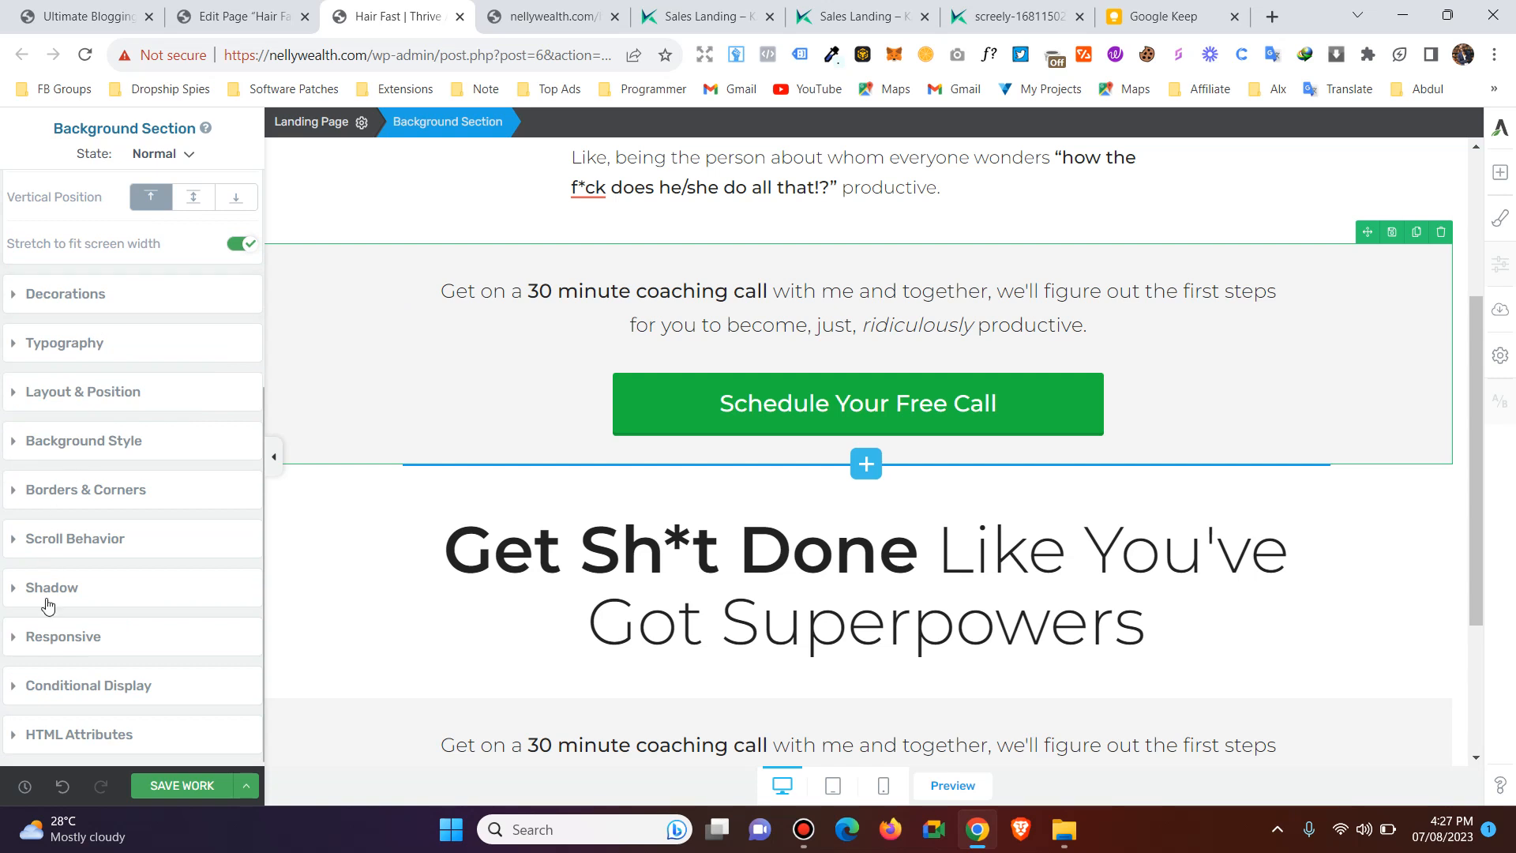
scroll(103, 545, "up", 5)
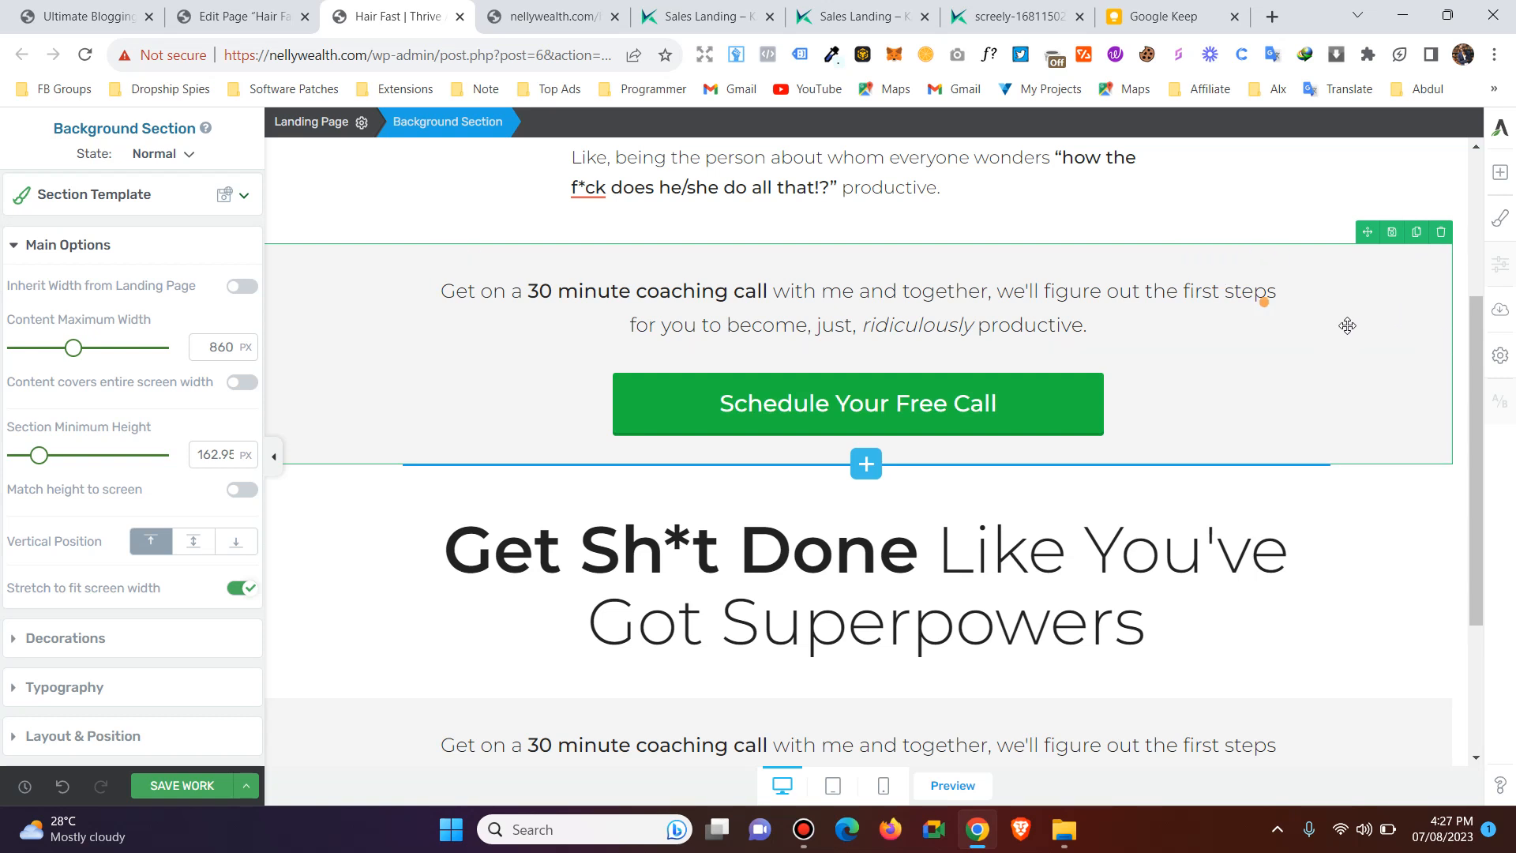
Duplicate the coaching call text inside the grey section above the headline.
left_click(776, 310)
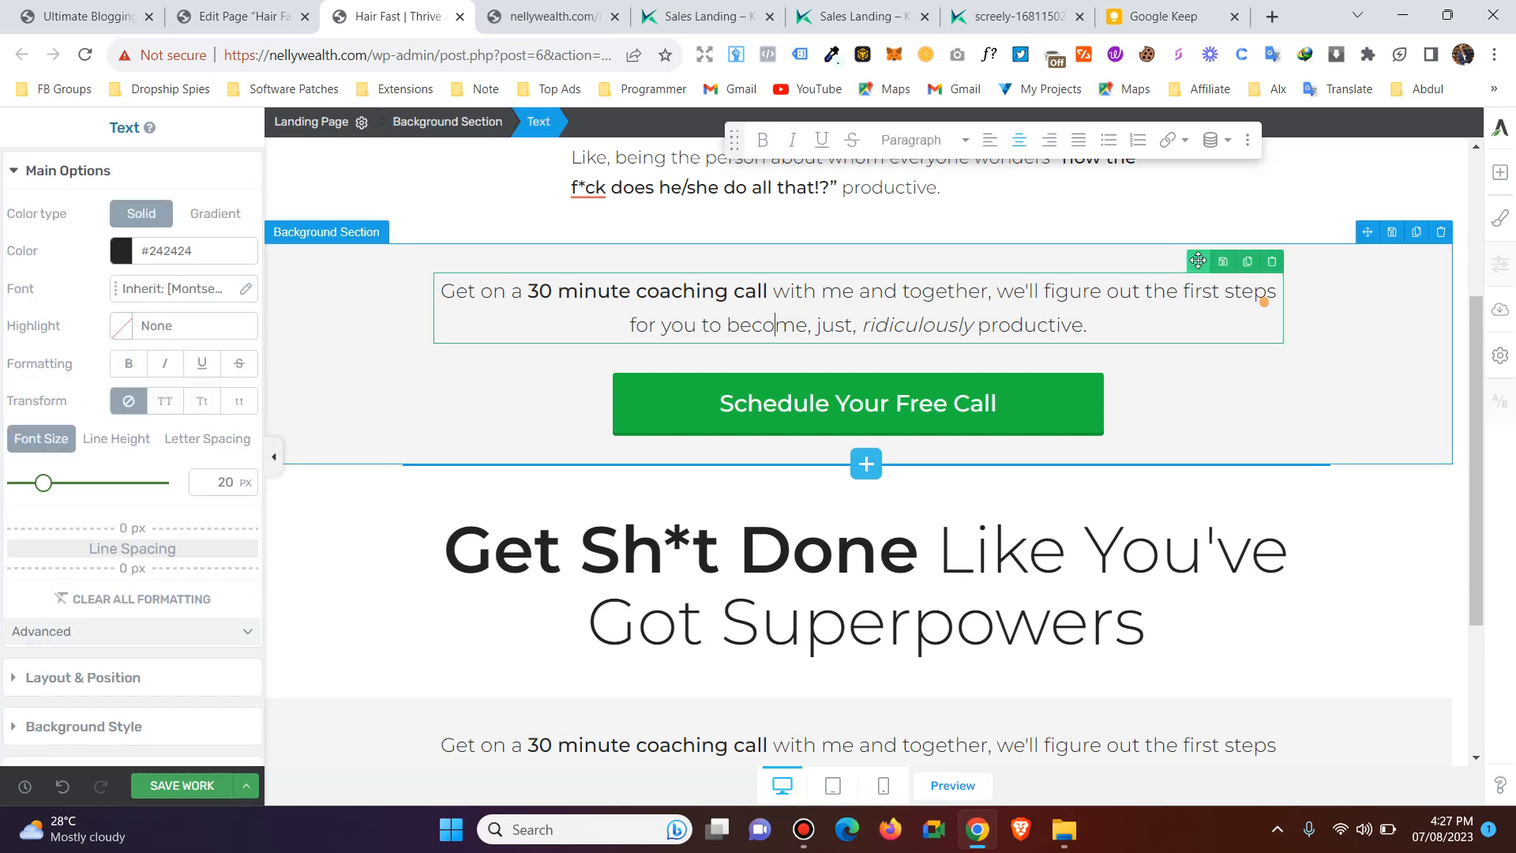
left_click_drag(1188, 301, 857, 350)
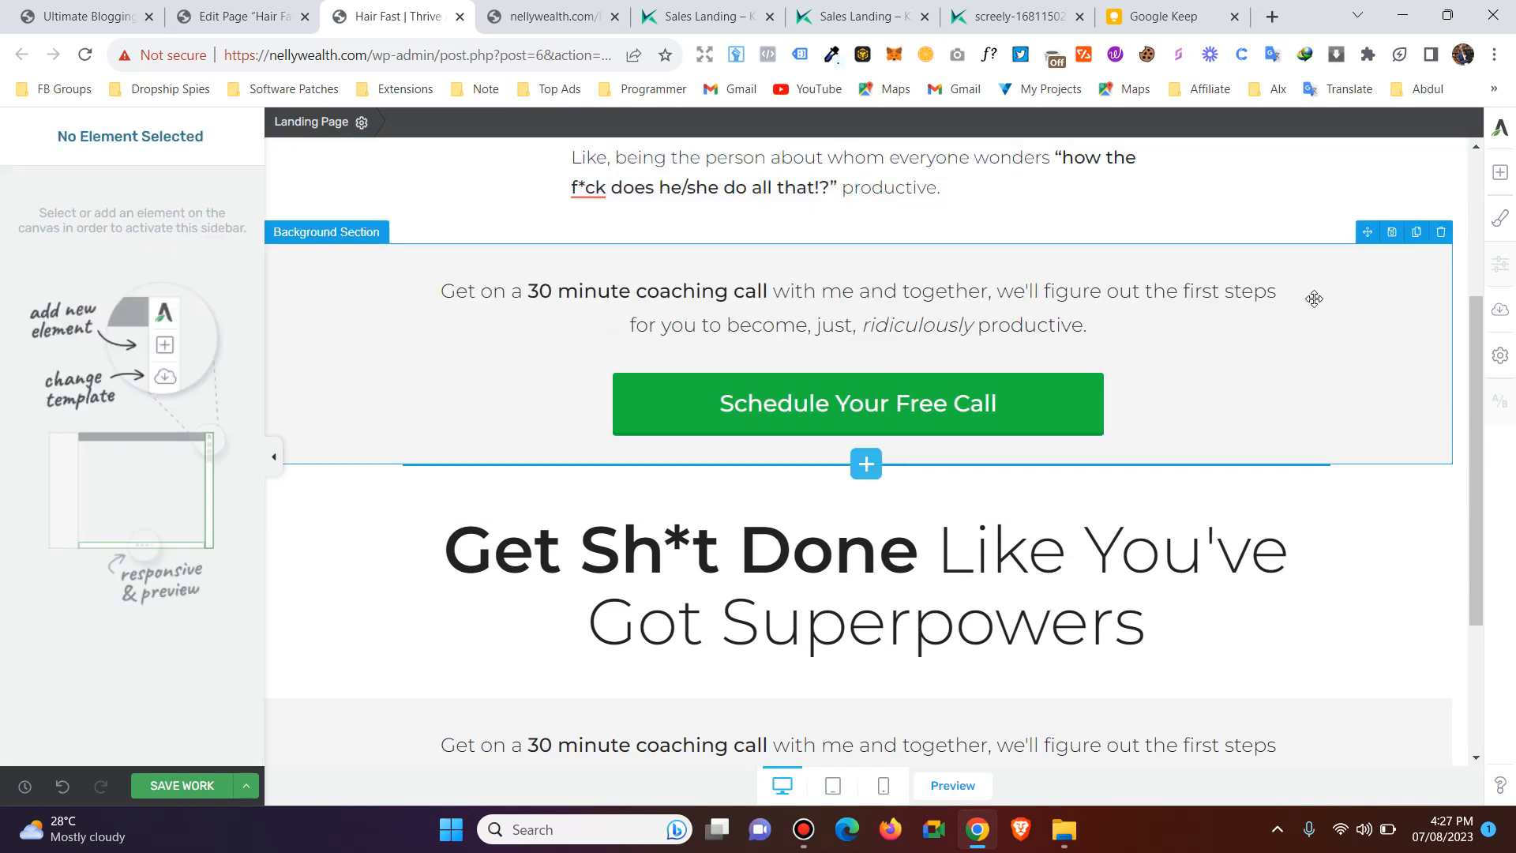
left_click(1248, 261)
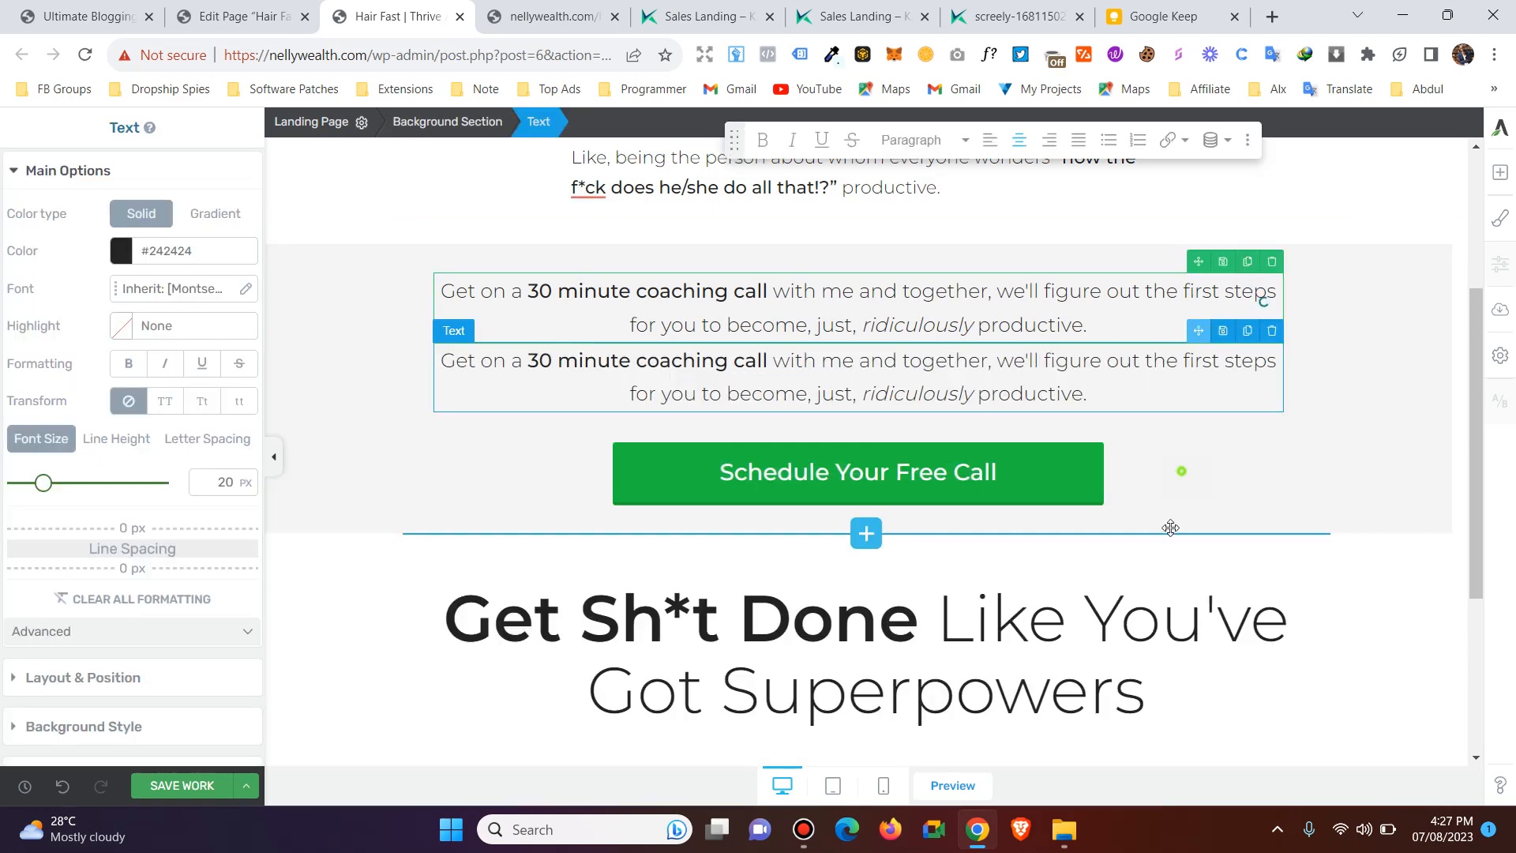
Move the duplicated coaching call text out of the grey section to just above the "Get Sh*t Done" headline.
left_click_drag(1167, 525, 922, 596)
scroll(823, 330, "up", 3)
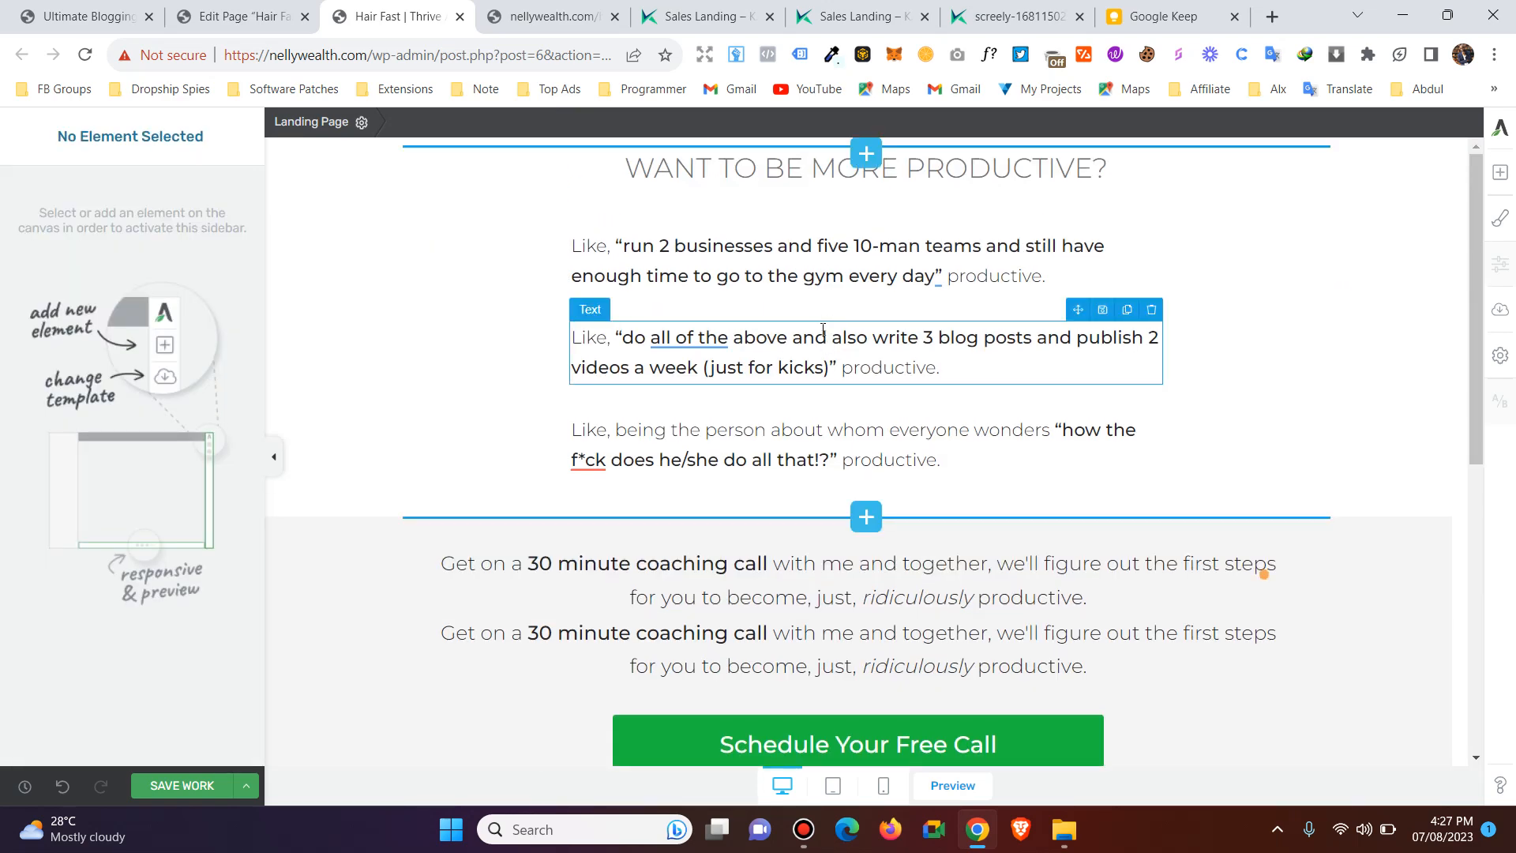
scroll(823, 330, "down", 6)
scroll(866, 508, "down", 1)
scroll(923, 493, "up", 7)
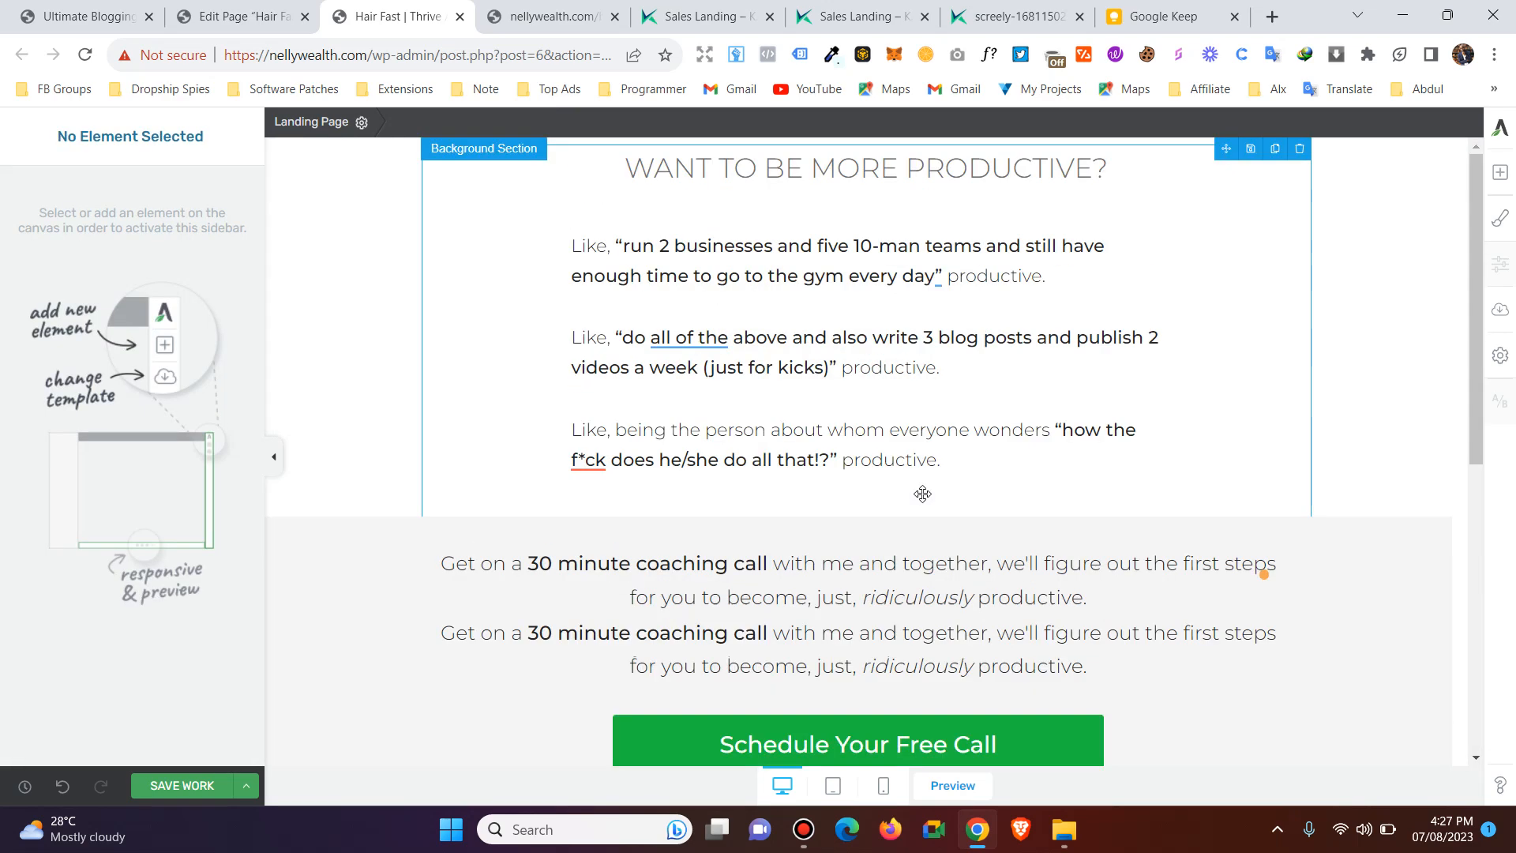
scroll(923, 493, "down", 2)
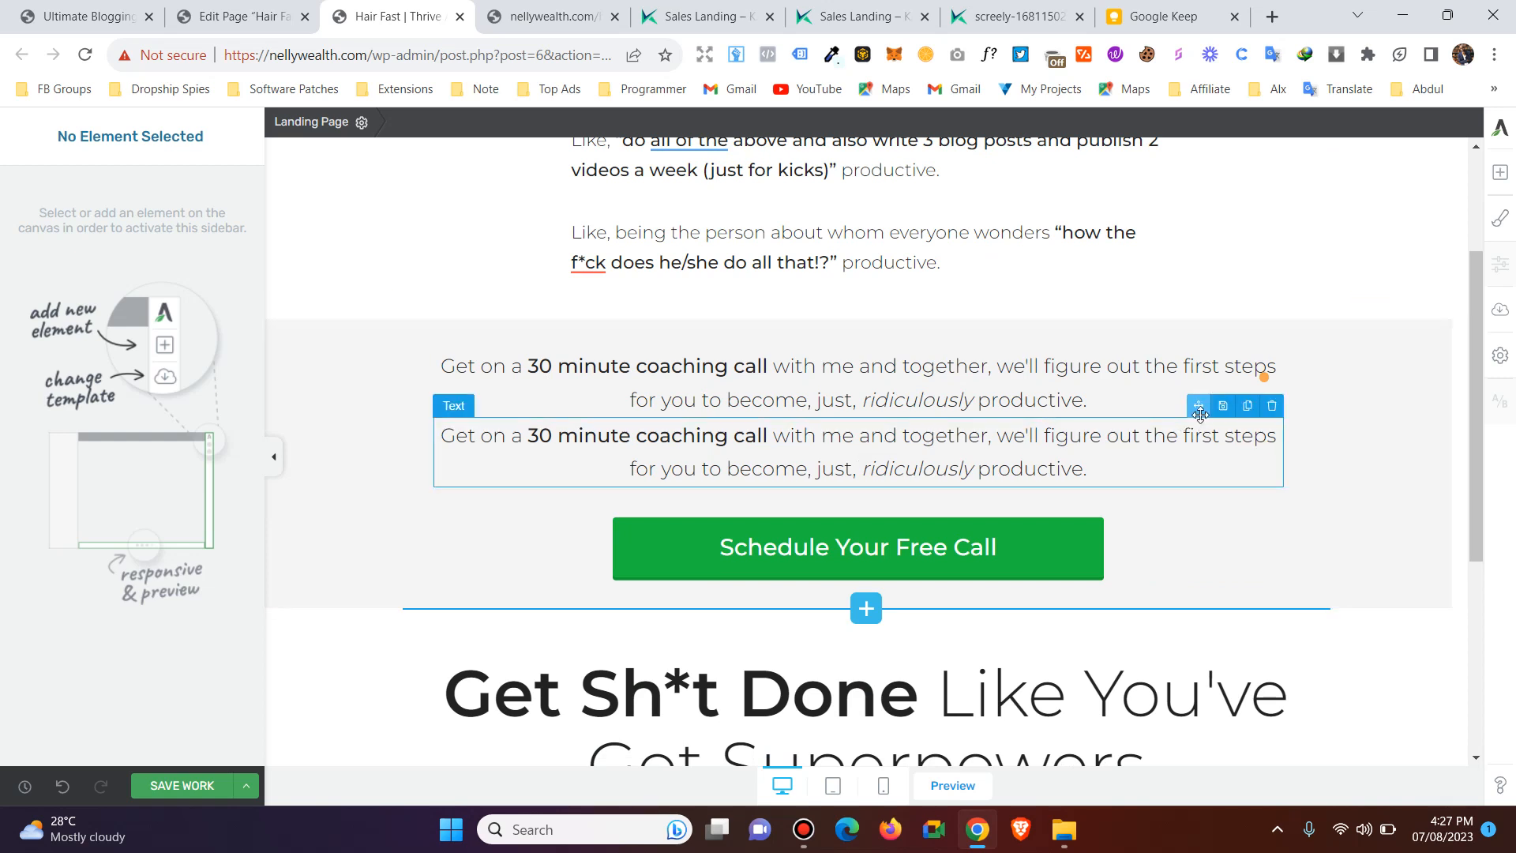
left_click_drag(1203, 405, 864, 681)
scroll(869, 646, "down", 1)
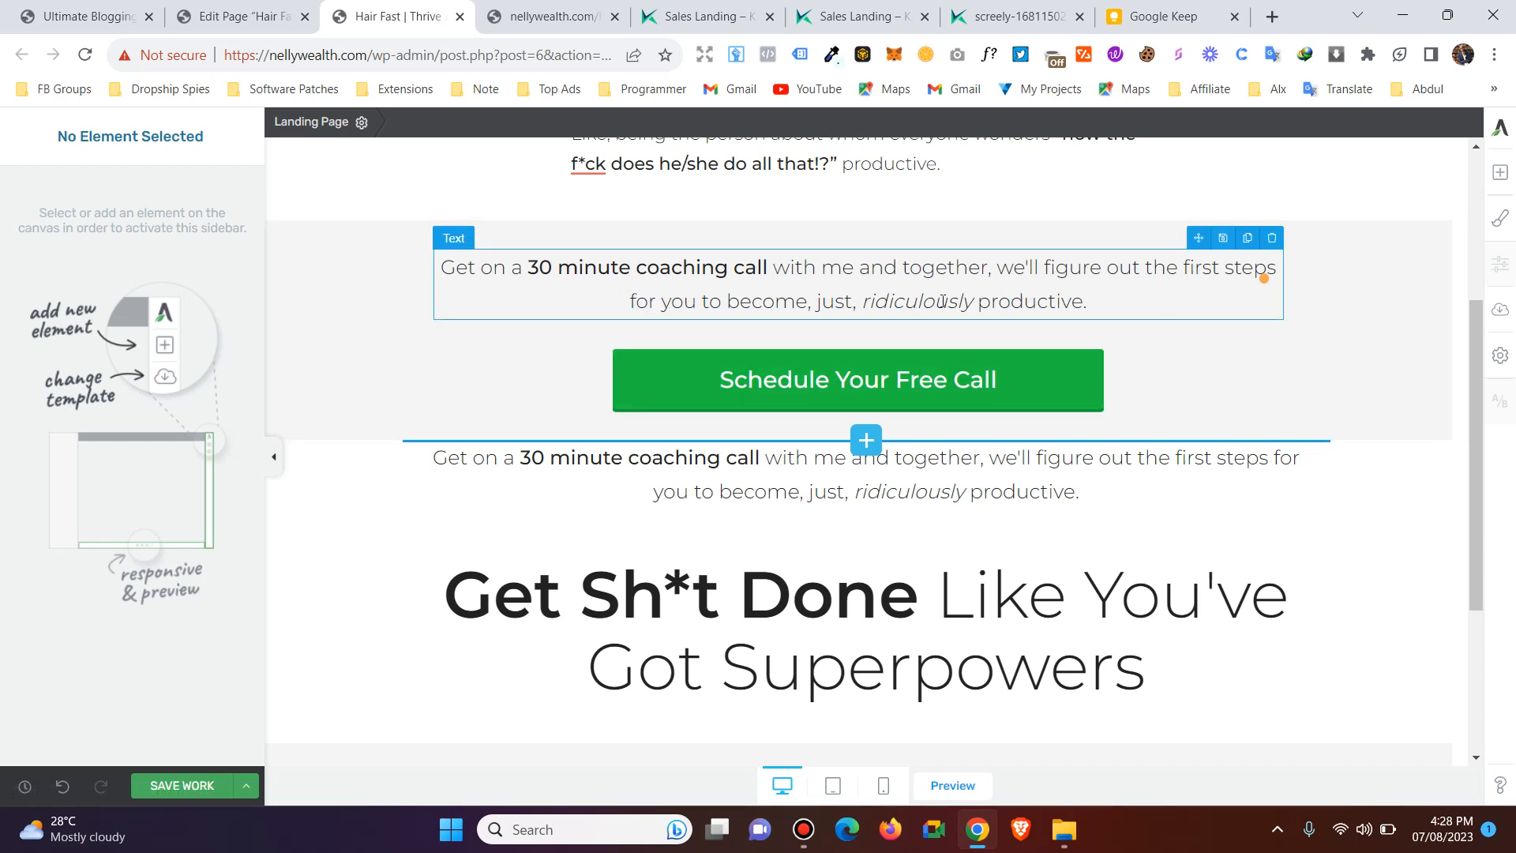
Make the word "ridiculously" bold in the coaching call text above the green button.
scroll(942, 300, "up", 1)
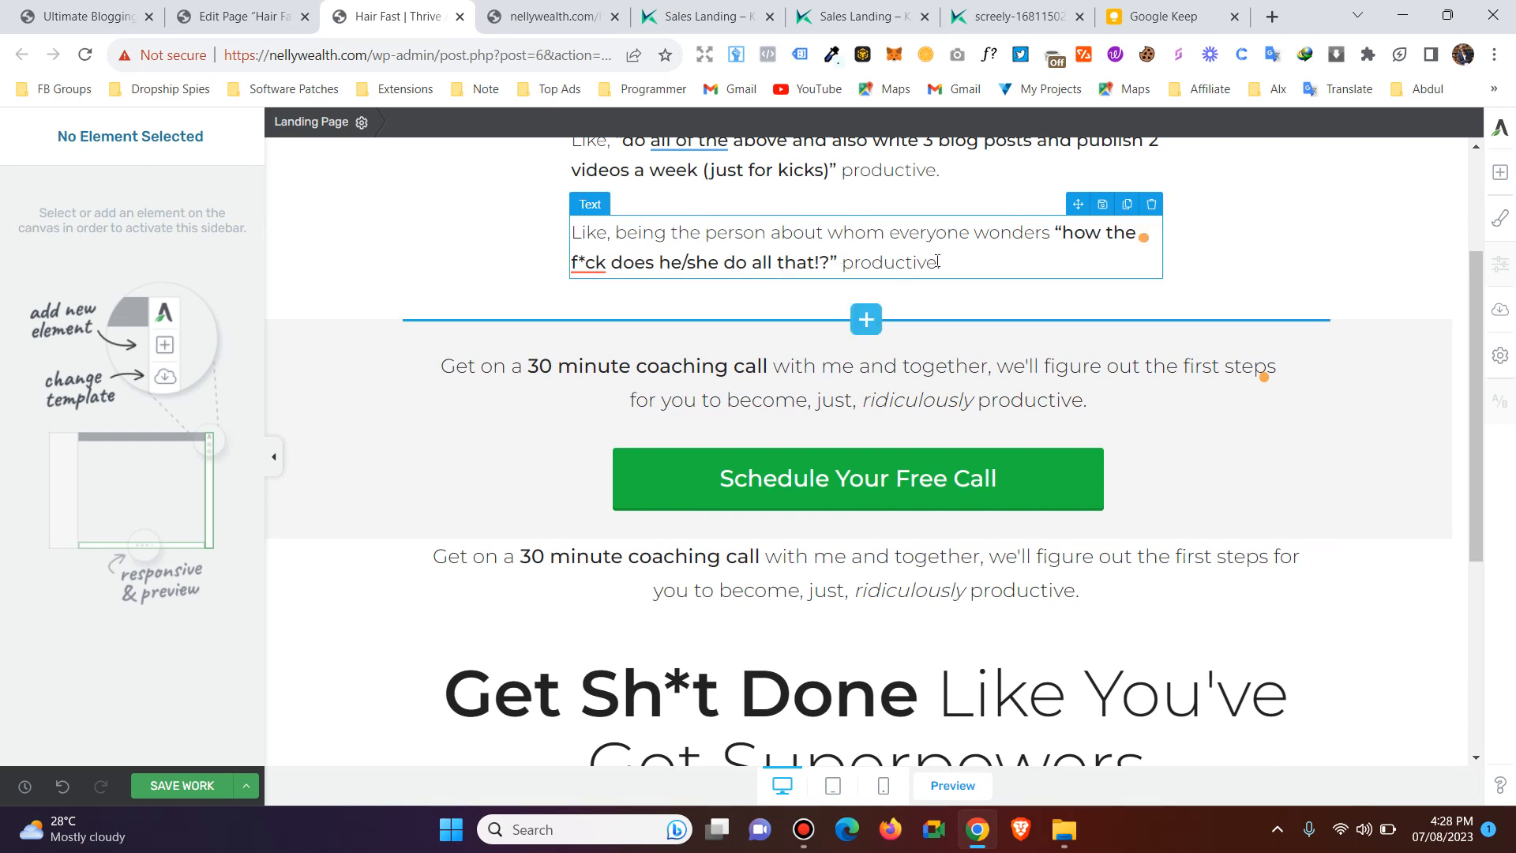
left_click(863, 401)
left_click_drag(863, 400, 976, 401)
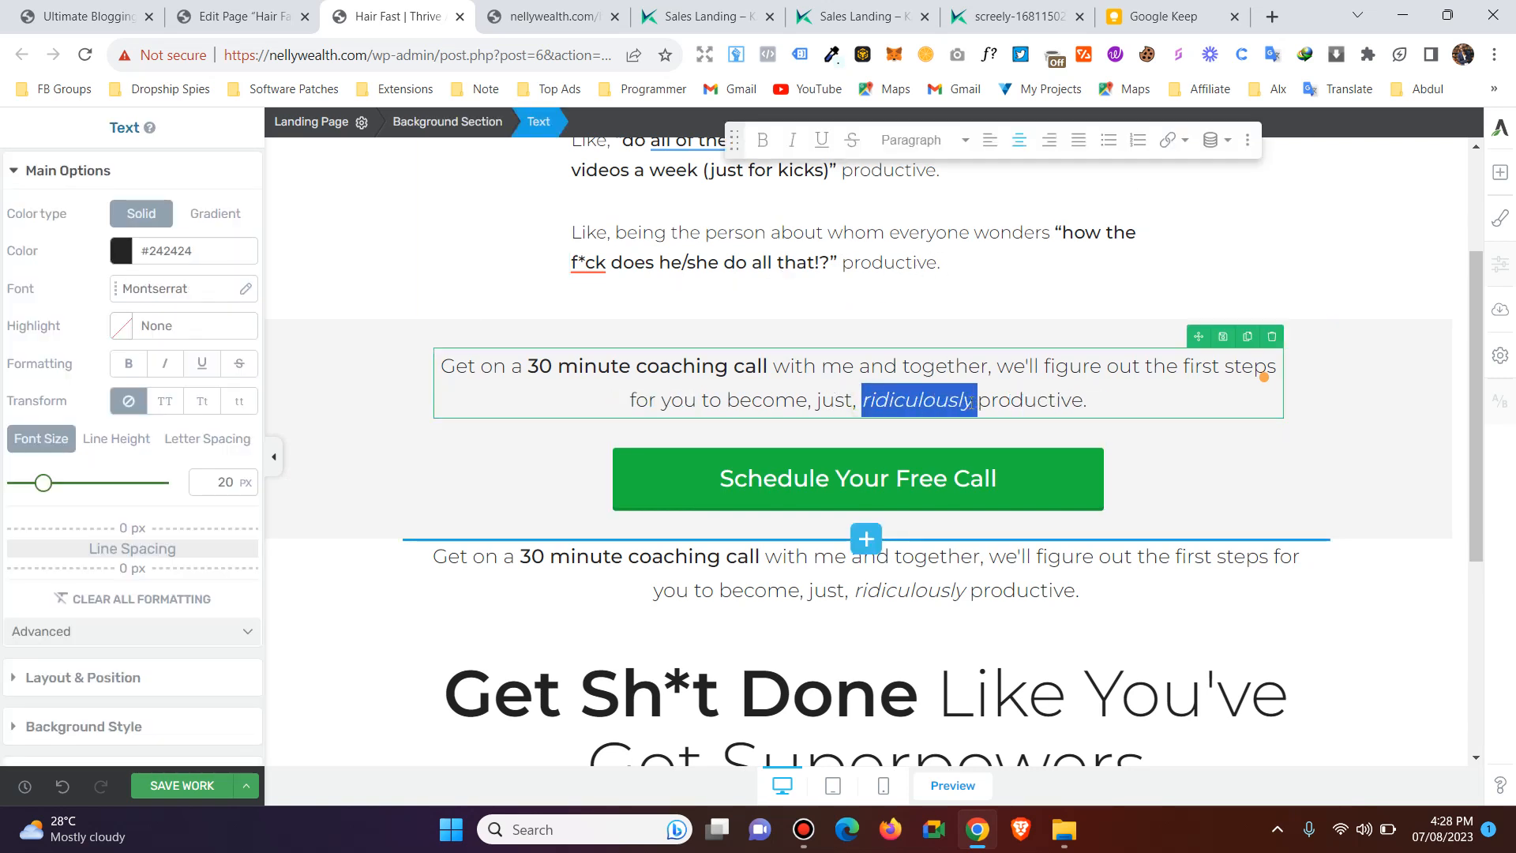
left_click(763, 141)
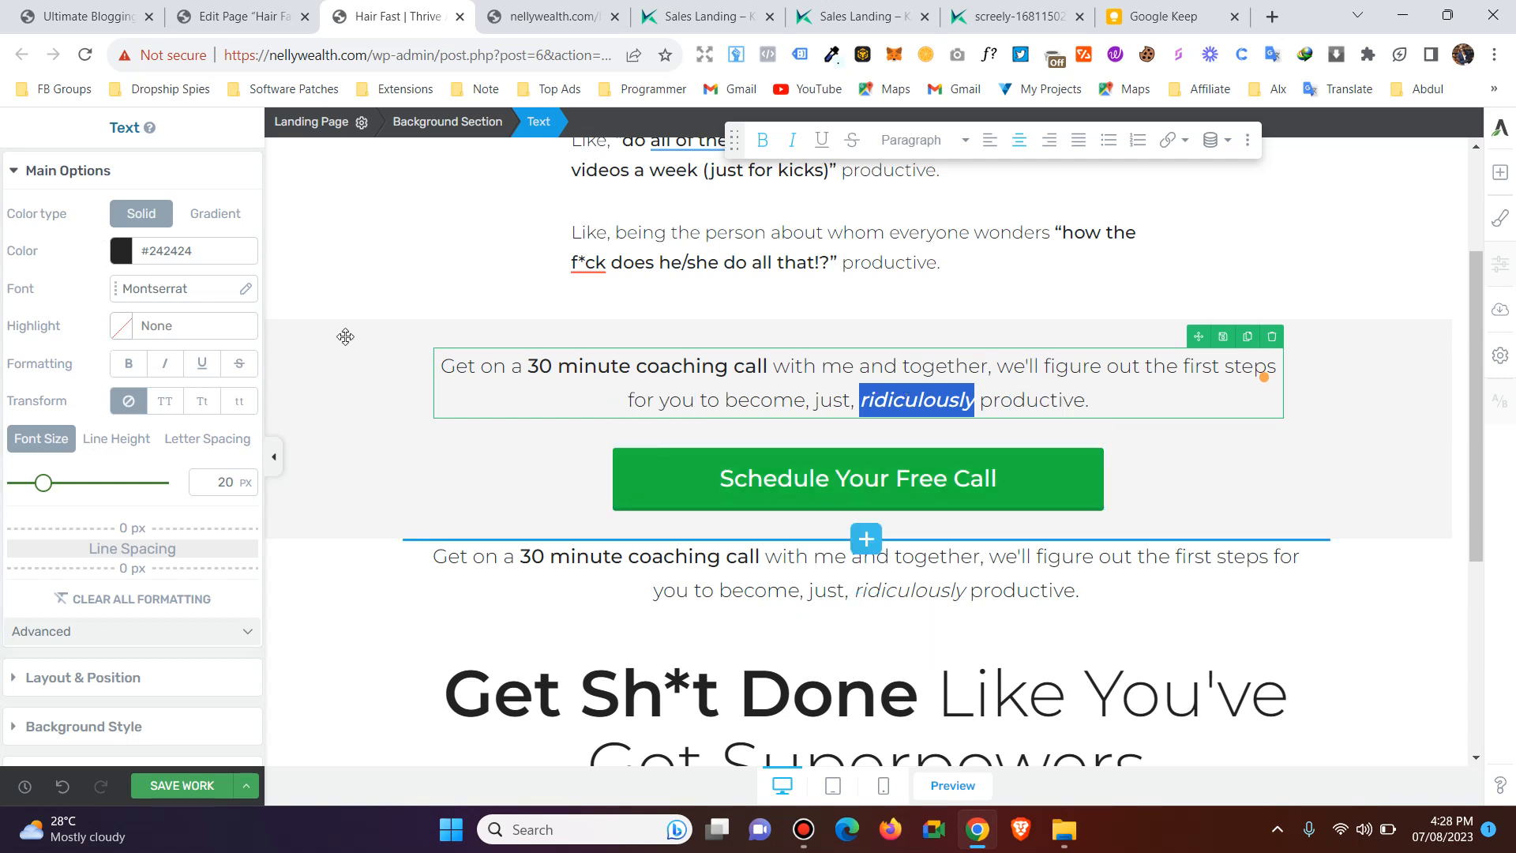
Apply the red text color #ff0000 to the word "ridiculously" and deselect it to check the result.
left_click(123, 253)
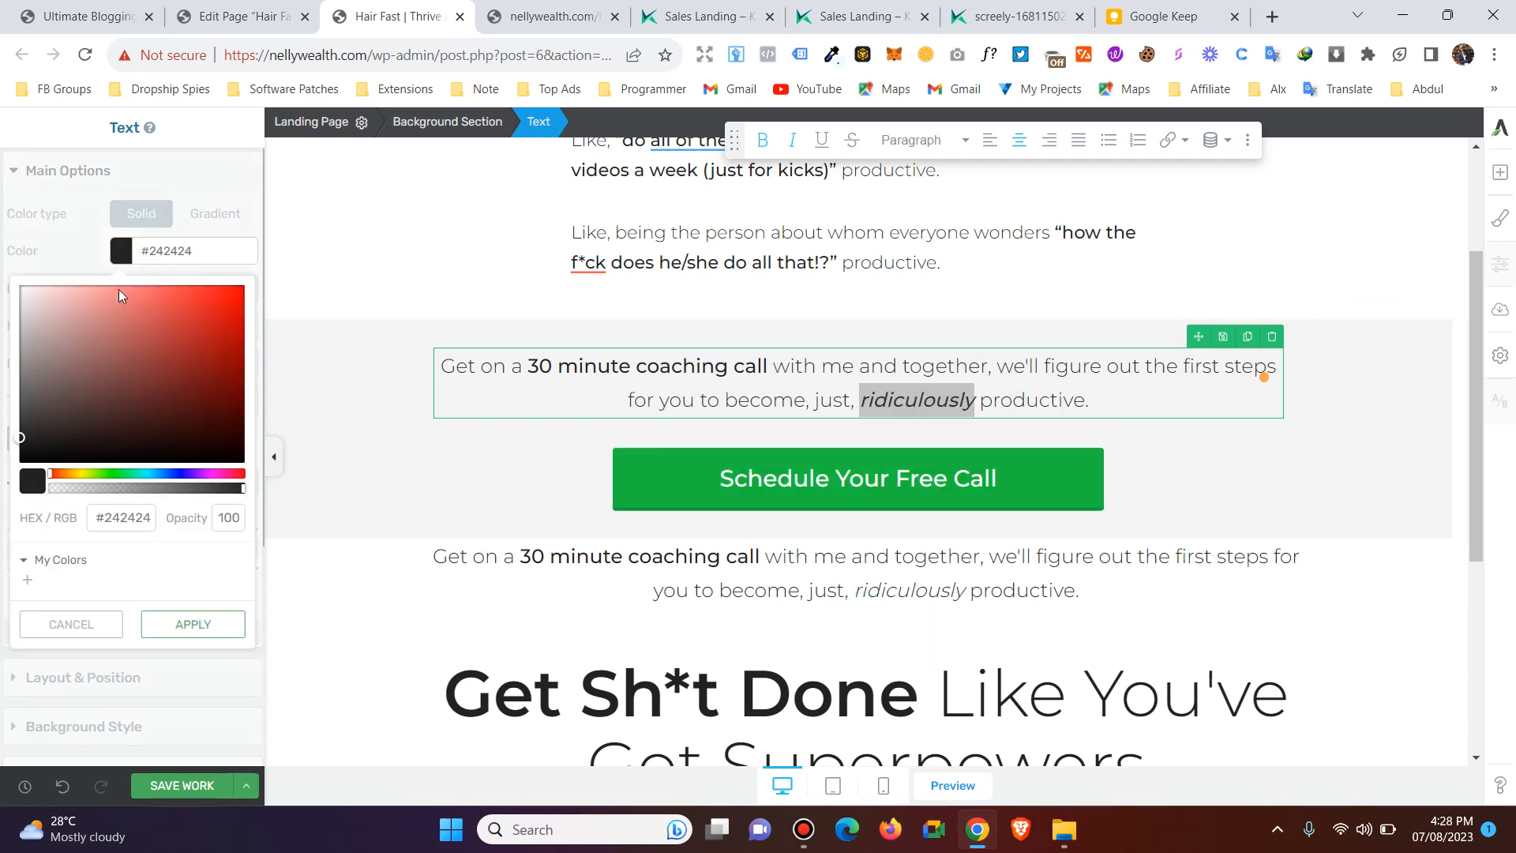
left_click(242, 289)
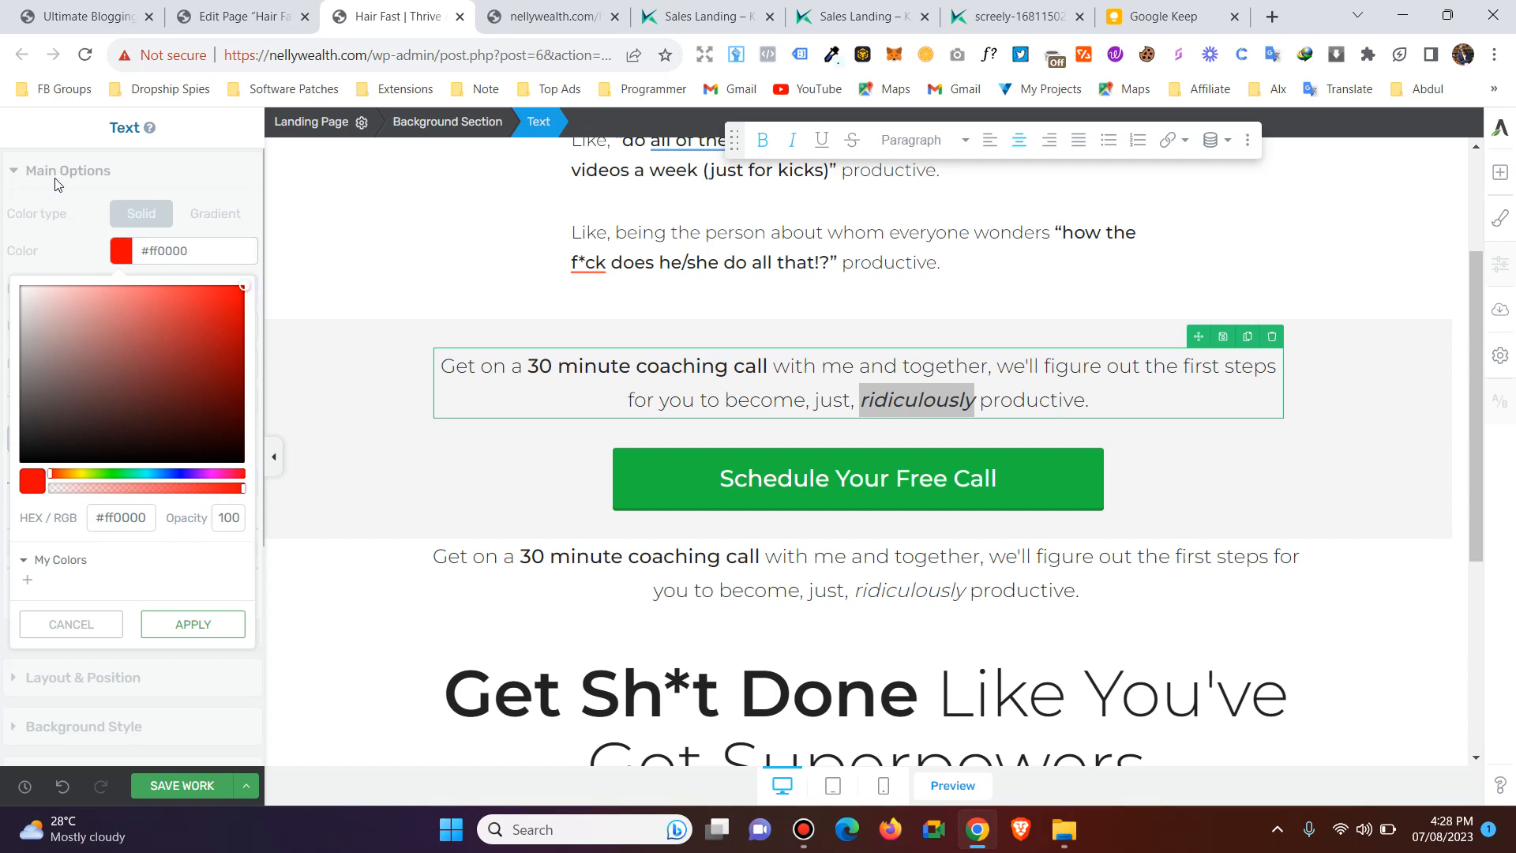
left_click(193, 625)
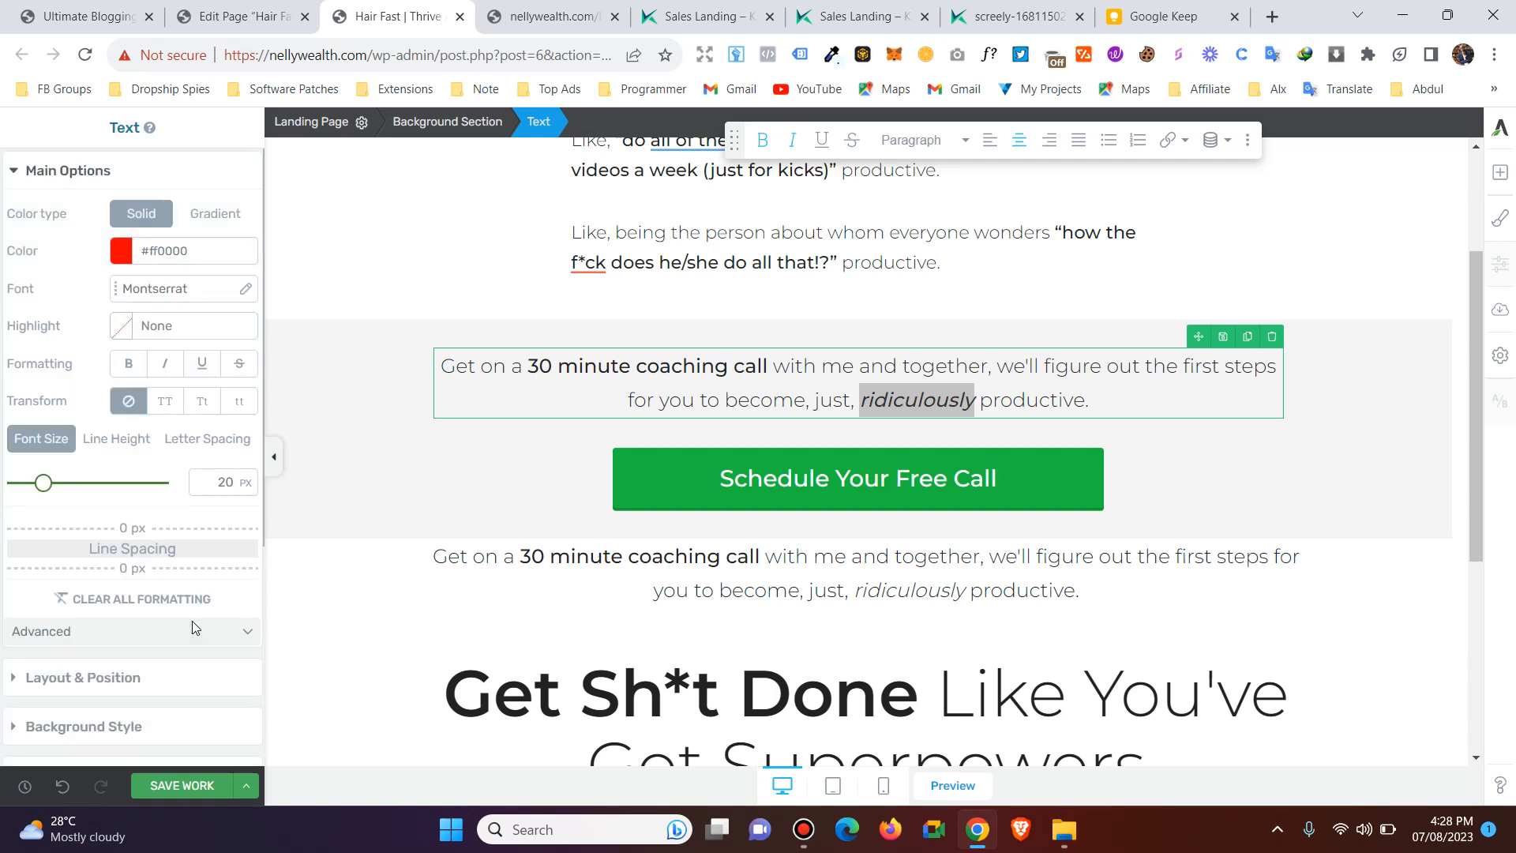
left_click(988, 406)
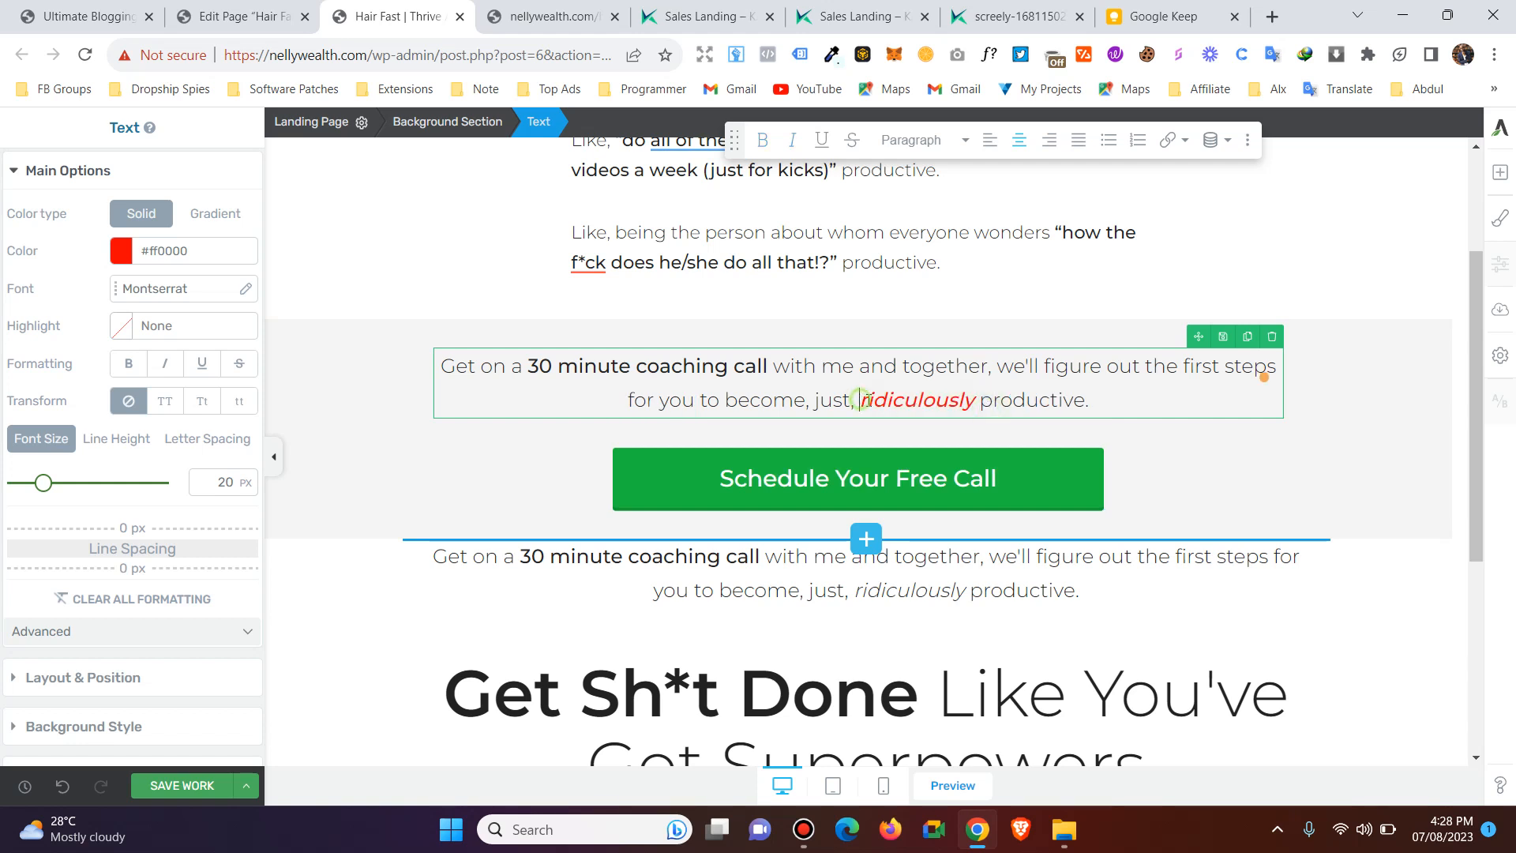
left_click_drag(861, 399, 977, 400)
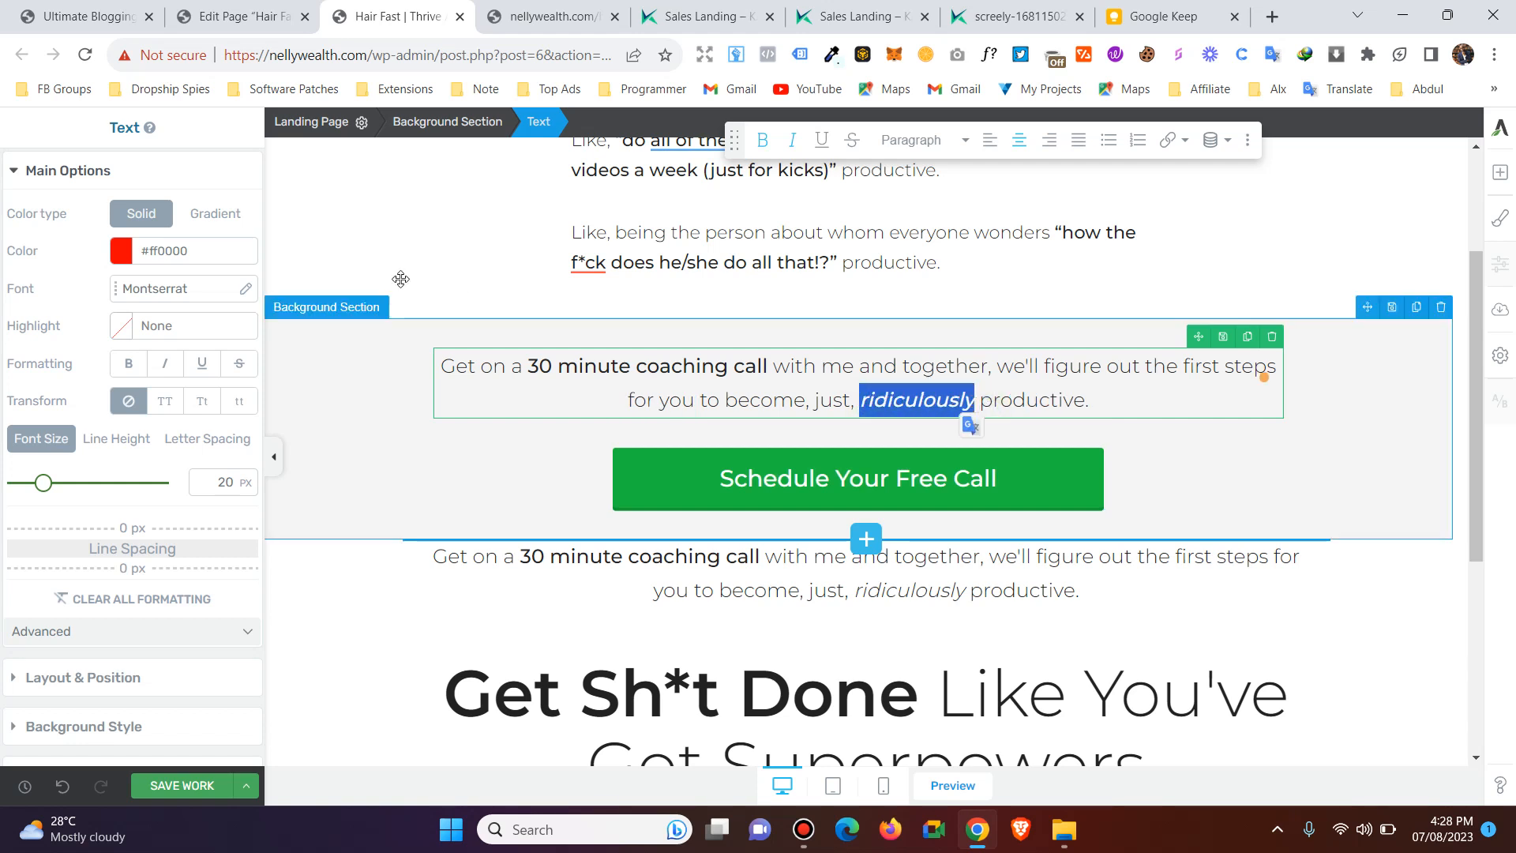
left_click(146, 290)
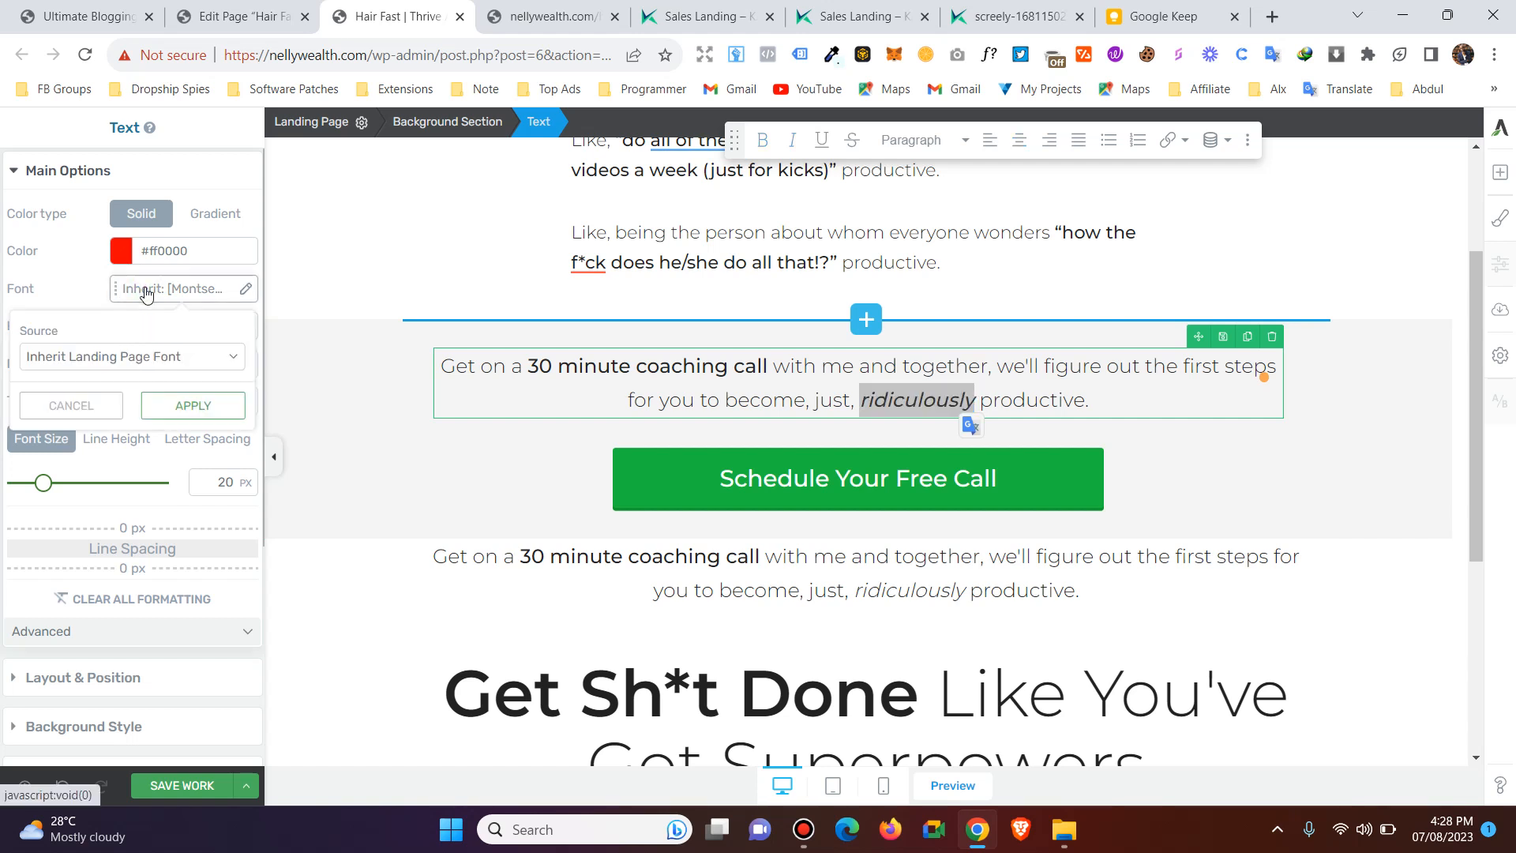
left_click(191, 371)
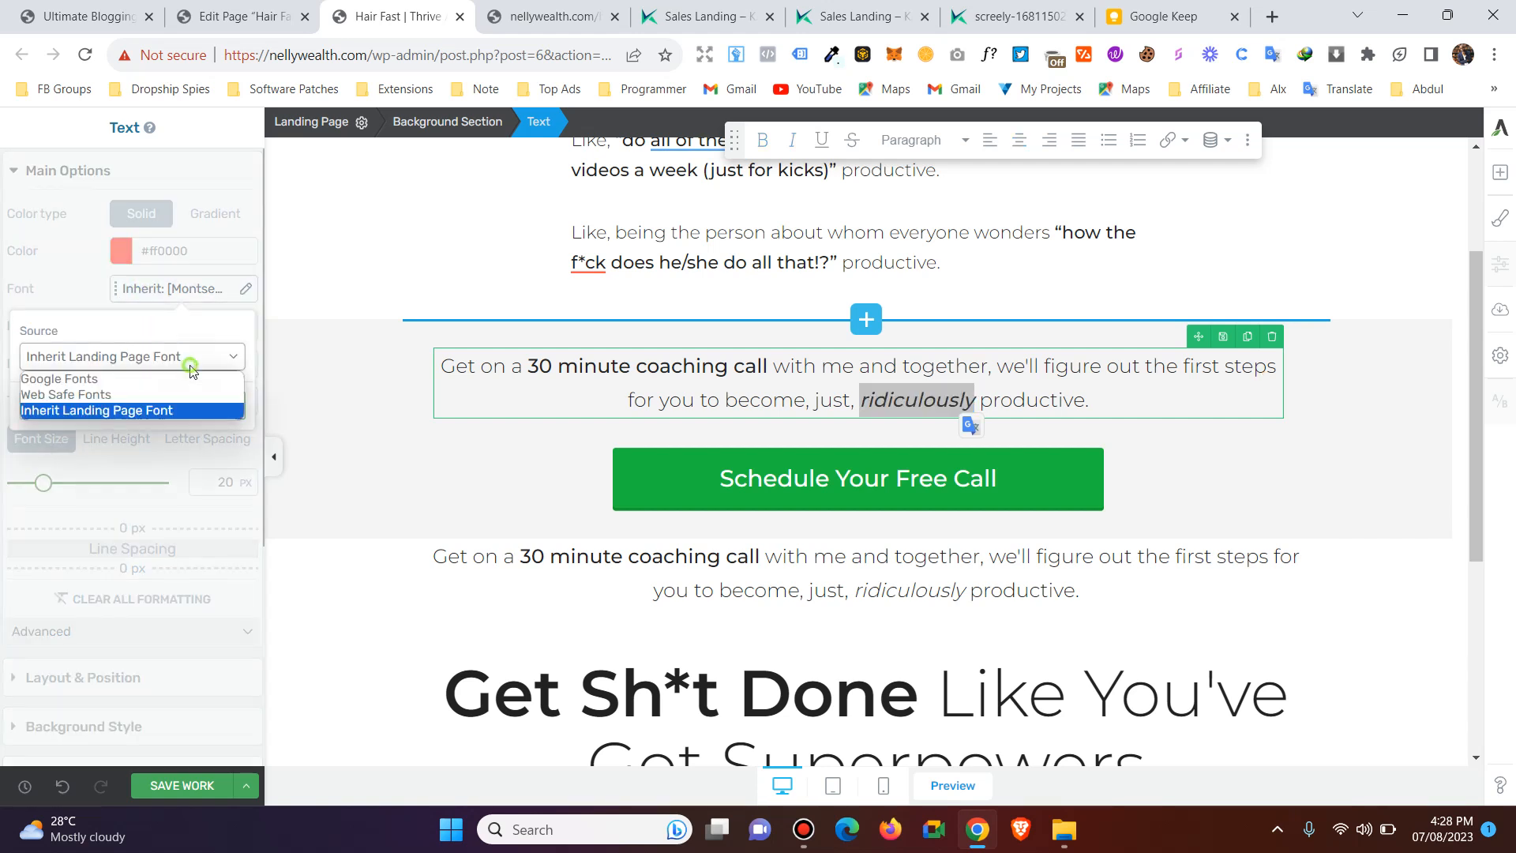
left_click(106, 379)
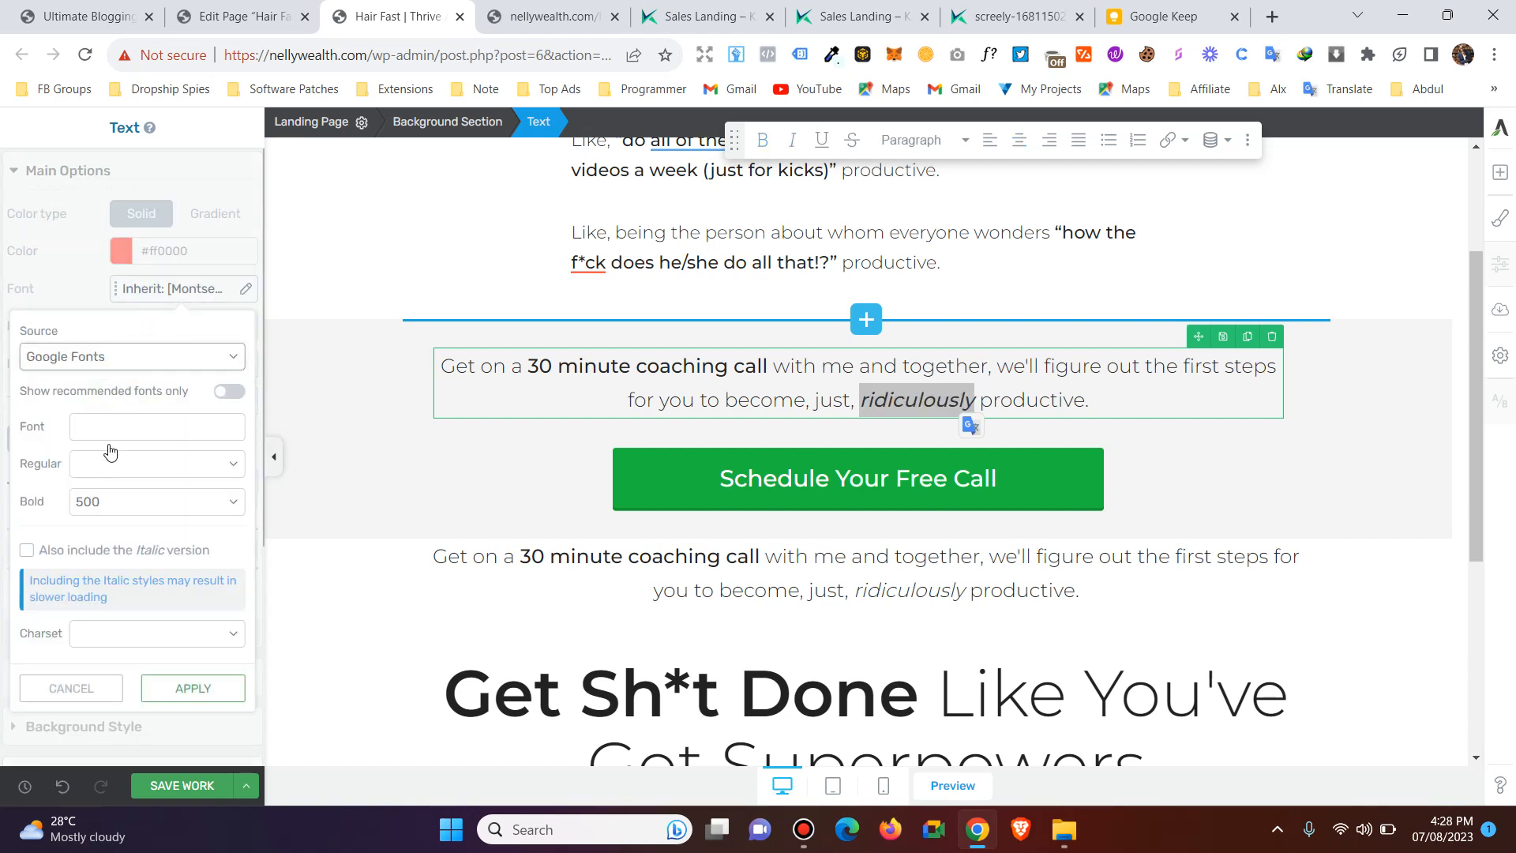
left_click(107, 359)
left_click(129, 335)
left_click(71, 695)
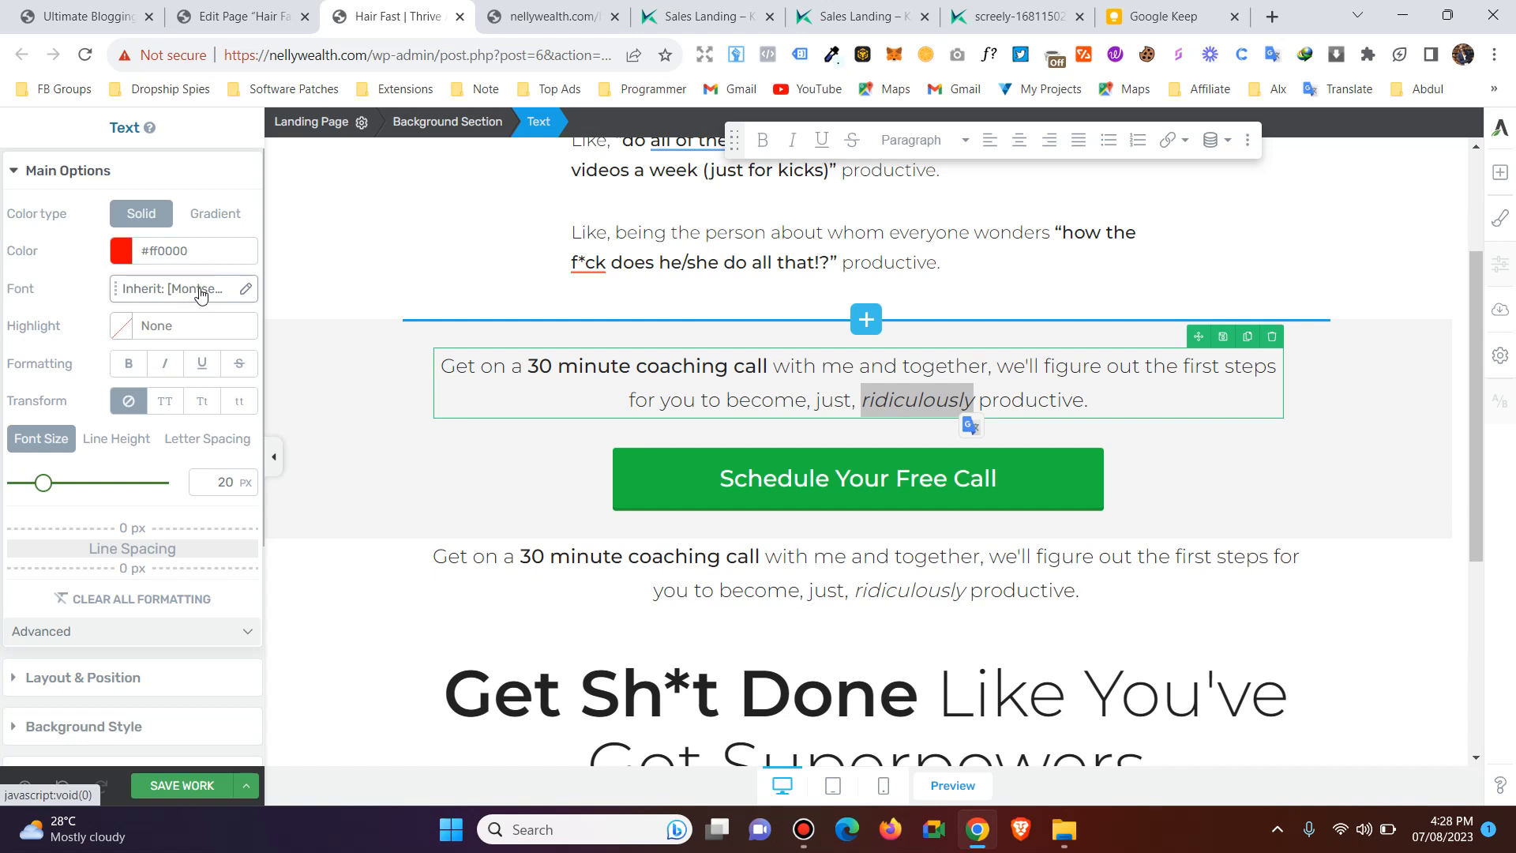
Switch the font source of the word "ridiculously" to Web Safe Fonts and look through the fonts offered.
left_click(199, 291)
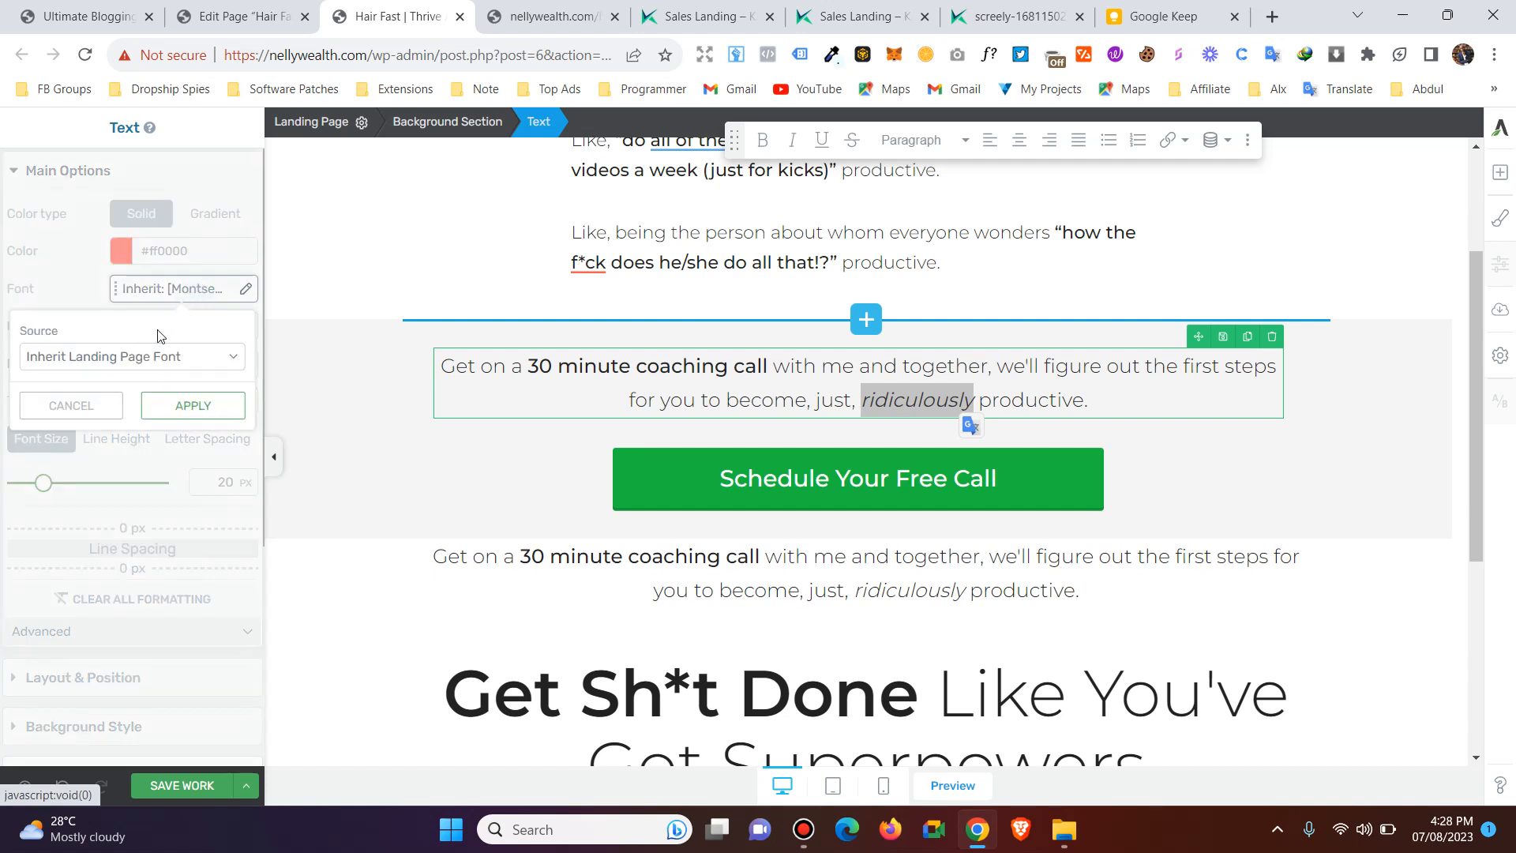
left_click(145, 356)
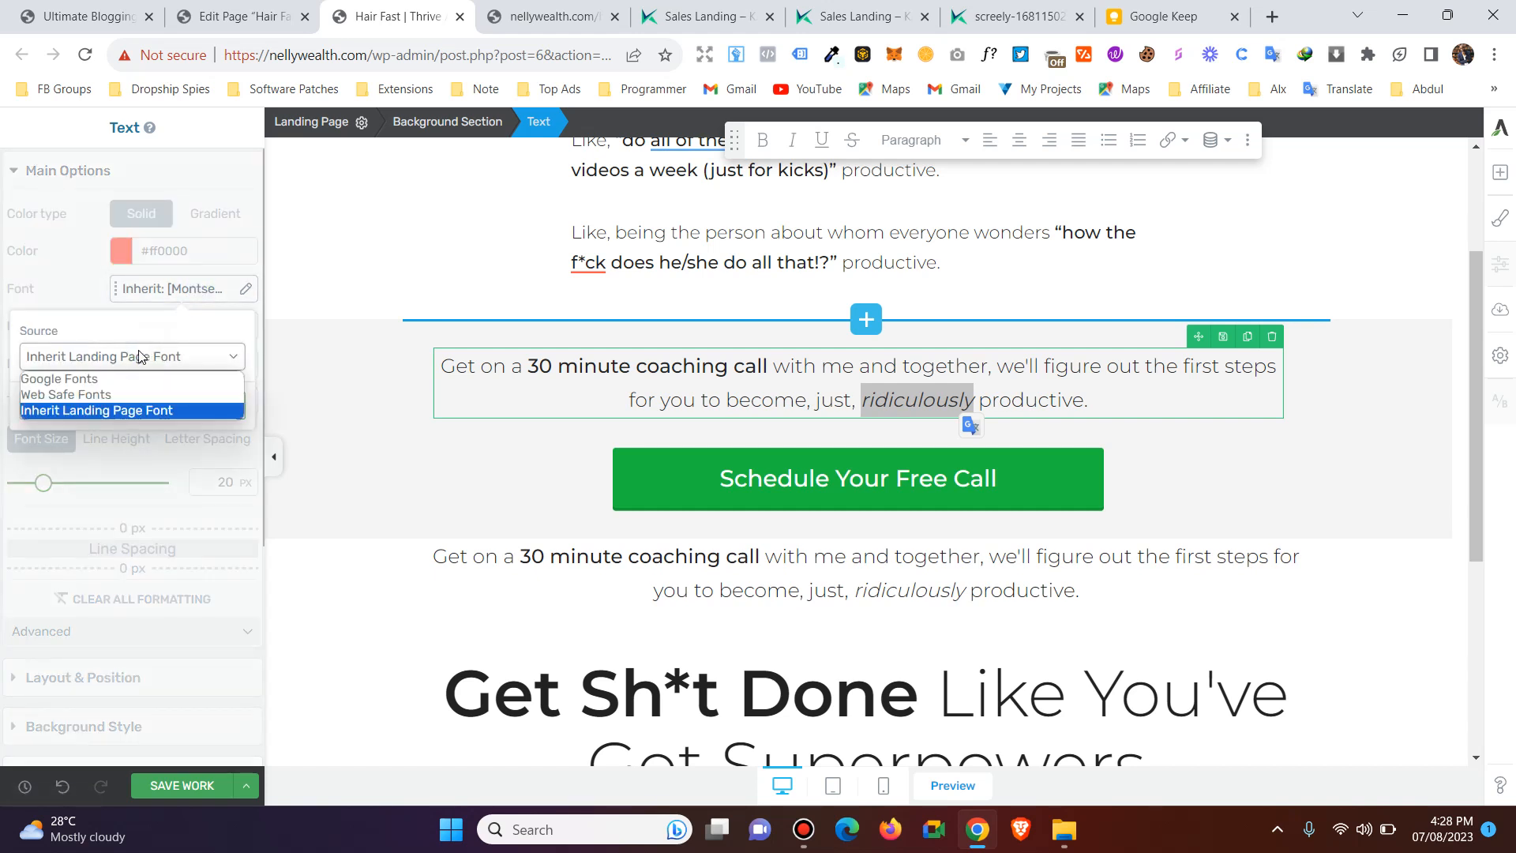
left_click(116, 394)
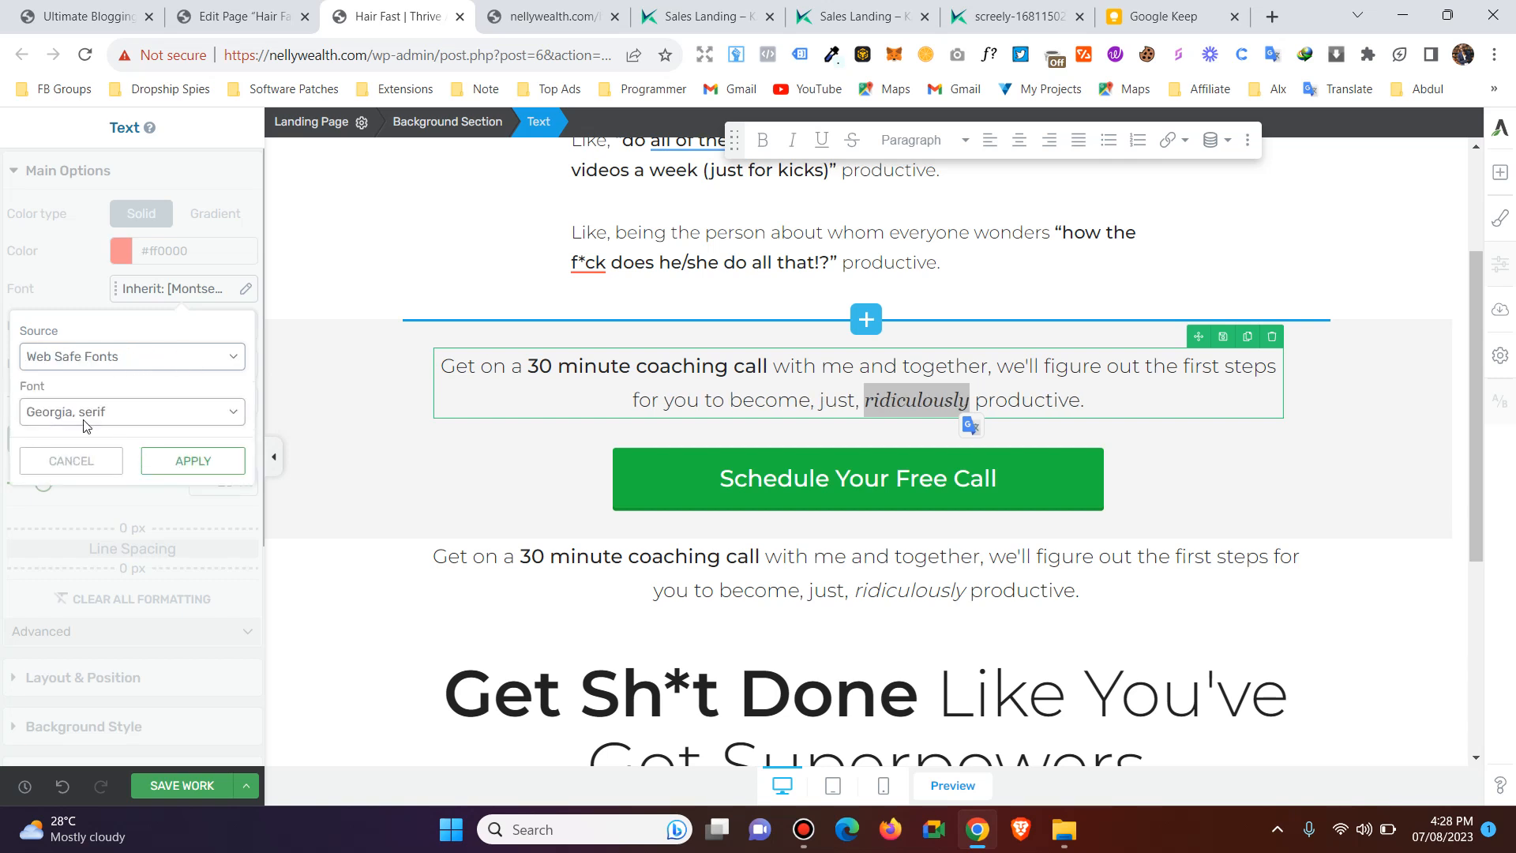
left_click(100, 412)
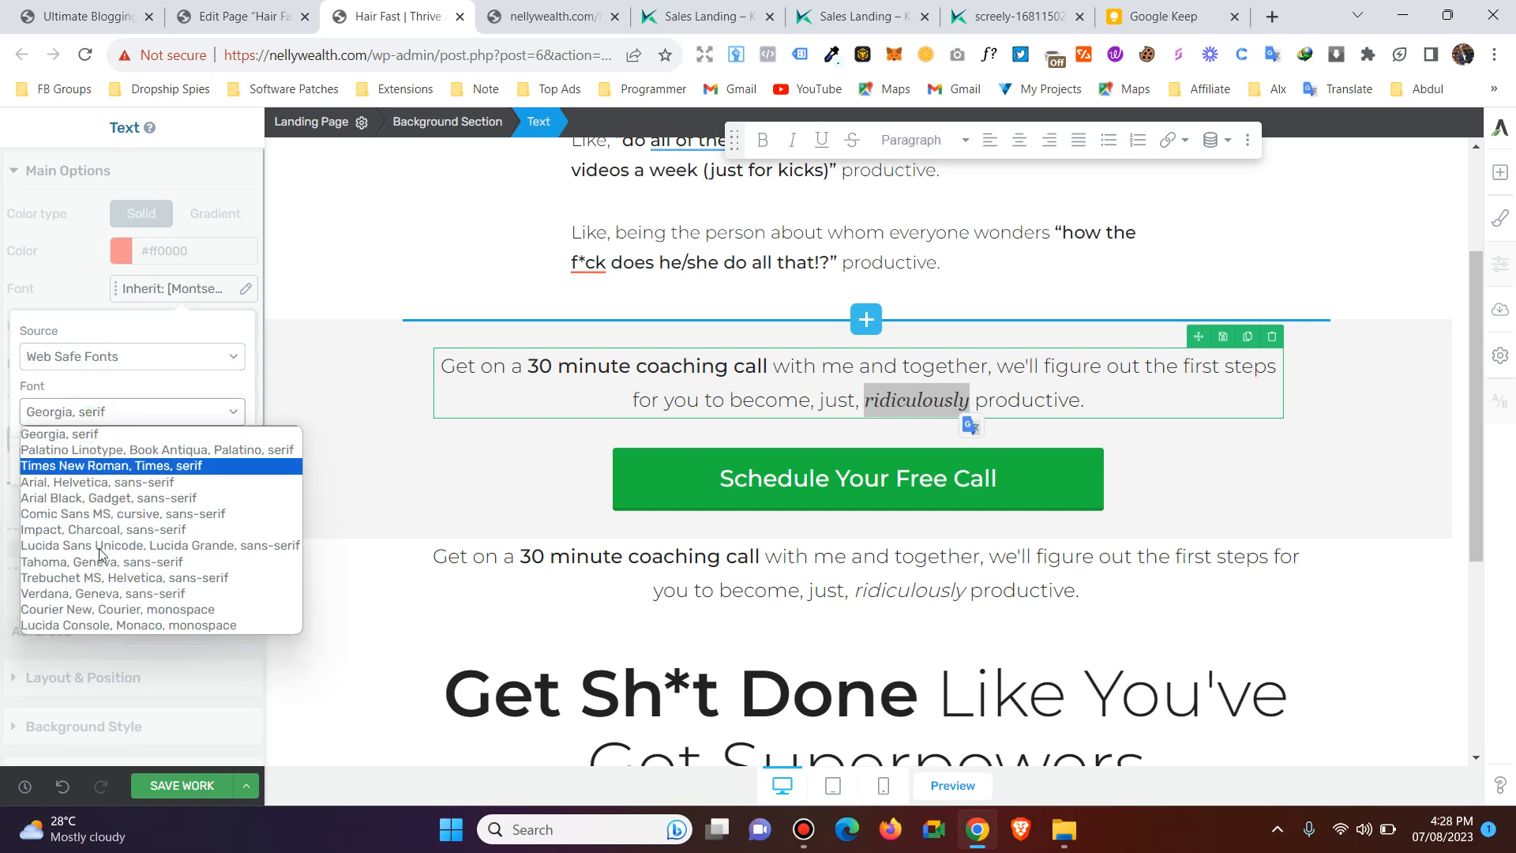
left_click(123, 399)
Switch the font source of the word "ridiculously" to Google Fonts and look through the available font list.
left_click(122, 356)
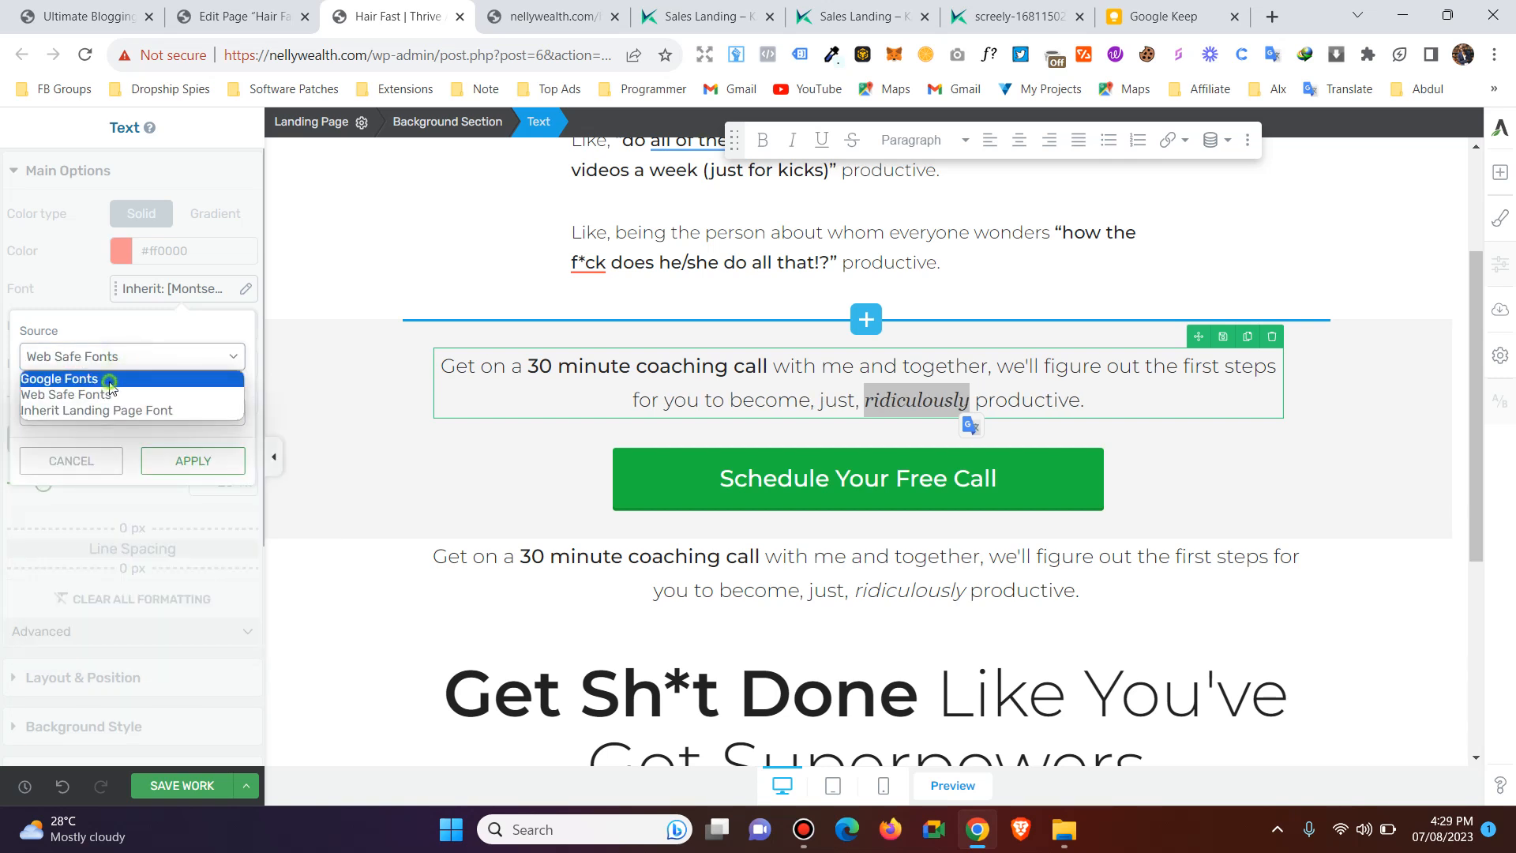
left_click(110, 379)
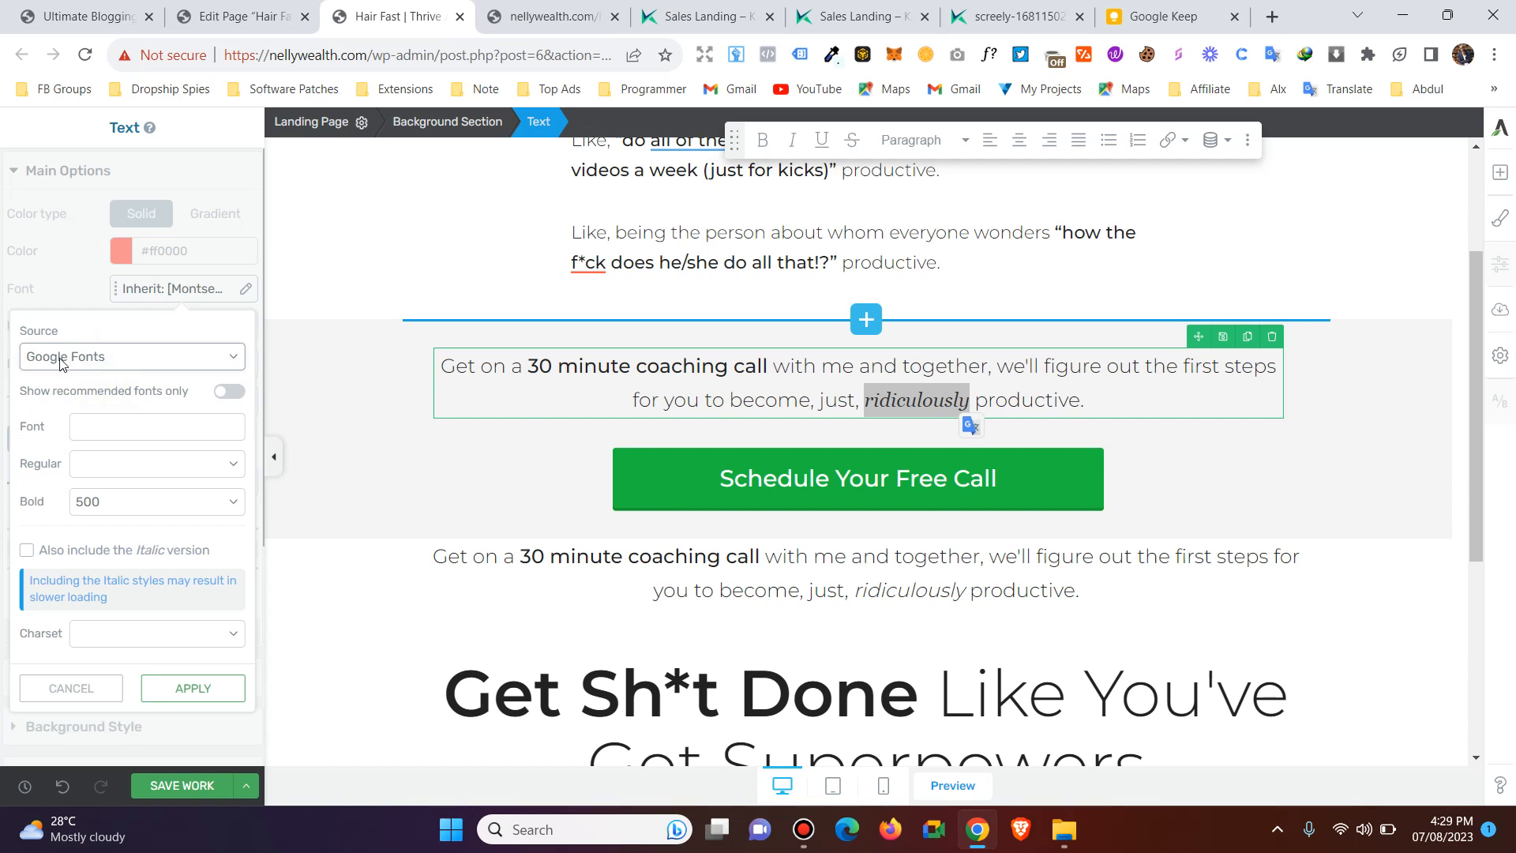
left_click(124, 423)
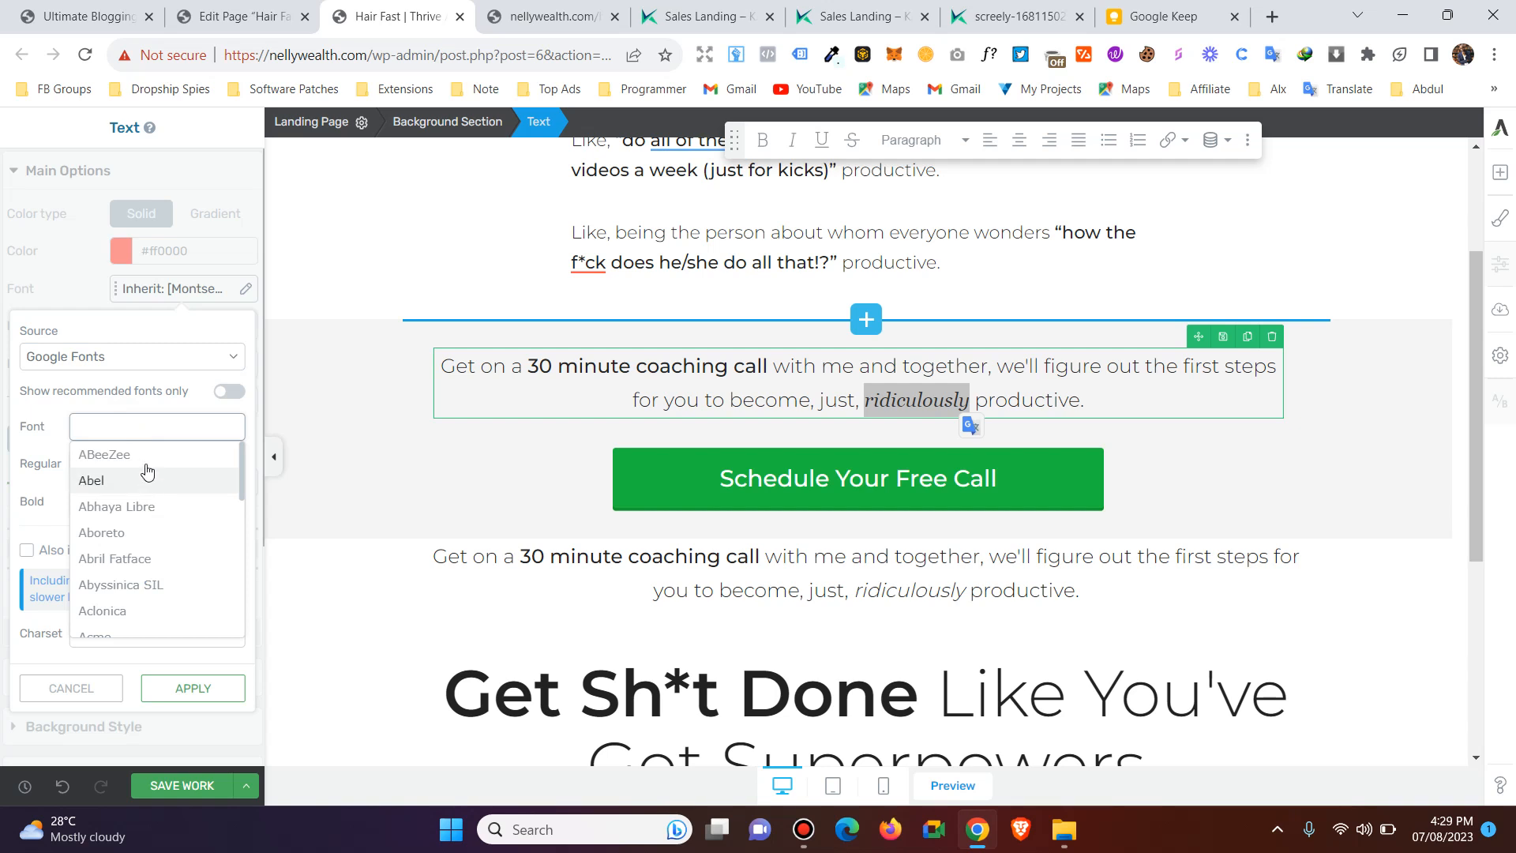
scroll(154, 490, "down", 5)
scroll(157, 509, "down", 5)
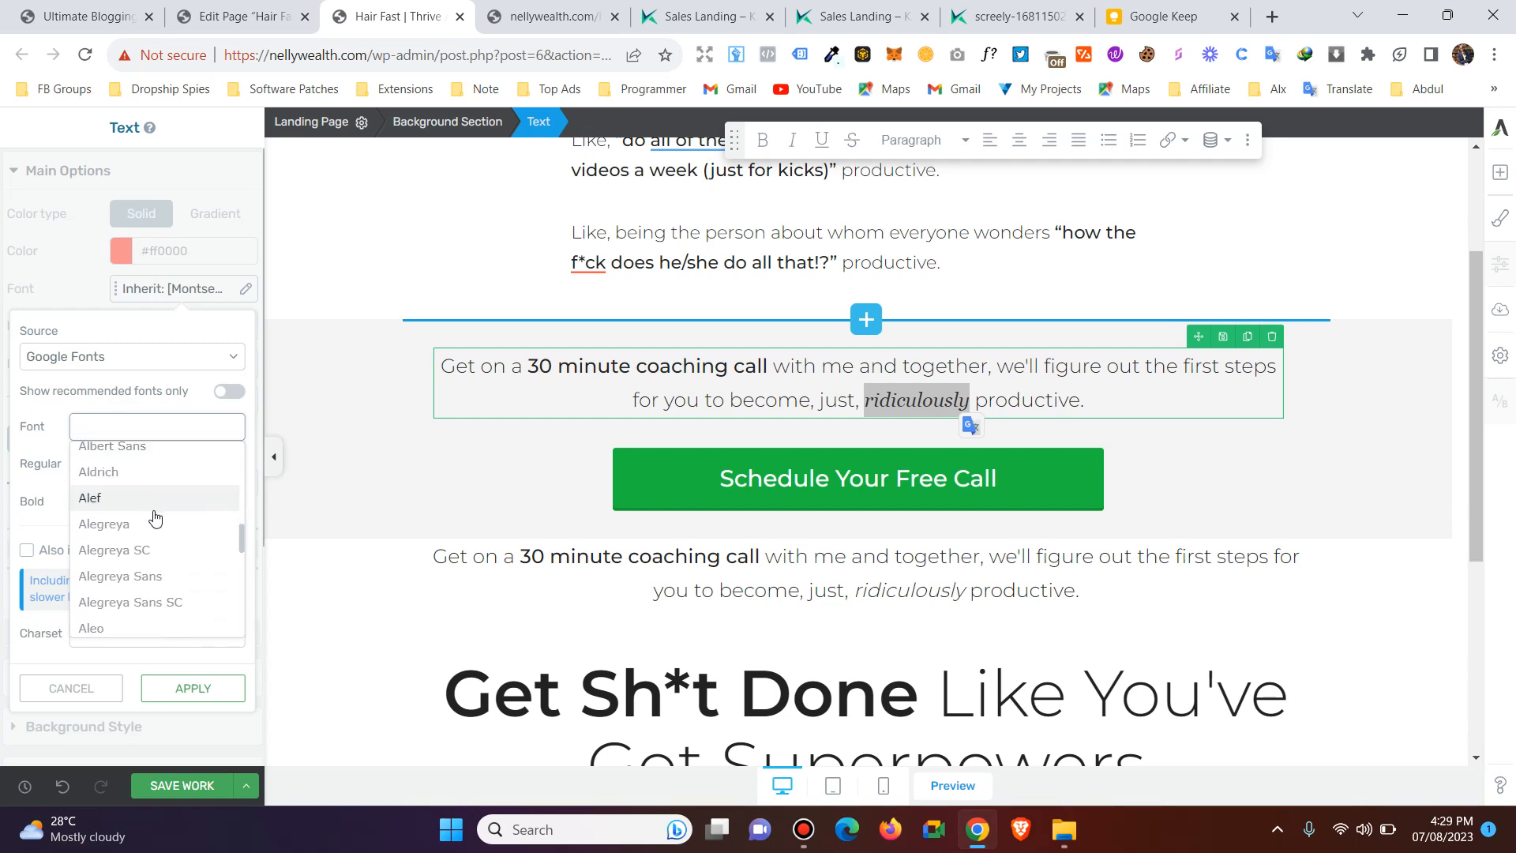
scroll(156, 548, "down", 8)
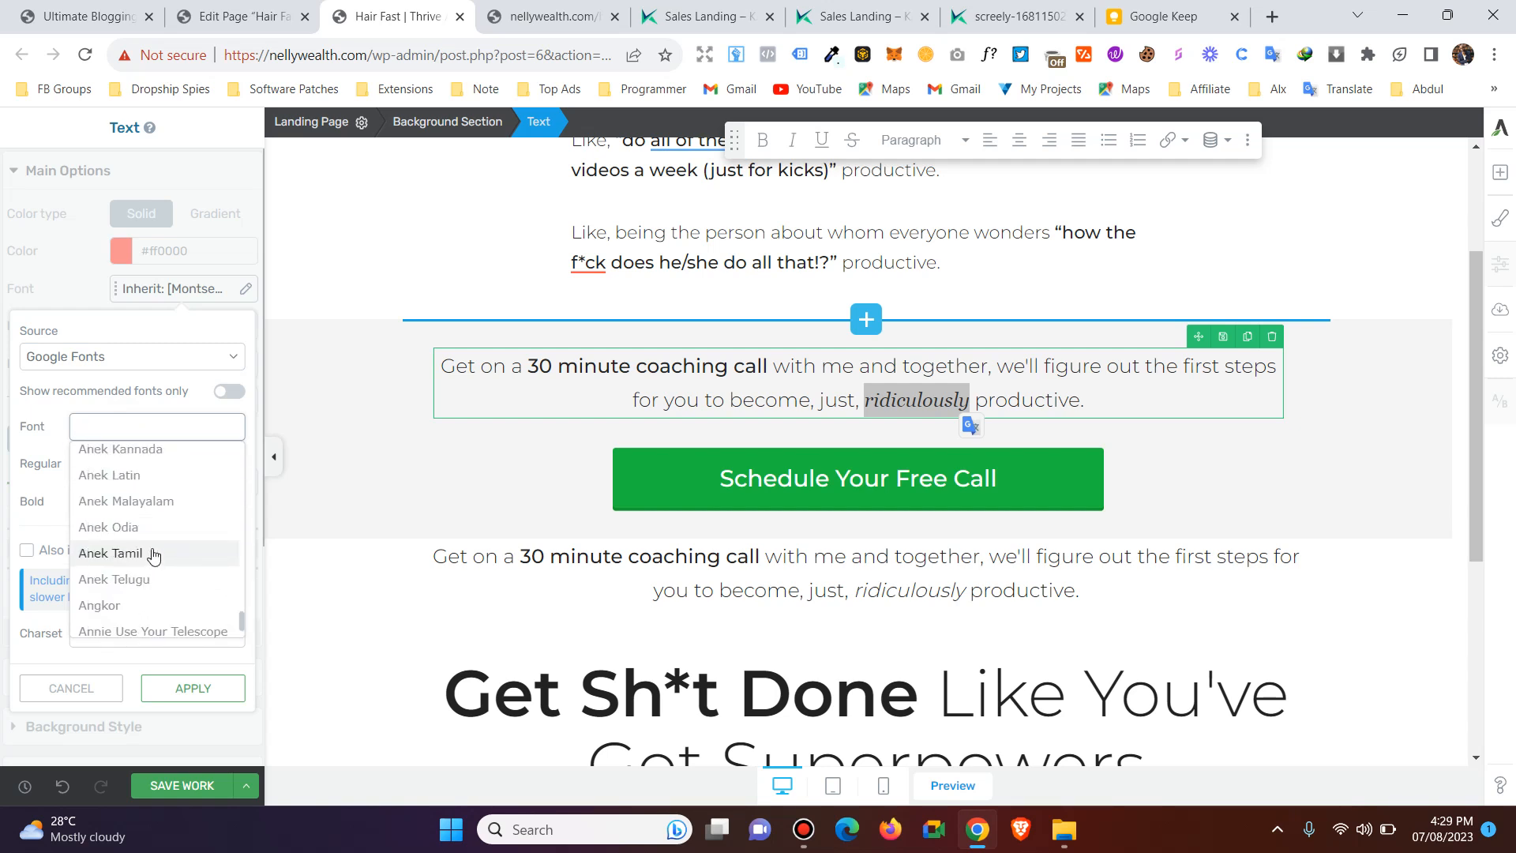
scroll(164, 537, "down", 3)
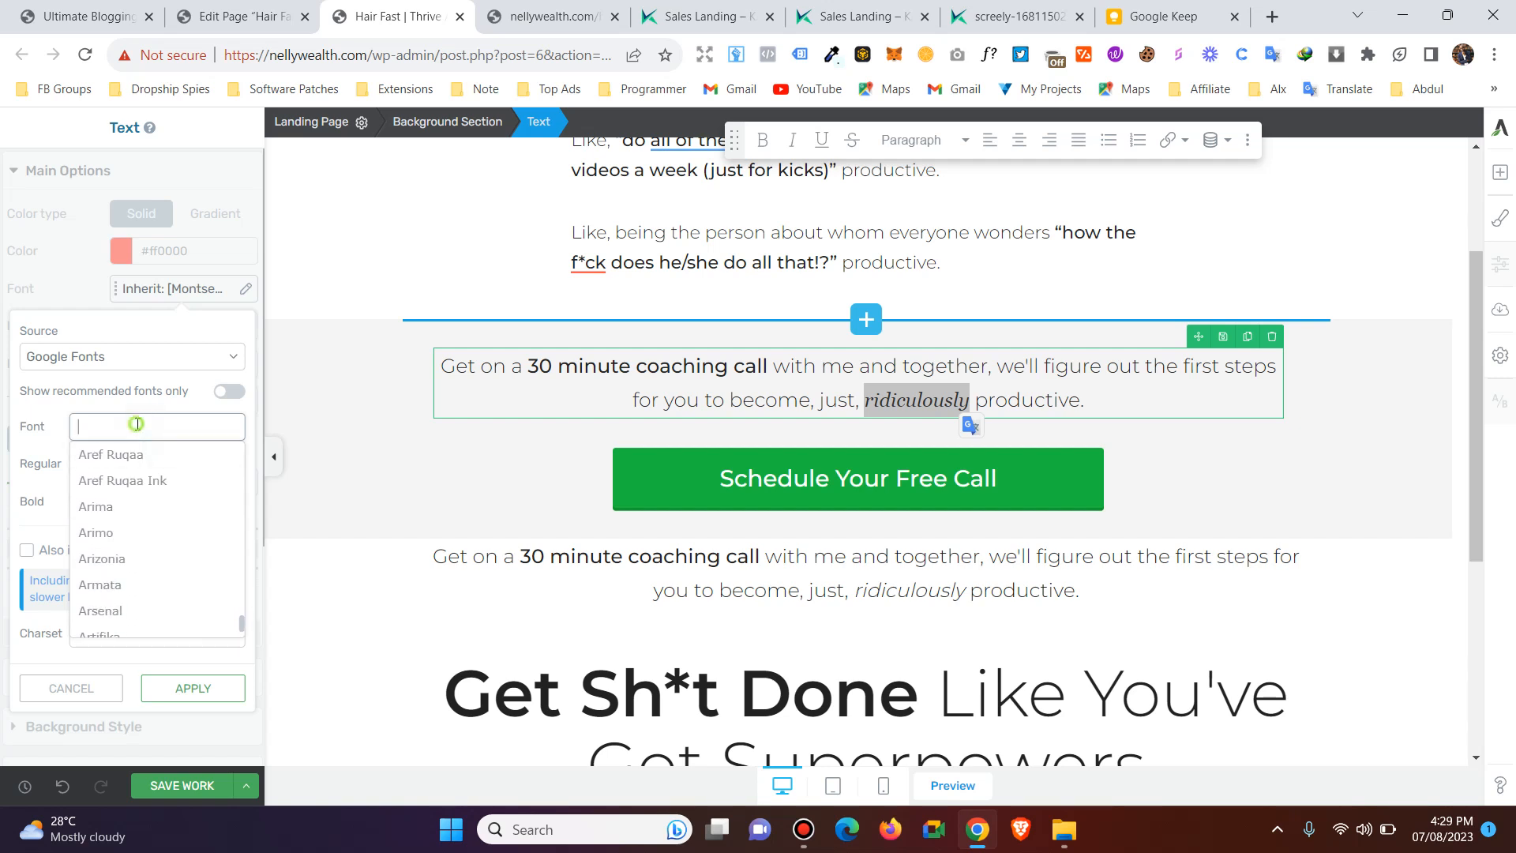
left_click(53, 428)
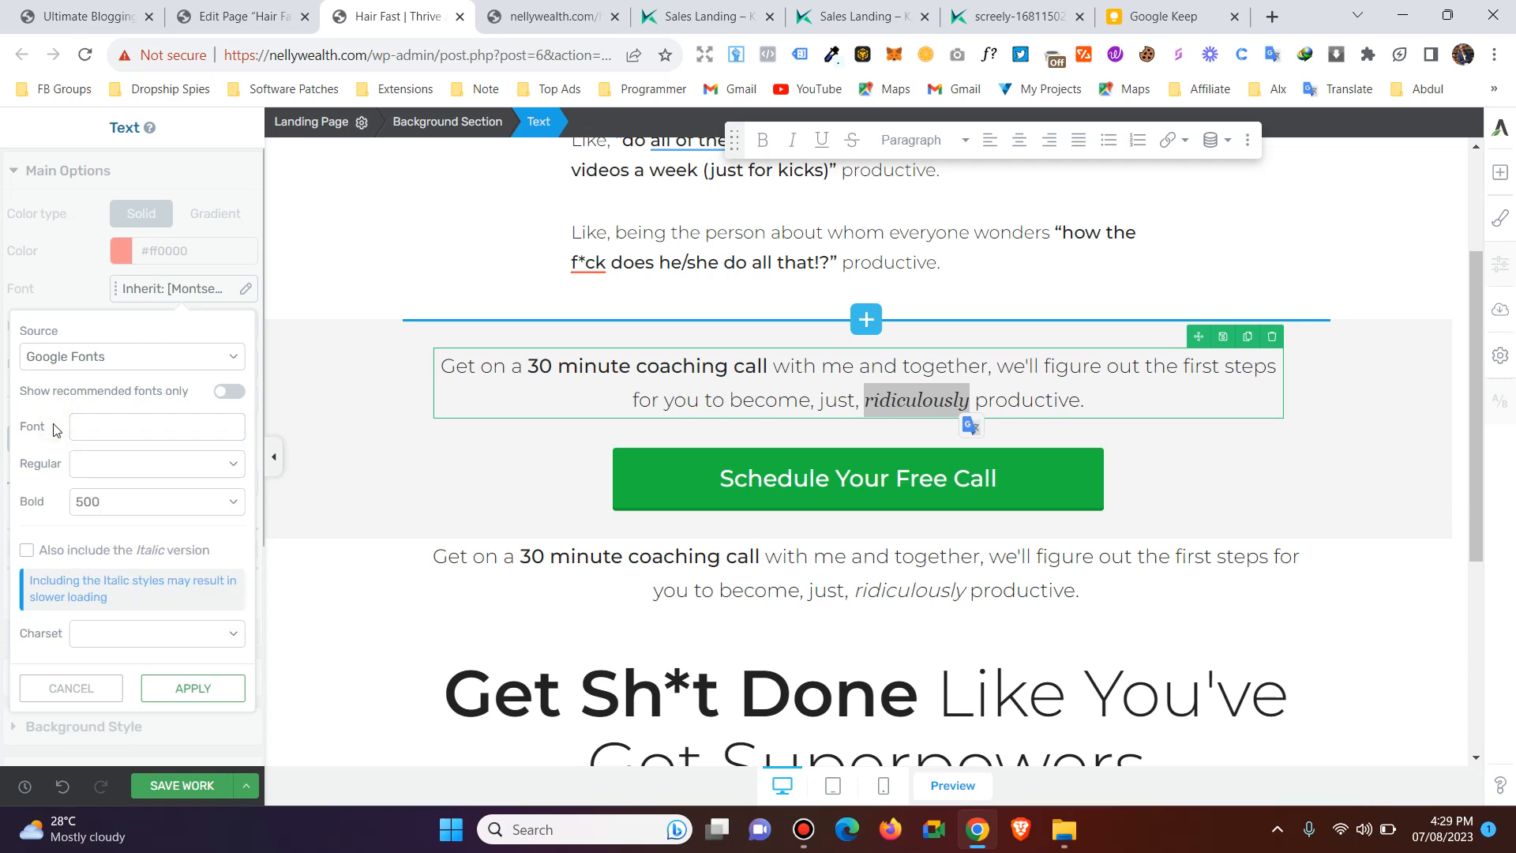
Select the words "Get Sh*t Done" in the large headline below the coaching call text.
scroll(1009, 356, "down", 2)
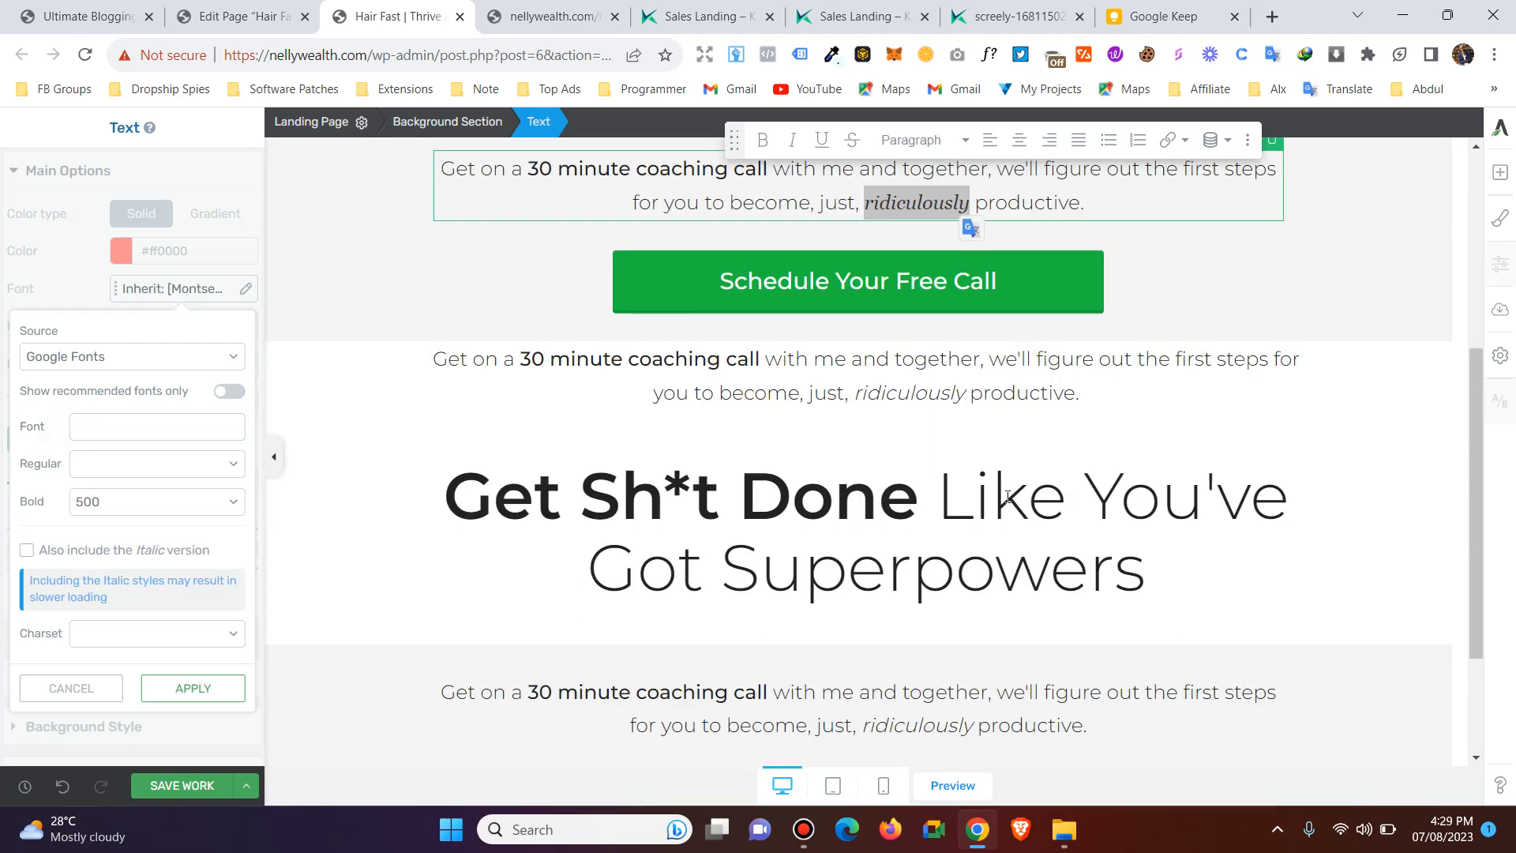
left_click(924, 490)
left_click_drag(920, 496, 443, 494)
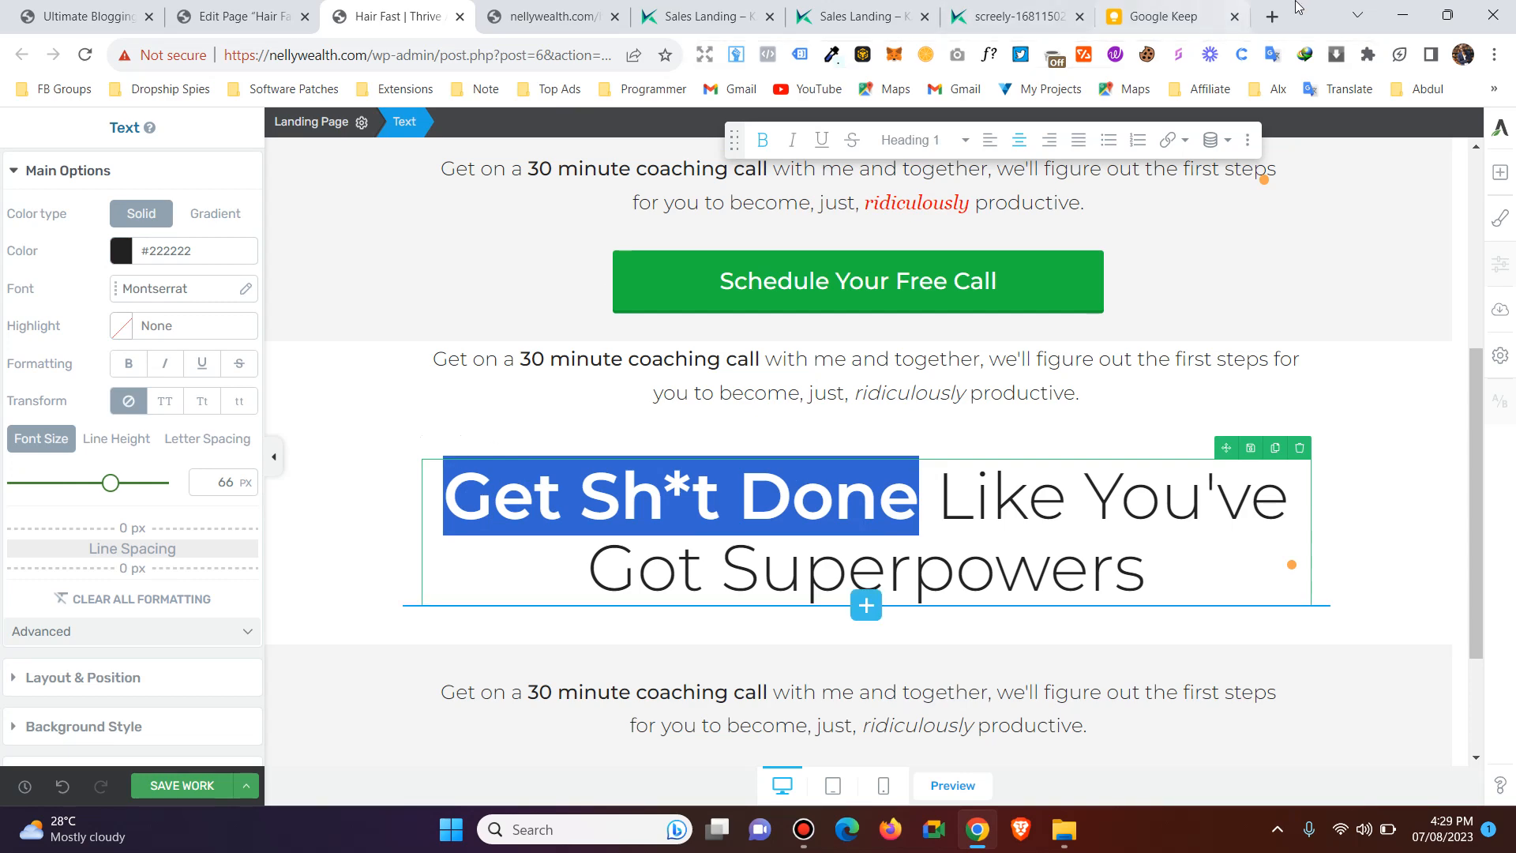
Search the web for "google font" in a new browser tab and open the Google Fonts website.
left_click(1272, 15)
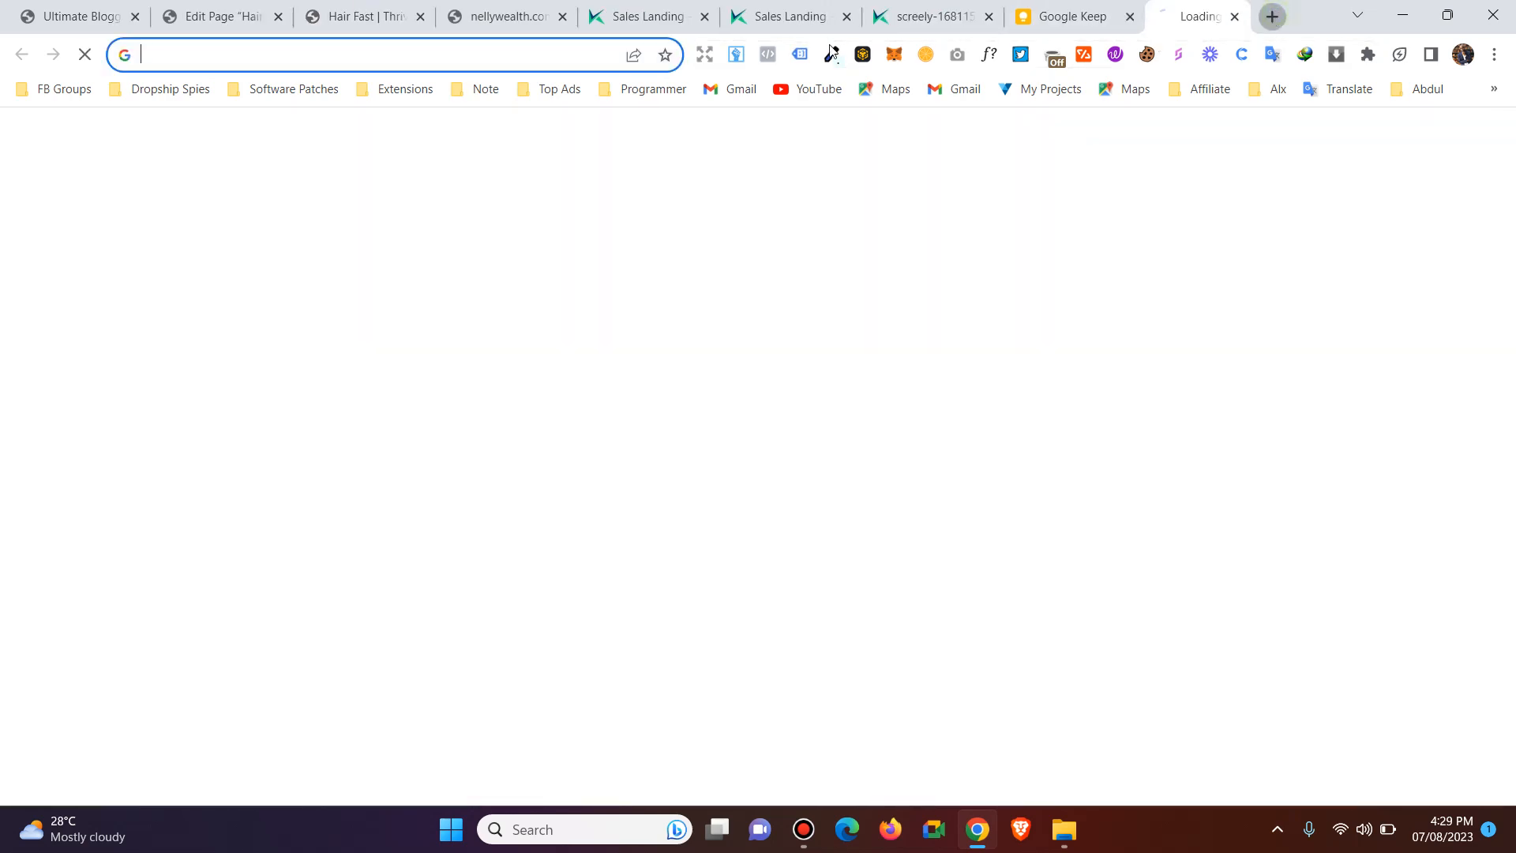
left_click(474, 56)
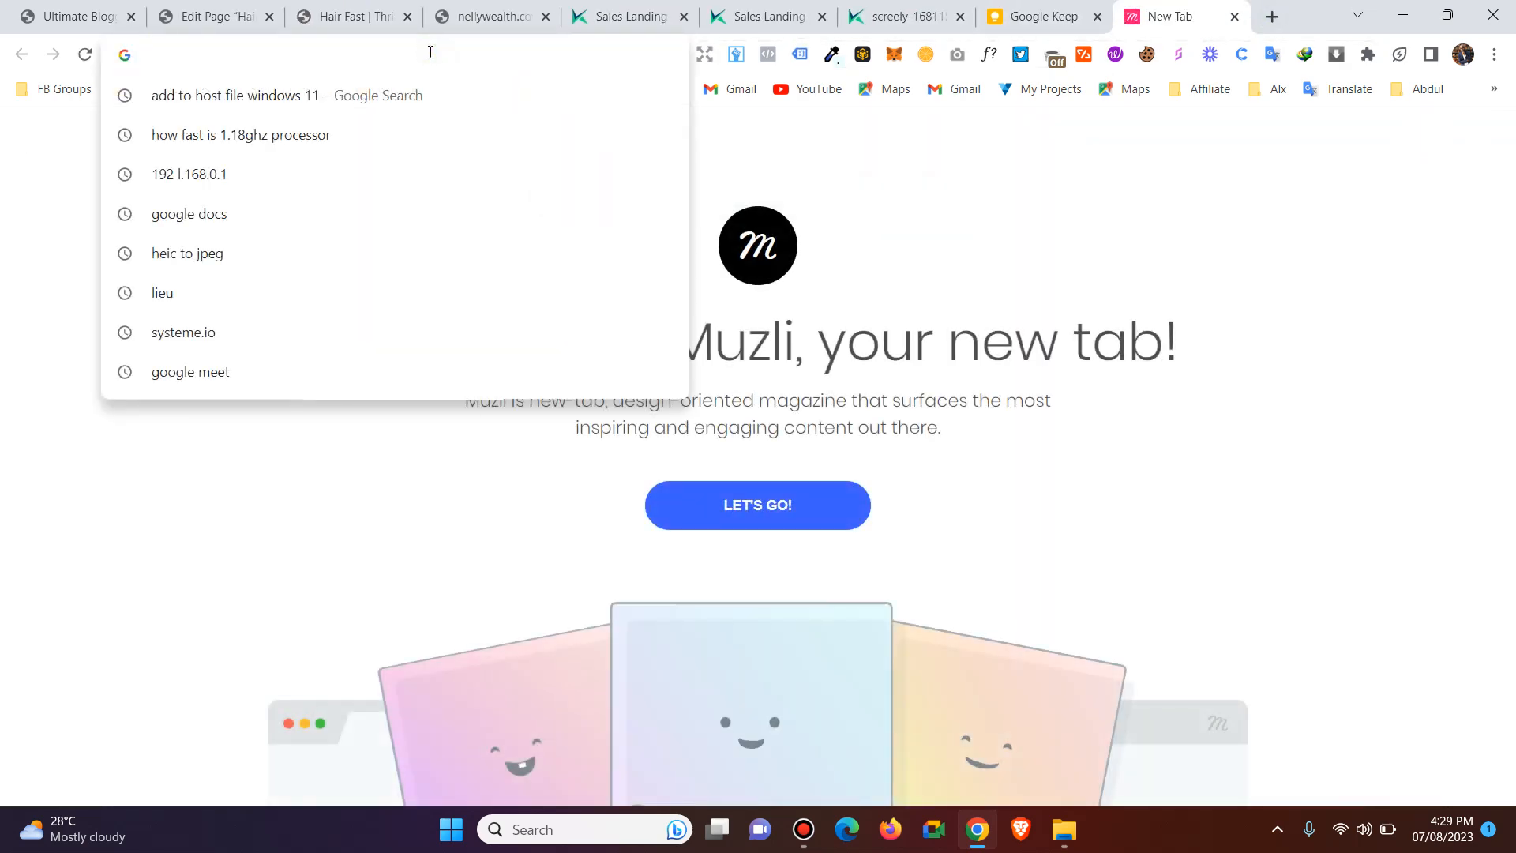
type("google font")
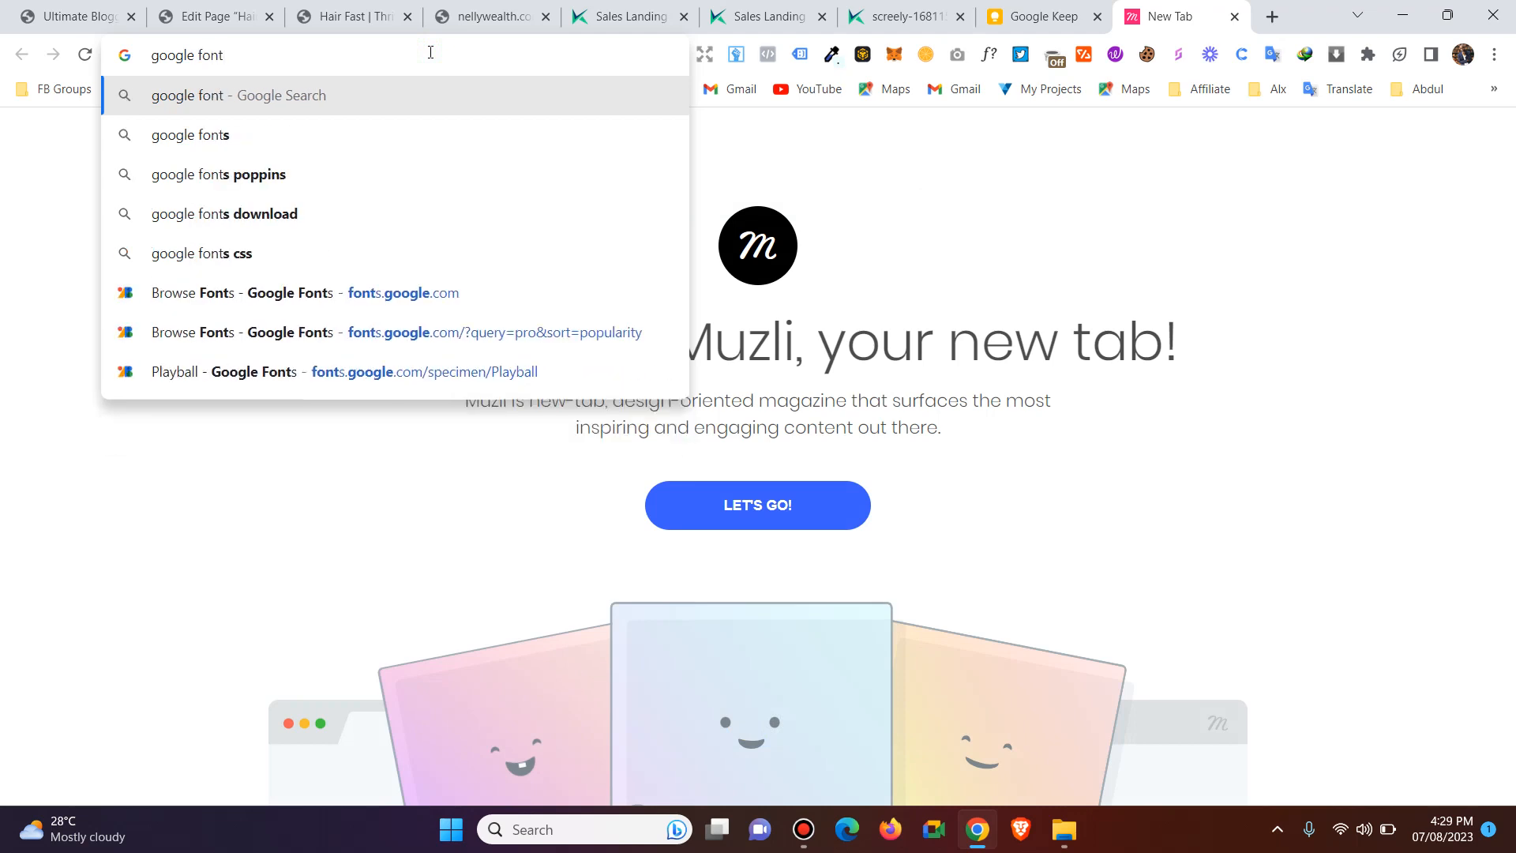
key("Return")
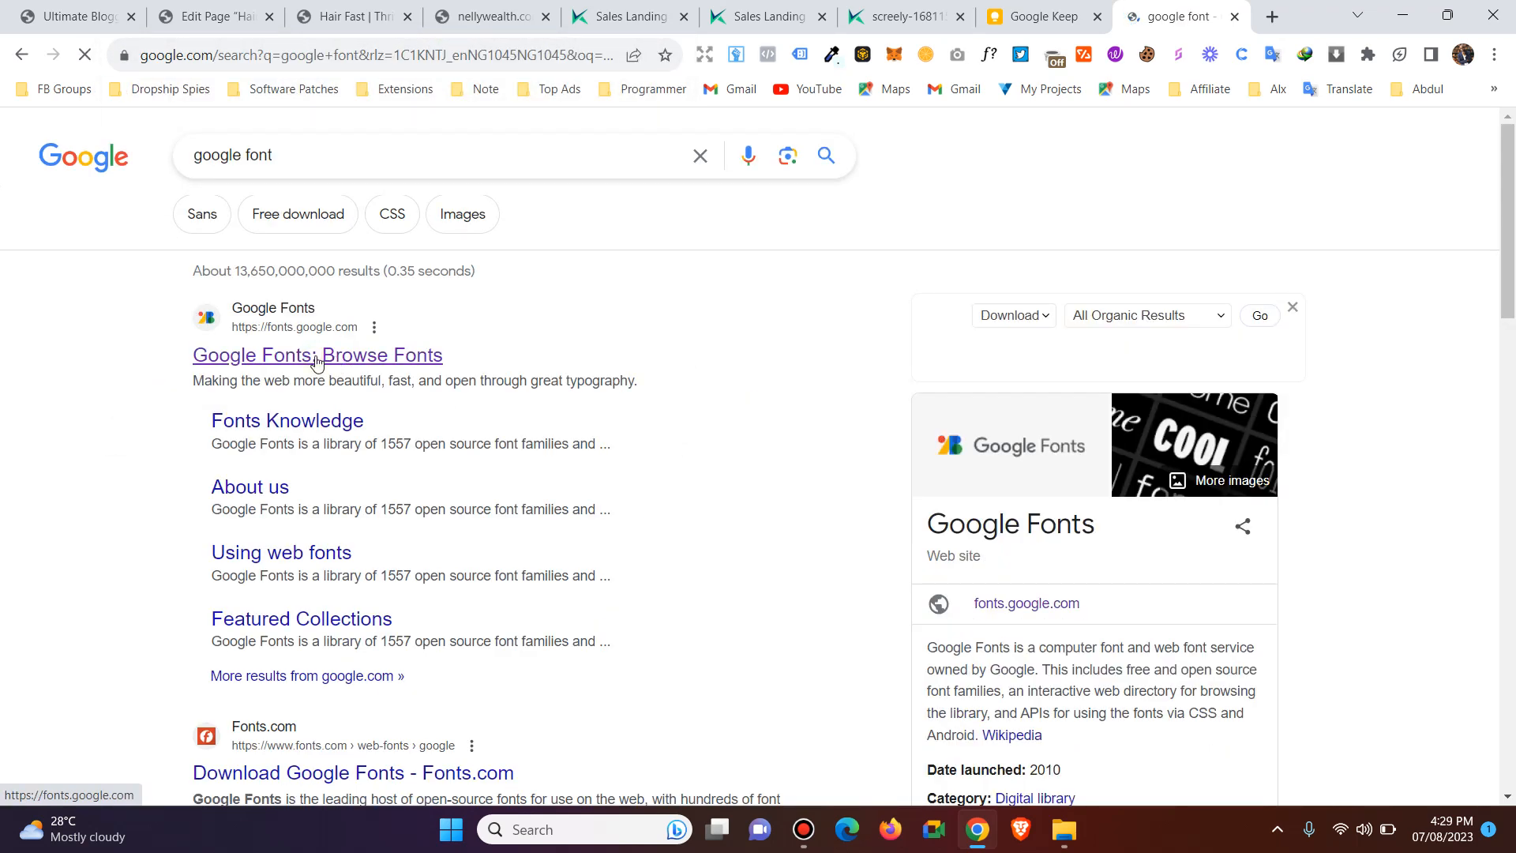
left_click(321, 361)
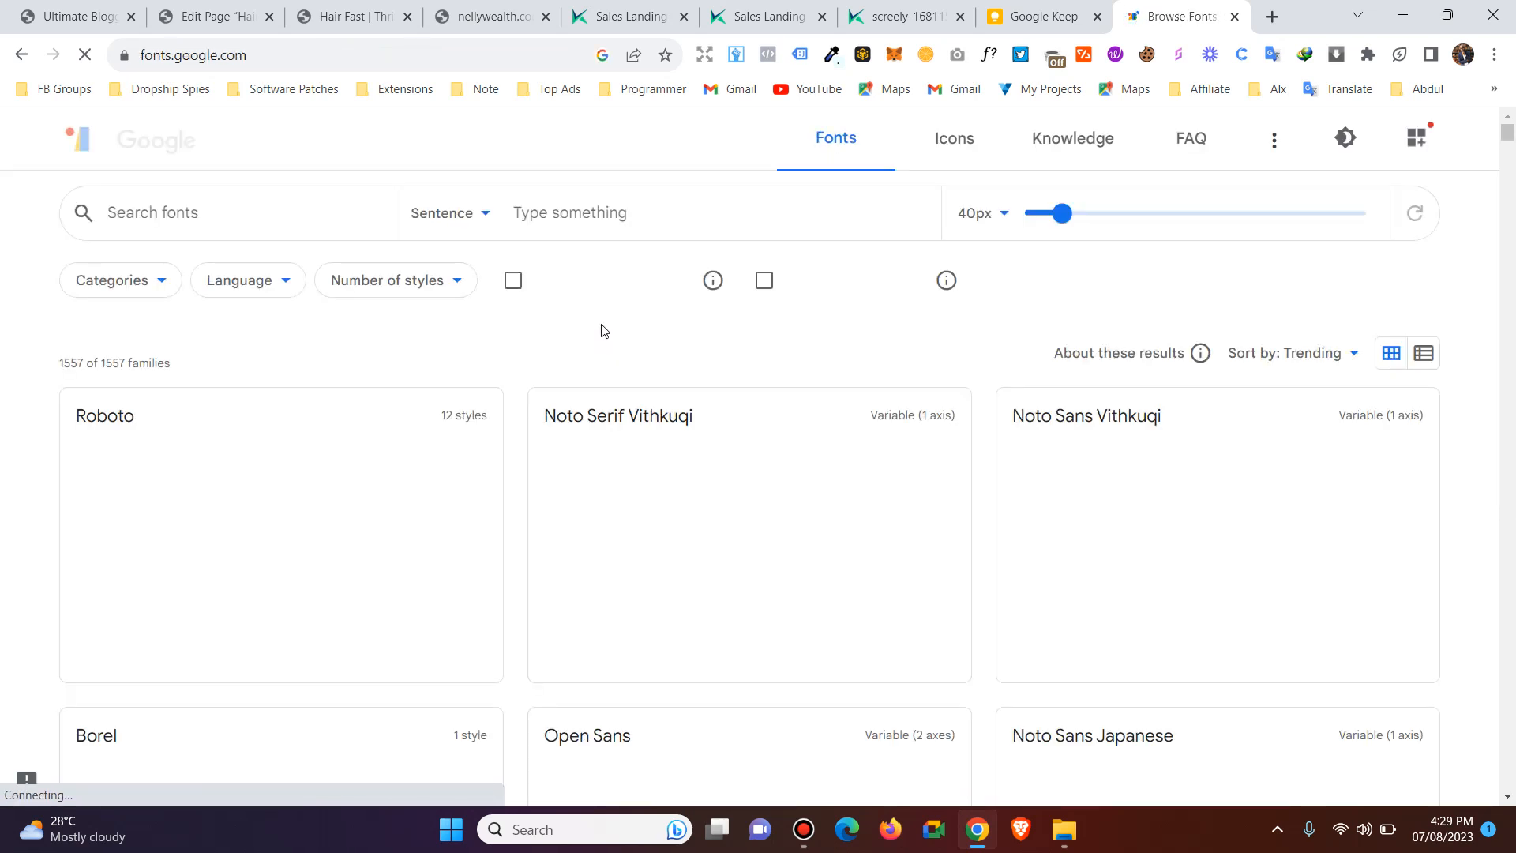
Examine the sample previews of the trending font families to compare their styles.
scroll(656, 312, "down", 1)
scroll(662, 311, "up", 1)
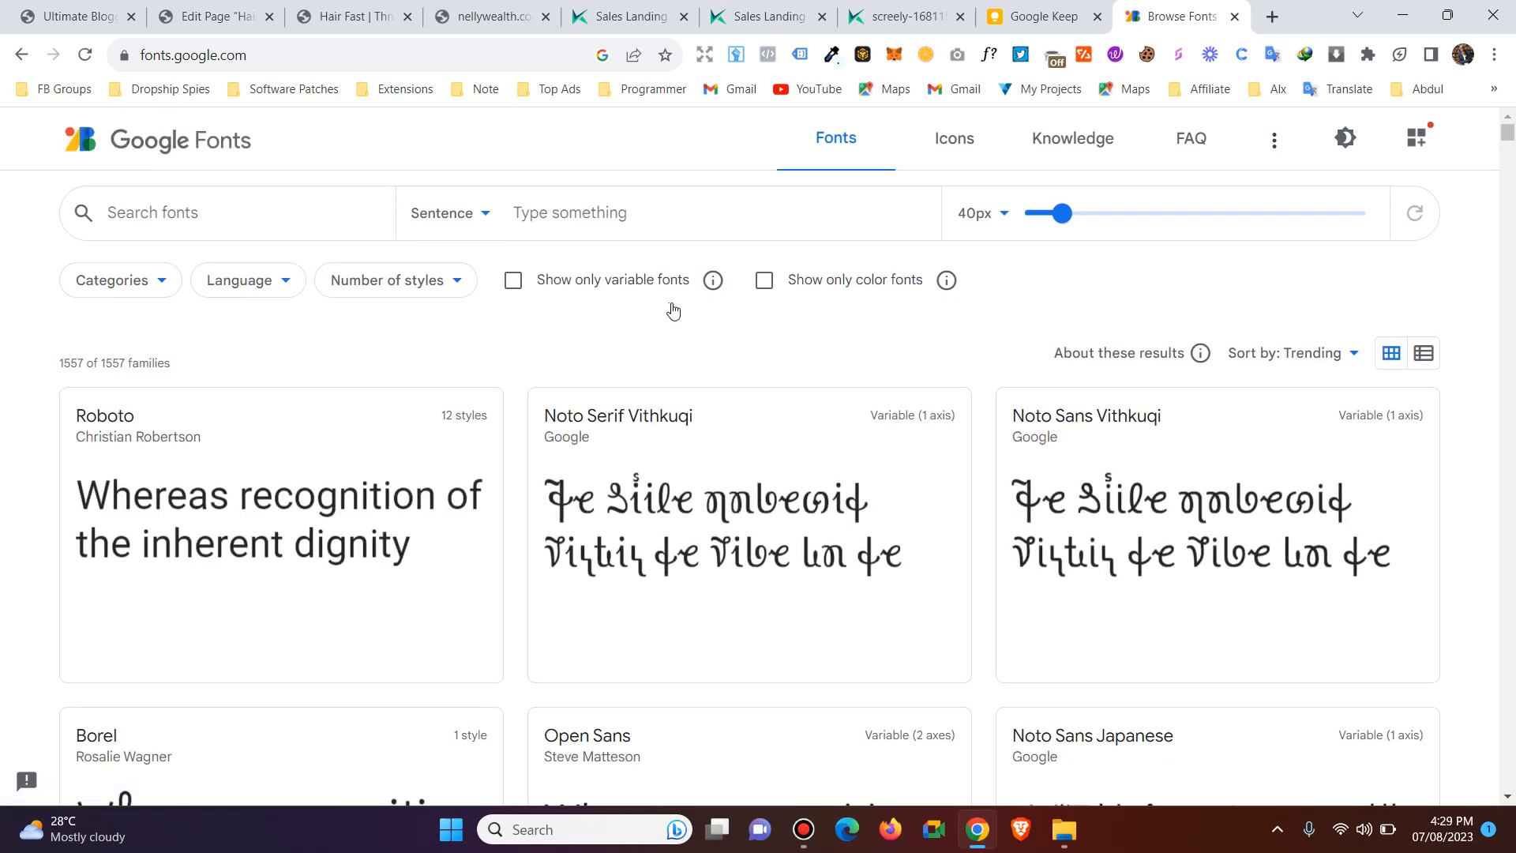
scroll(993, 391, "down", 5)
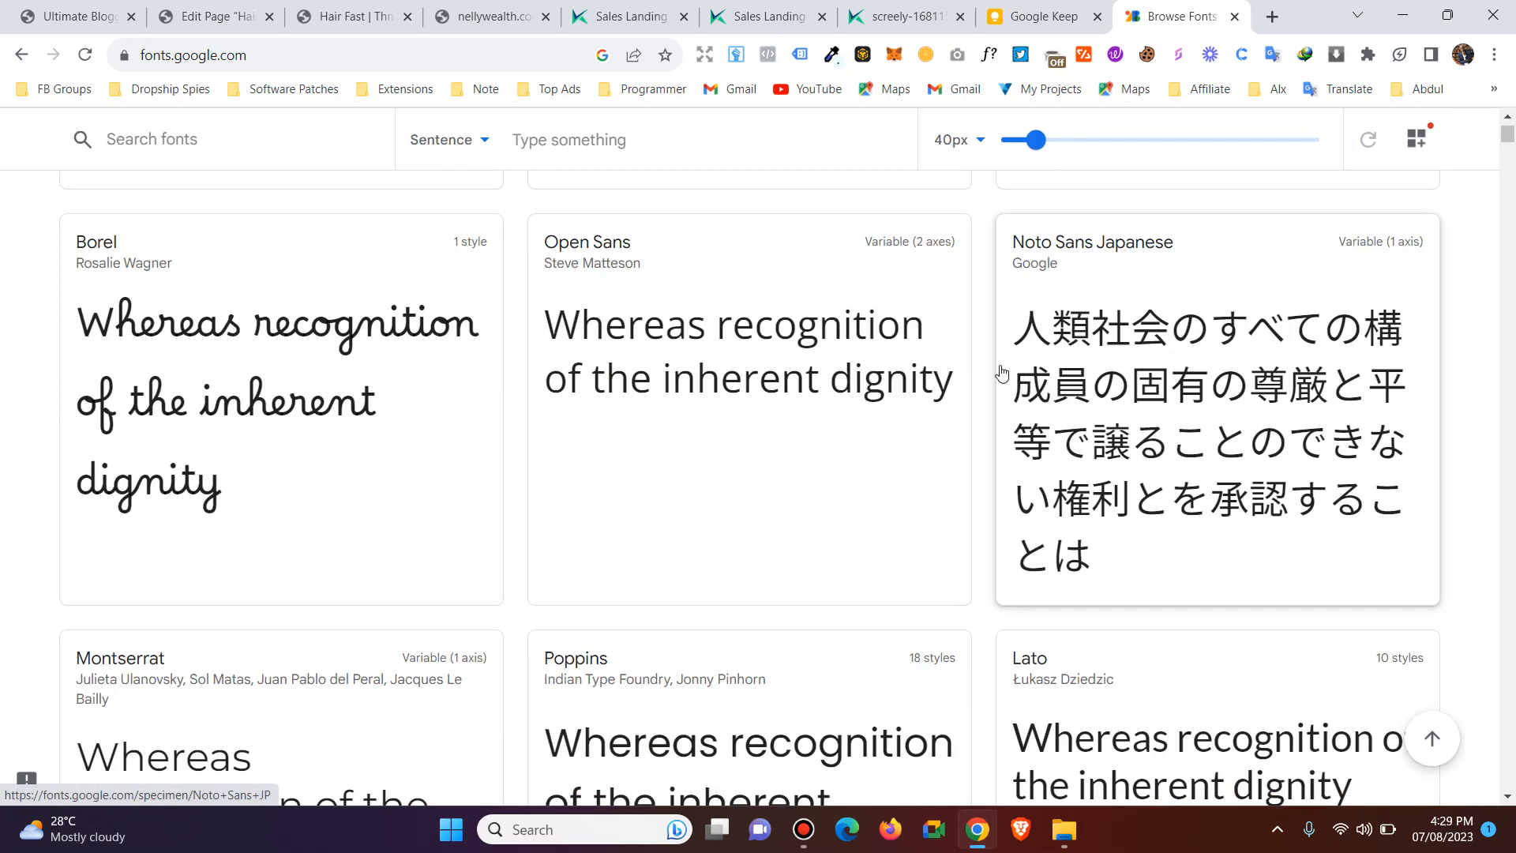
scroll(987, 383, "down", 4)
scroll(993, 382, "down", 7)
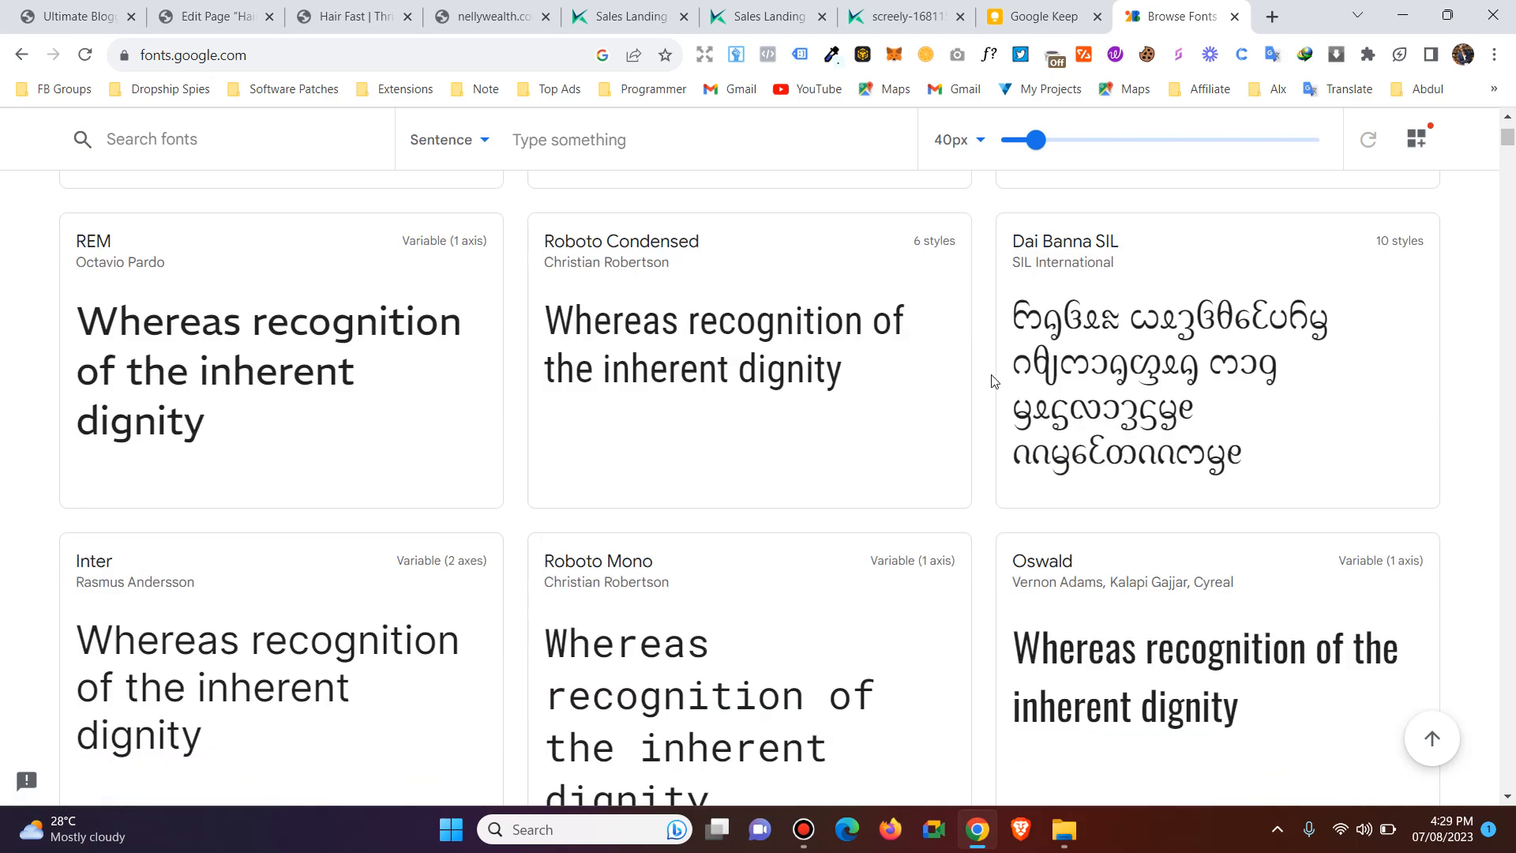
scroll(993, 381, "down", 15)
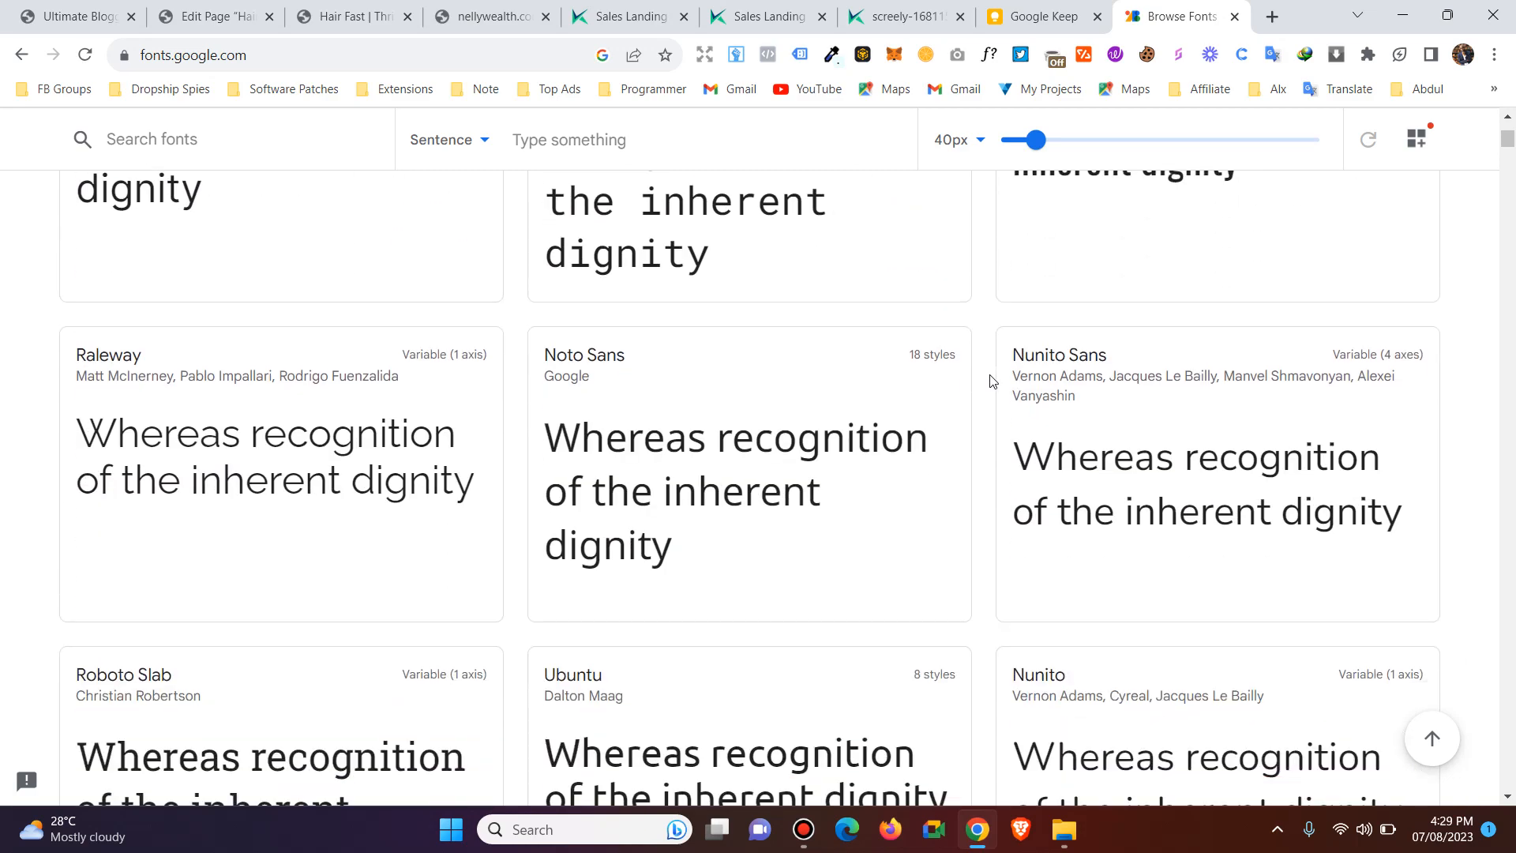
scroll(992, 381, "down", 5)
scroll(993, 381, "up", 5)
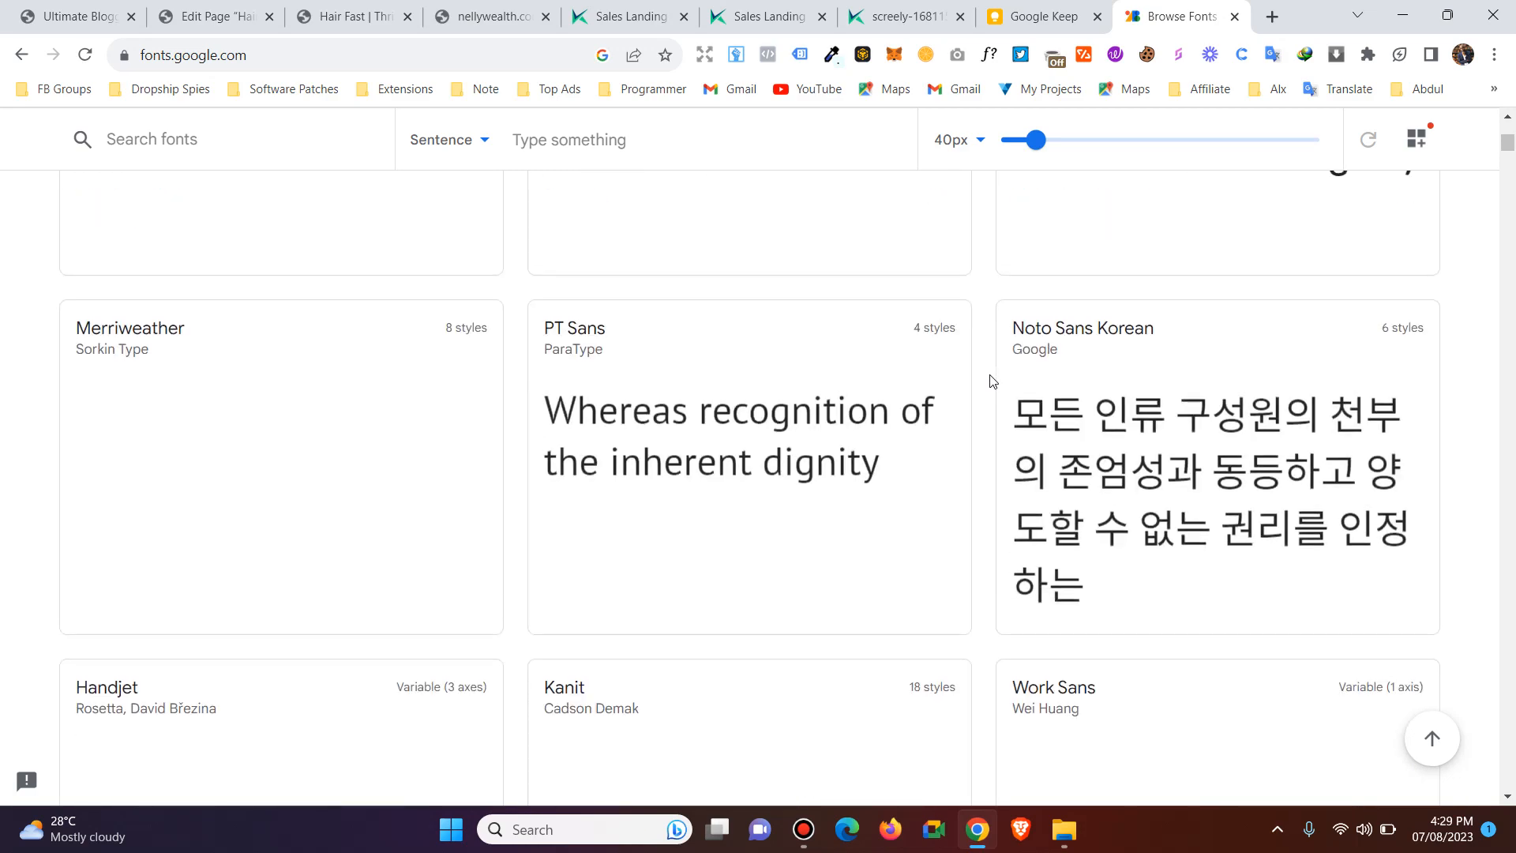
scroll(986, 387, "down", 3)
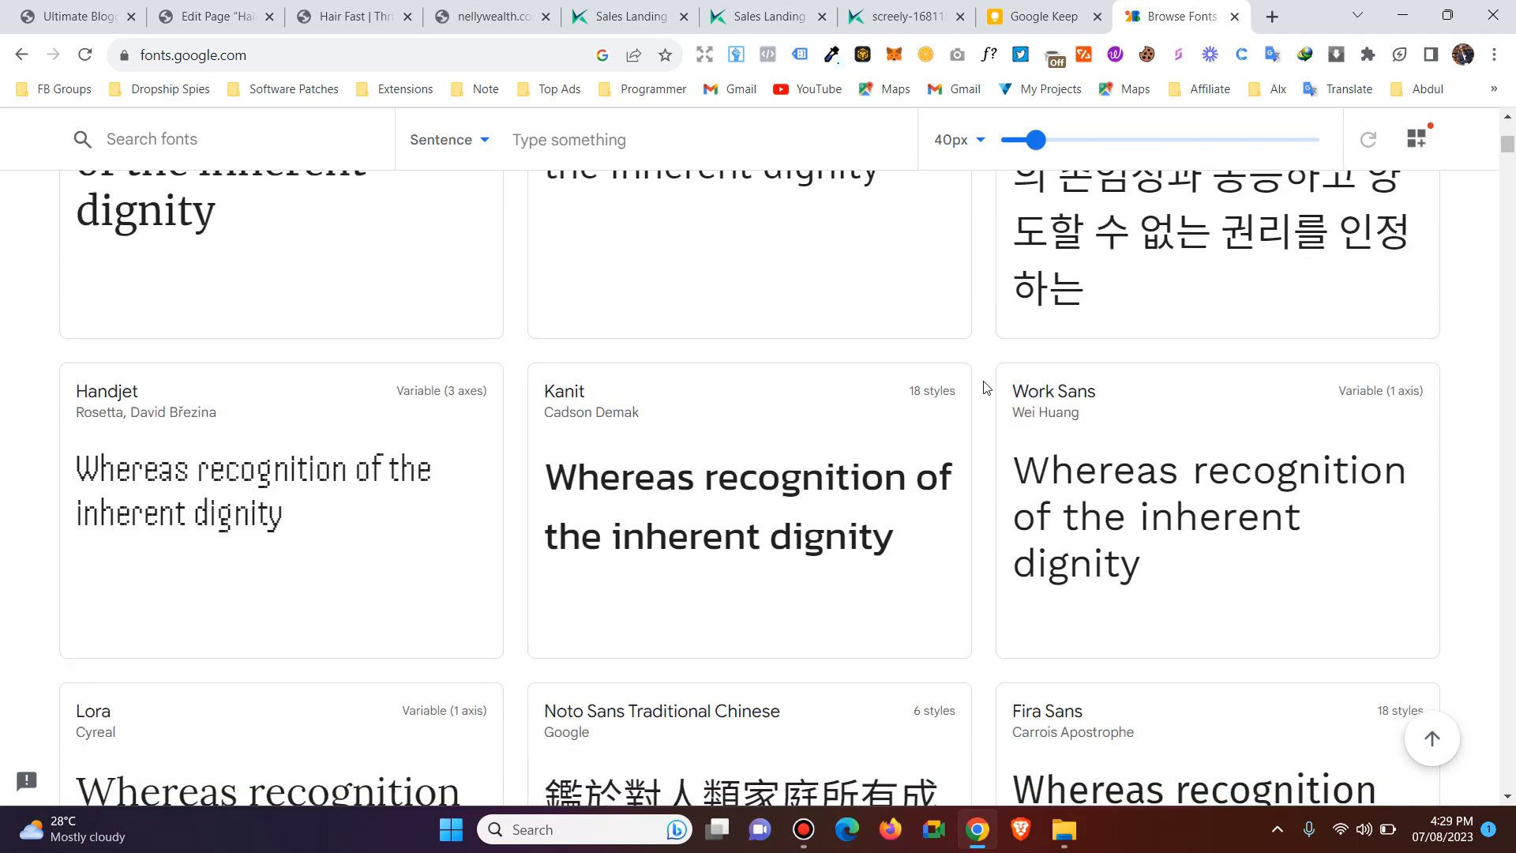
scroll(986, 389, "down", 10)
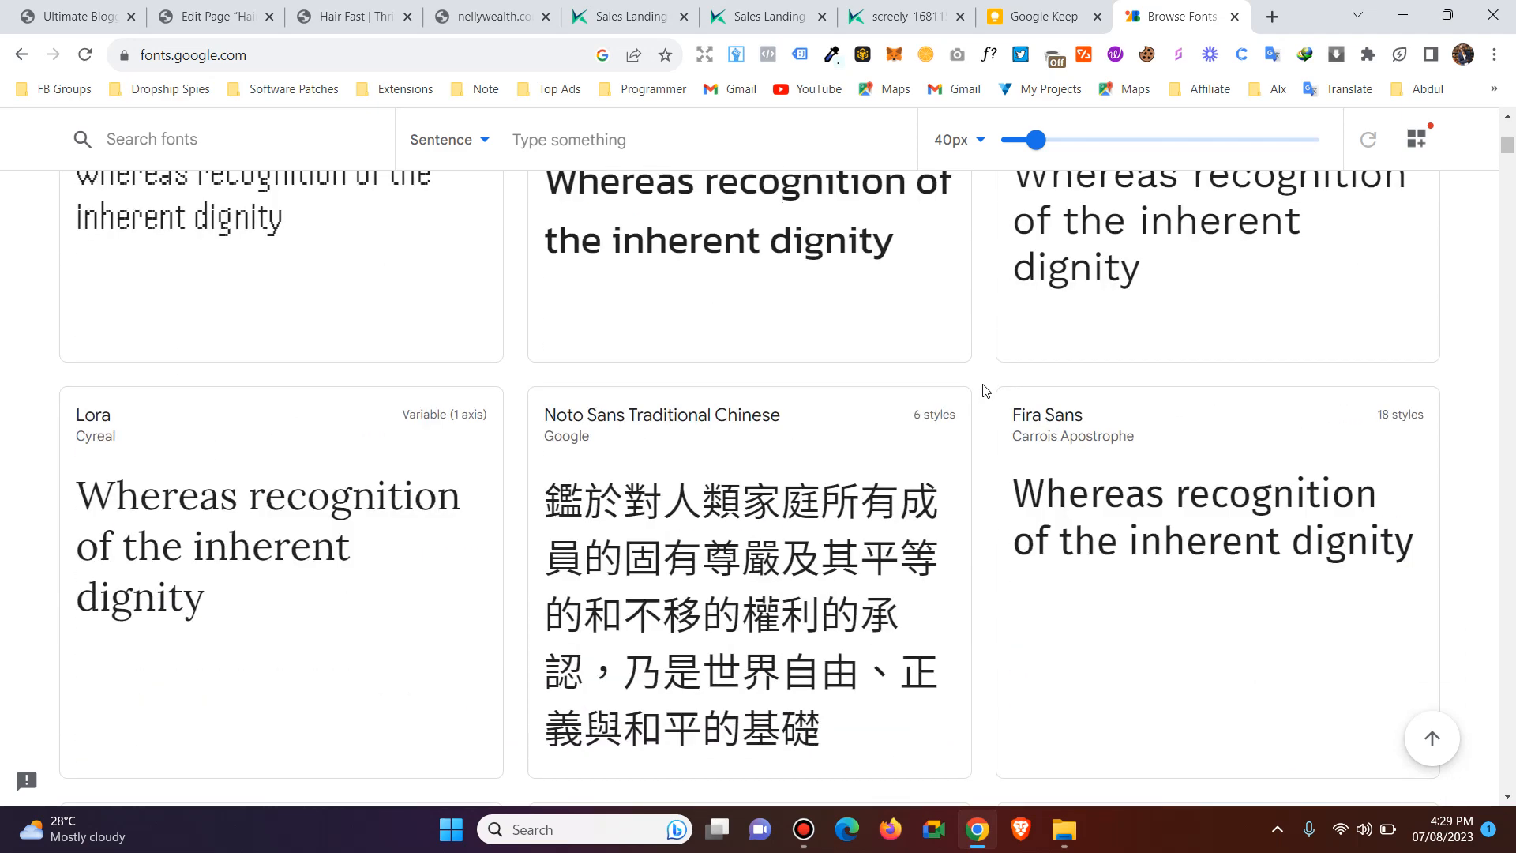
scroll(985, 390, "down", 1)
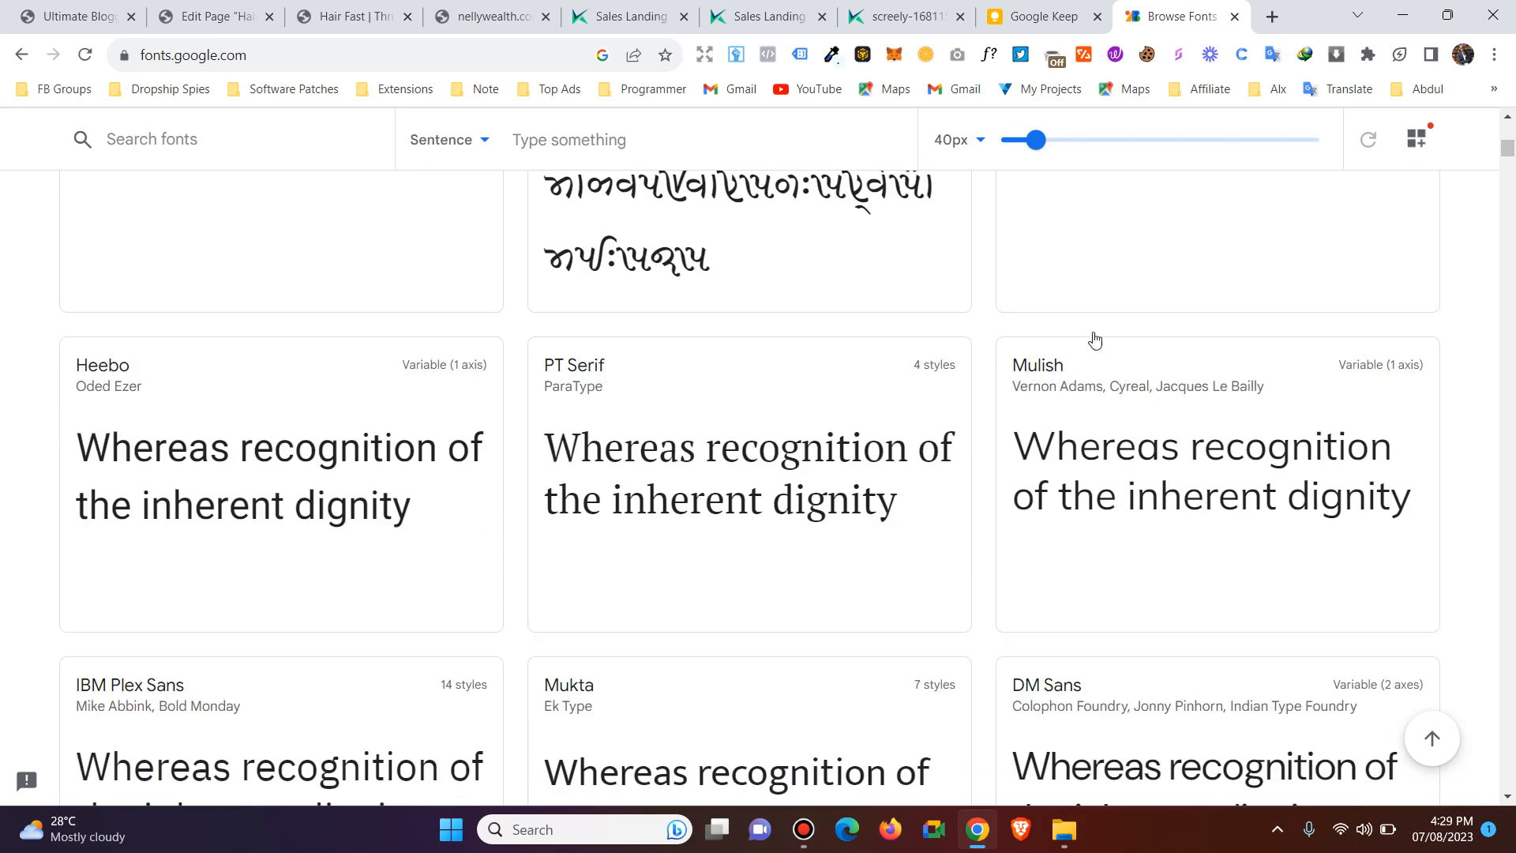
left_click_drag(1509, 147, 1510, 171)
scroll(960, 407, "down", 1)
scroll(960, 408, "down", 18)
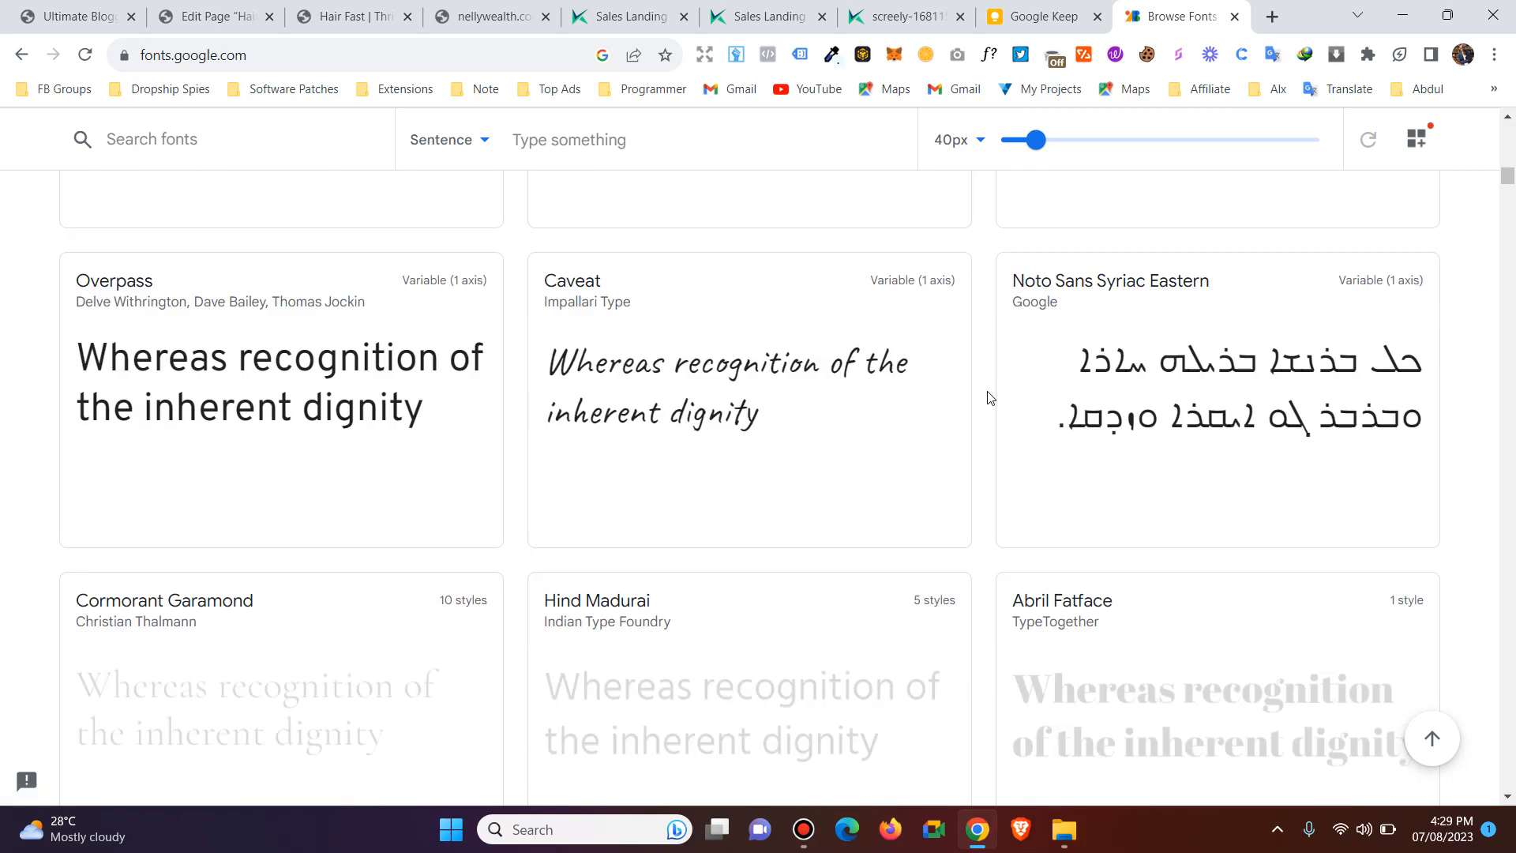
scroll(991, 397, "up", 3)
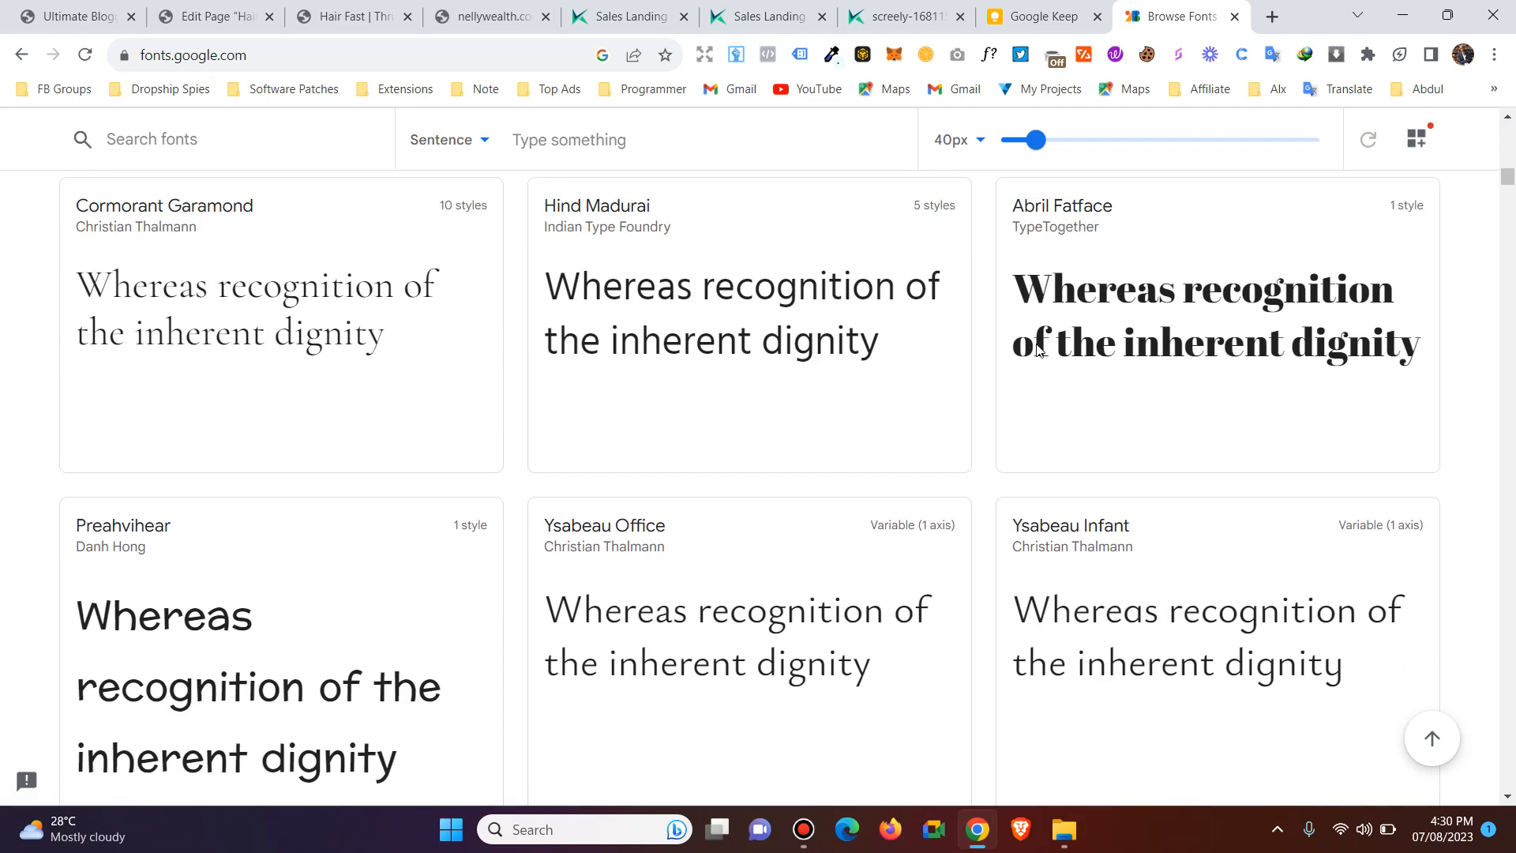
scroll(1083, 341, "down", 8)
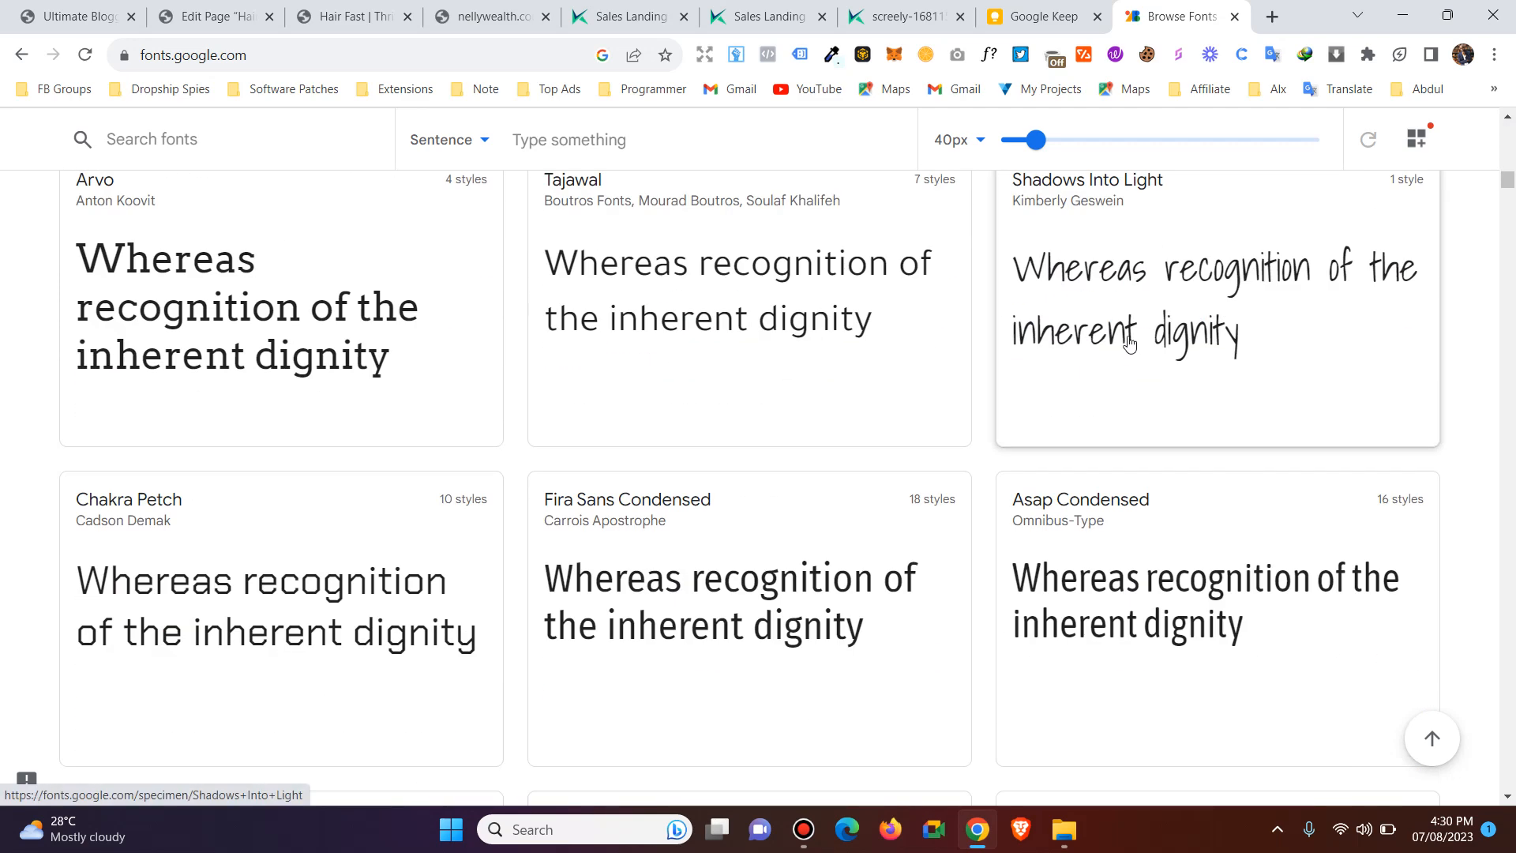
scroll(1001, 357, "down", 14)
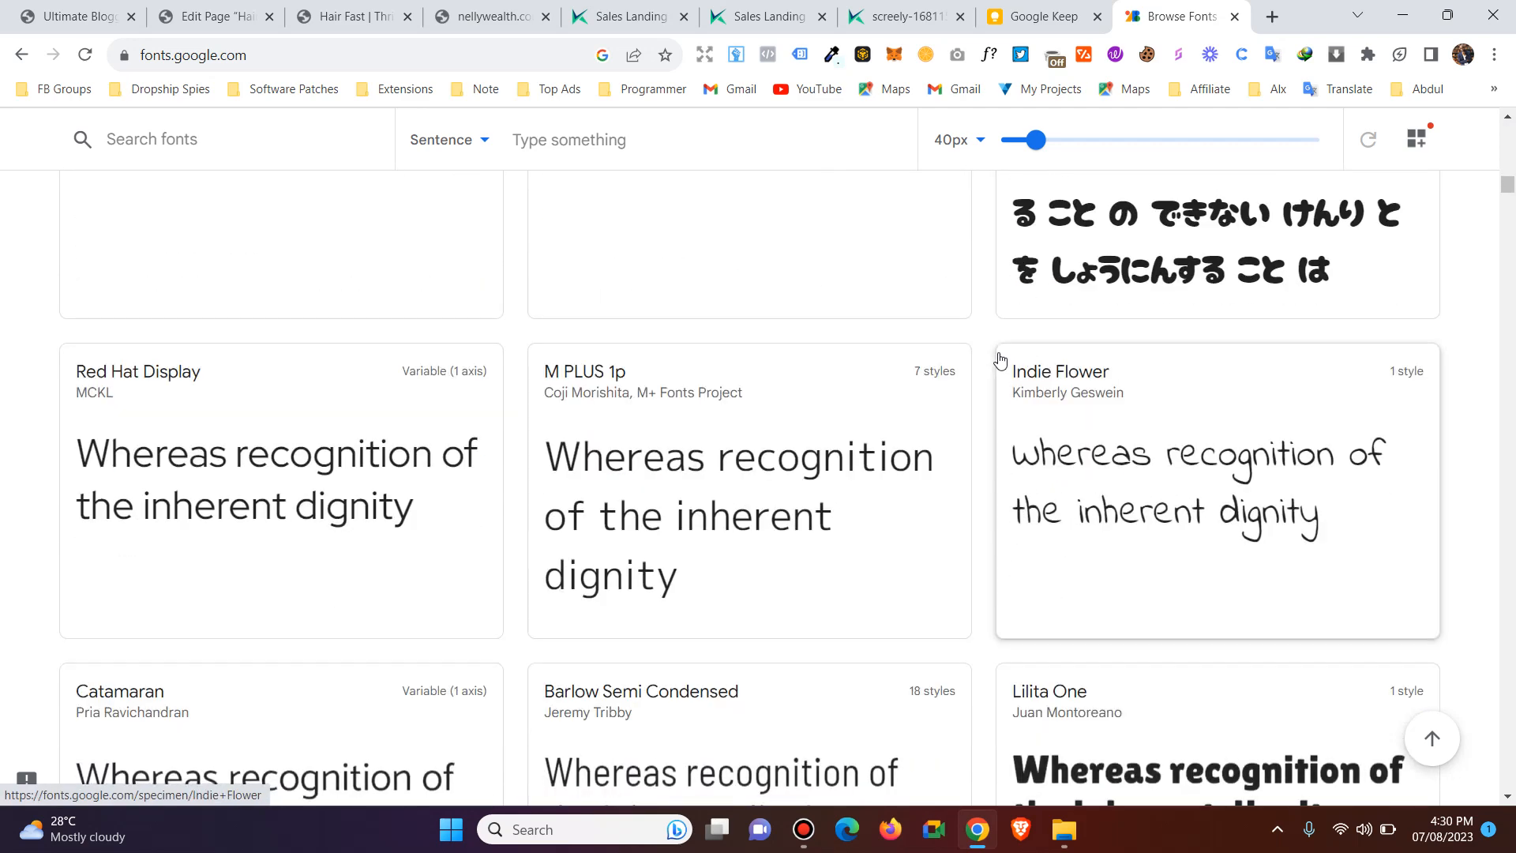
scroll(1106, 400, "down", 8)
scroll(1107, 400, "up", 2)
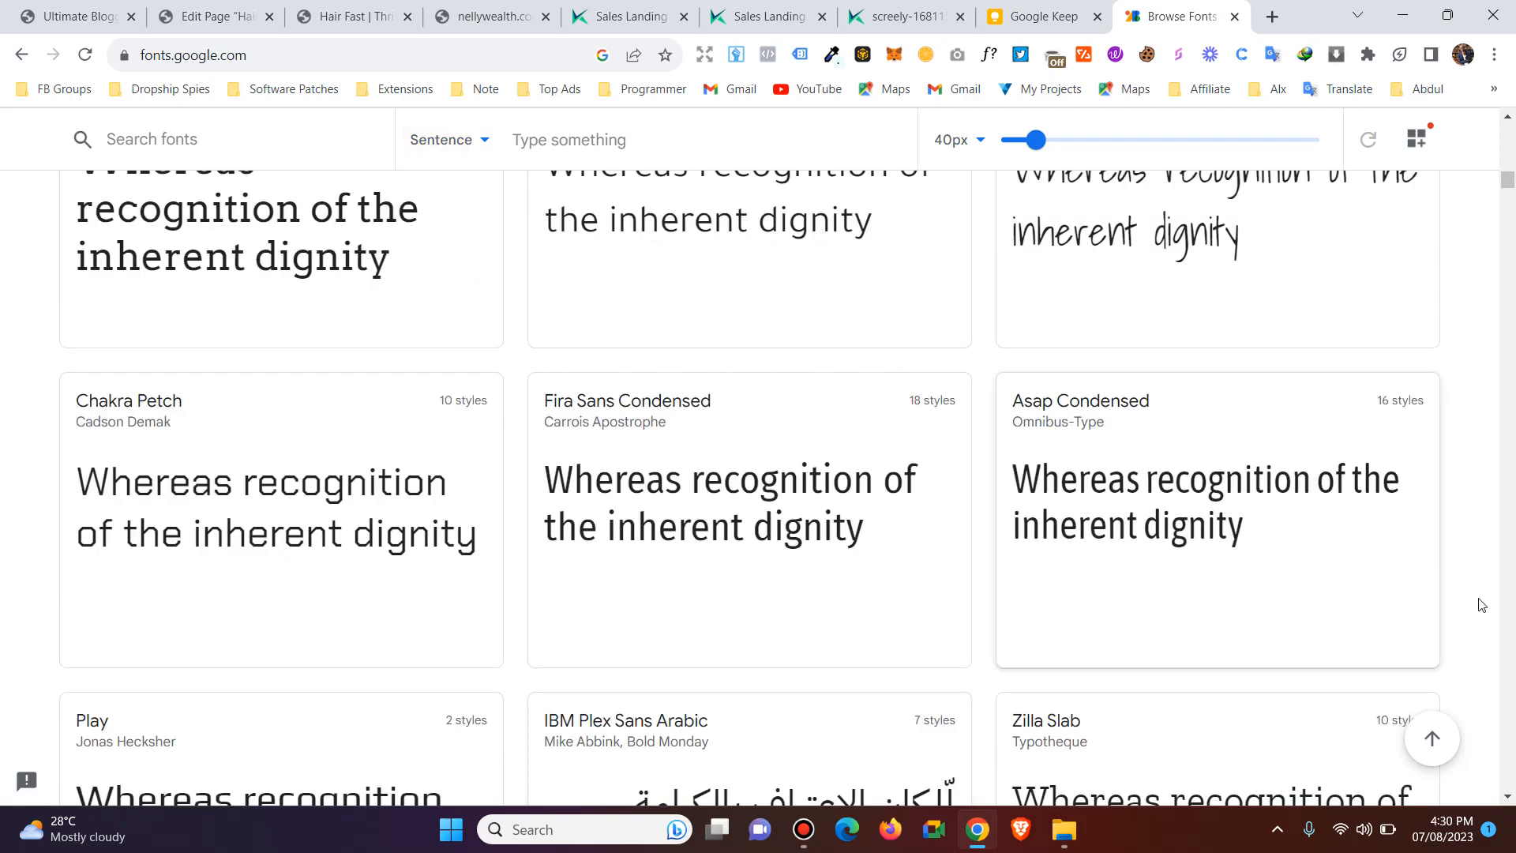
Filter the font families to the Handwriting category only and look through the matching previews.
left_click_drag(1509, 179, 1504, 119)
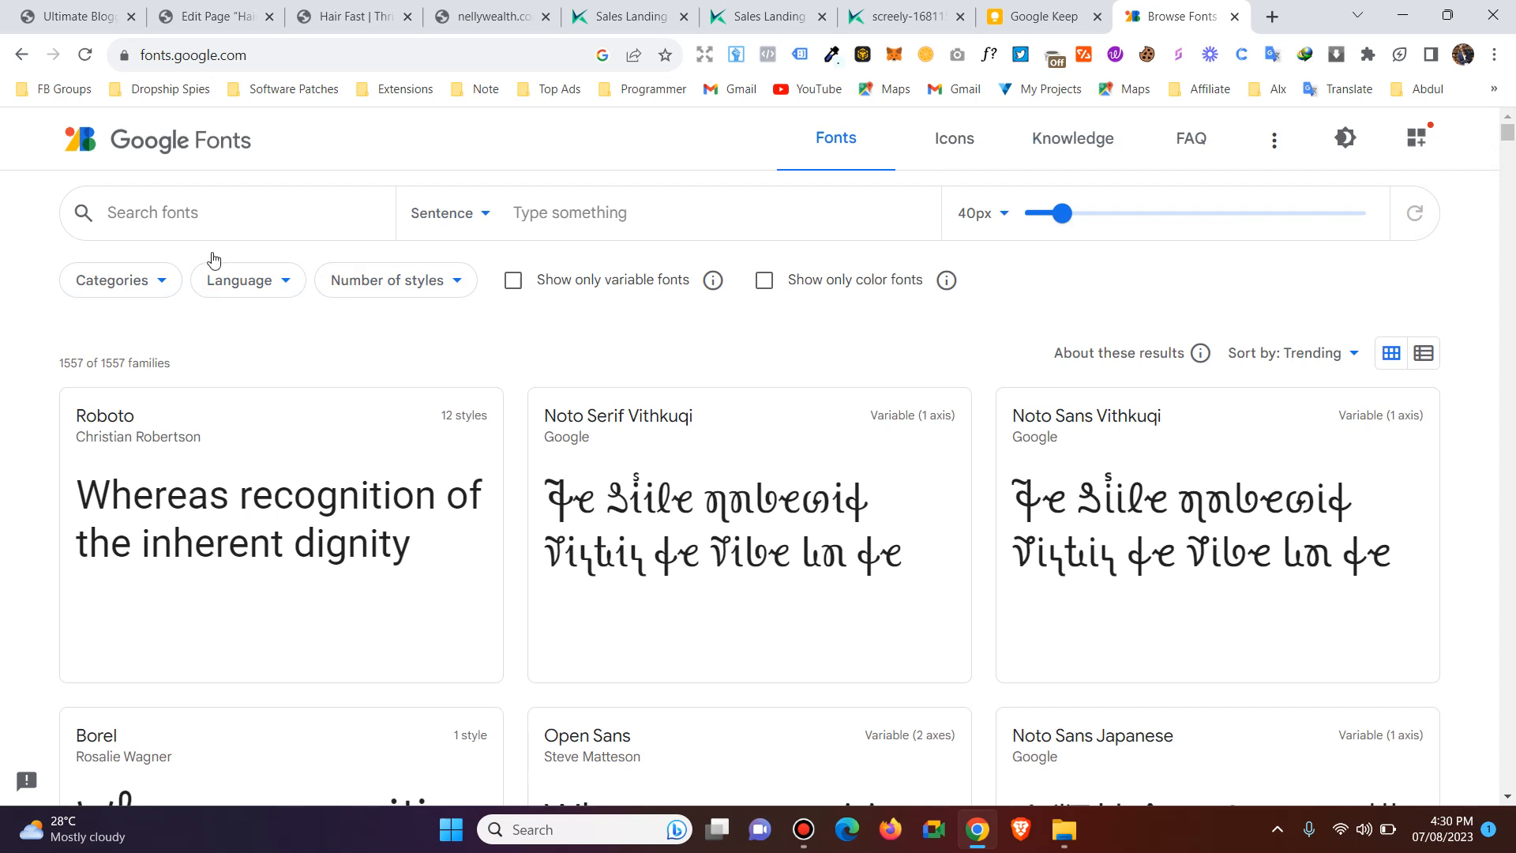
left_click(105, 278)
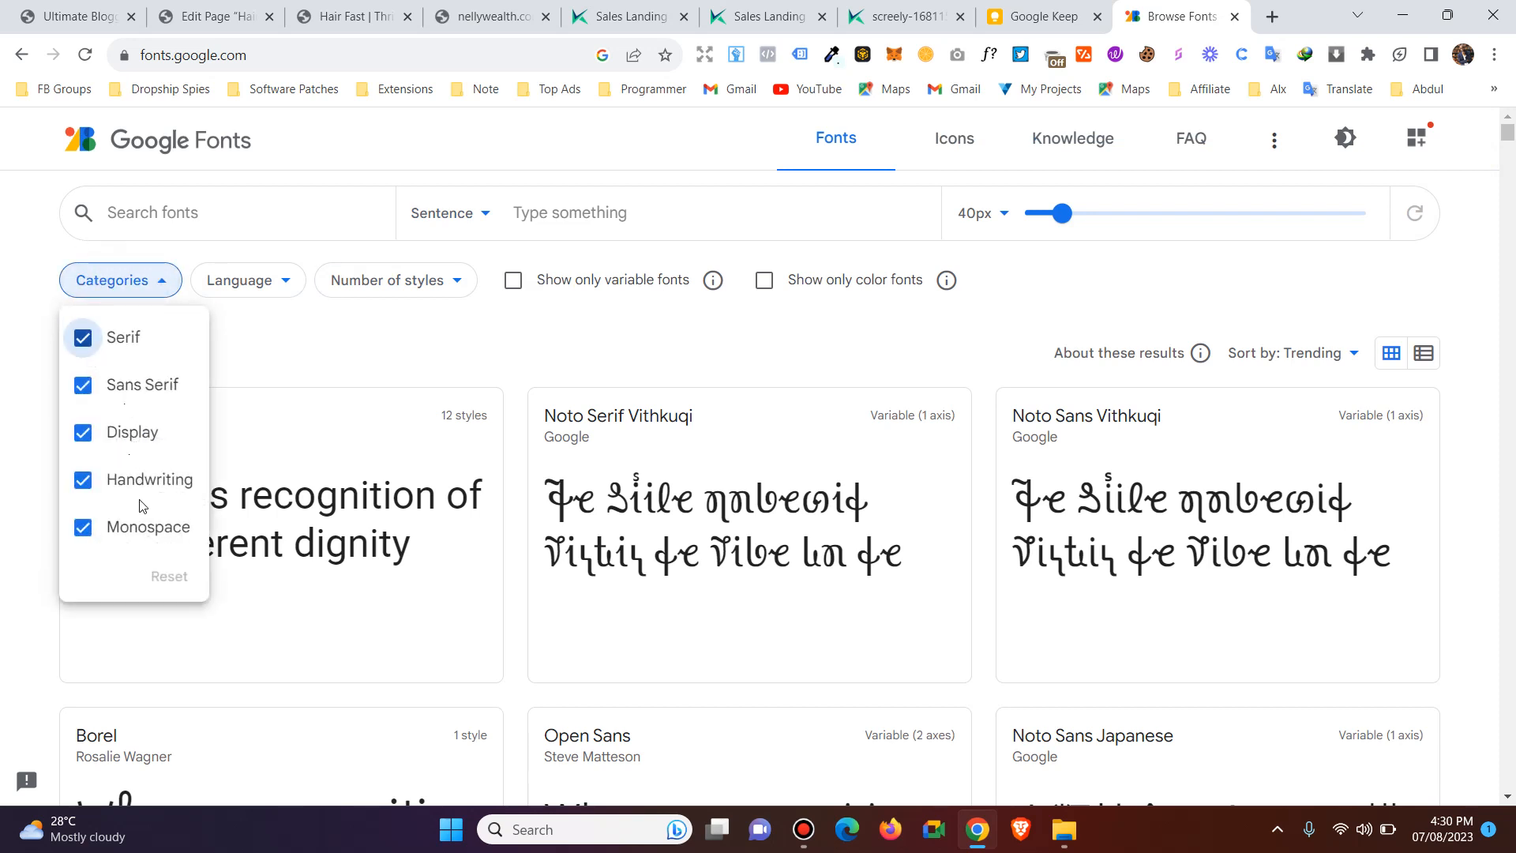
left_click(131, 533)
left_click(125, 436)
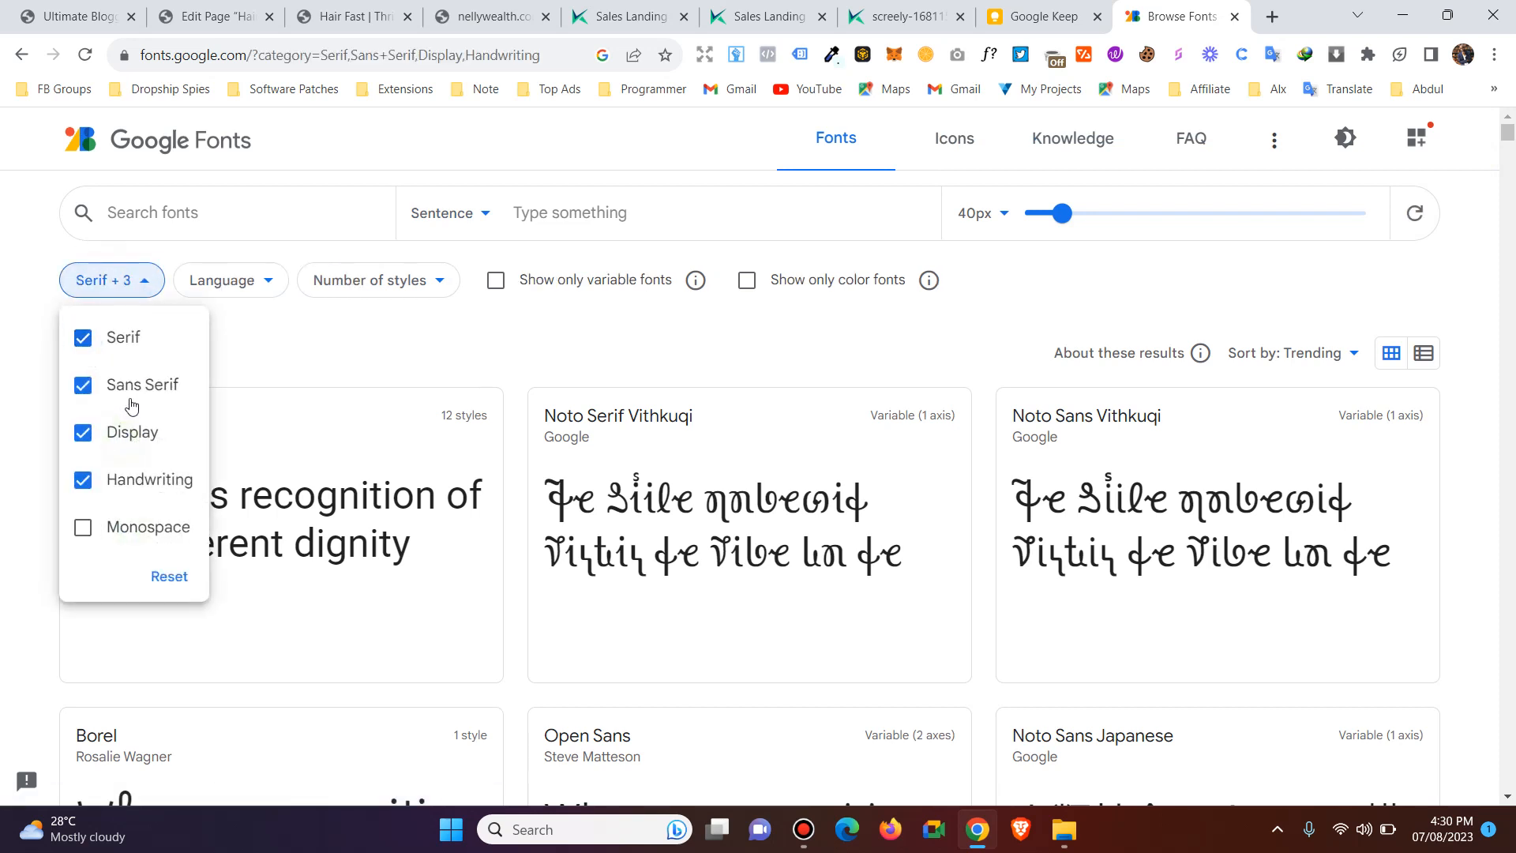
left_click(133, 395)
left_click(119, 338)
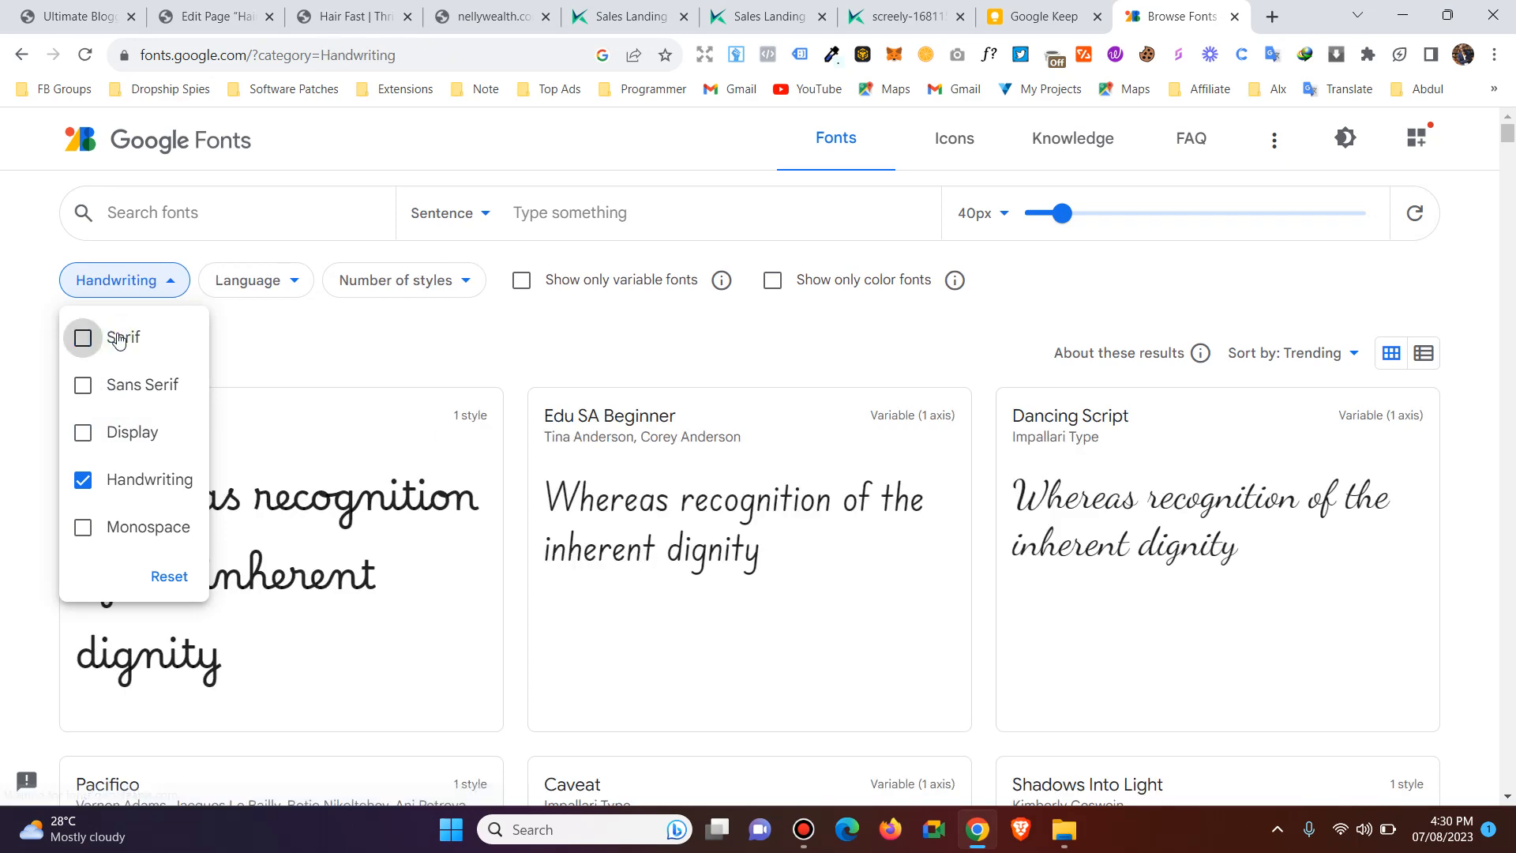
scroll(615, 499, "down", 7)
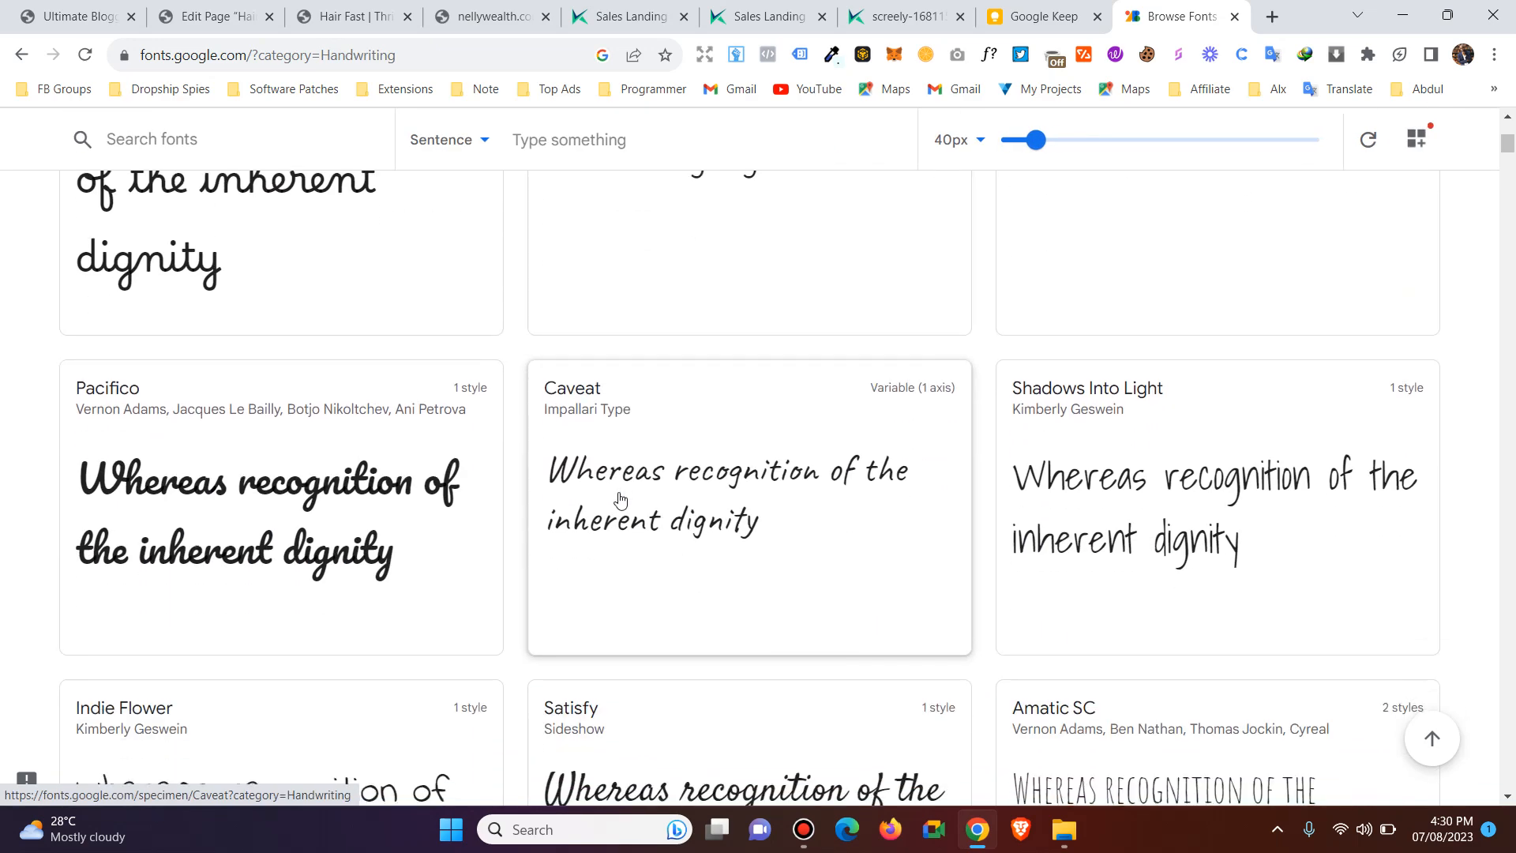
scroll(620, 499, "down", 6)
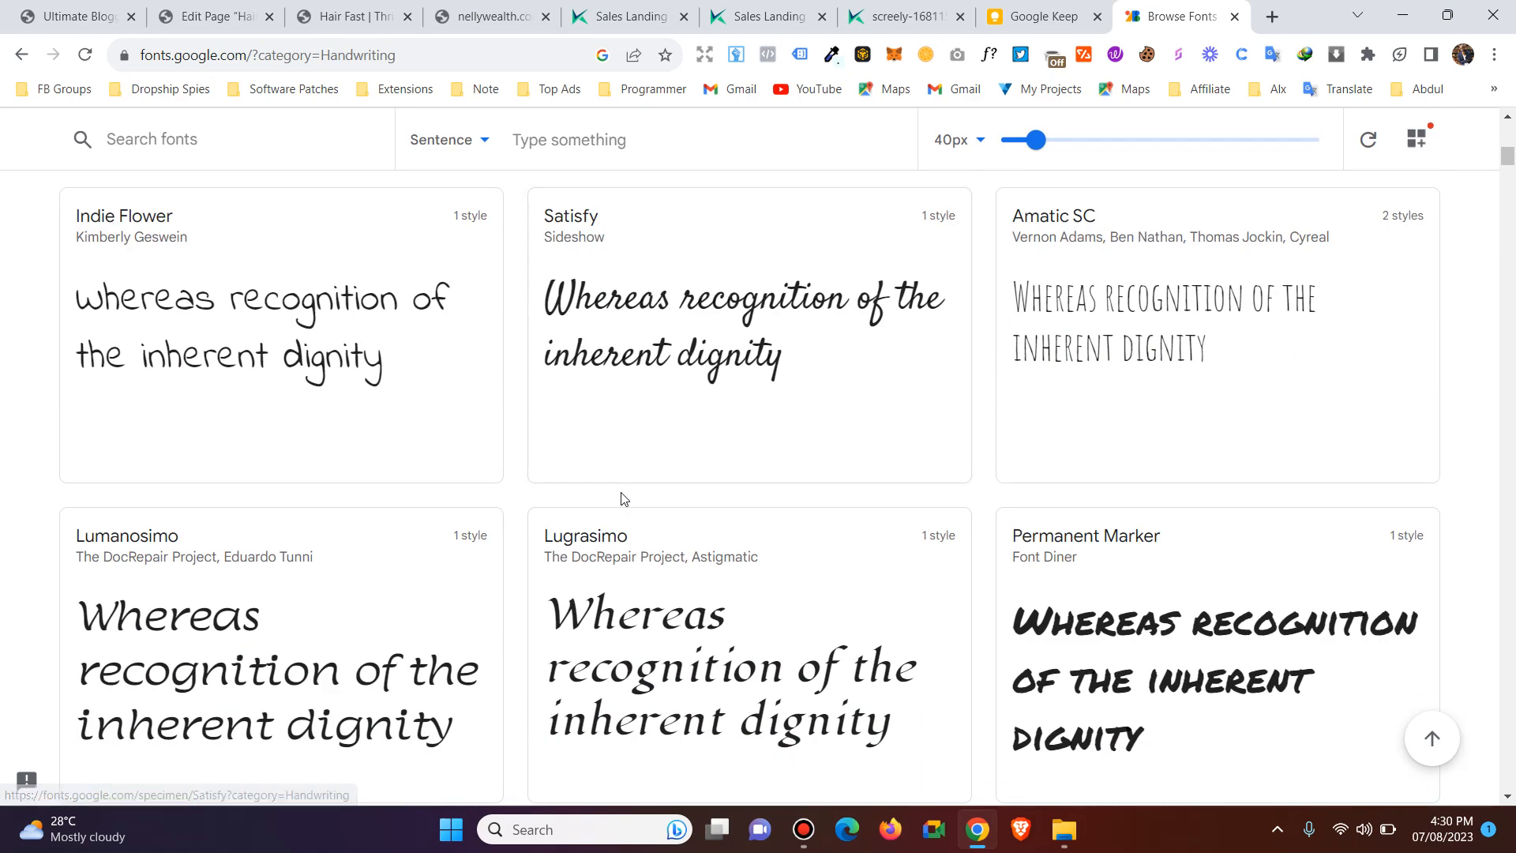
scroll(624, 509, "down", 9)
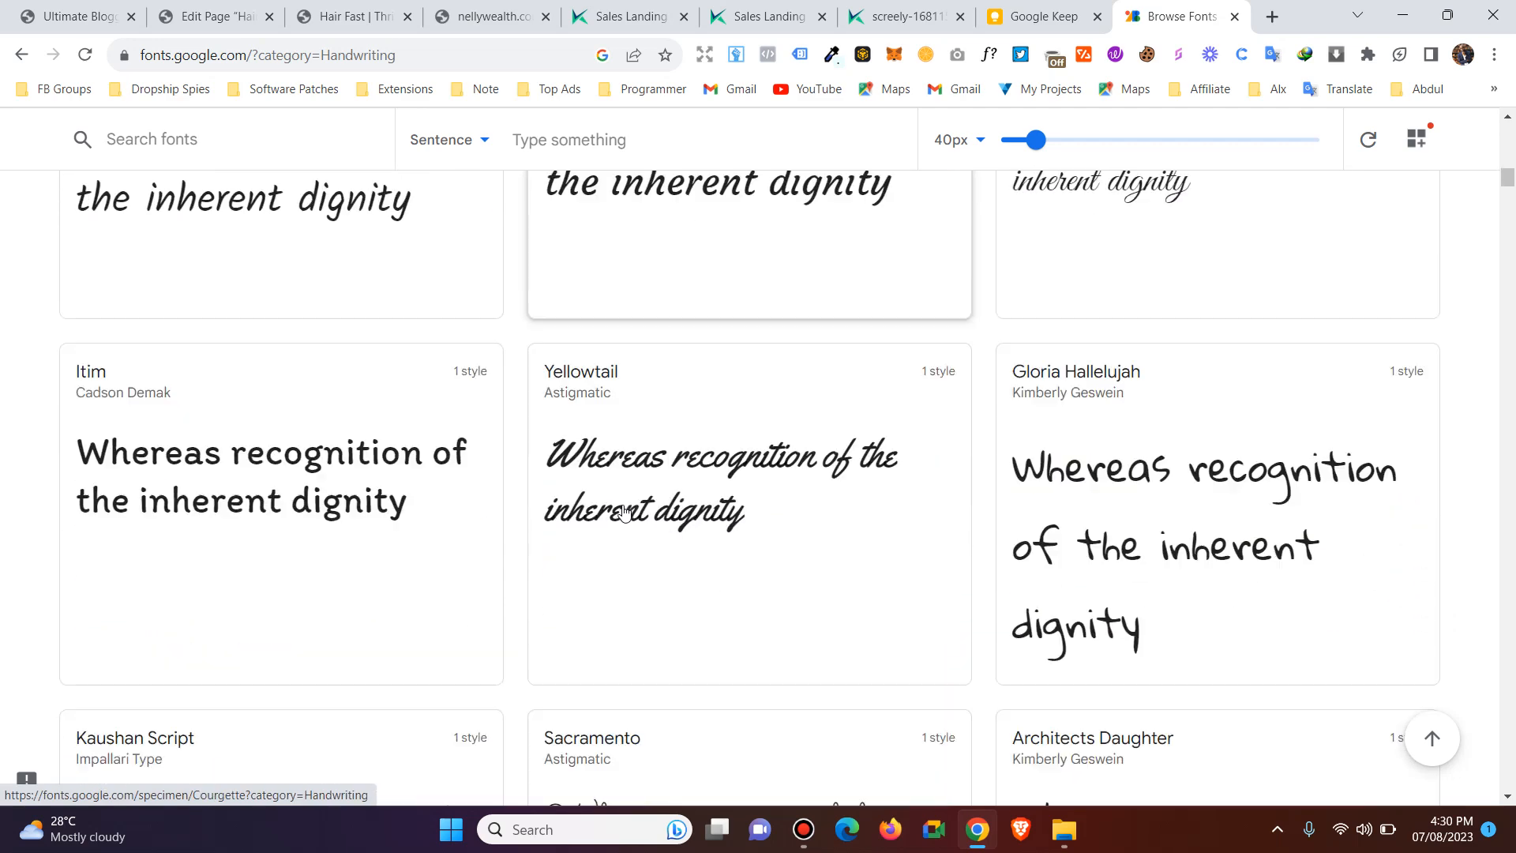
scroll(625, 513, "down", 9)
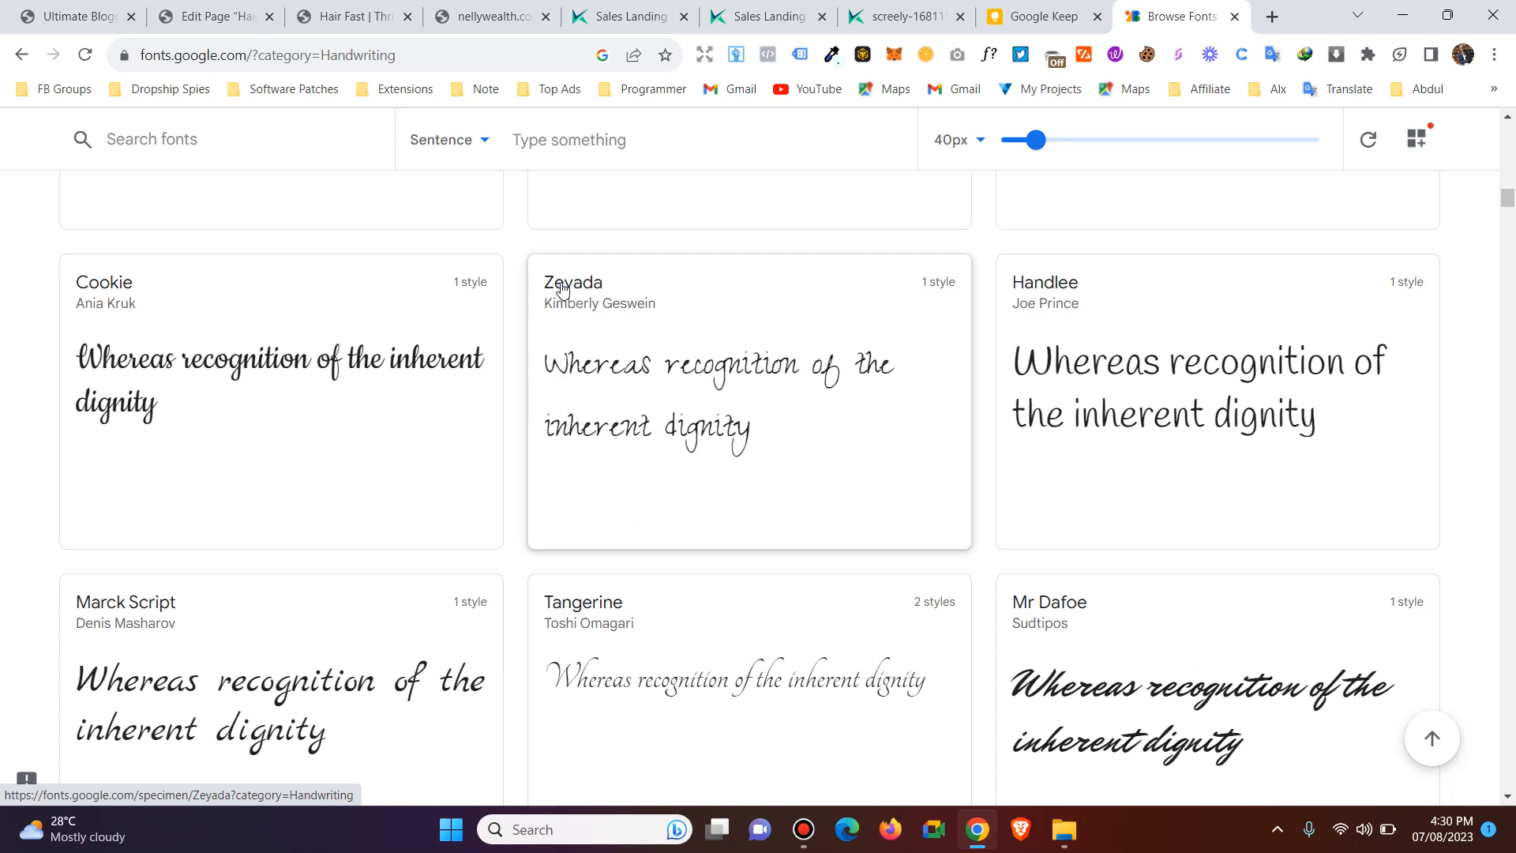
Return to the Thrive Architect editor, reselect "Get Sh*t Done", and open its font settings with Google Fonts as the source.
left_click(498, 18)
left_click(402, 6)
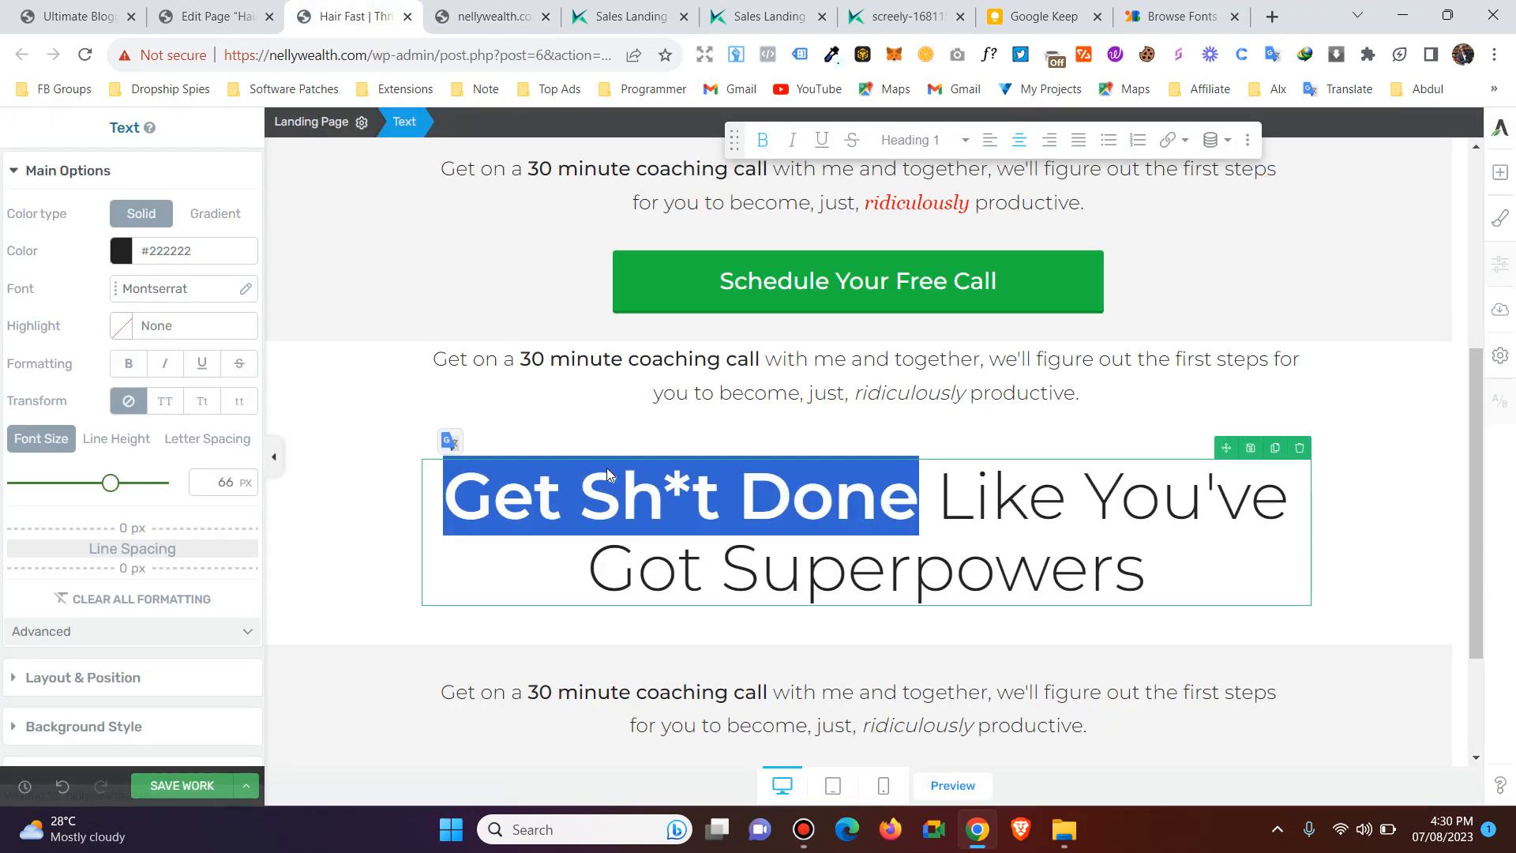
left_click_drag(447, 496, 904, 502)
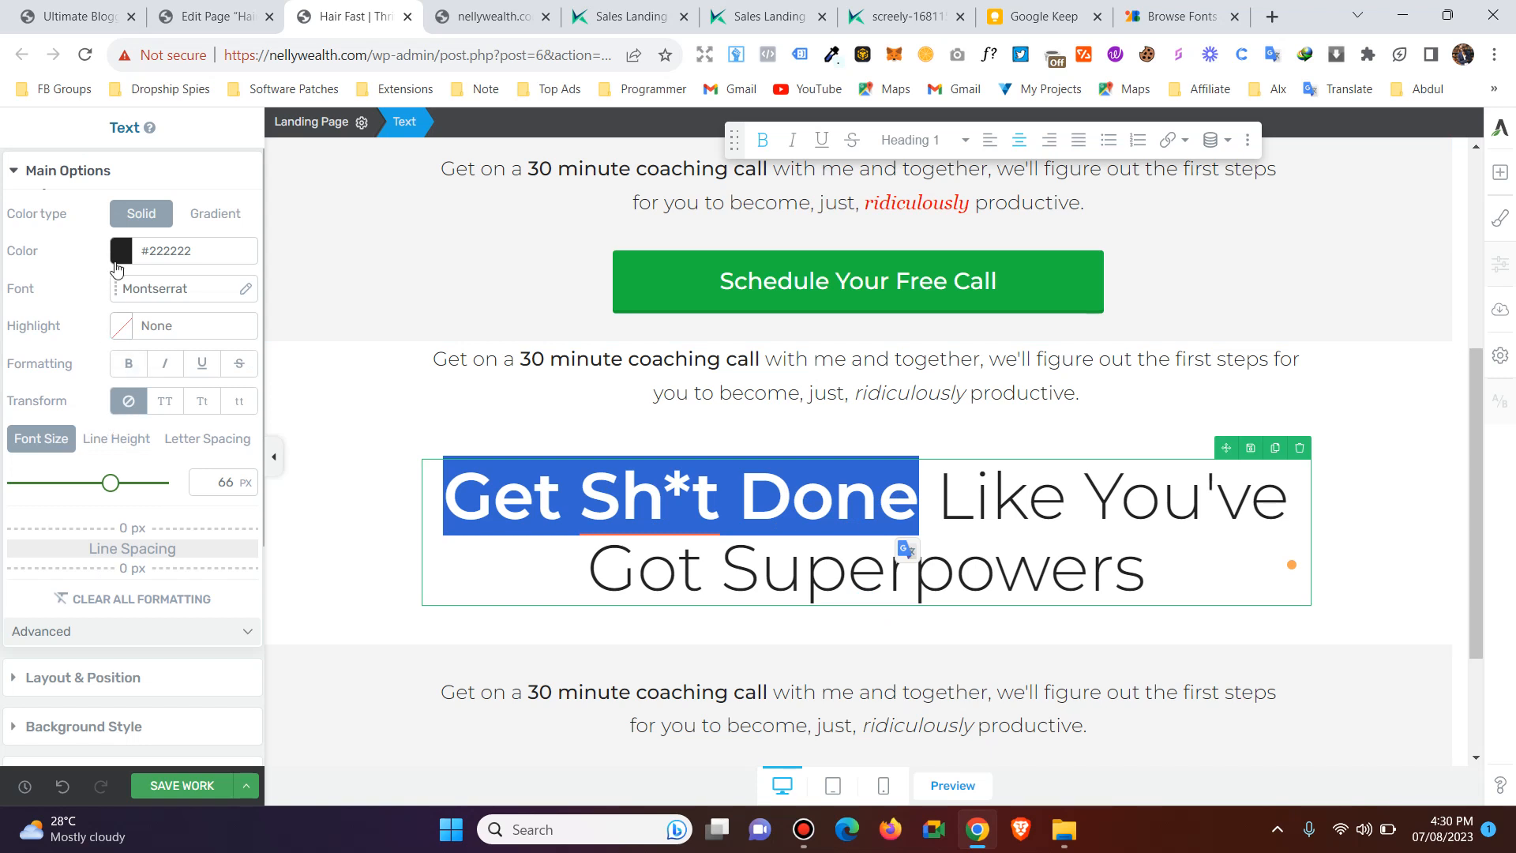
left_click(142, 289)
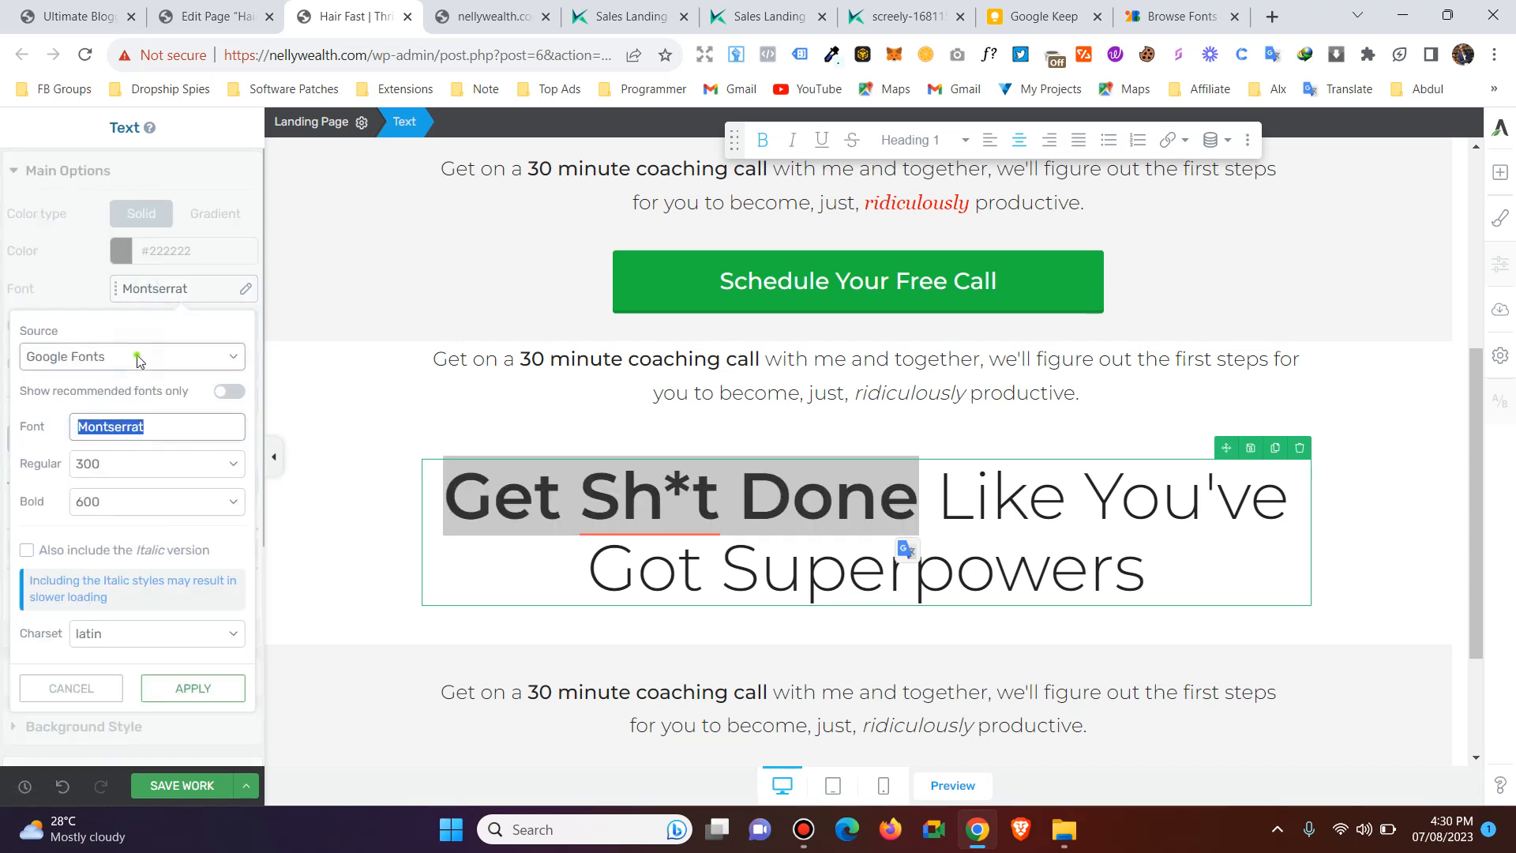
left_click(138, 357)
left_click(115, 382)
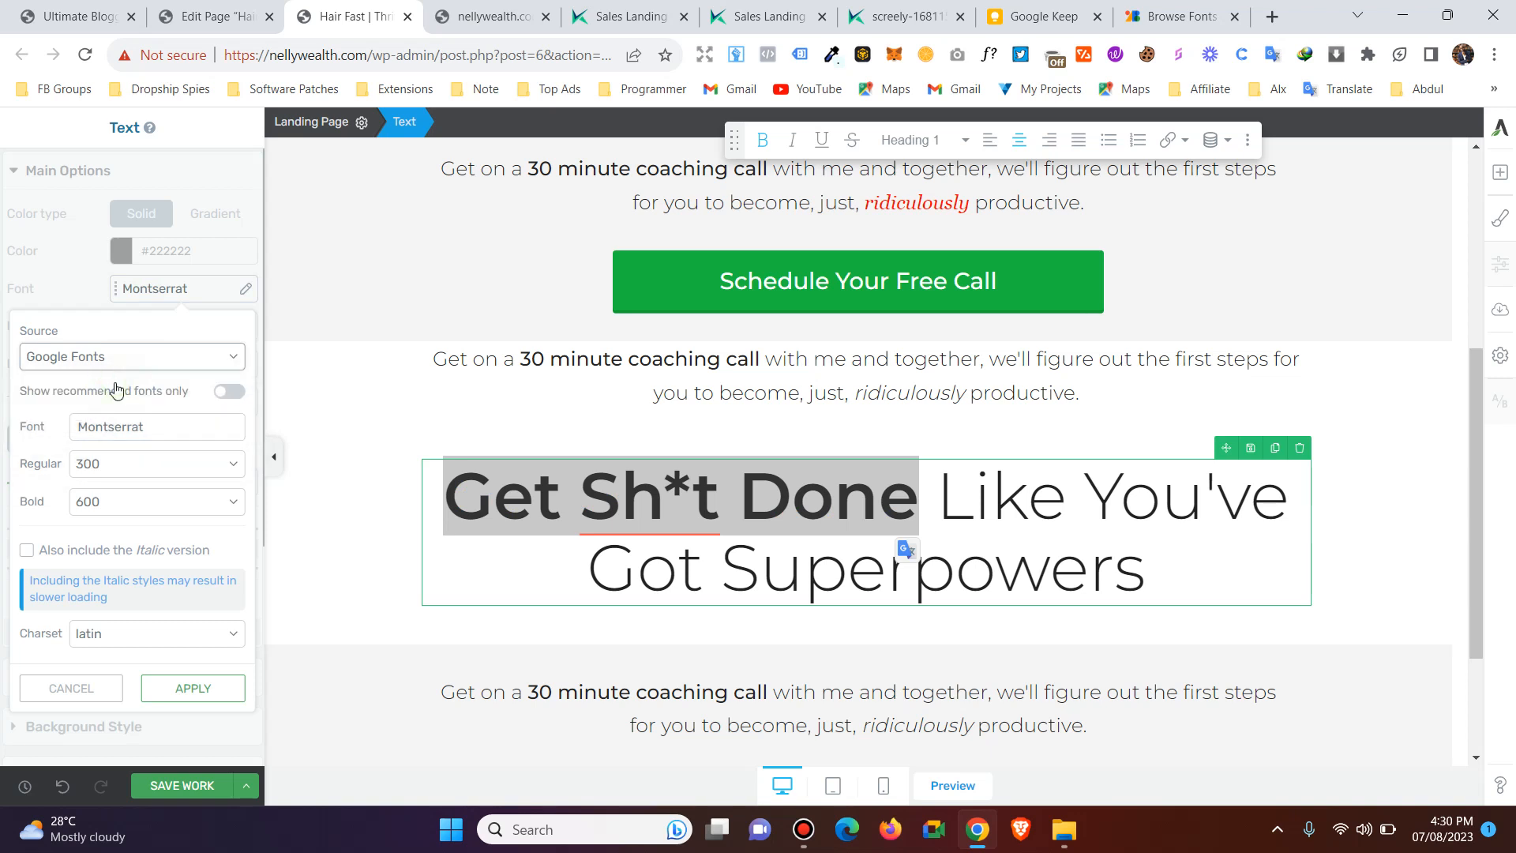
Limit the font choices to recommended fonts, look through them, and turn the restriction off again.
left_click(119, 426)
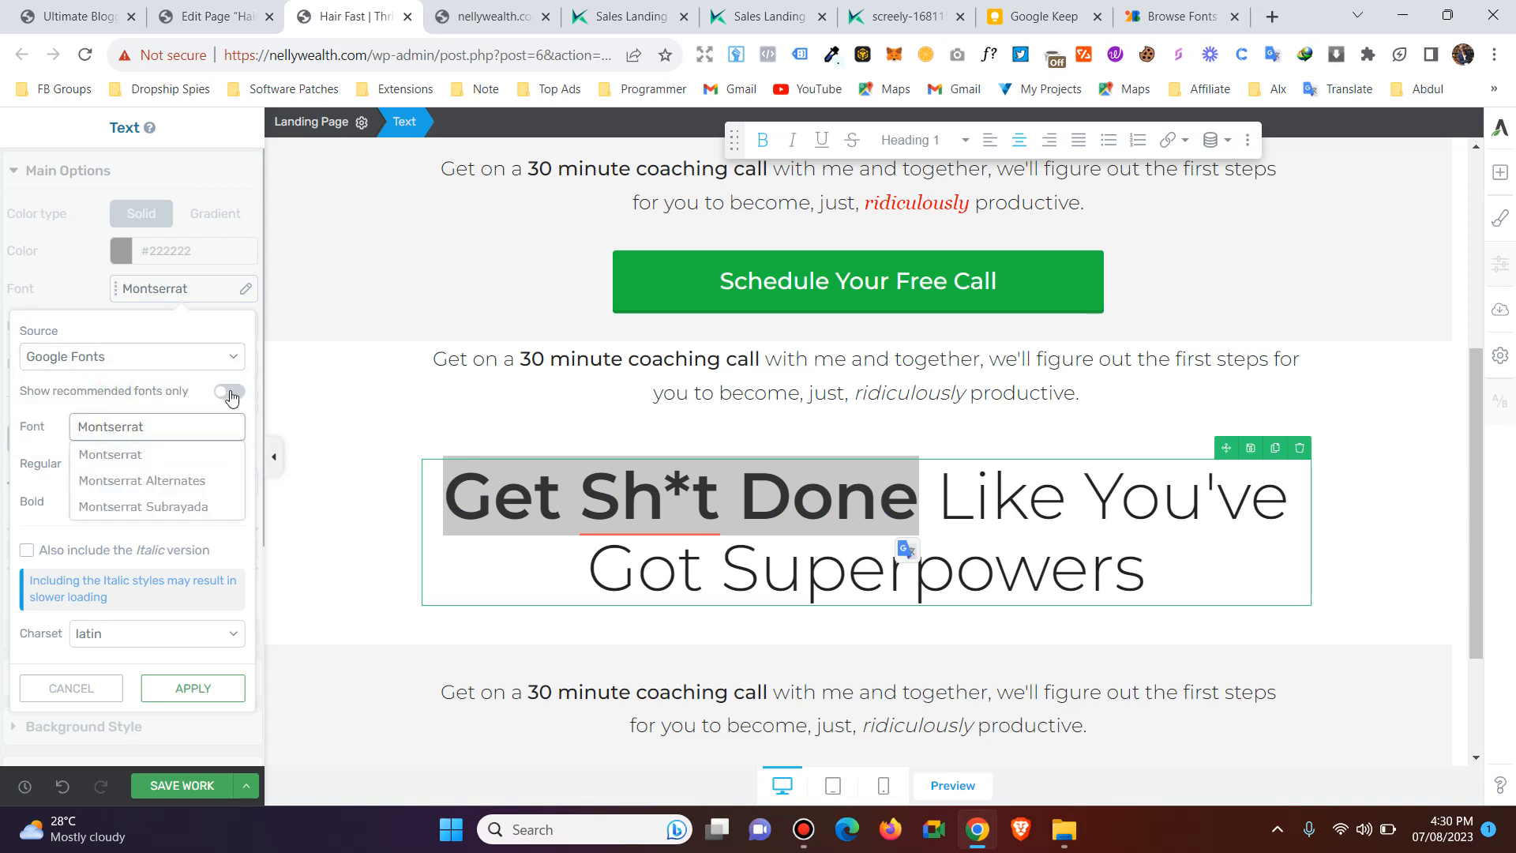
left_click(230, 393)
left_click(165, 429)
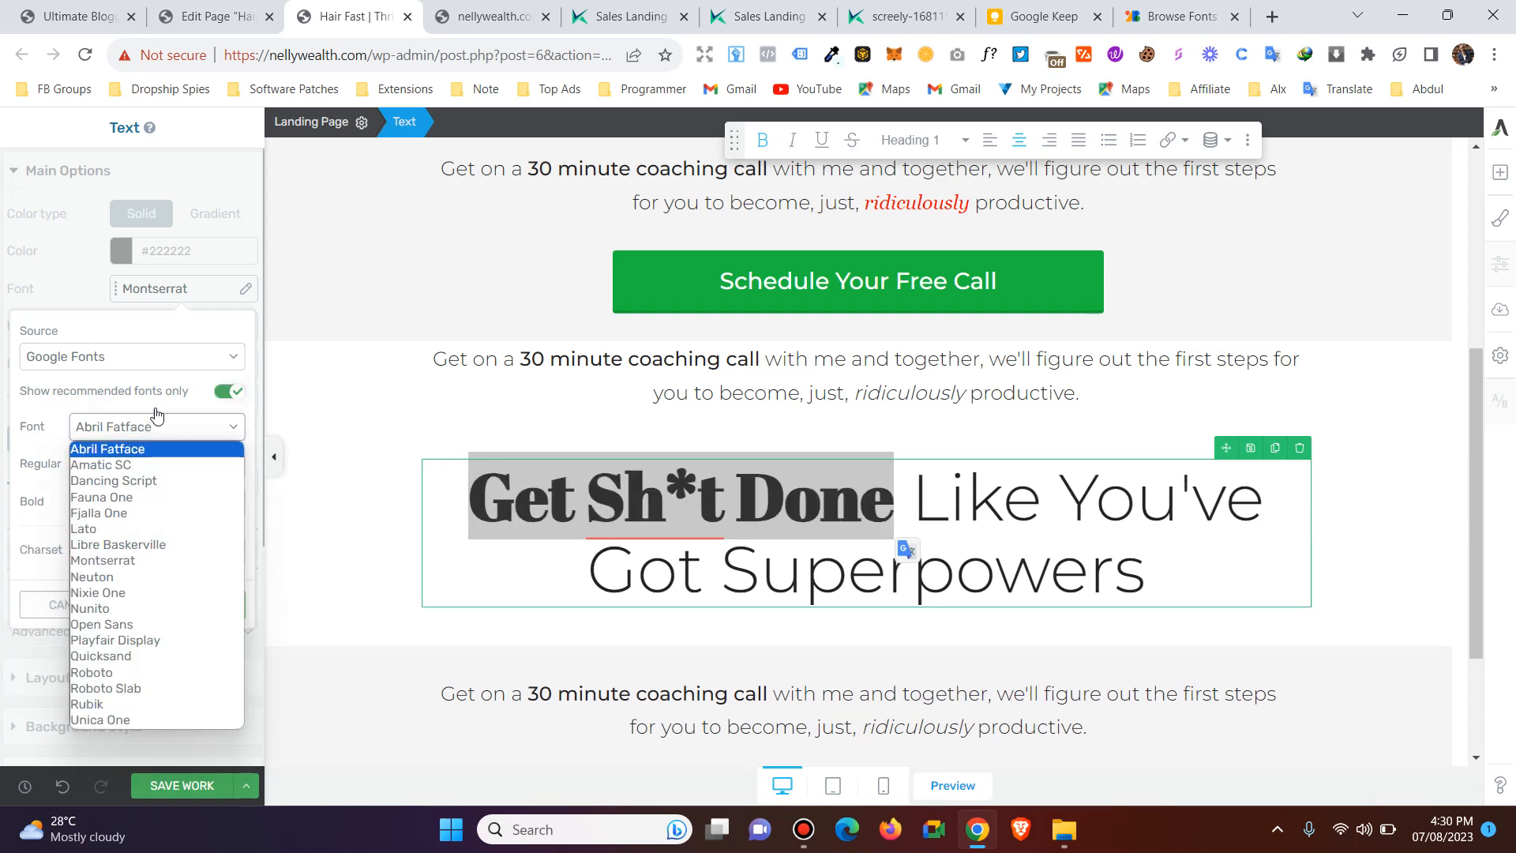
left_click(157, 415)
left_click(226, 392)
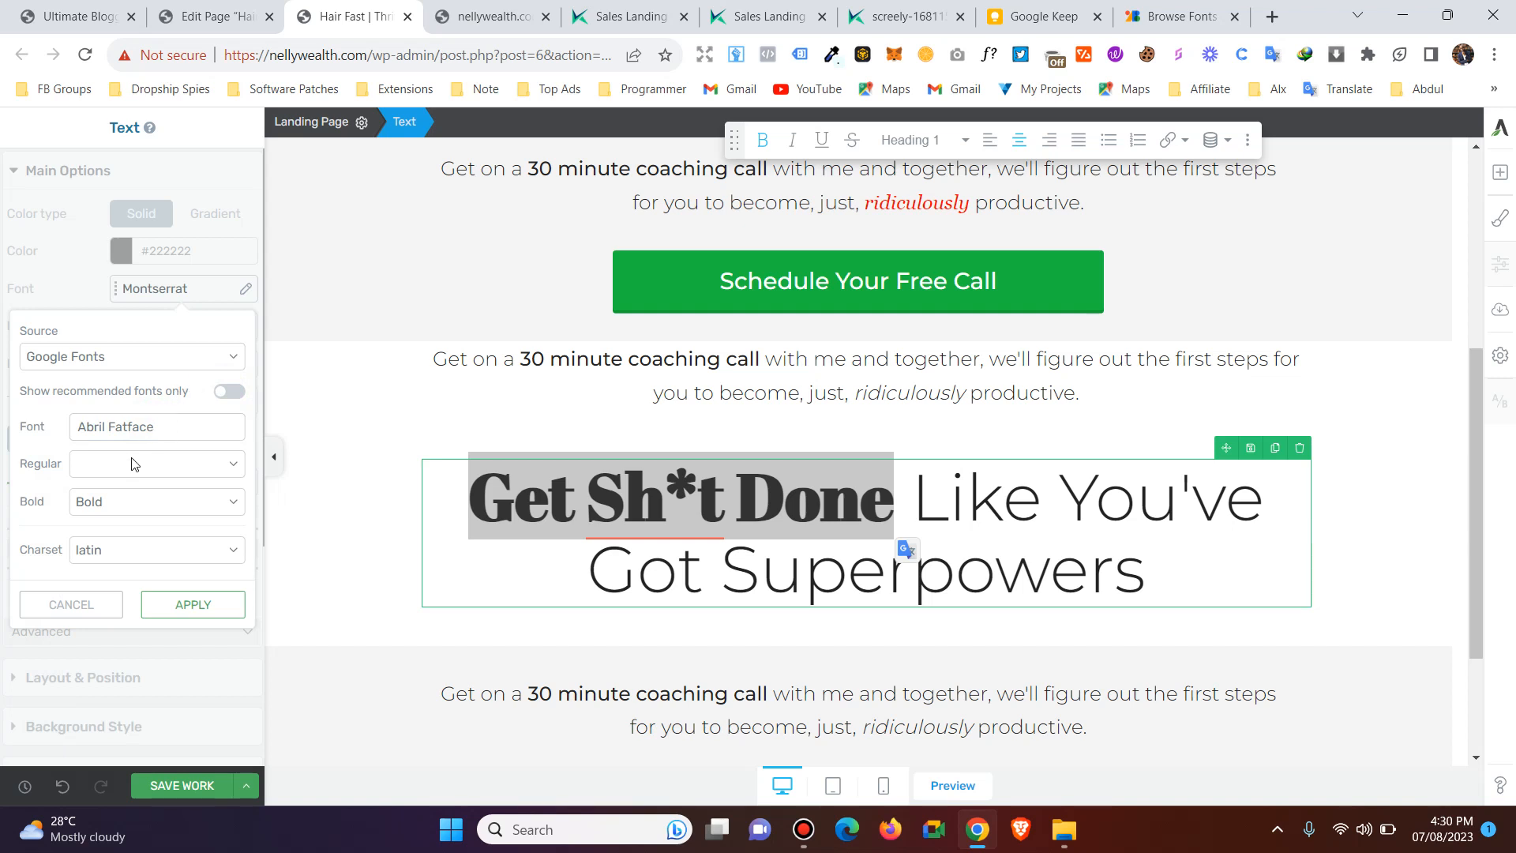
Try the Zeyada font on "Get Sh*t Done" and check its available regular and bold weights.
left_click(129, 430)
type("zeya")
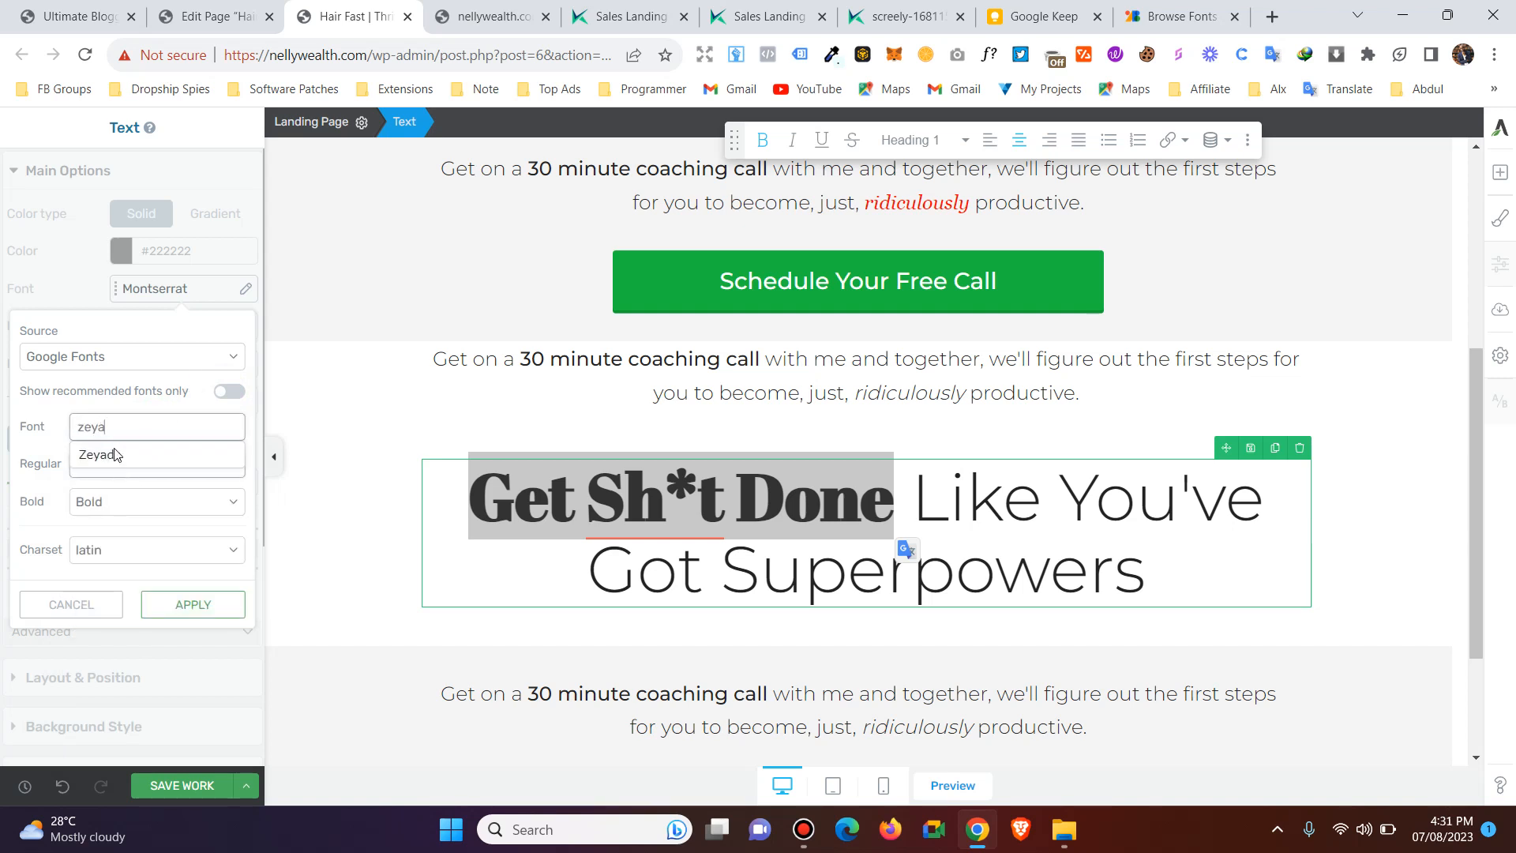
left_click(106, 456)
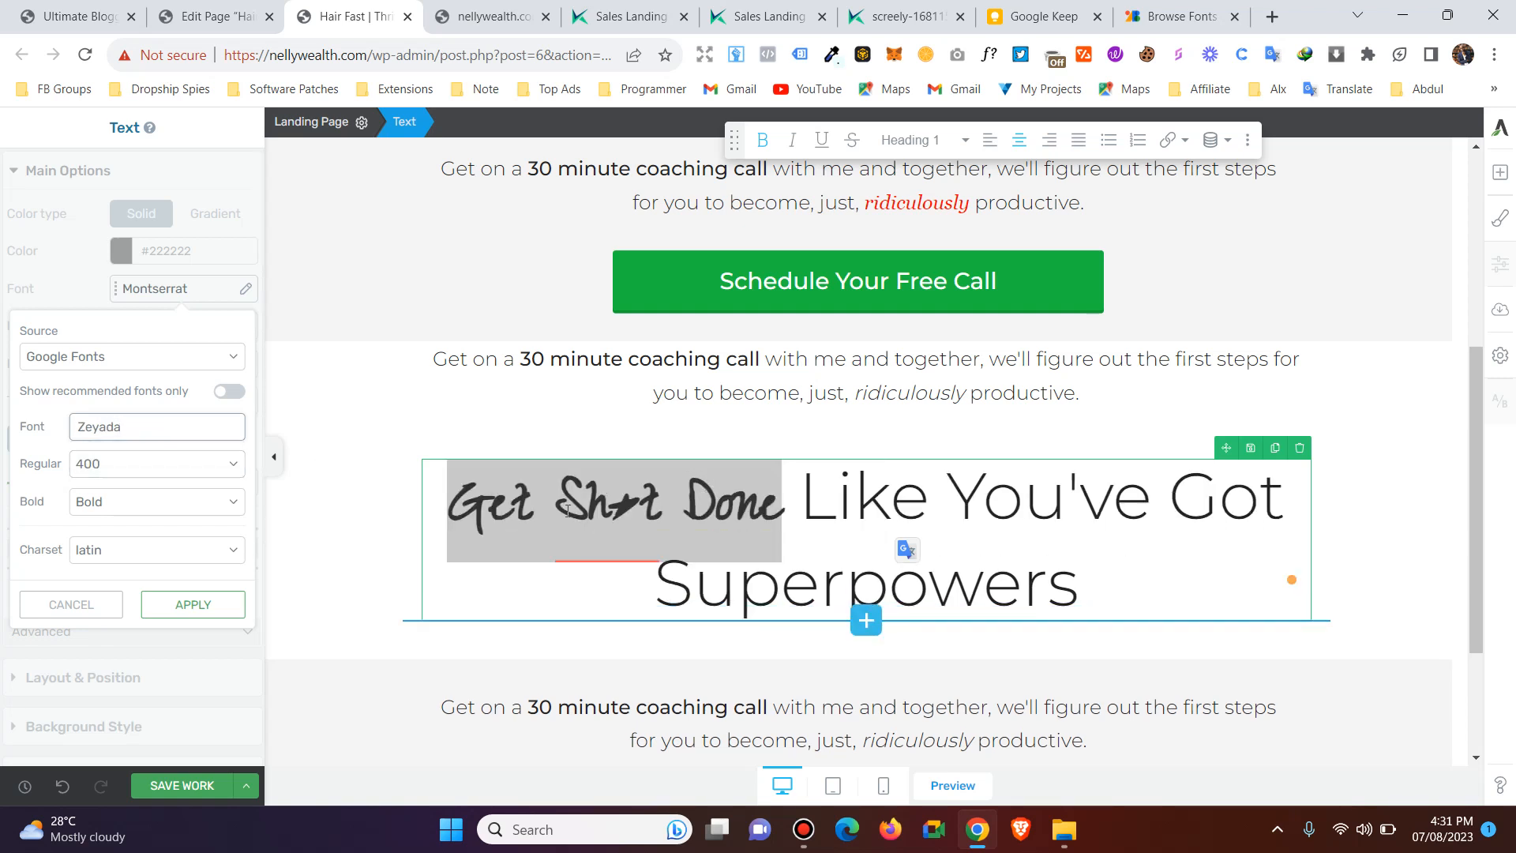
mouse_move(608, 500)
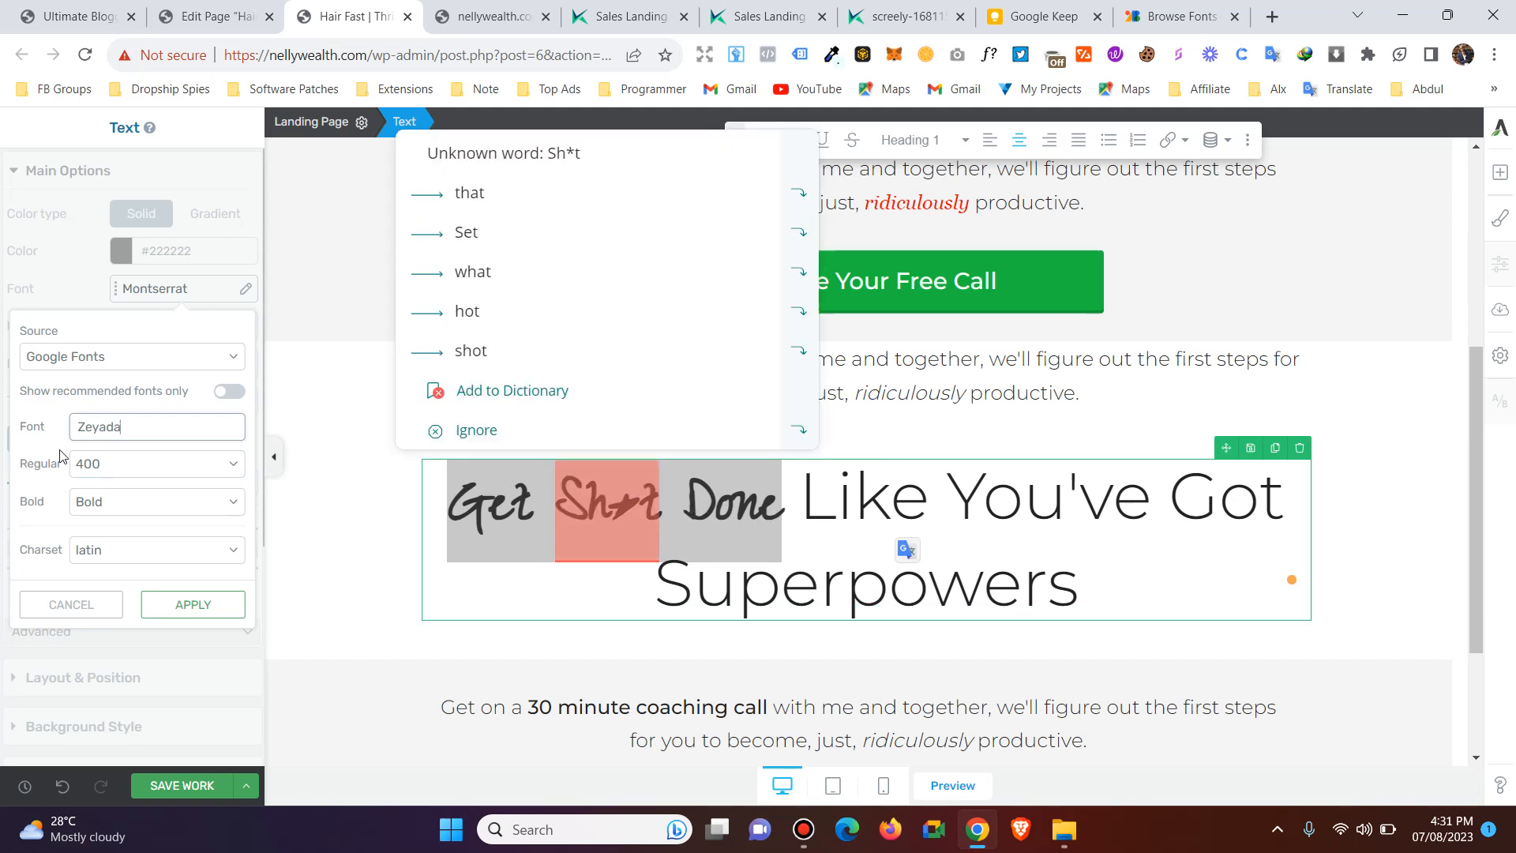
left_click(103, 466)
left_click(107, 488)
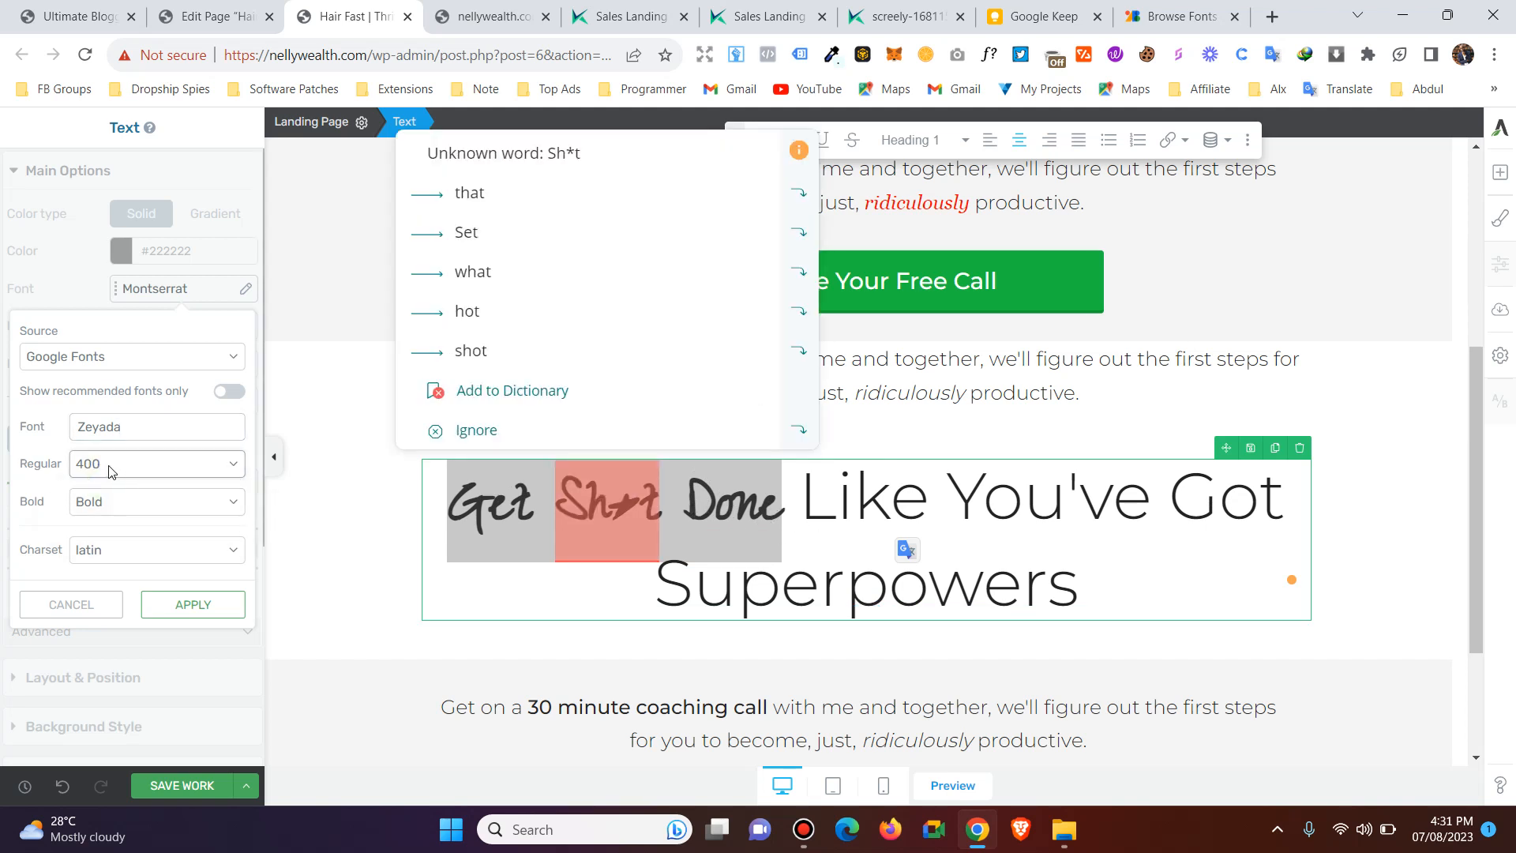
left_click(139, 500)
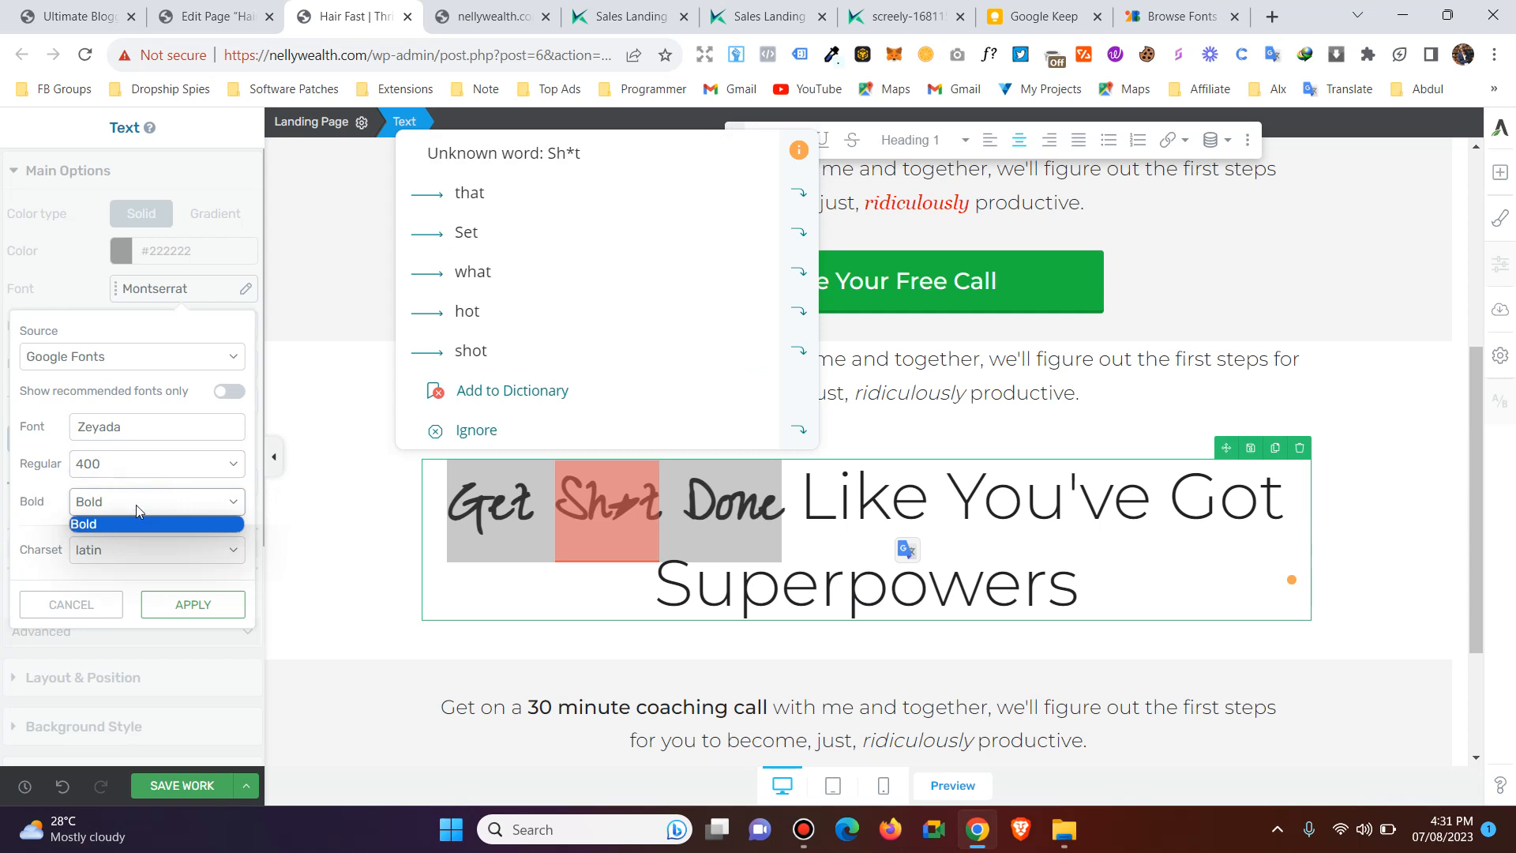
left_click(136, 504)
Restrict the font choices to recommended fonts and try Lato and Fjalla One on "Get Sh*t Done".
left_click(228, 392)
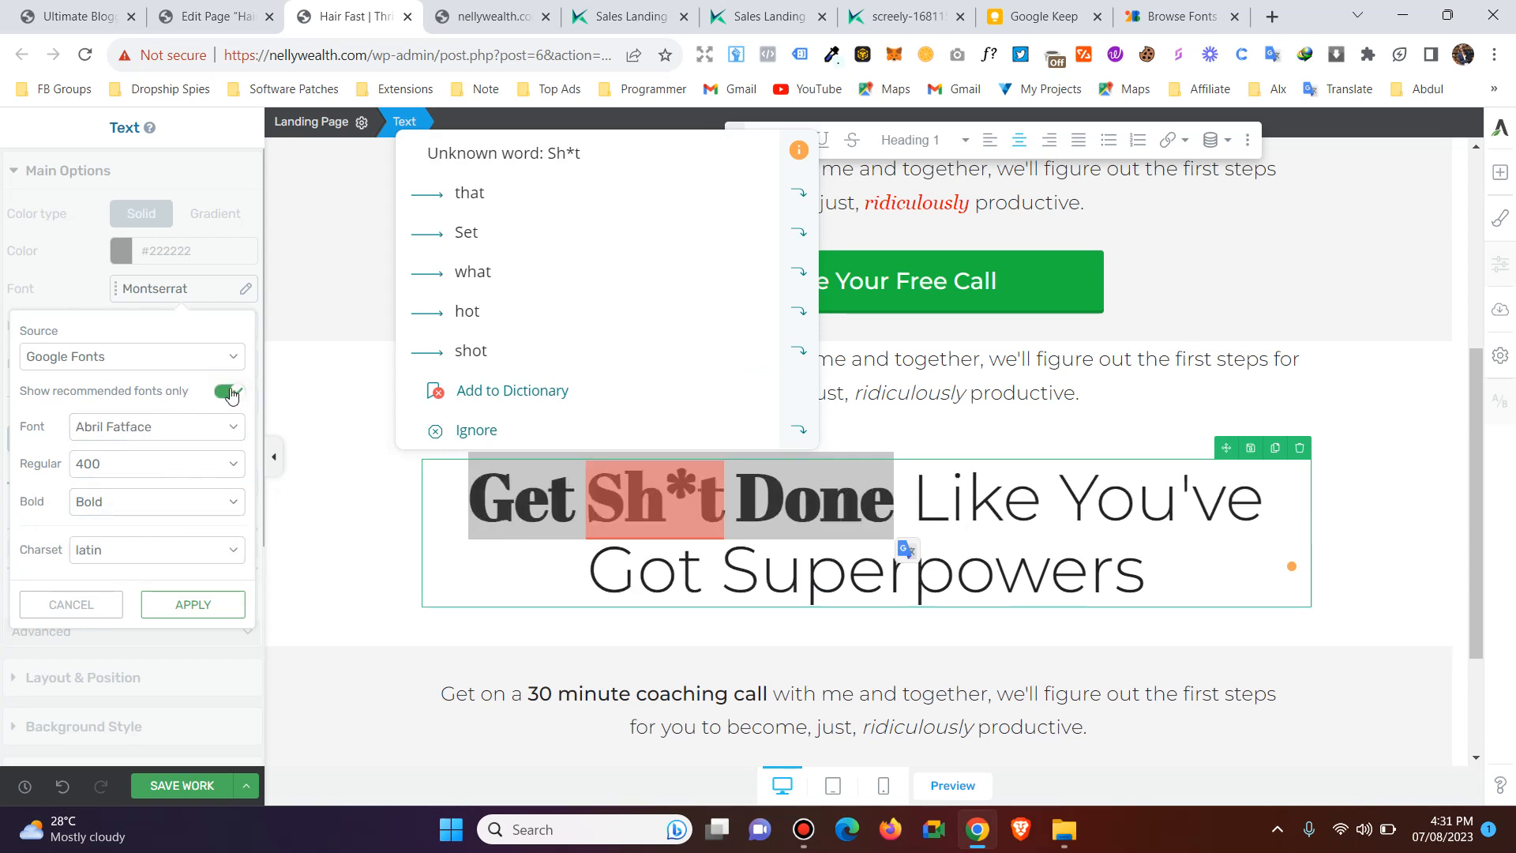
left_click(188, 426)
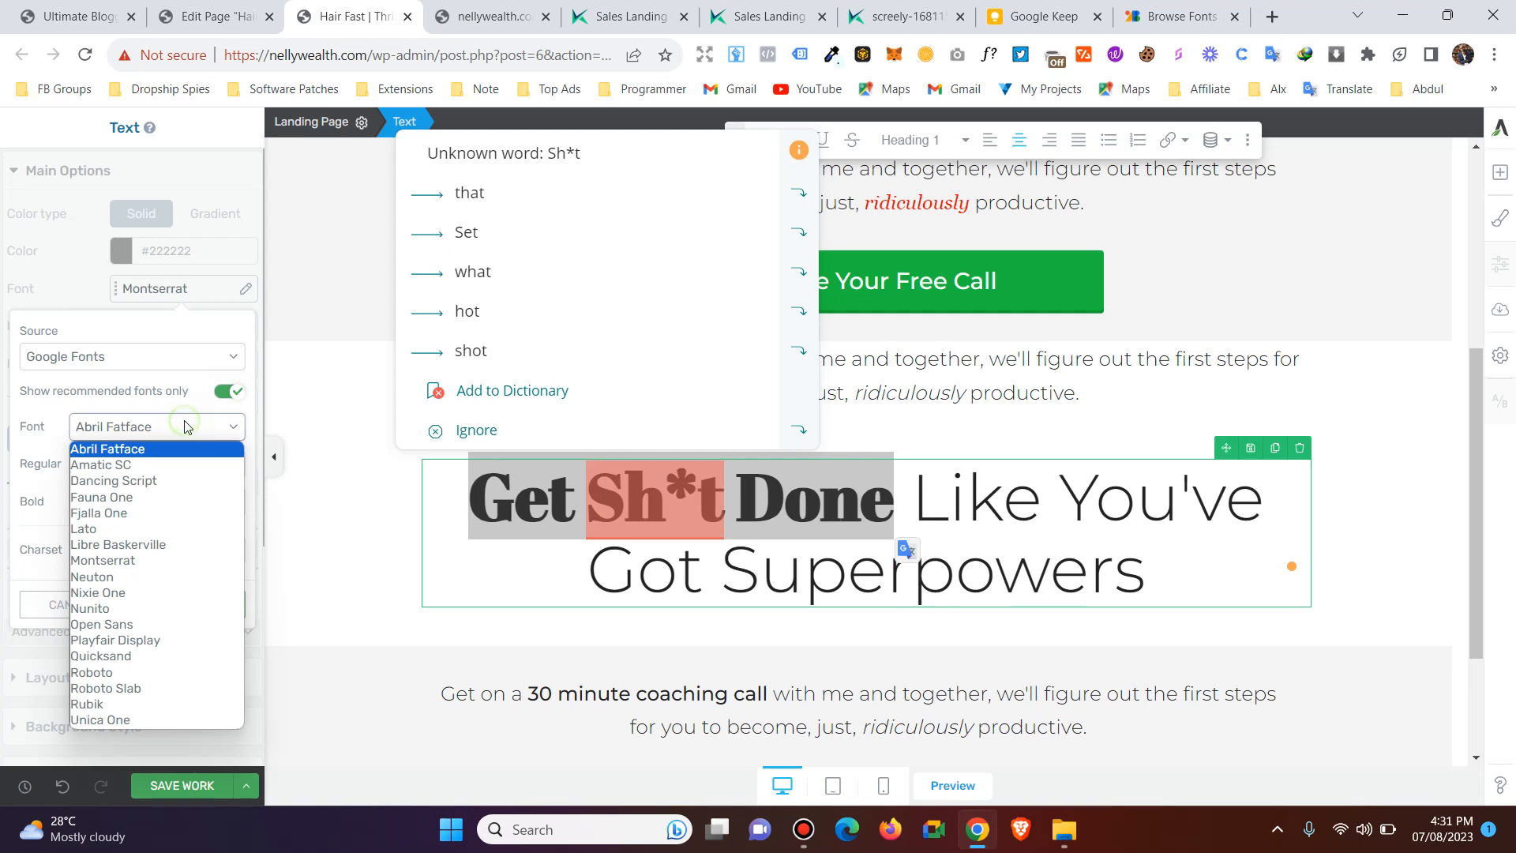
left_click(132, 536)
left_click(128, 433)
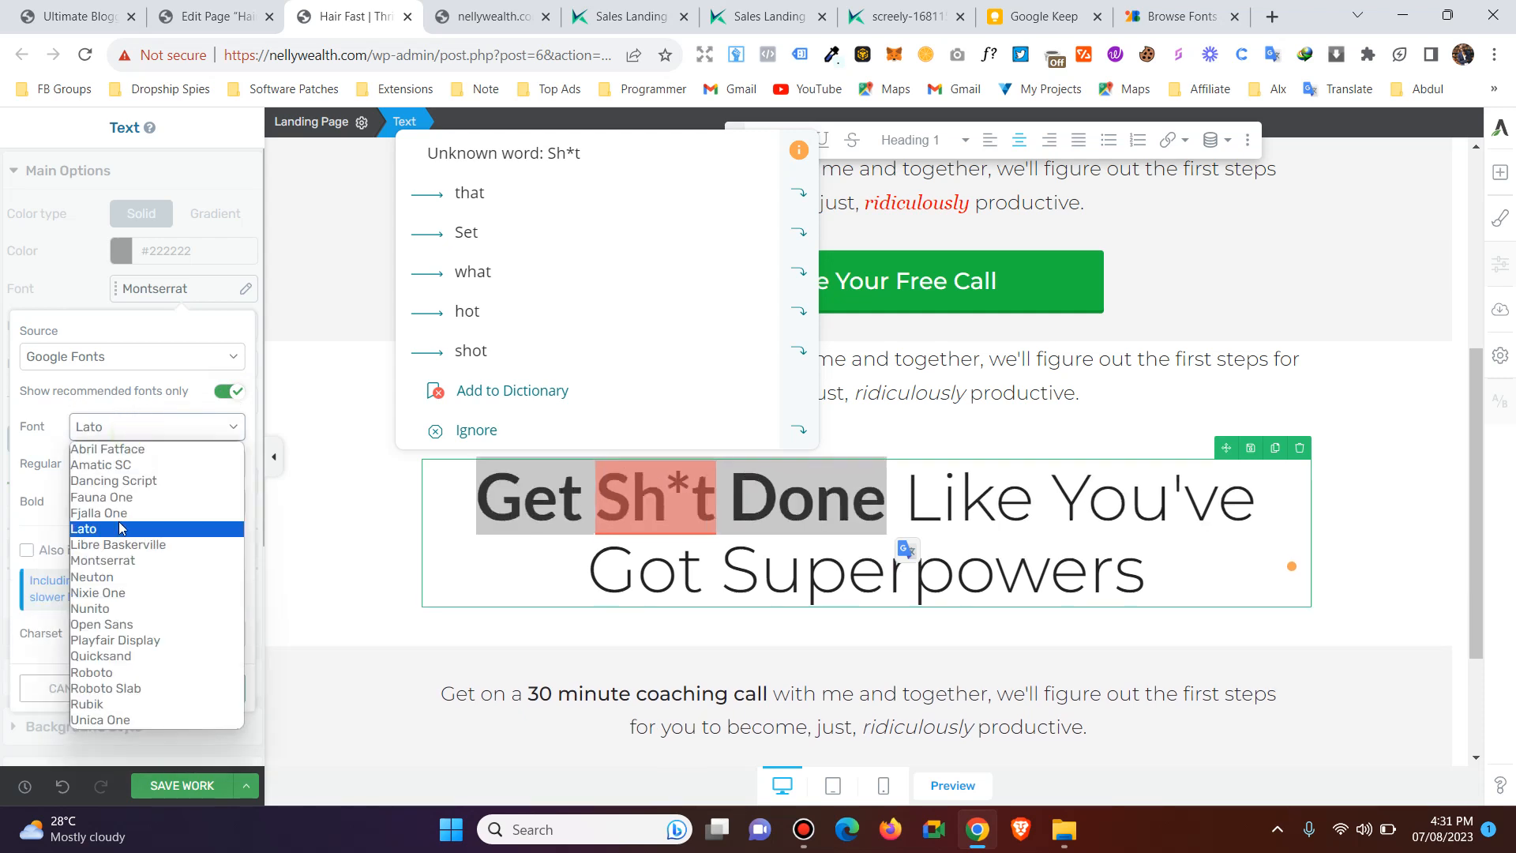
left_click(121, 529)
left_click(136, 439)
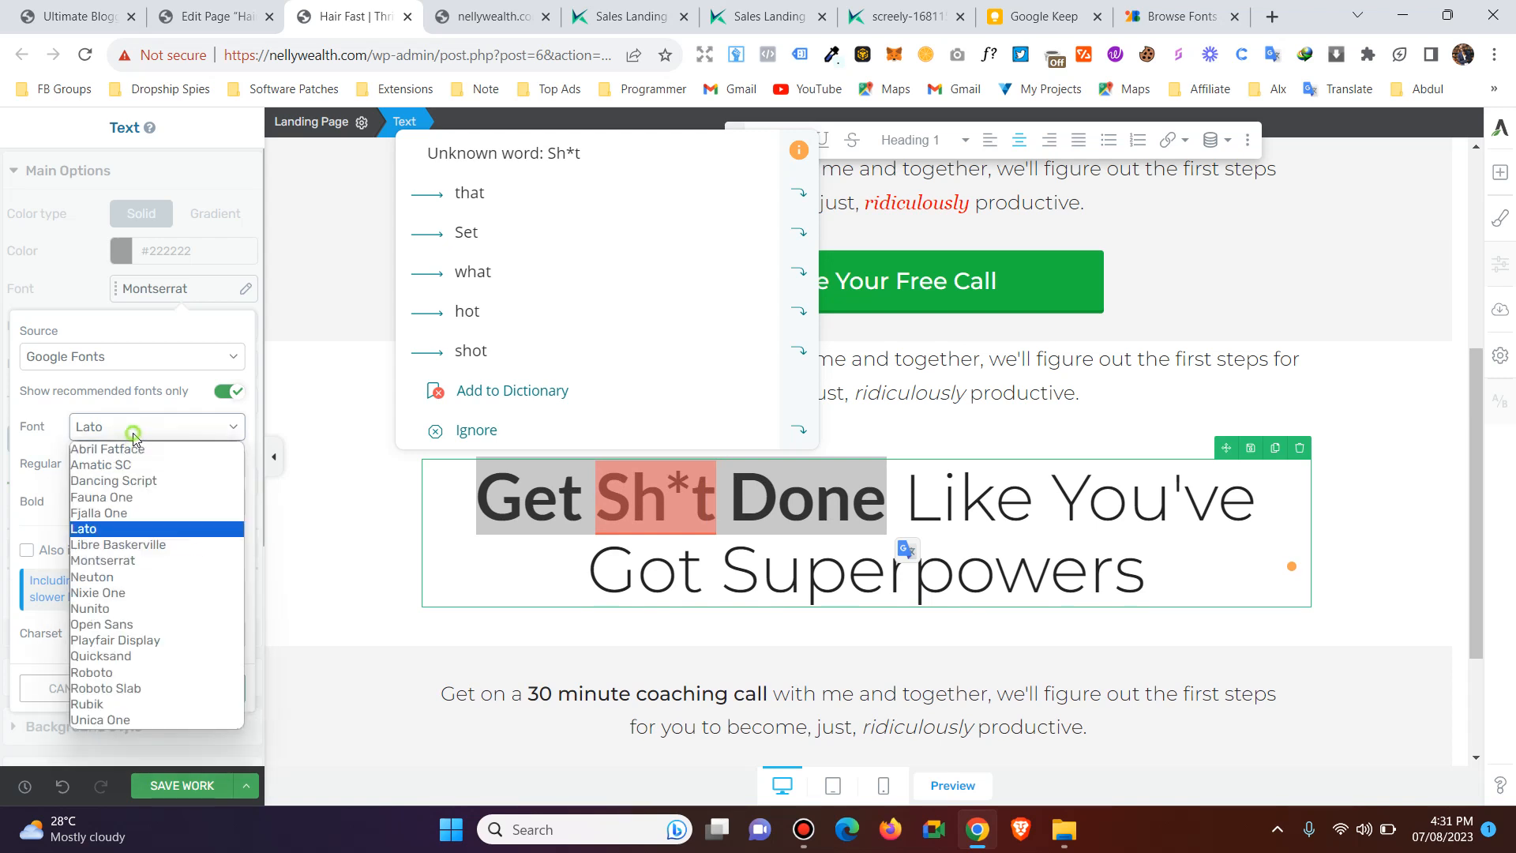
left_click(136, 513)
Try the Open Sans, Playfair Display, Quicksand and Unica One fonts on "Get Sh*t Done".
left_click(134, 437)
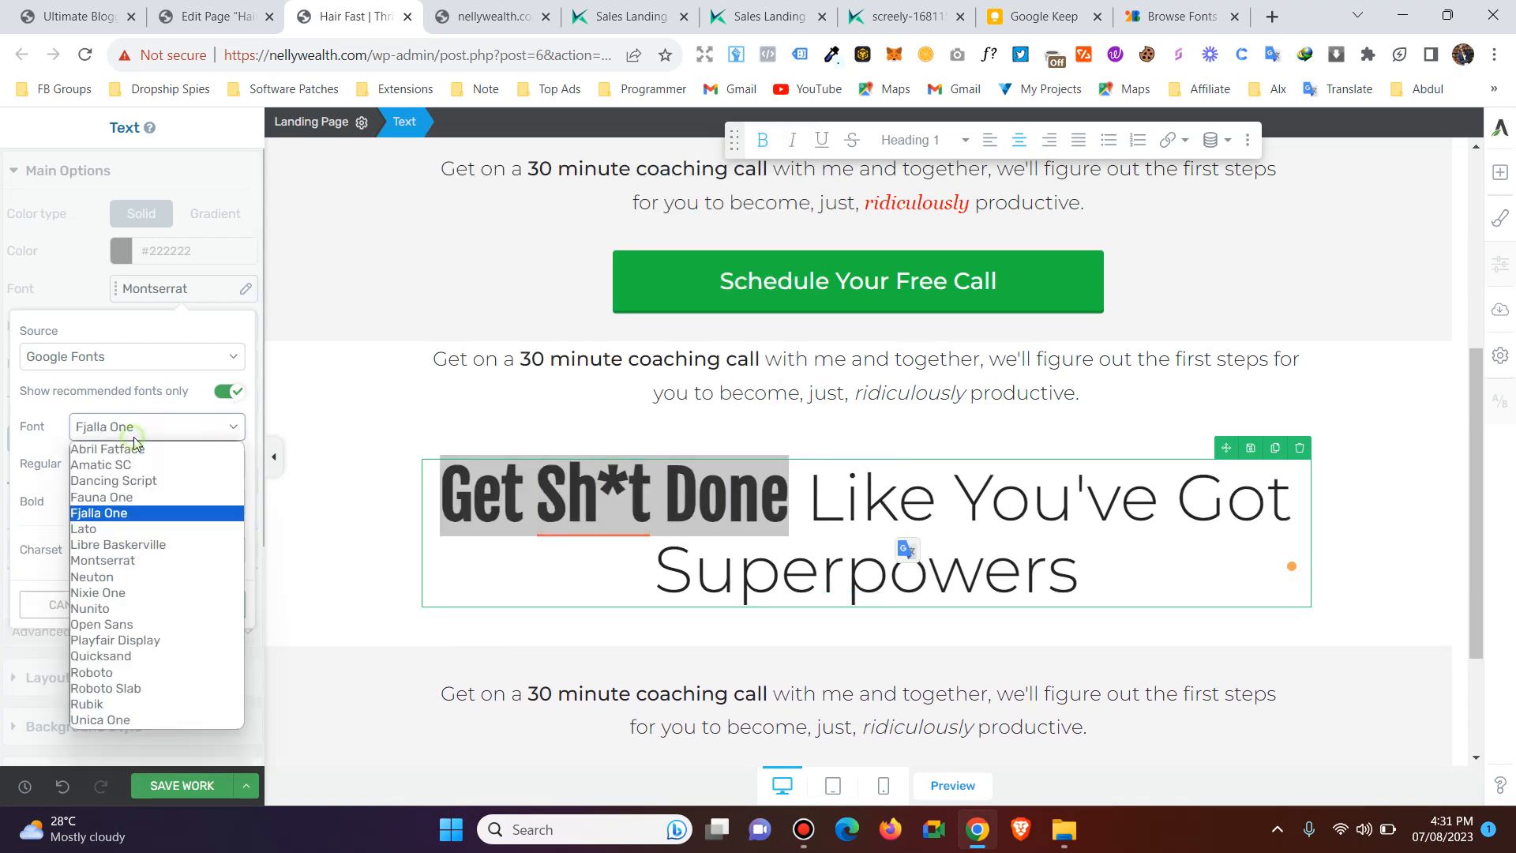
left_click(141, 624)
left_click(155, 441)
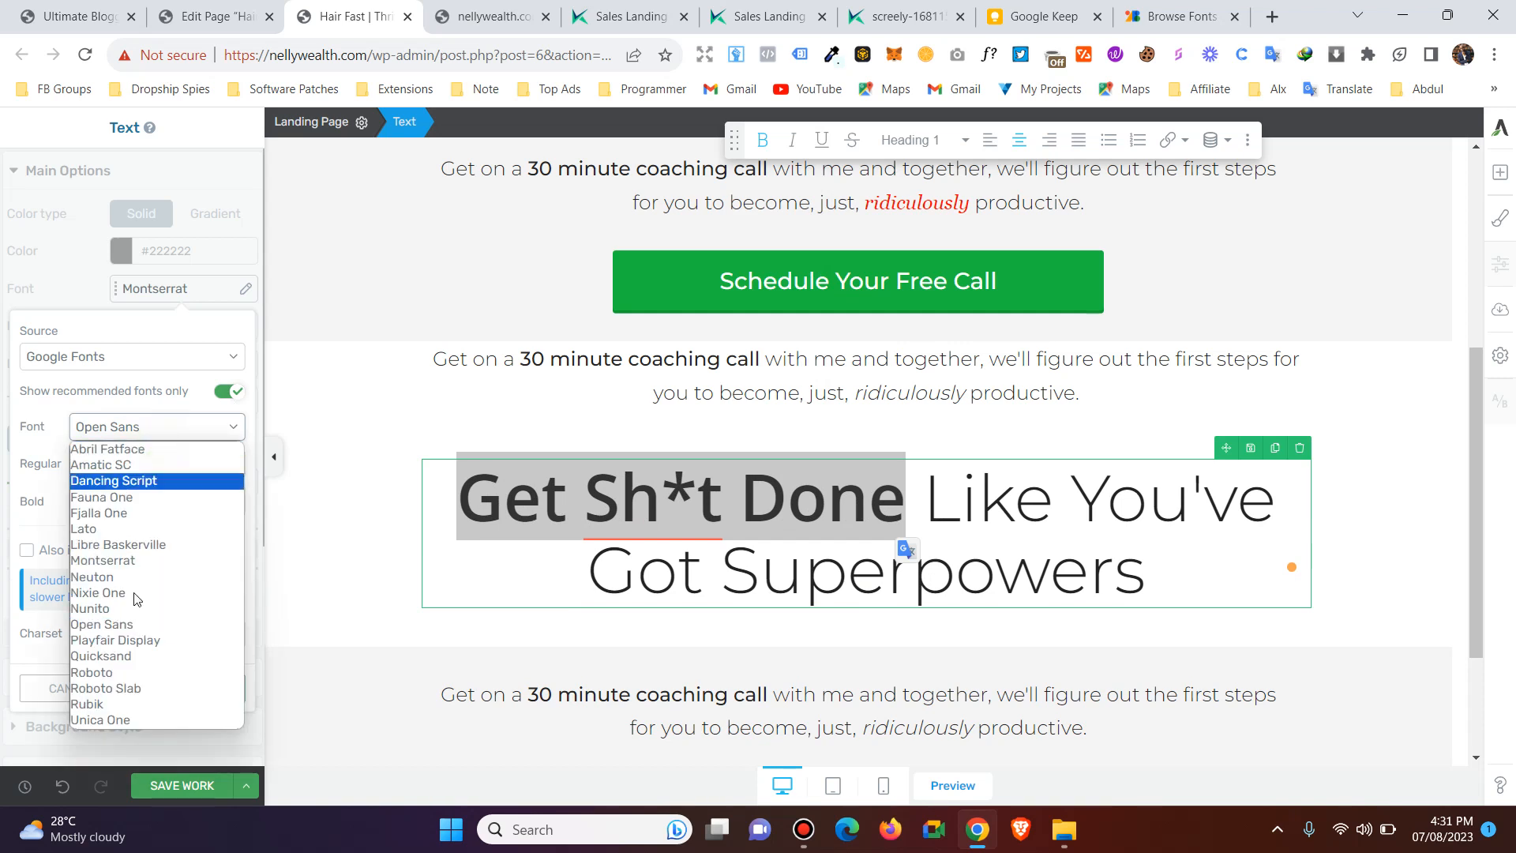
left_click(134, 643)
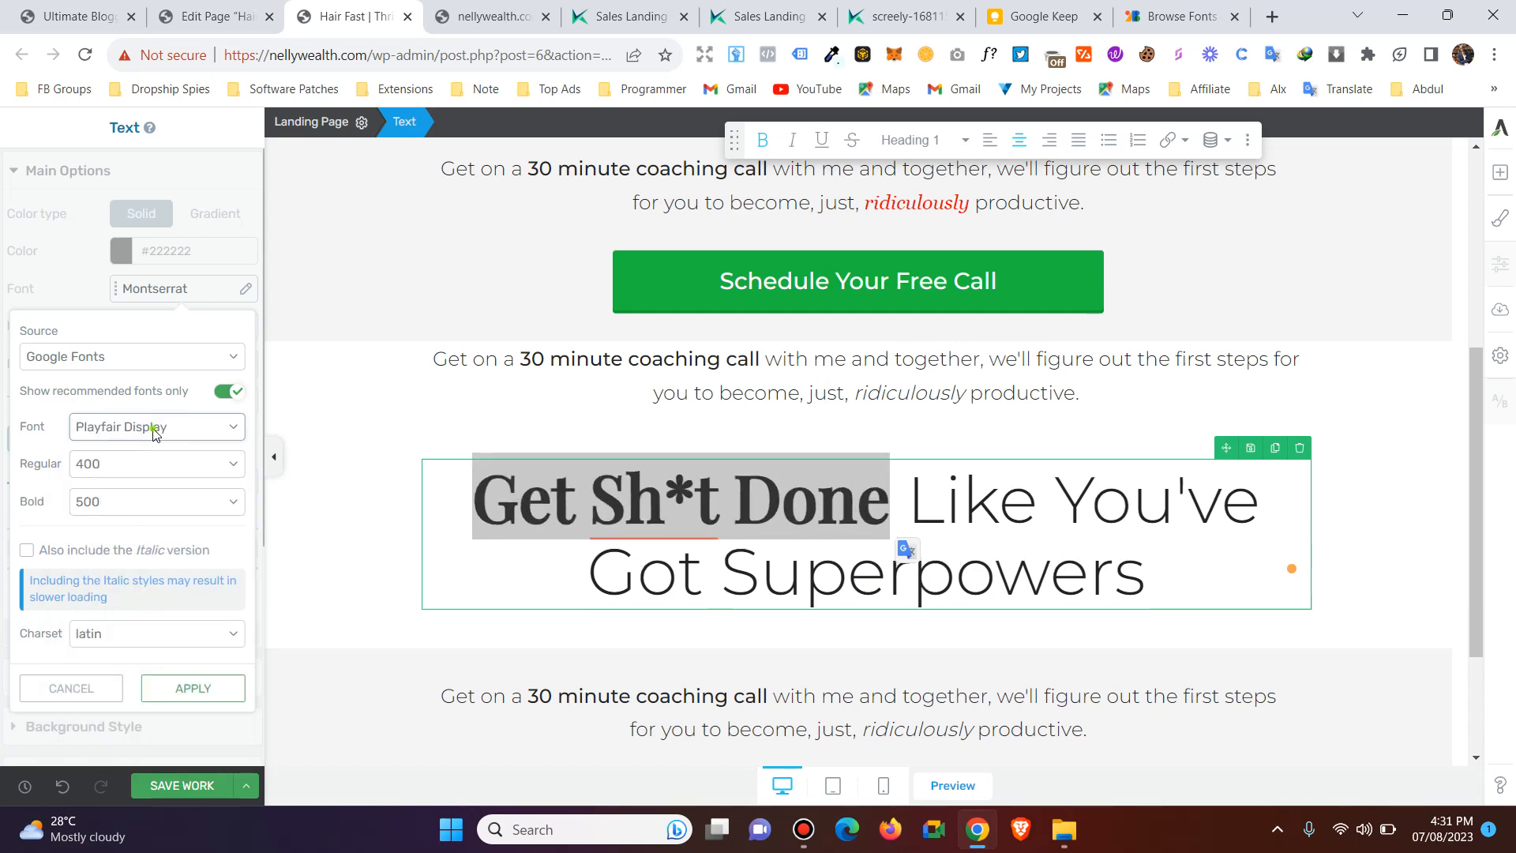
left_click(152, 434)
left_click(130, 657)
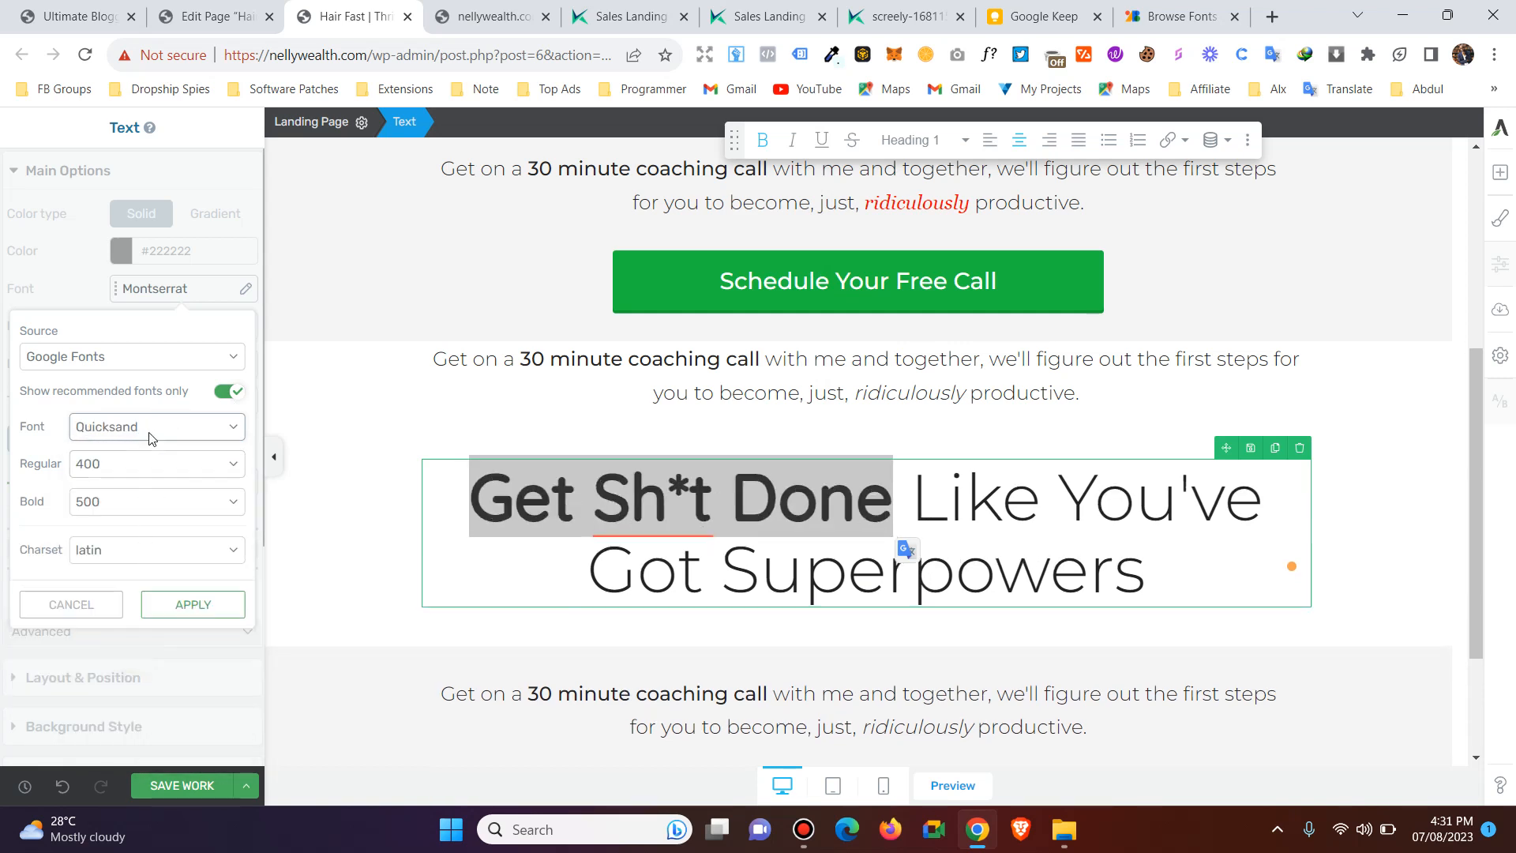
left_click(150, 434)
left_click(121, 719)
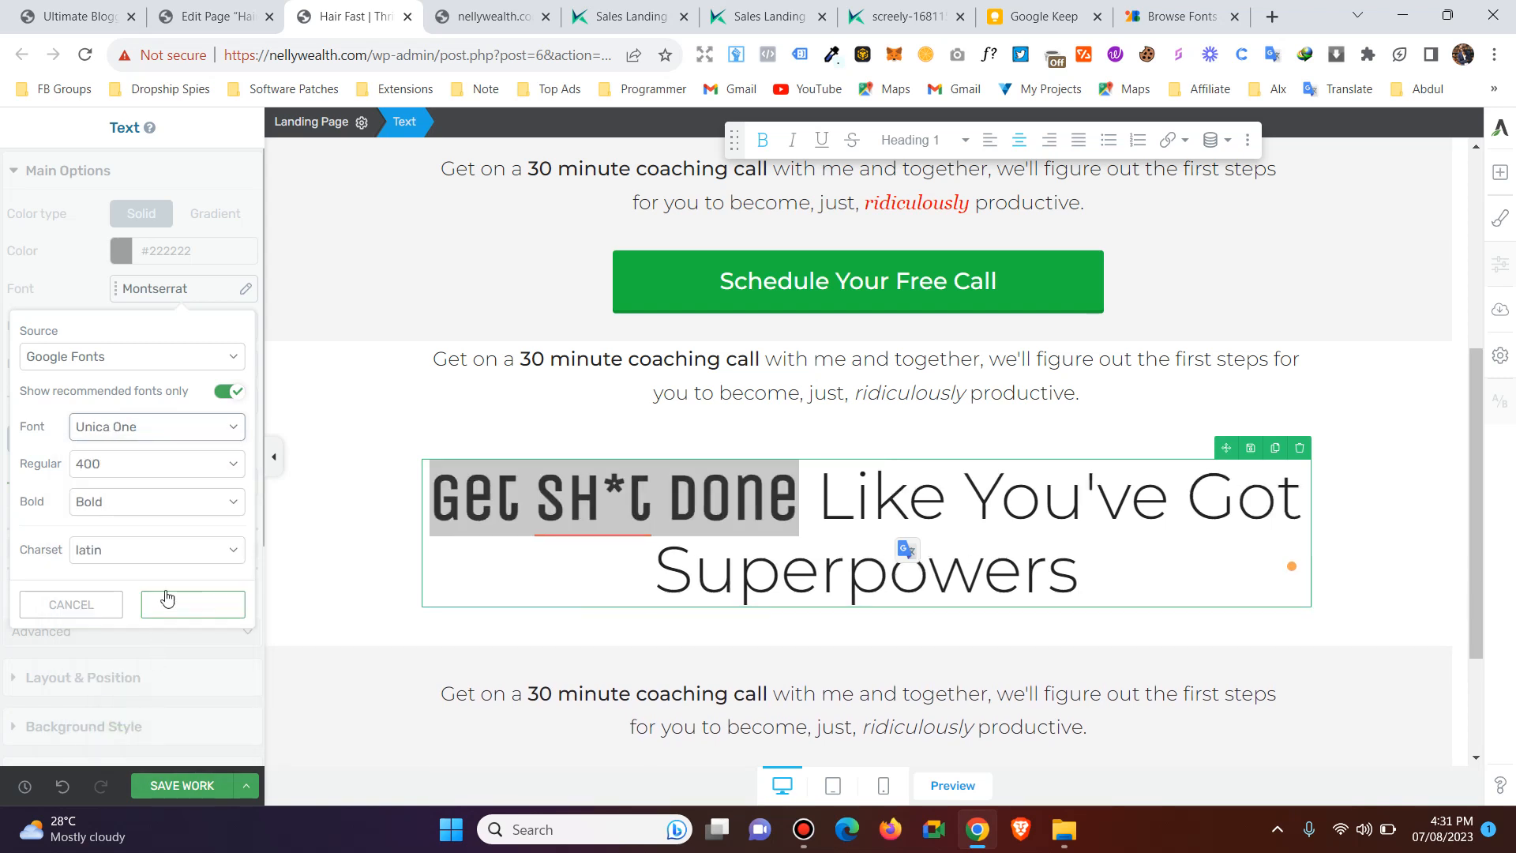
Set the font of "Get Sh*t Done" to Dancing Script with a regular weight of 400.
left_click(152, 426)
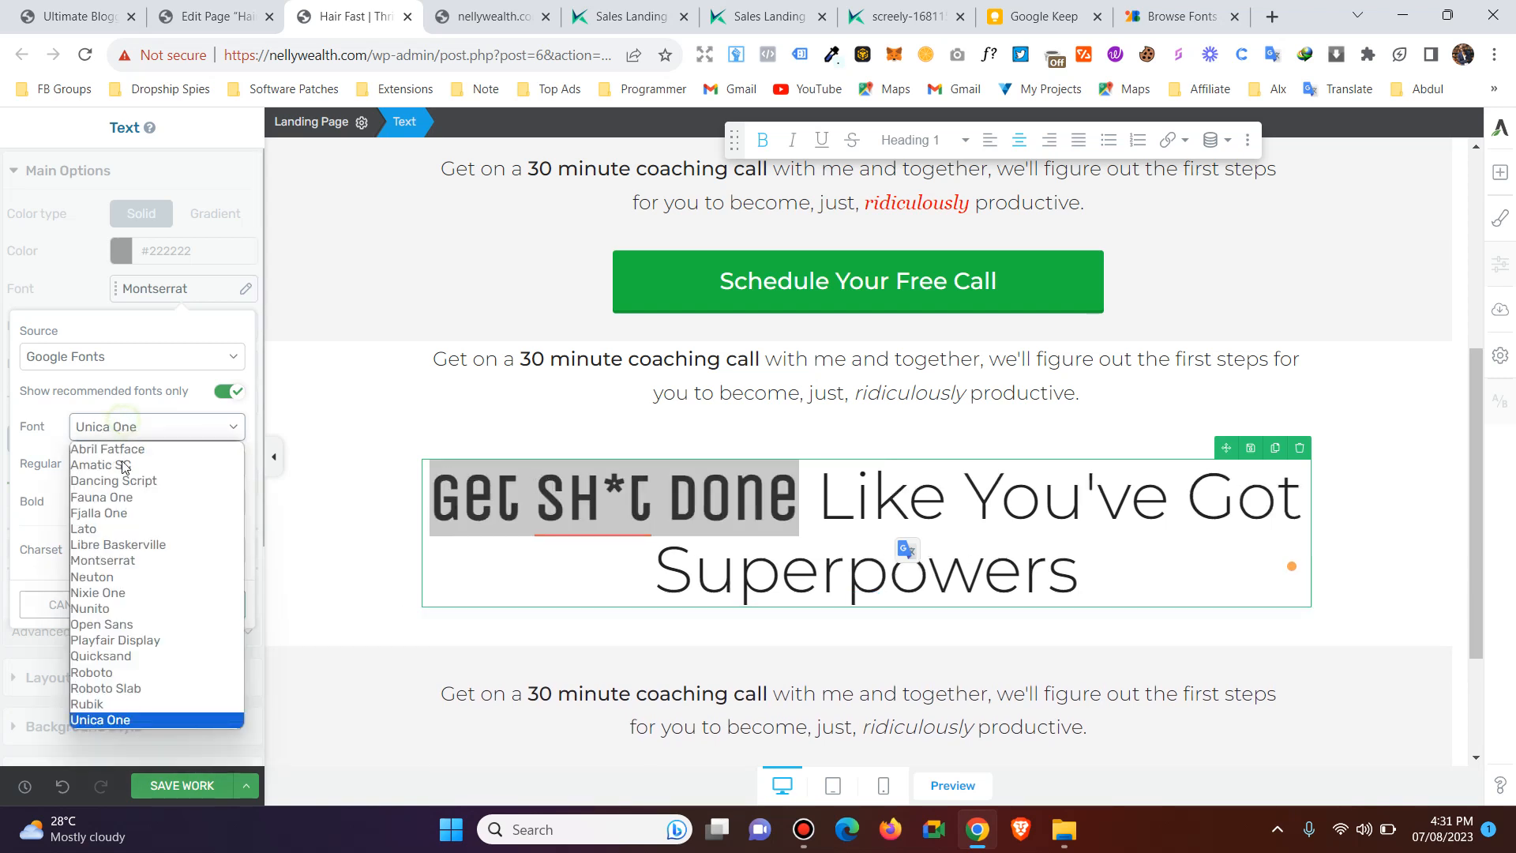
left_click(123, 483)
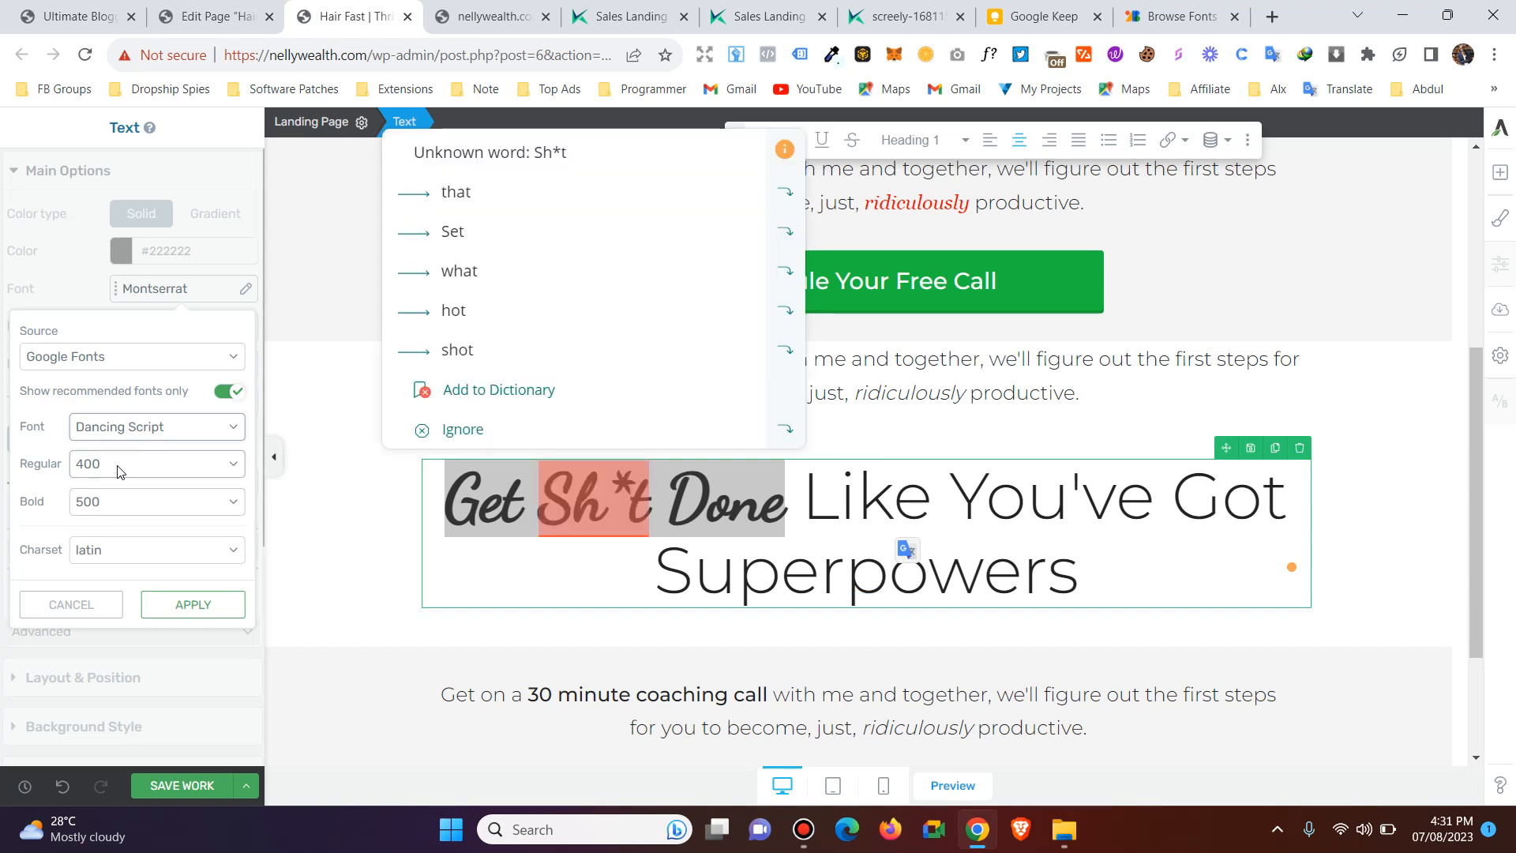
left_click(117, 466)
left_click(108, 487)
Set Dancing Script's bold weight to 700, apply the font to the selected words, and save the page.
left_click(109, 500)
left_click(111, 501)
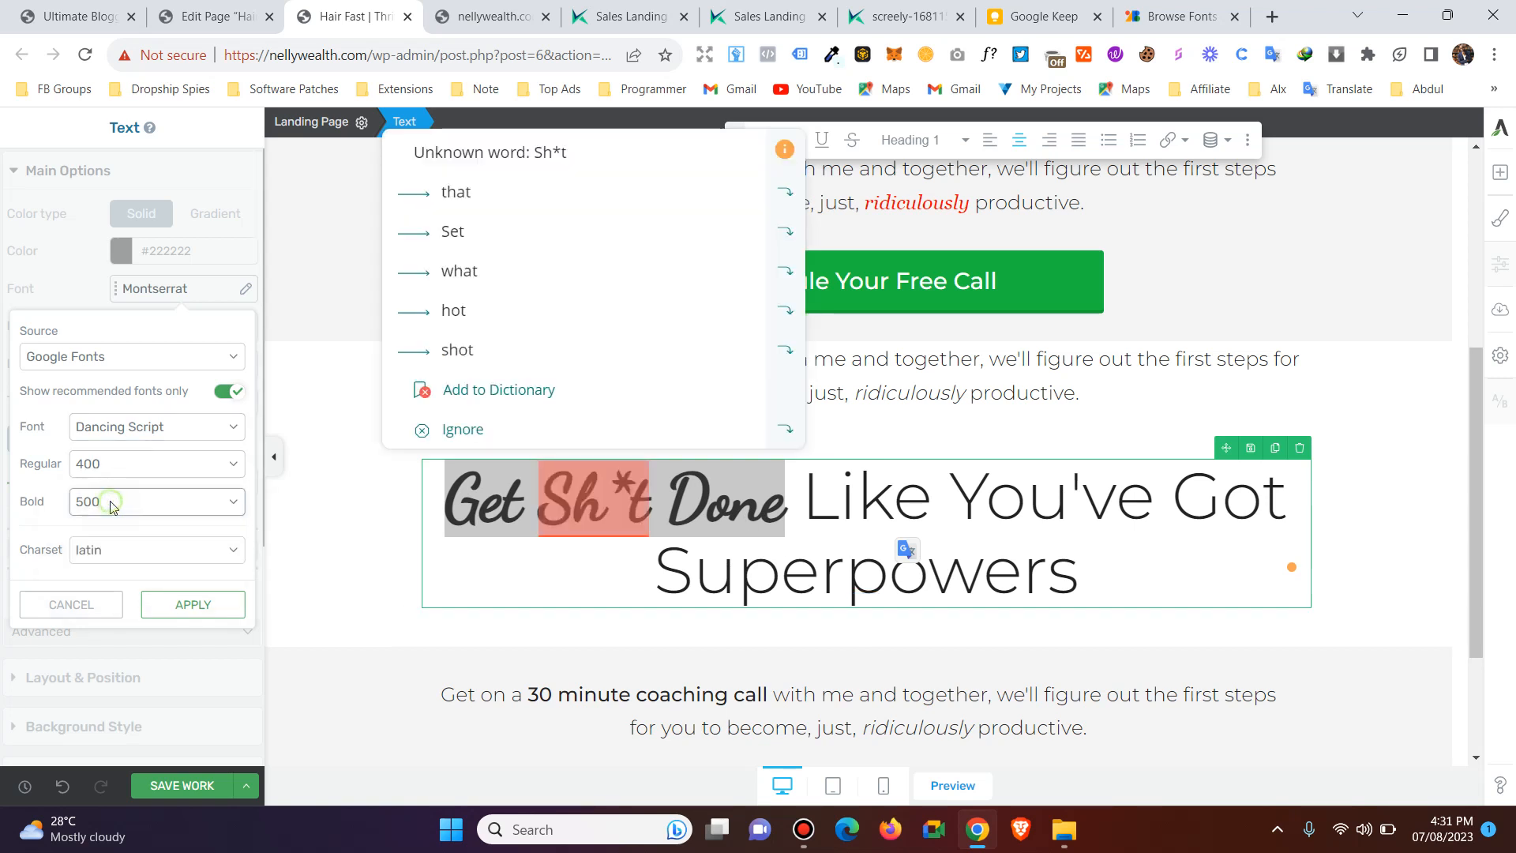
left_click(111, 499)
left_click(103, 529)
left_click(110, 501)
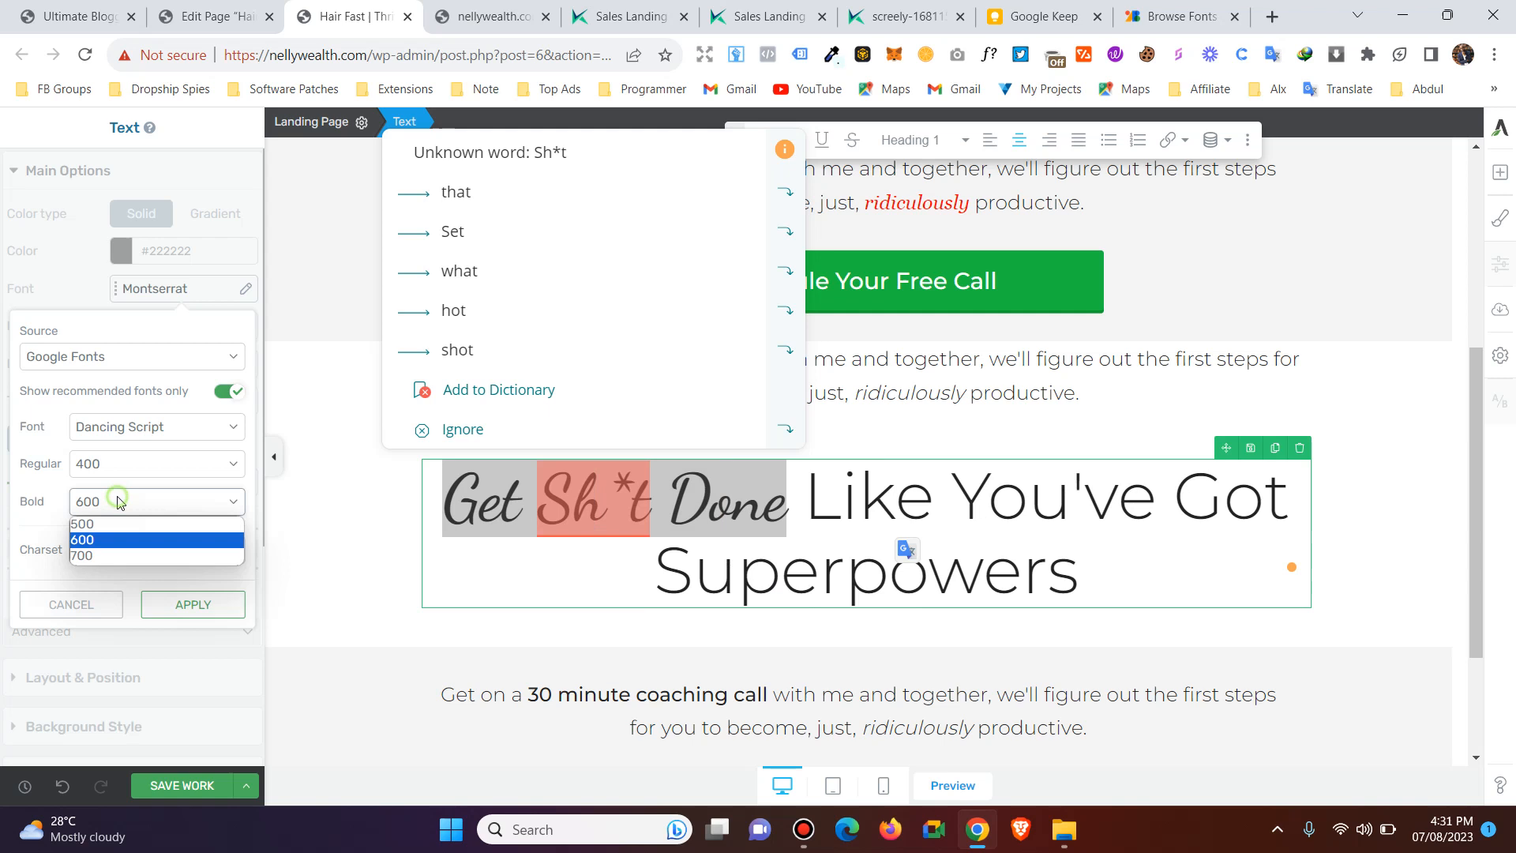
left_click(113, 554)
left_click(175, 610)
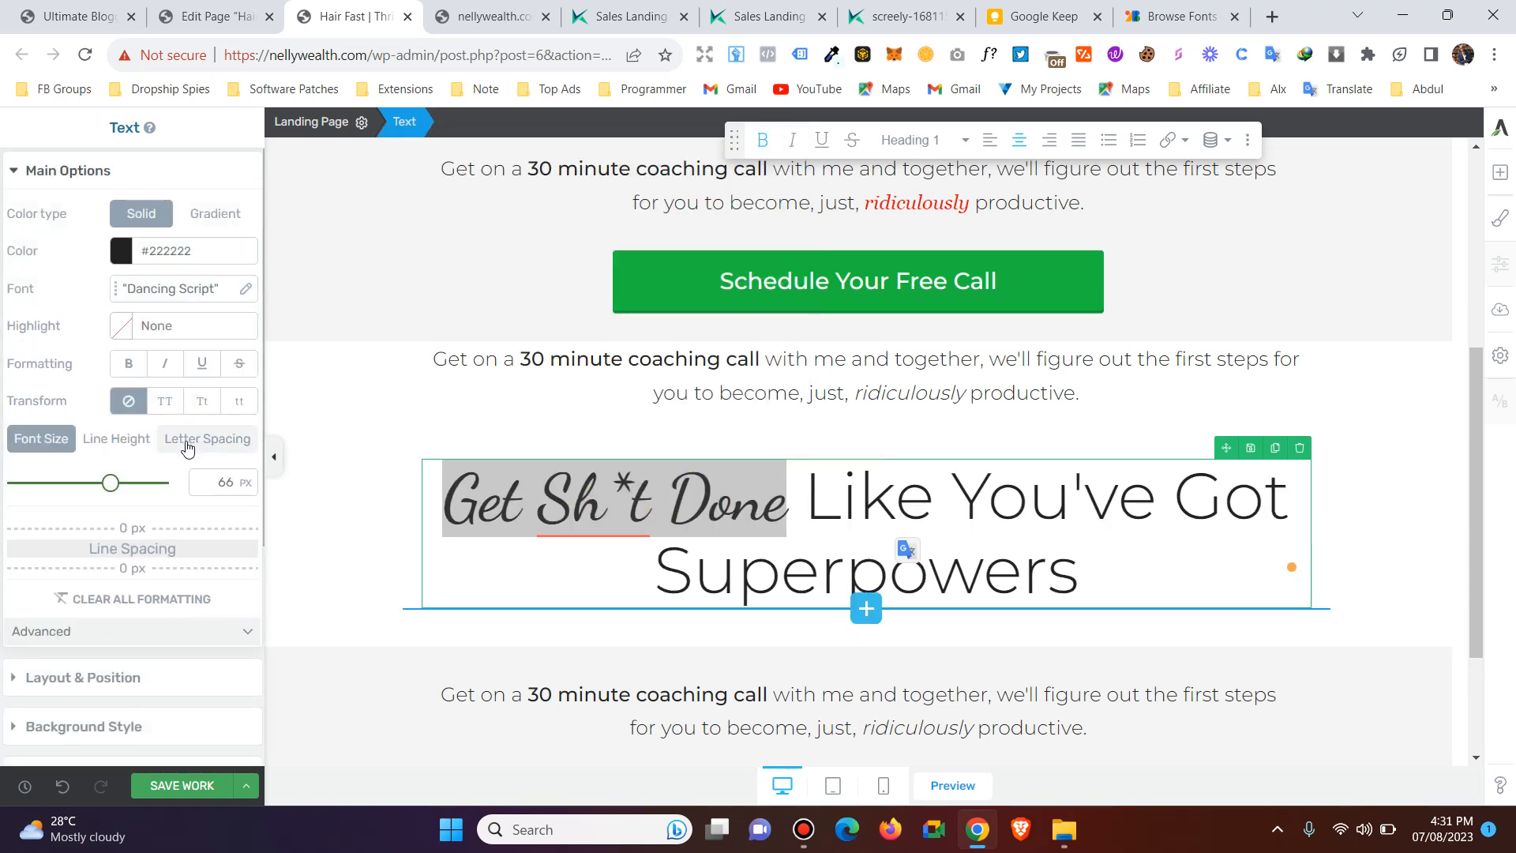
left_click(177, 785)
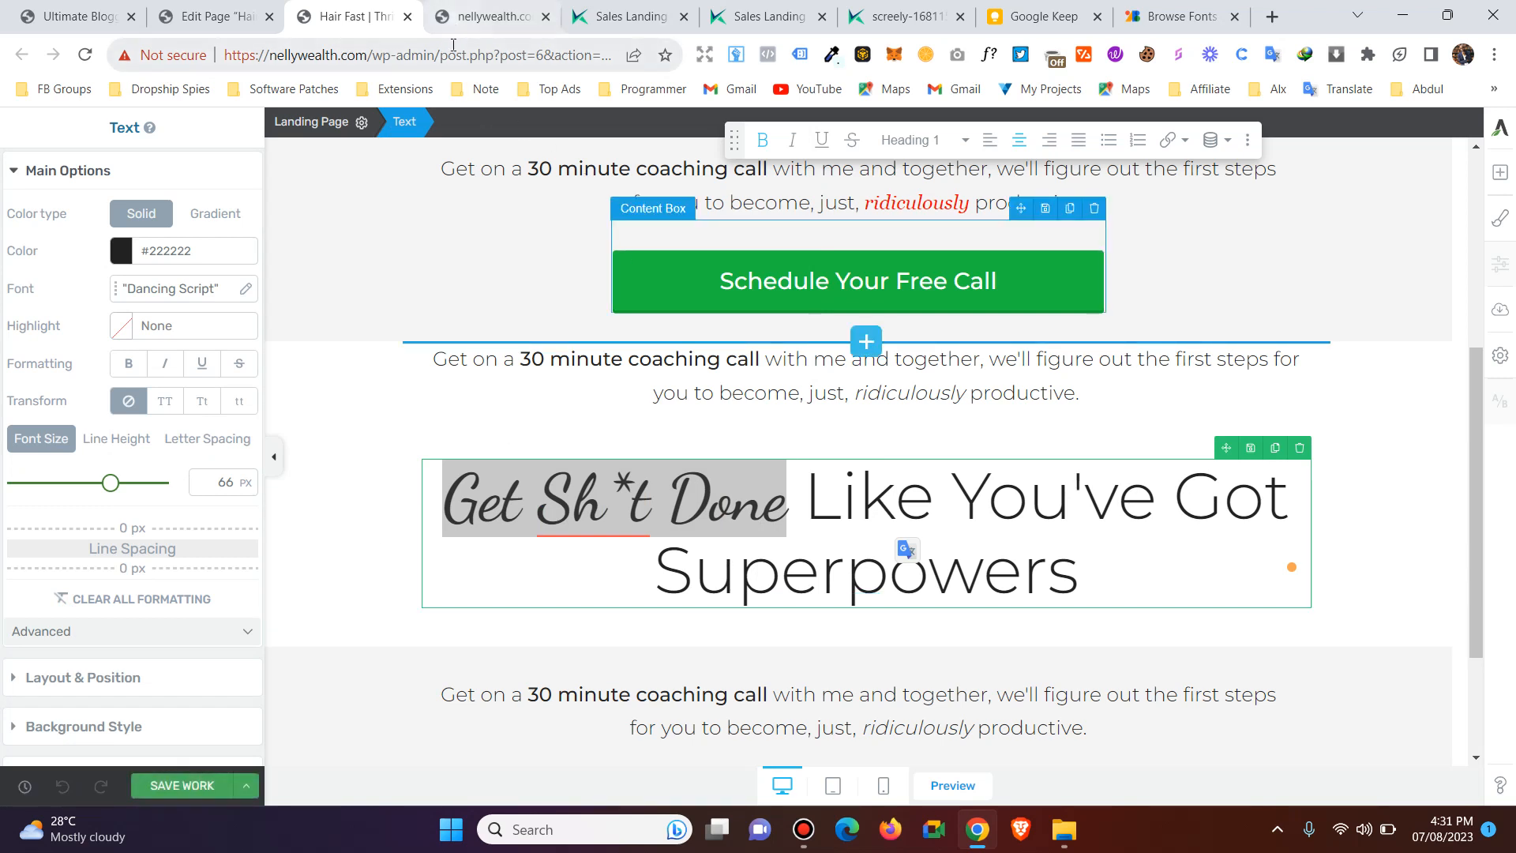
Reload the live hair-fast page, examine the restyled "Get Sh*t Done" headline, and return to the editor.
mouse_move(470, 24)
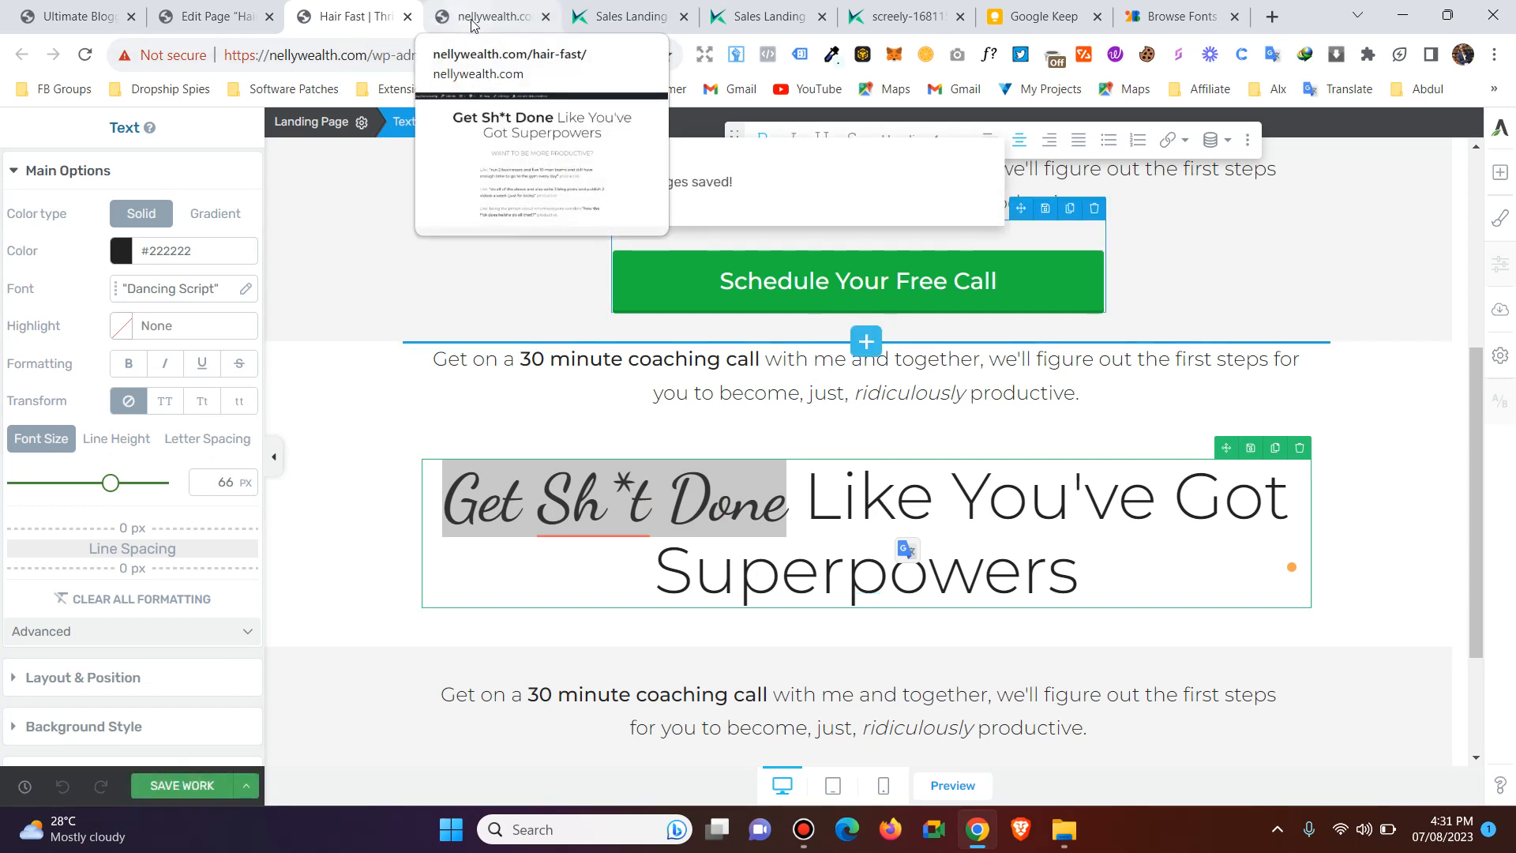
left_click(471, 25)
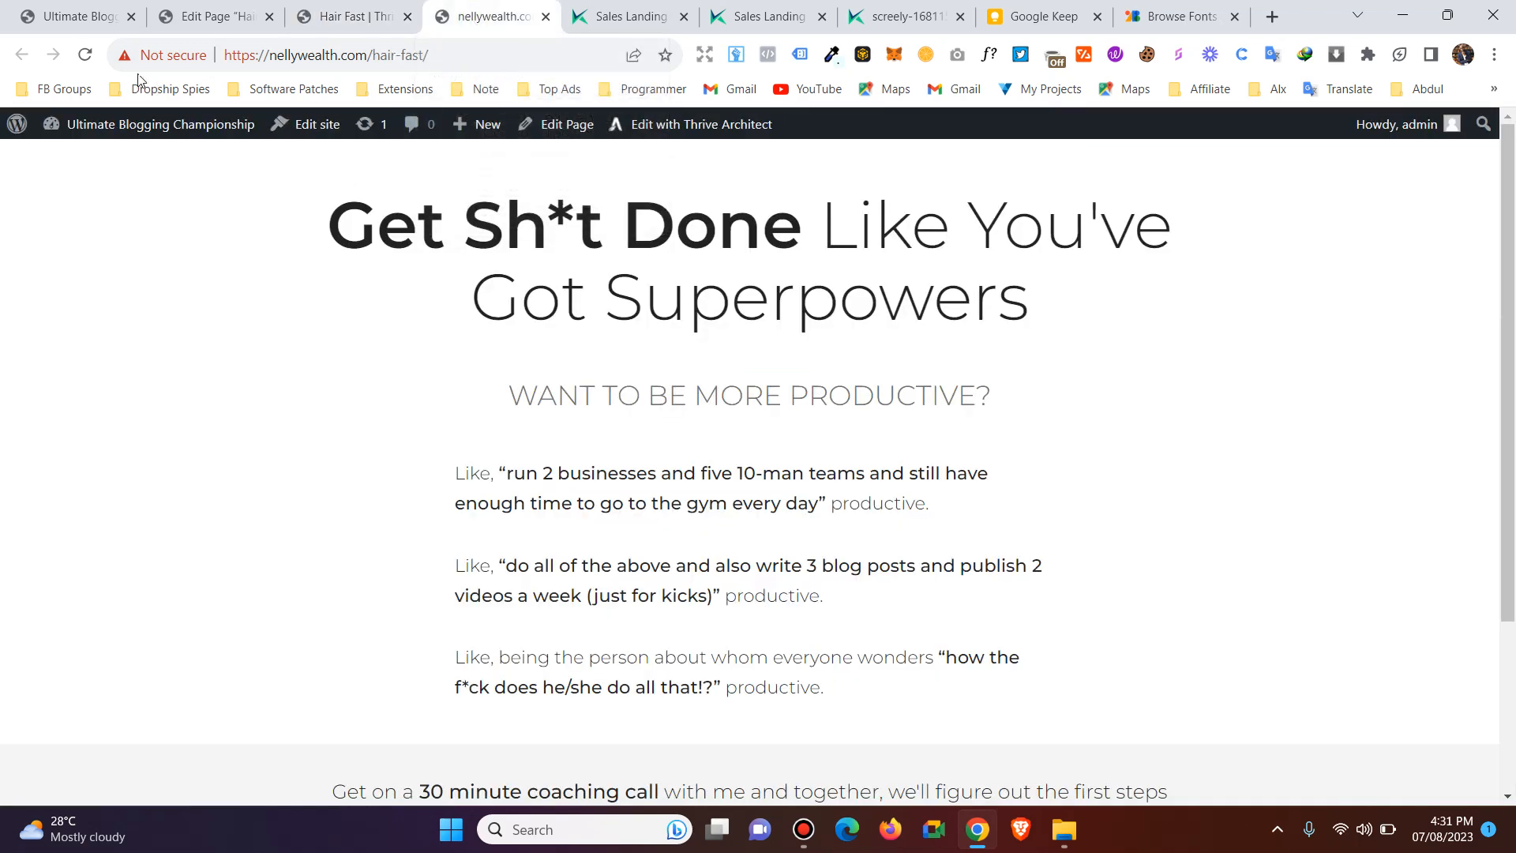
left_click(86, 55)
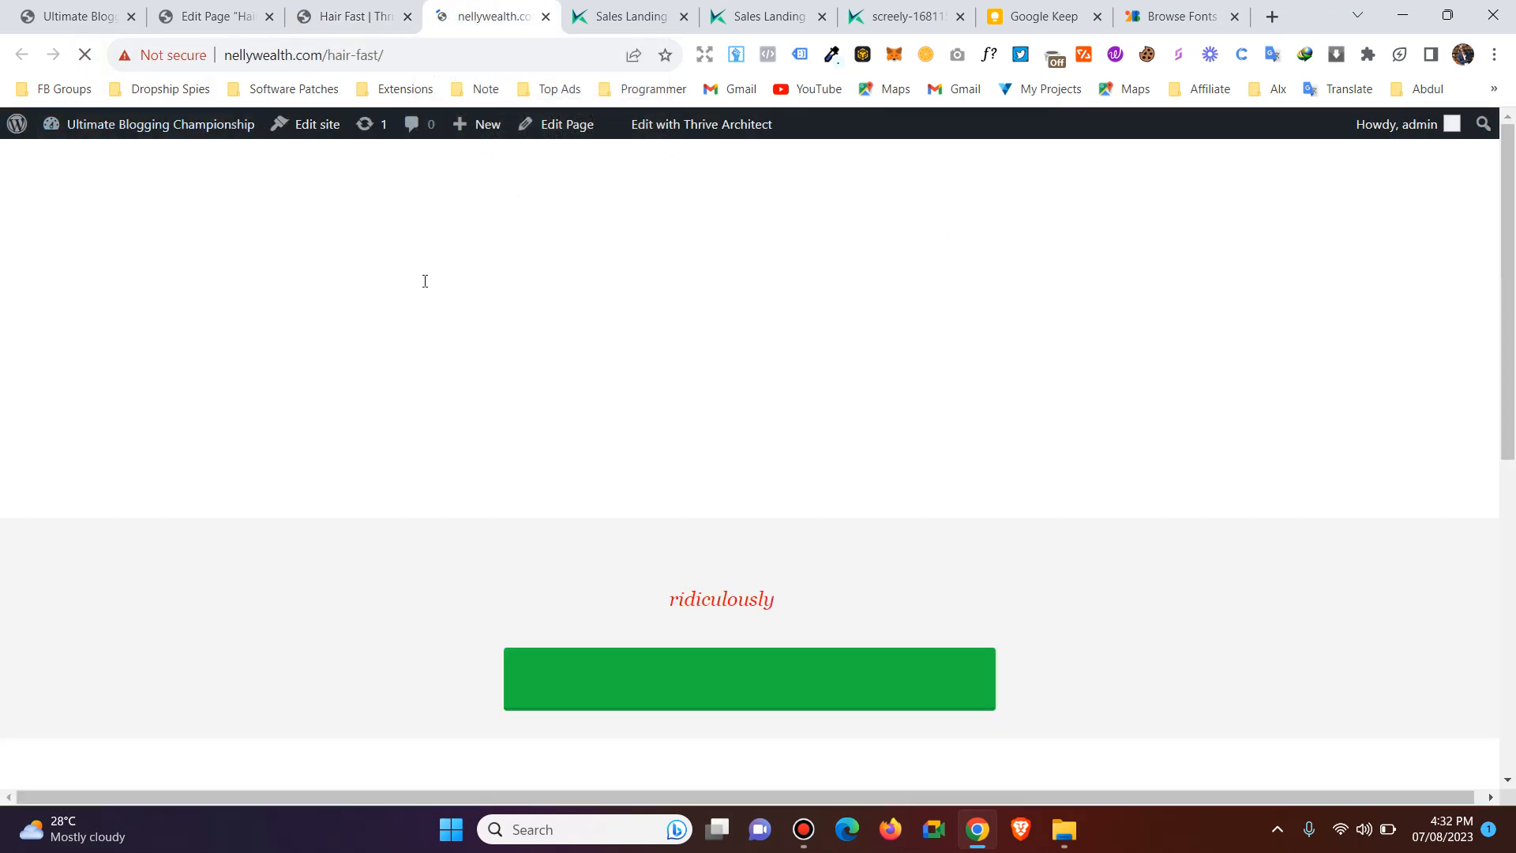
scroll(840, 391, "down", 3)
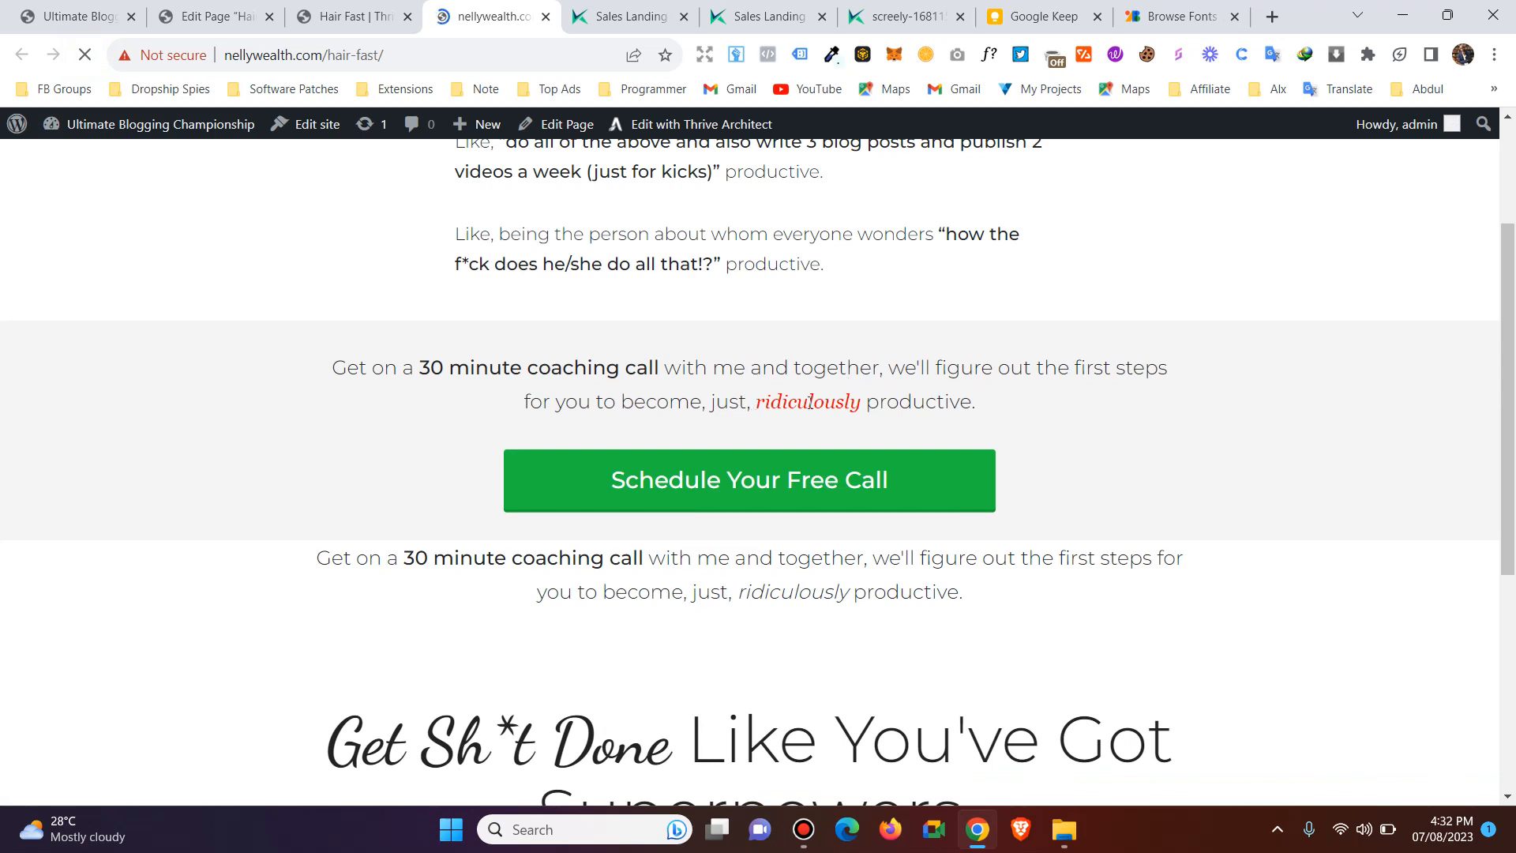
scroll(834, 403, "down", 1)
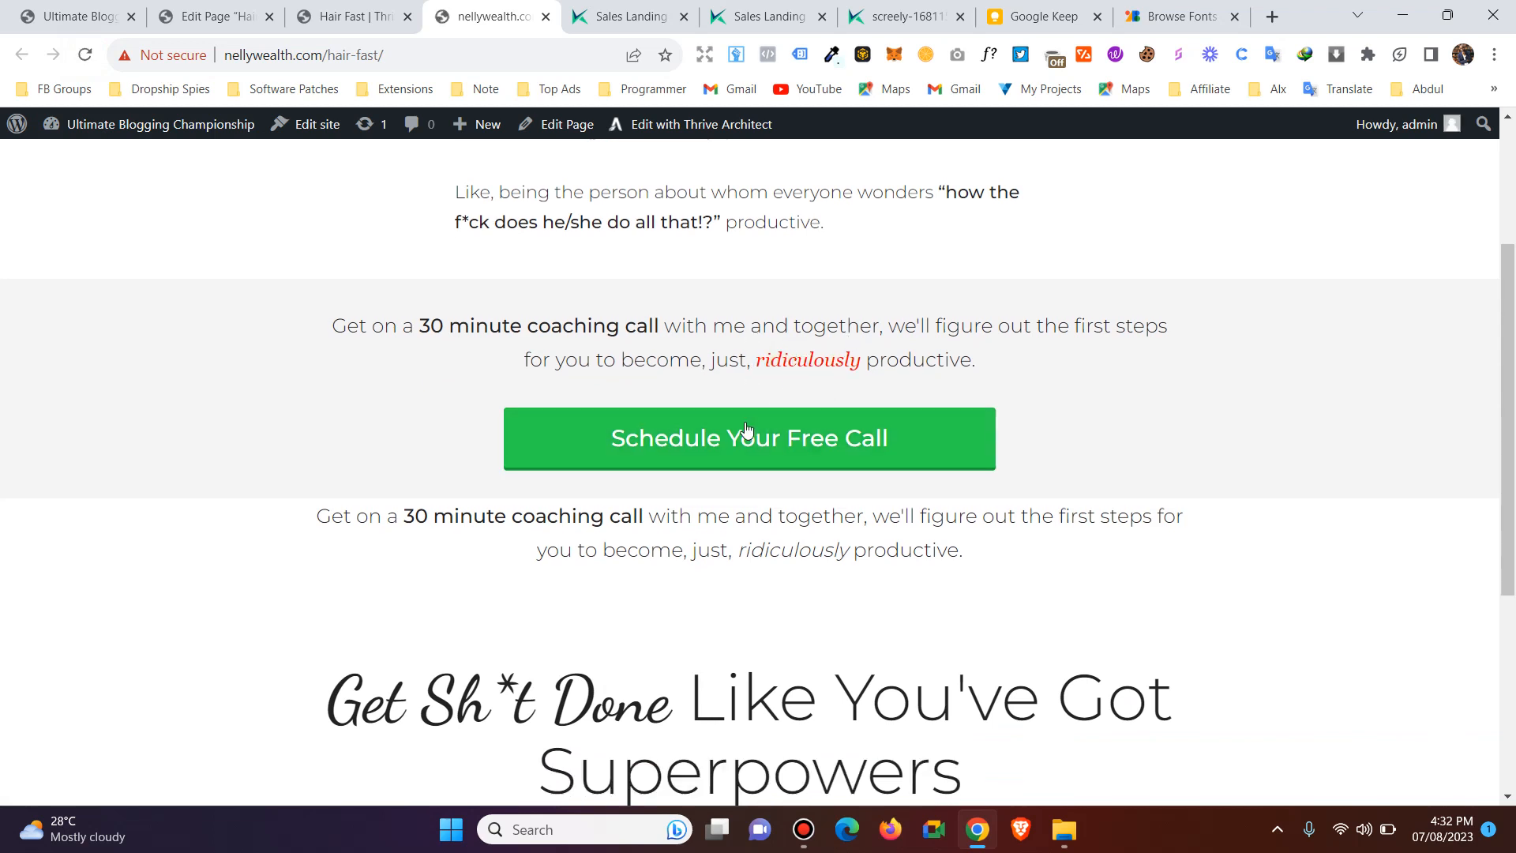
scroll(496, 479, "down", 3)
left_click_drag(356, 493, 655, 545)
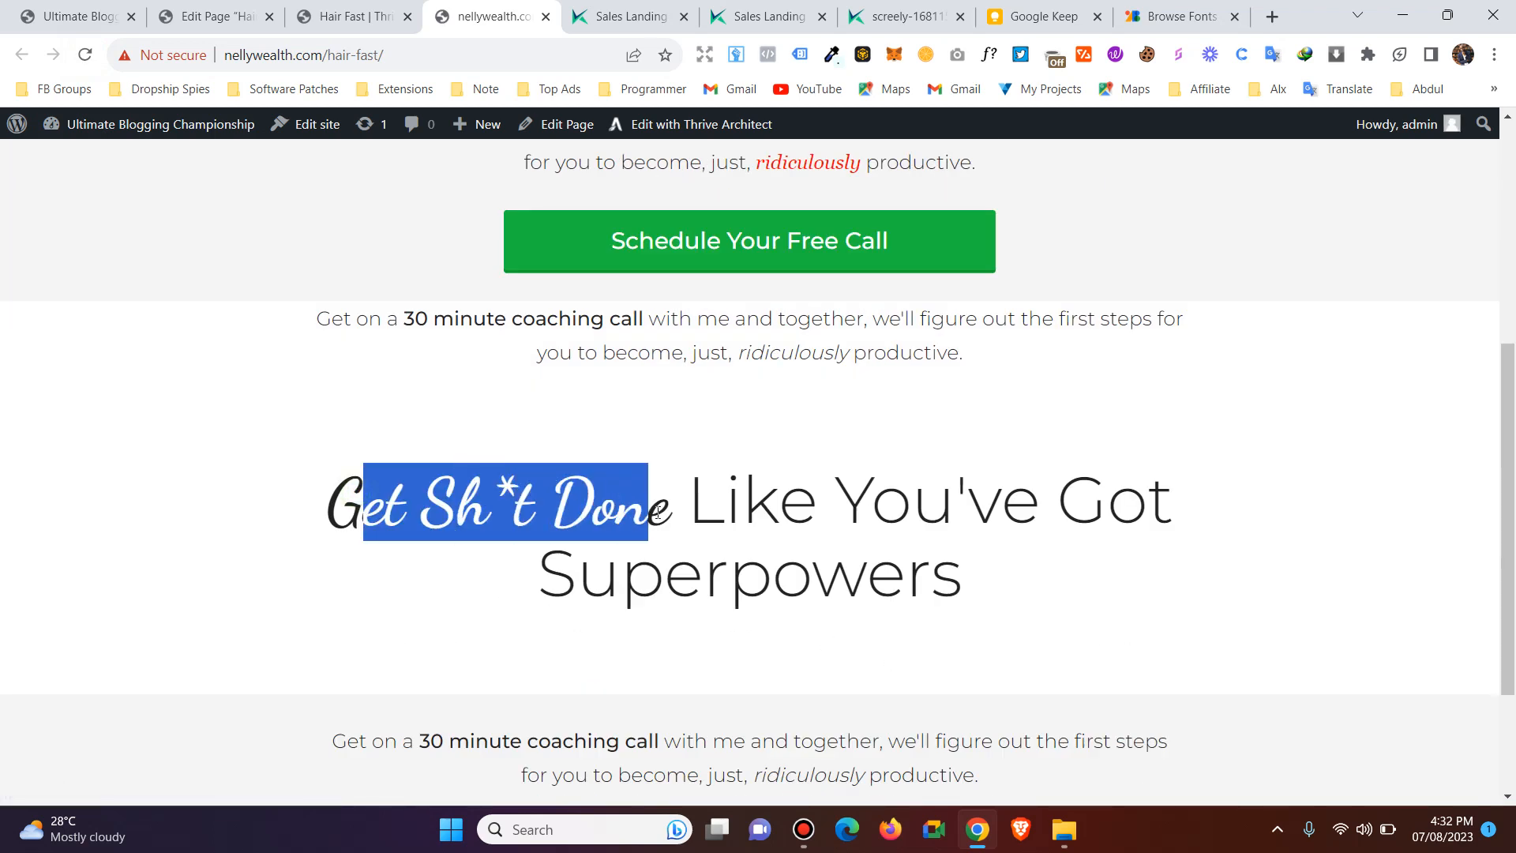
left_click(654, 552)
left_click(376, 10)
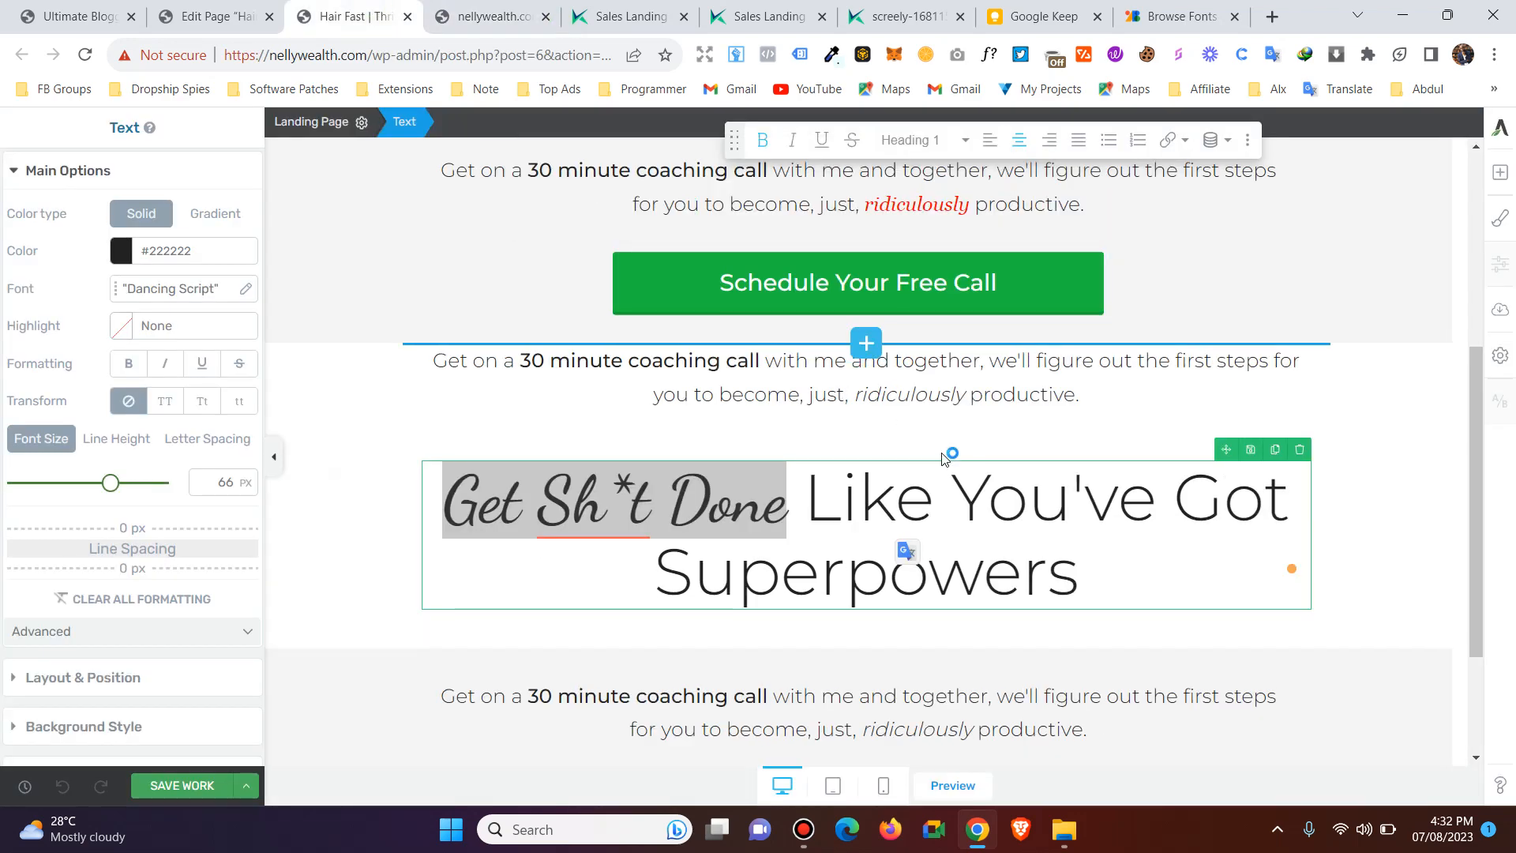
scroll(632, 442, "up", 5)
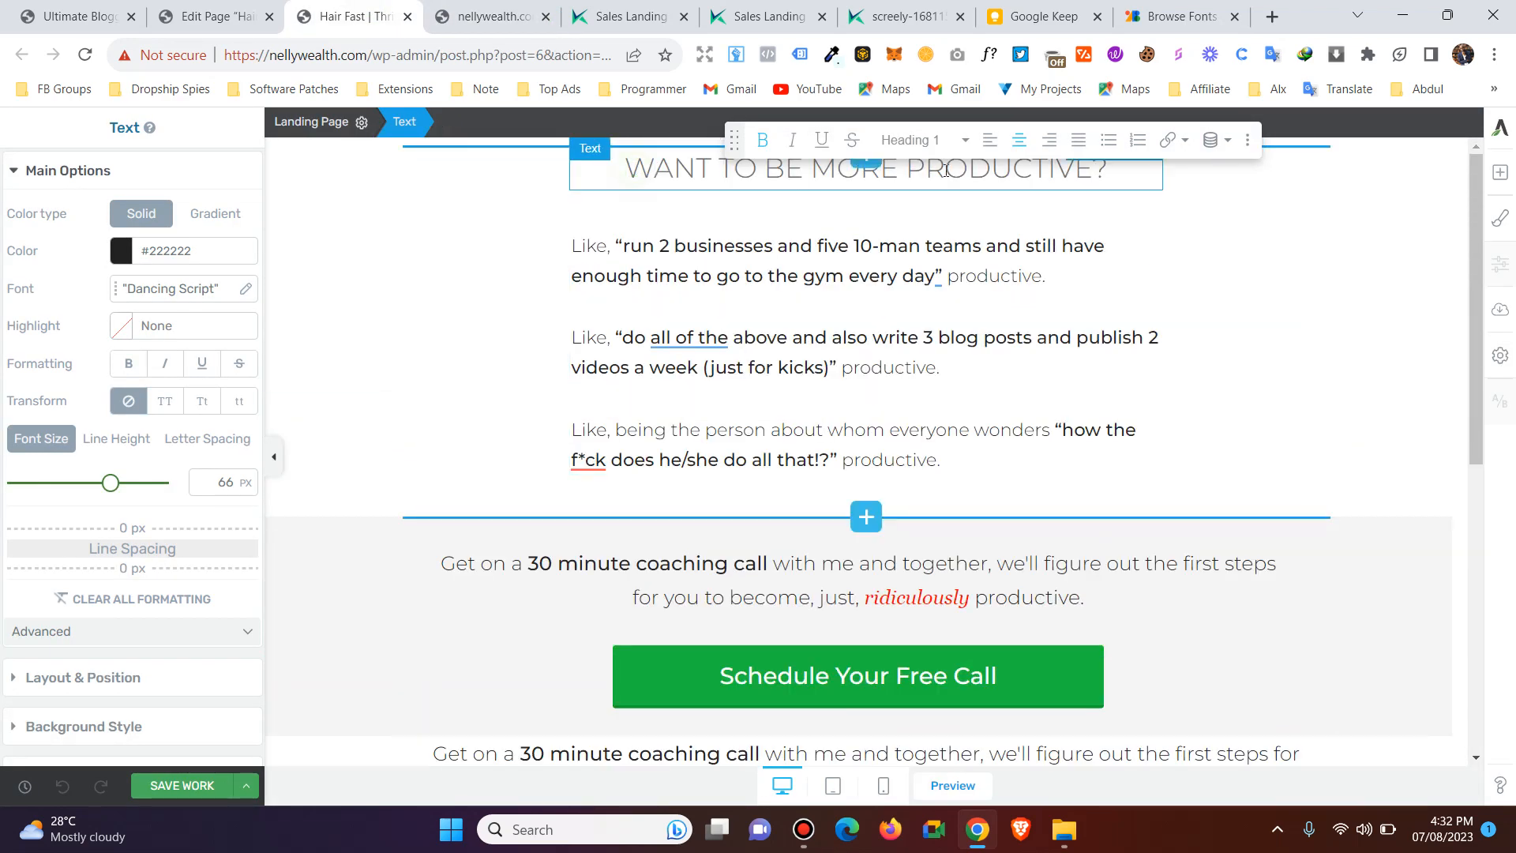
Set the text color of the "Want to be more productive?" headline to blue #434bc8.
left_click_drag(625, 169, 1110, 168)
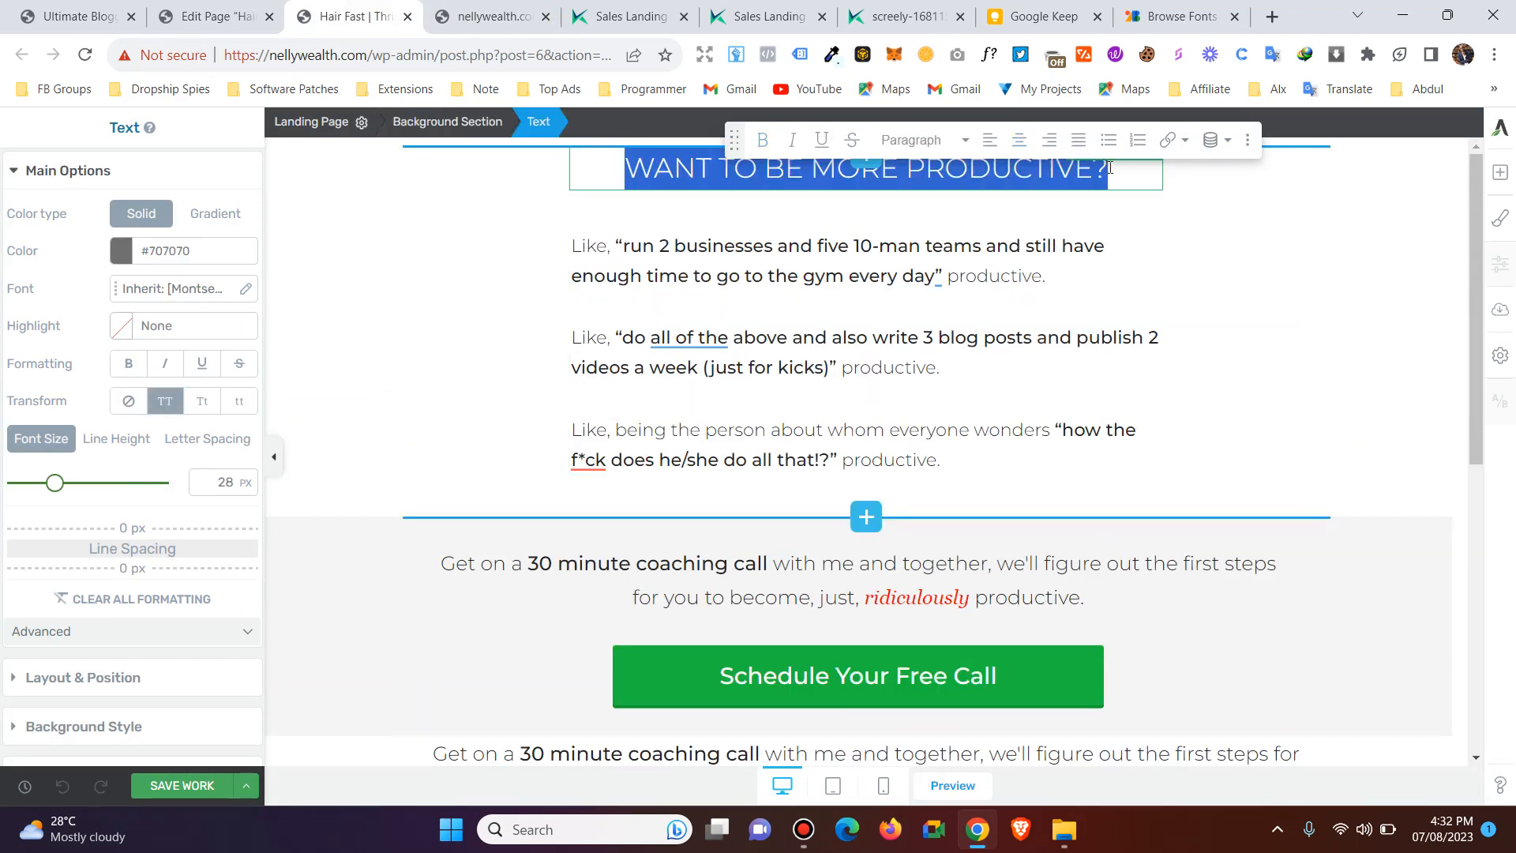
left_click(122, 253)
left_click_drag(143, 468, 176, 484)
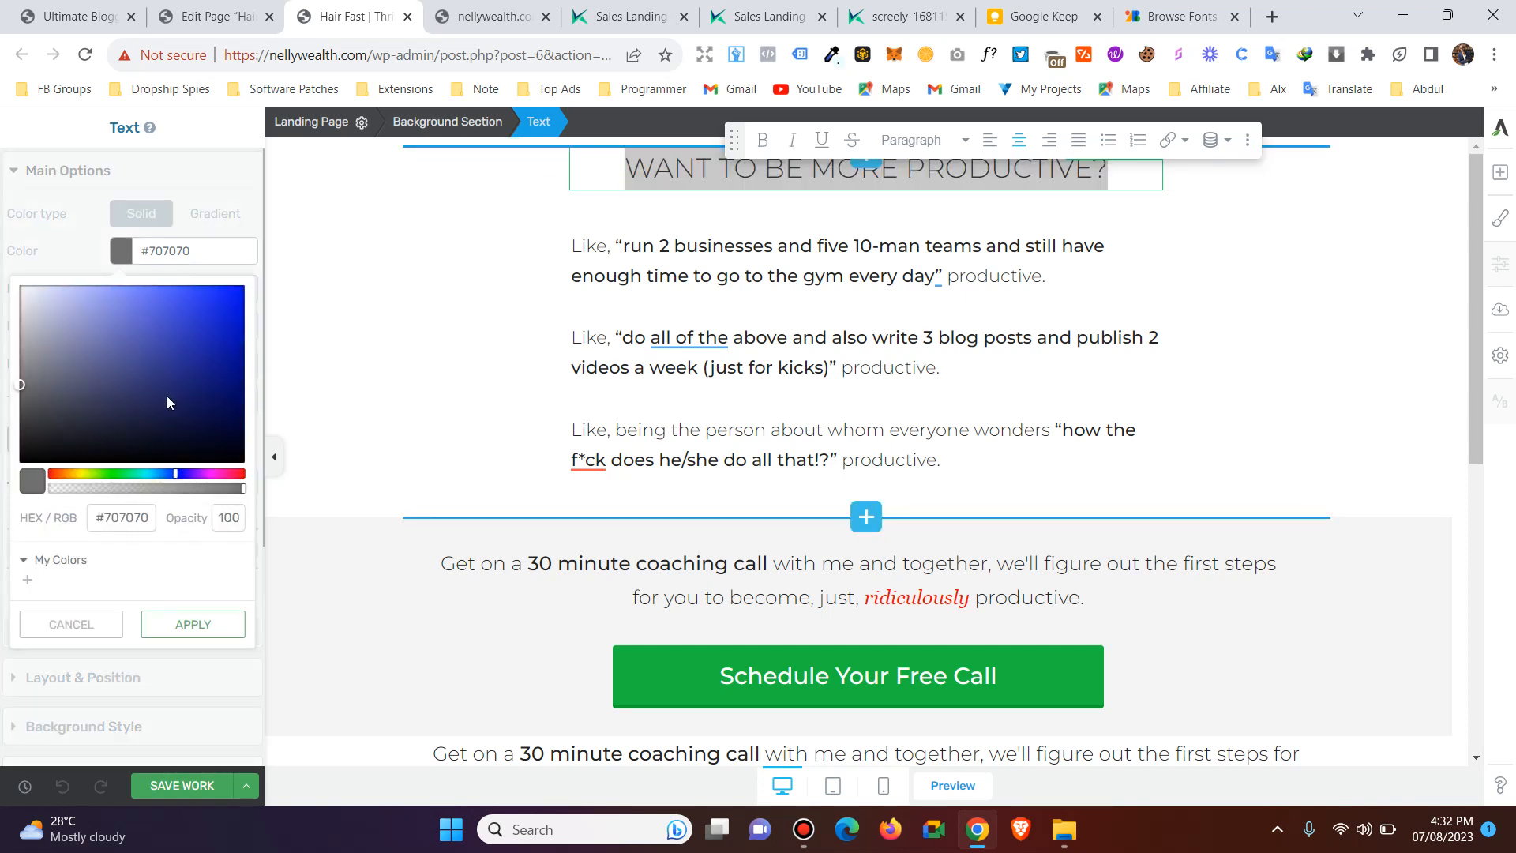
mouse_move(167, 403)
left_mouse_down()
mouse_move(154, 301)
mouse_move(155, 330)
mouse_move(193, 367)
mouse_move(172, 330)
left_mouse_up()
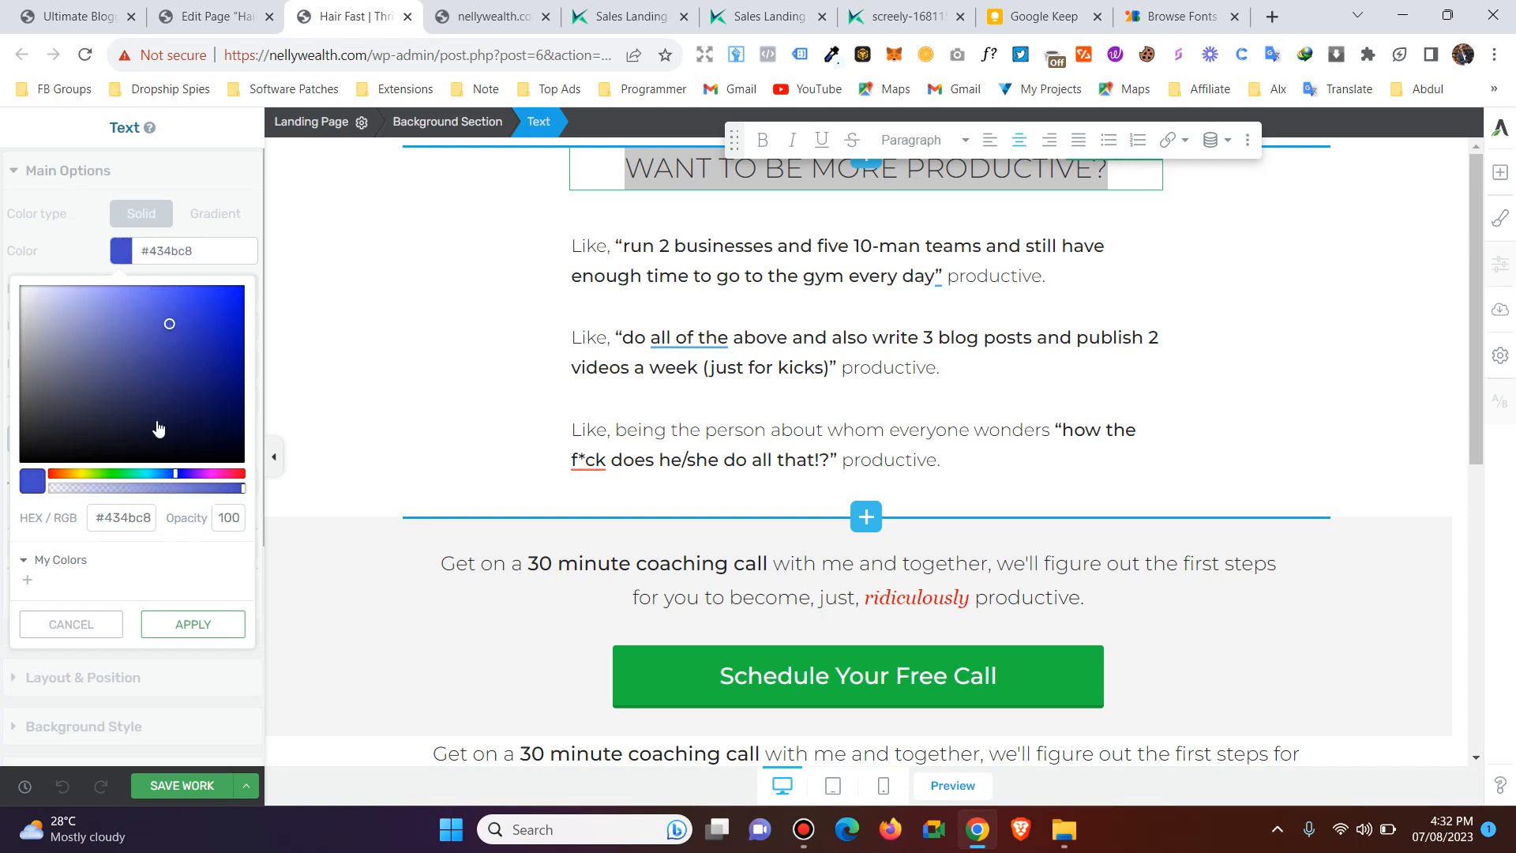
left_click(170, 625)
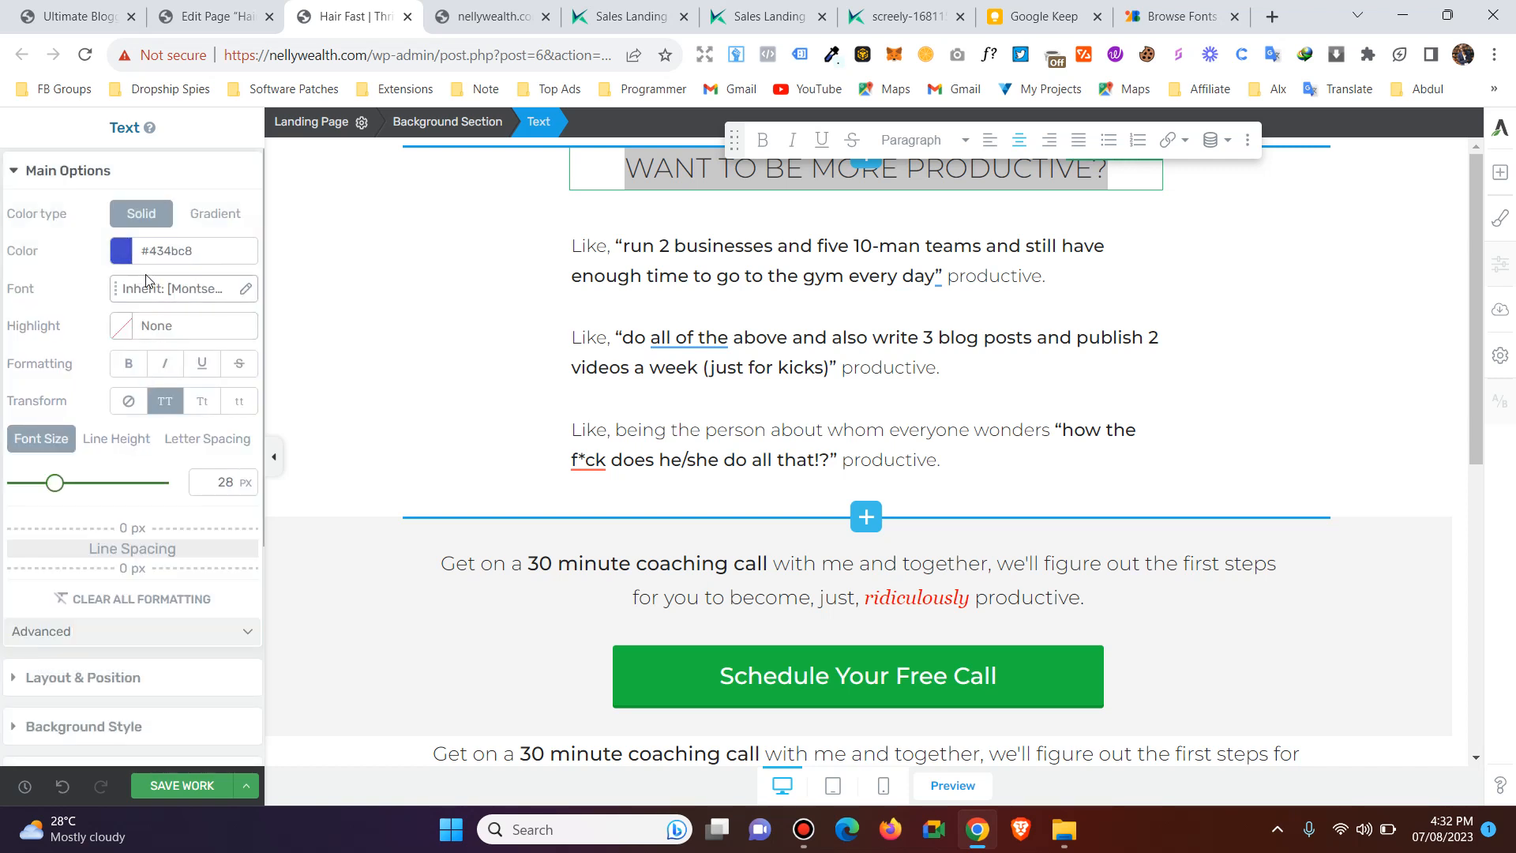
Make the "Want to be more productive?" headline bold and set its font size to 51 px.
left_click(129, 364)
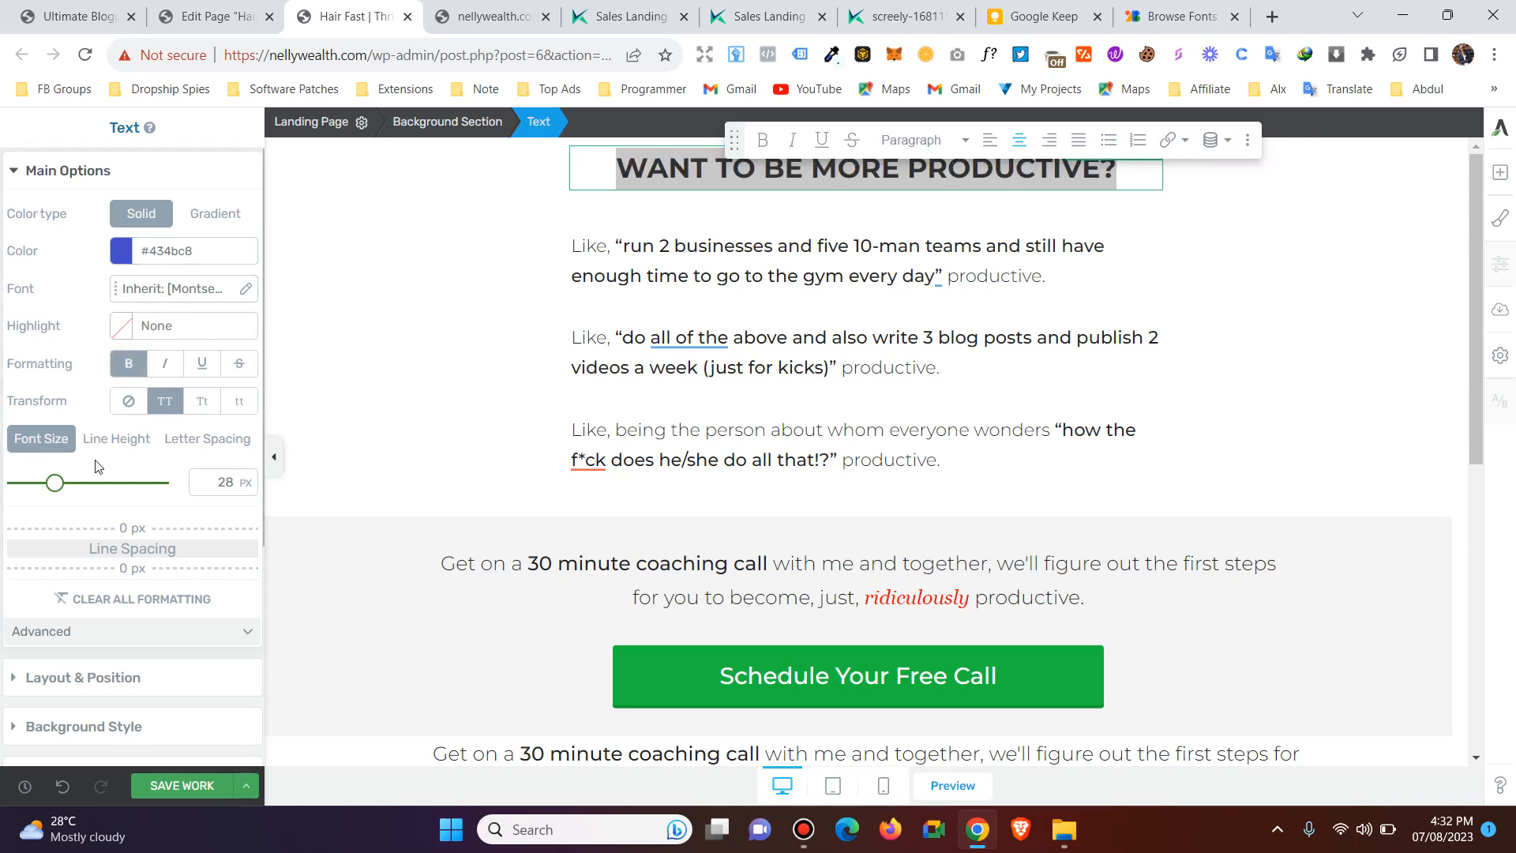
left_click_drag(54, 489, 91, 499)
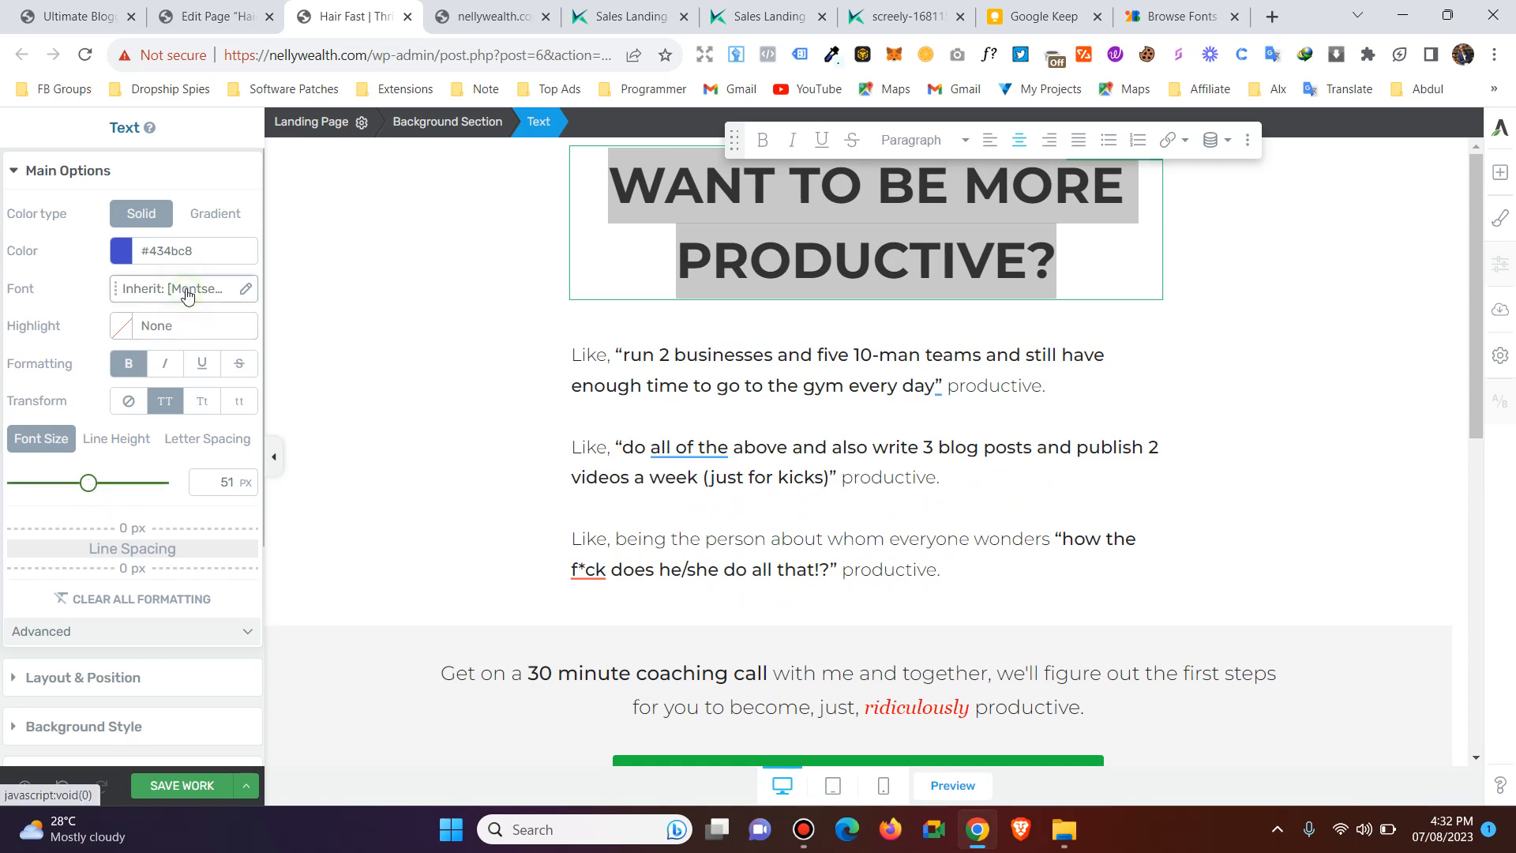
Set the headline's font to the Google font Libre Baskerville with regular weight 400 and bold weight 700.
left_click(183, 291)
left_click(139, 360)
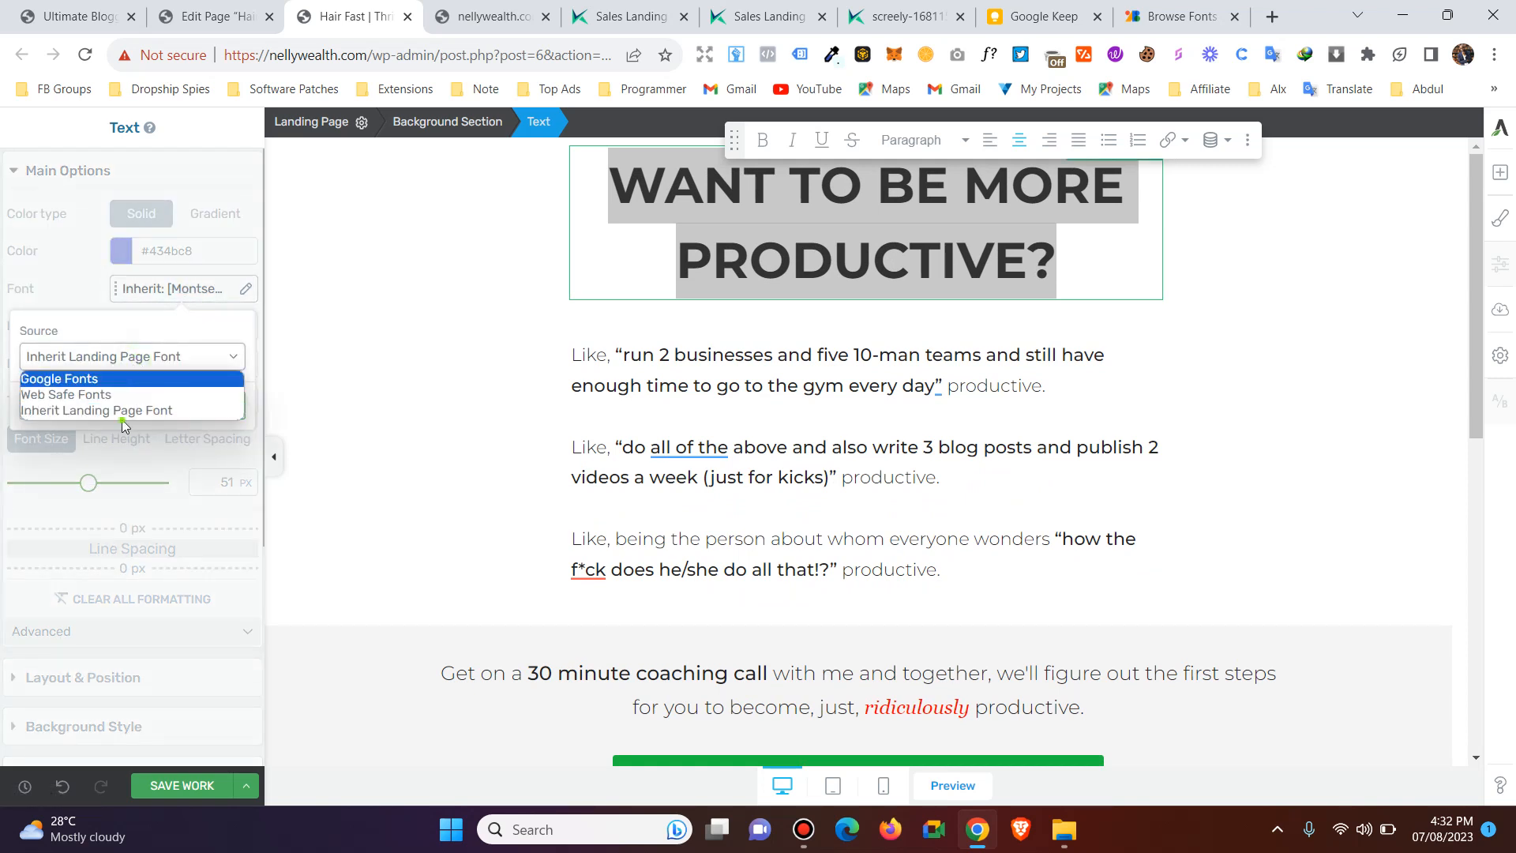
left_click(121, 380)
left_click(124, 428)
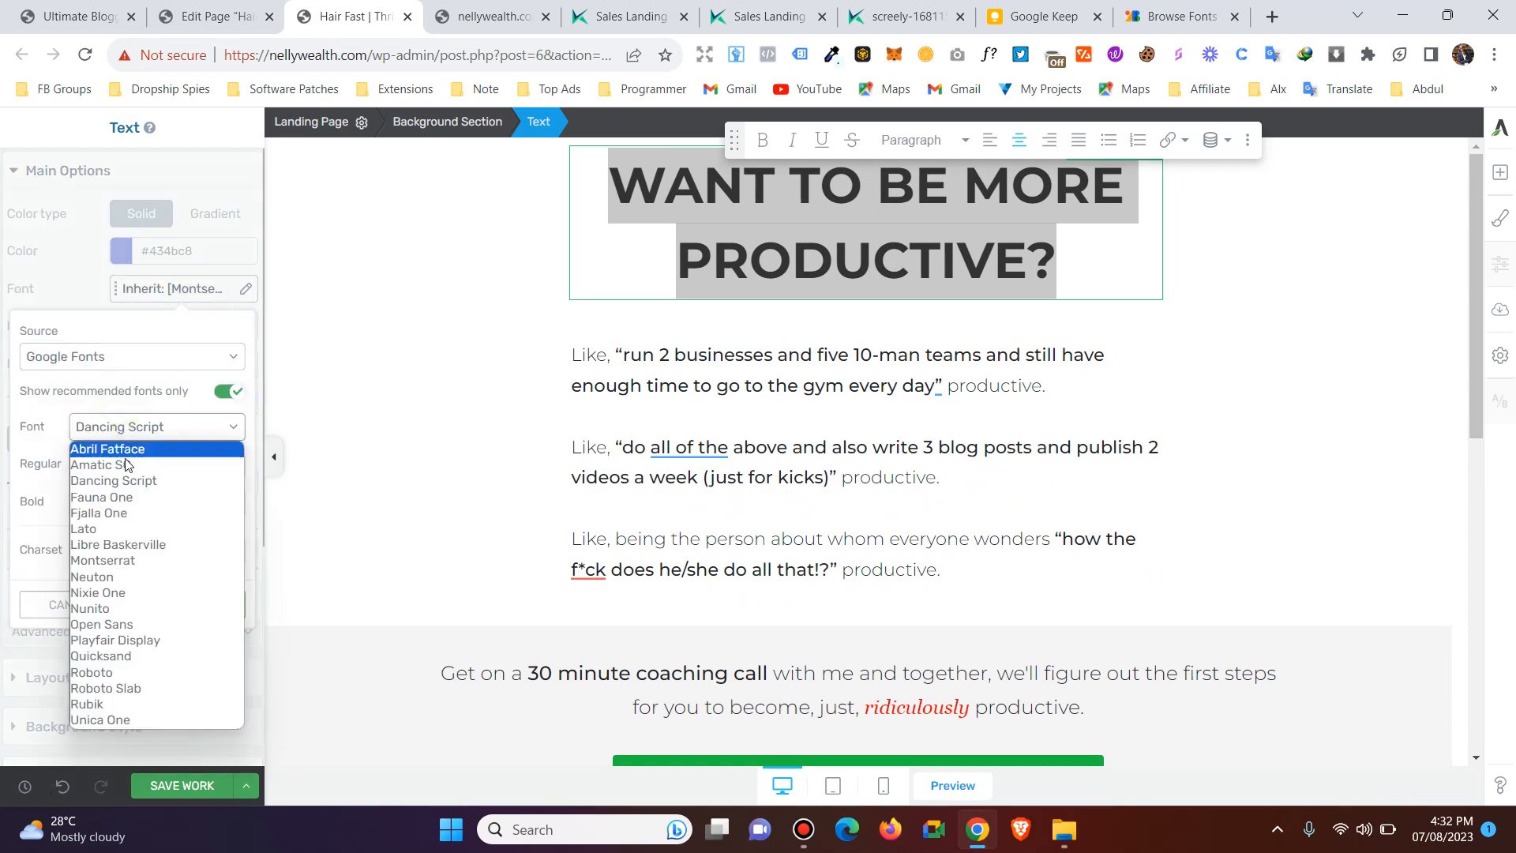
left_click(133, 546)
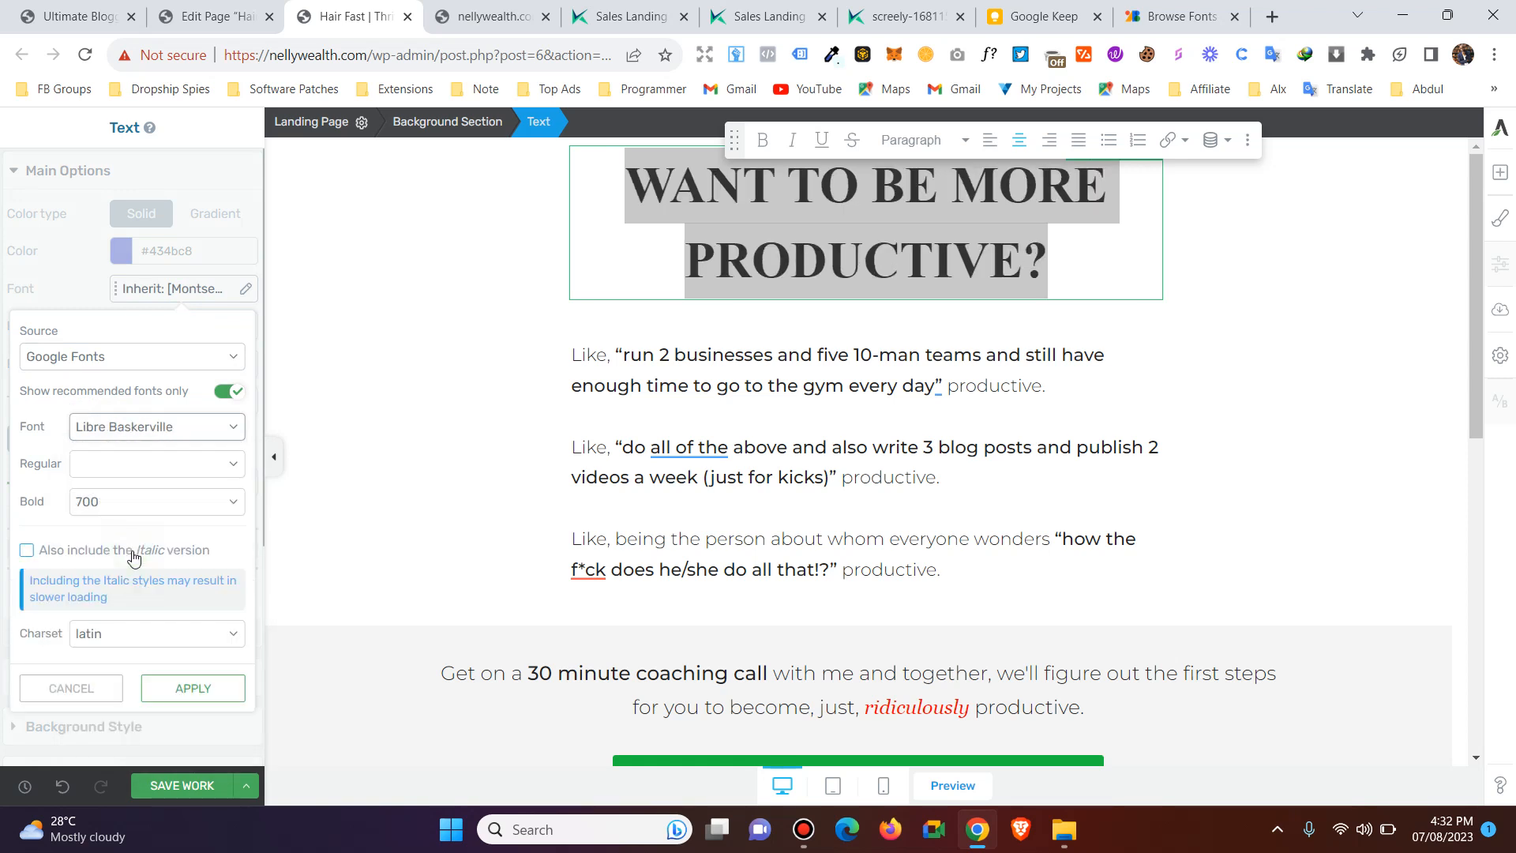
left_click(125, 470)
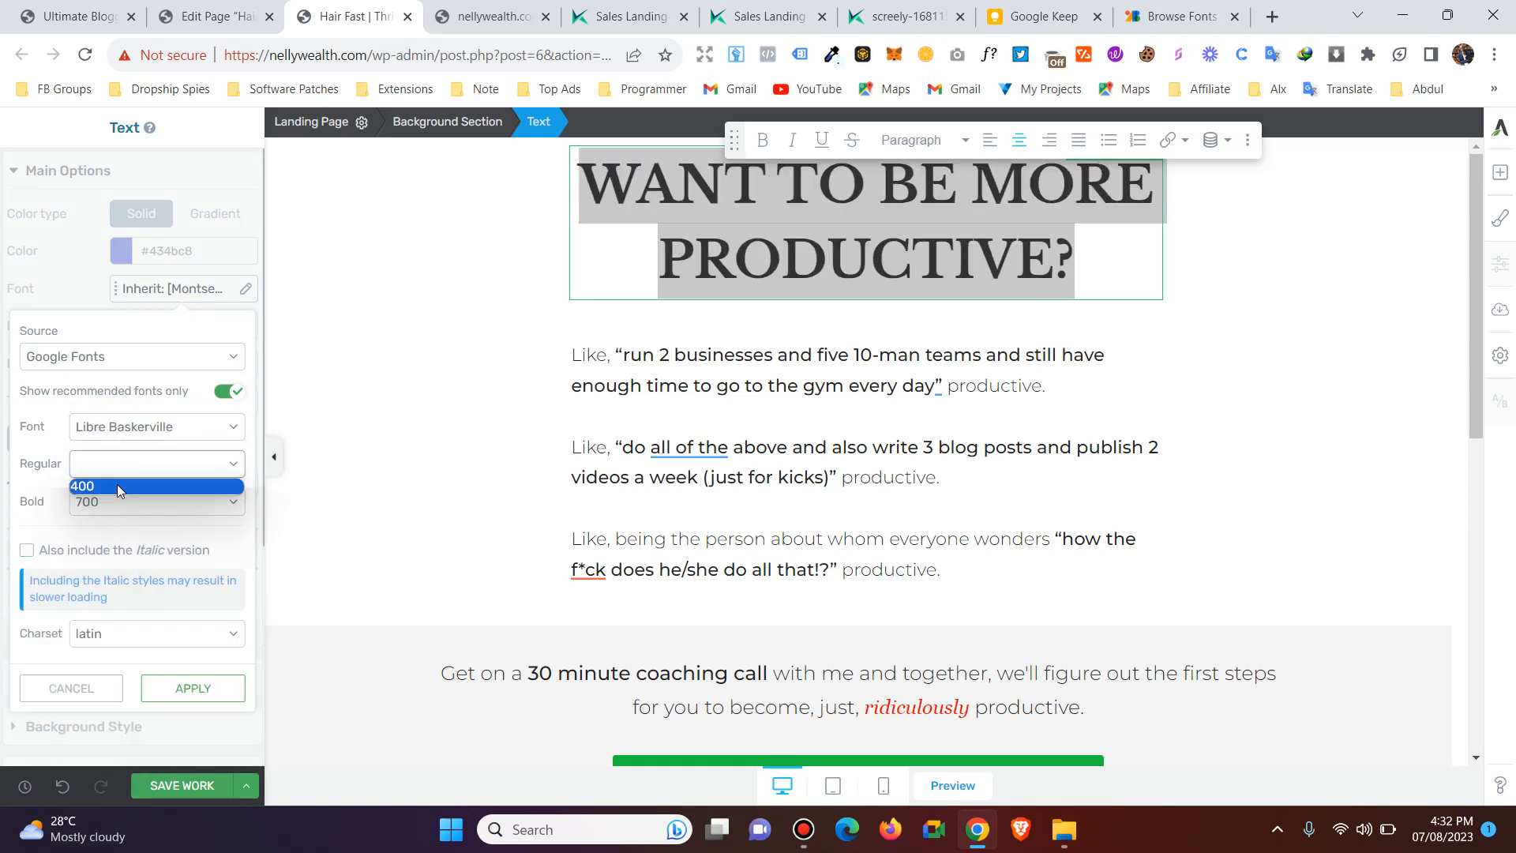
left_click(116, 485)
left_click(121, 502)
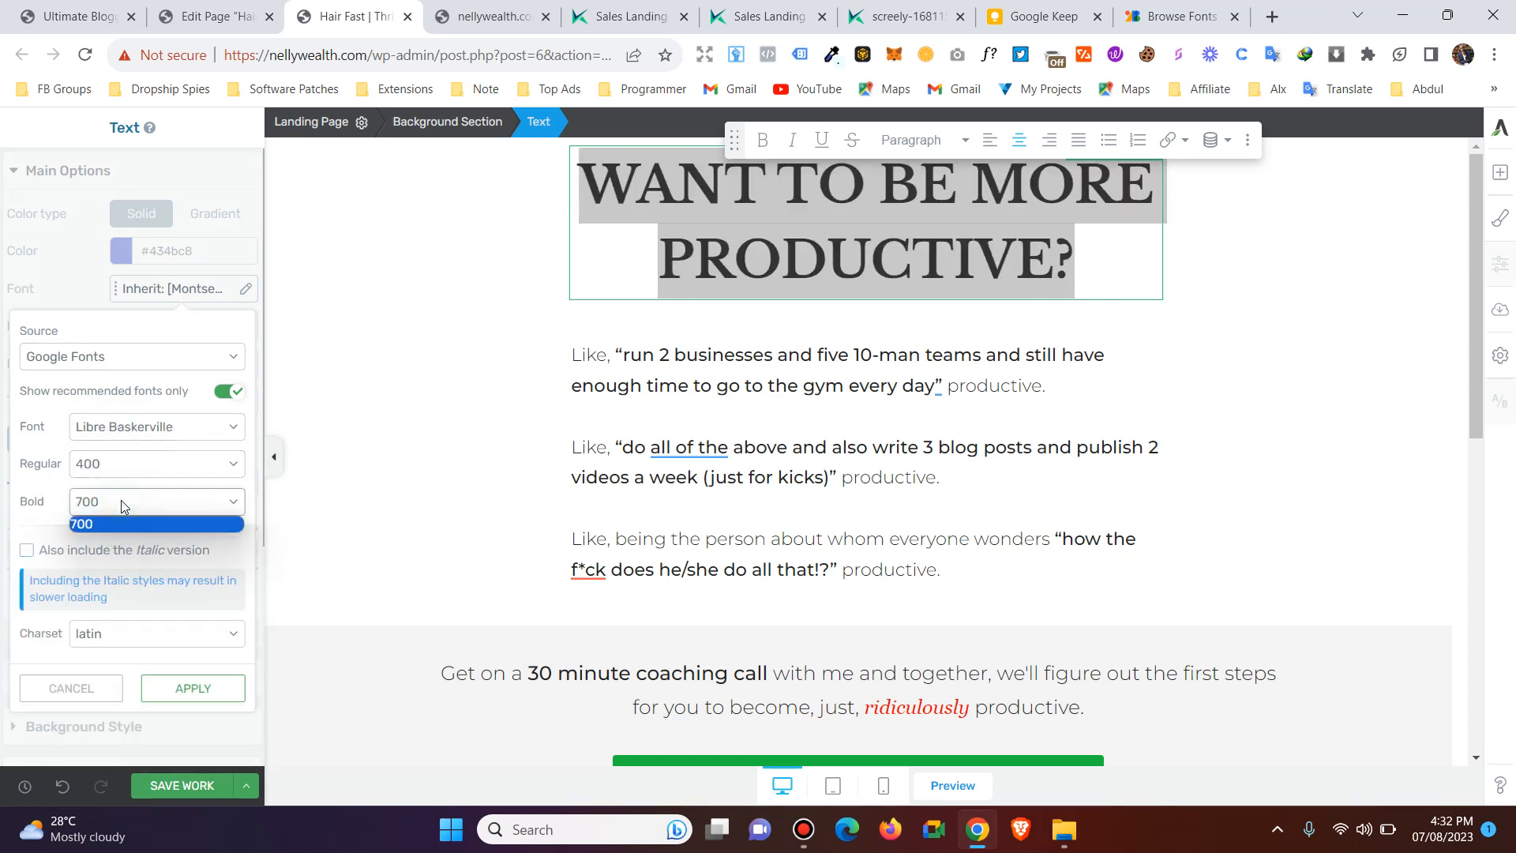
left_click(164, 690)
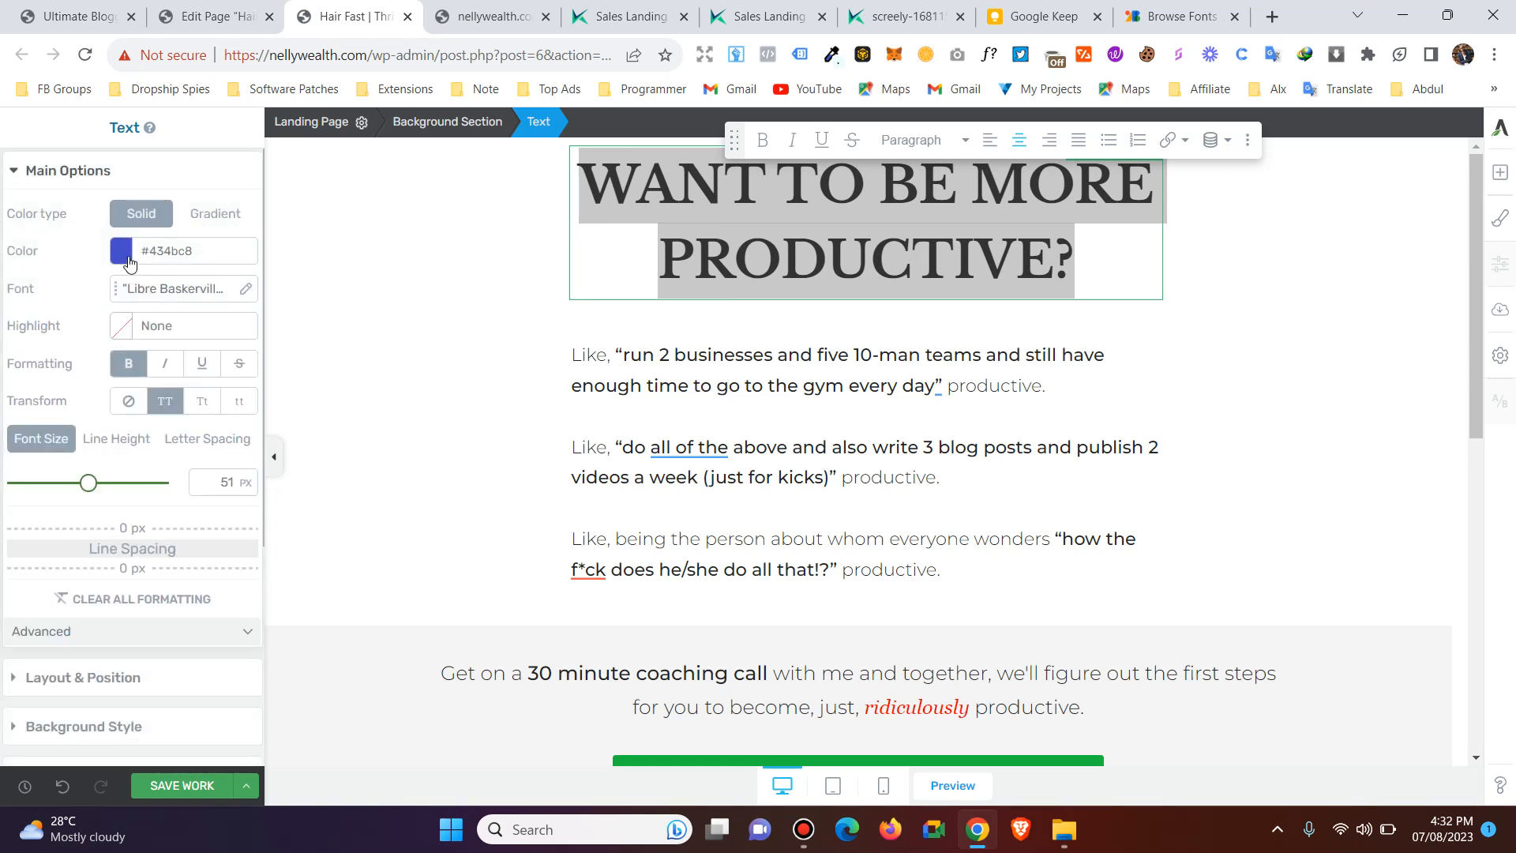
Change the color of the whole "Want to be more productive?" headline to green #82af1a.
left_click(124, 251)
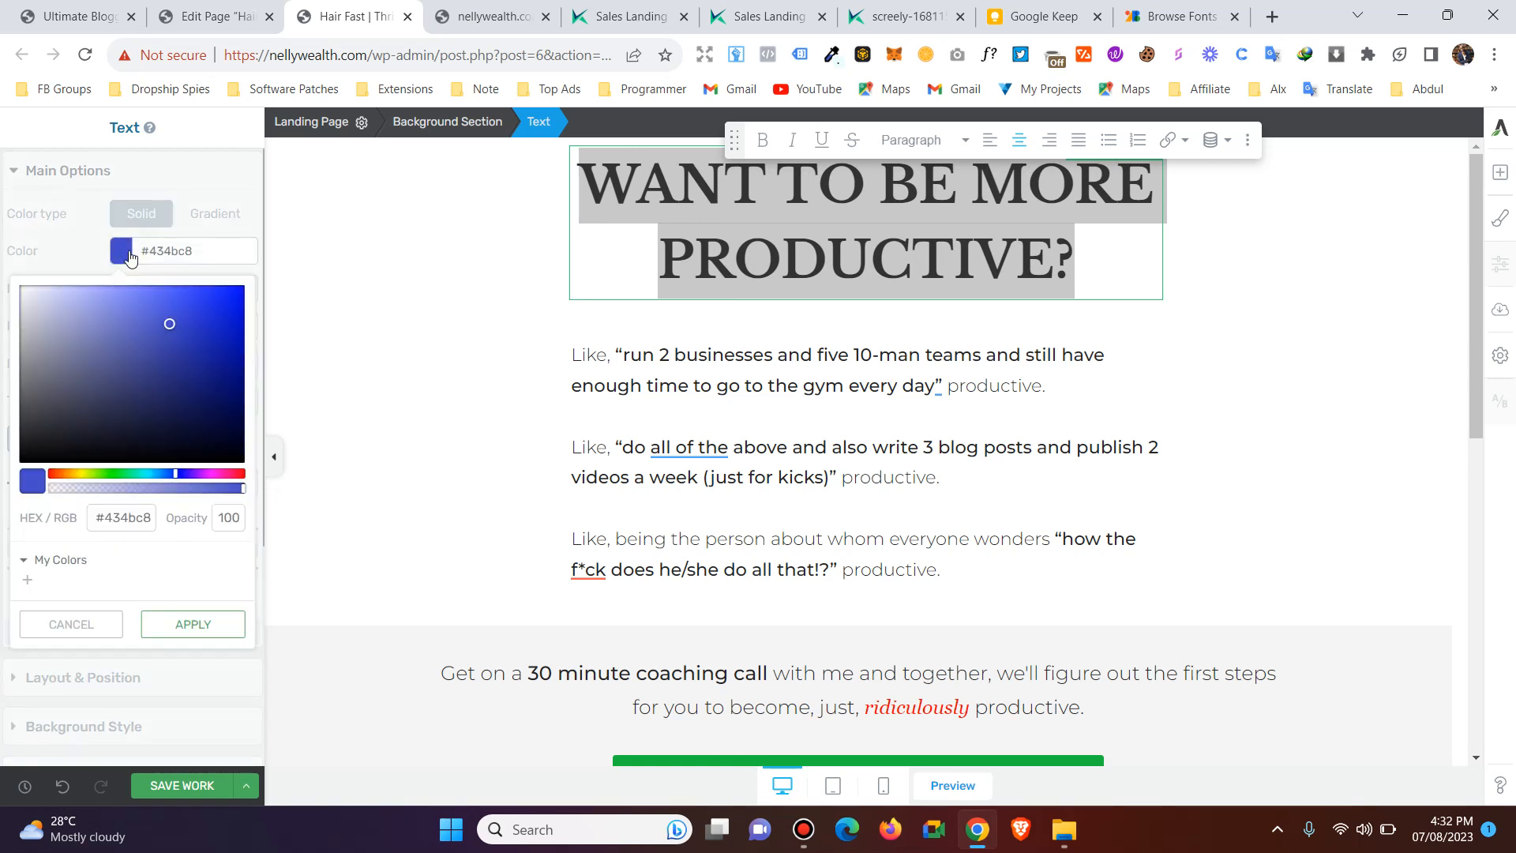
left_click(632, 263)
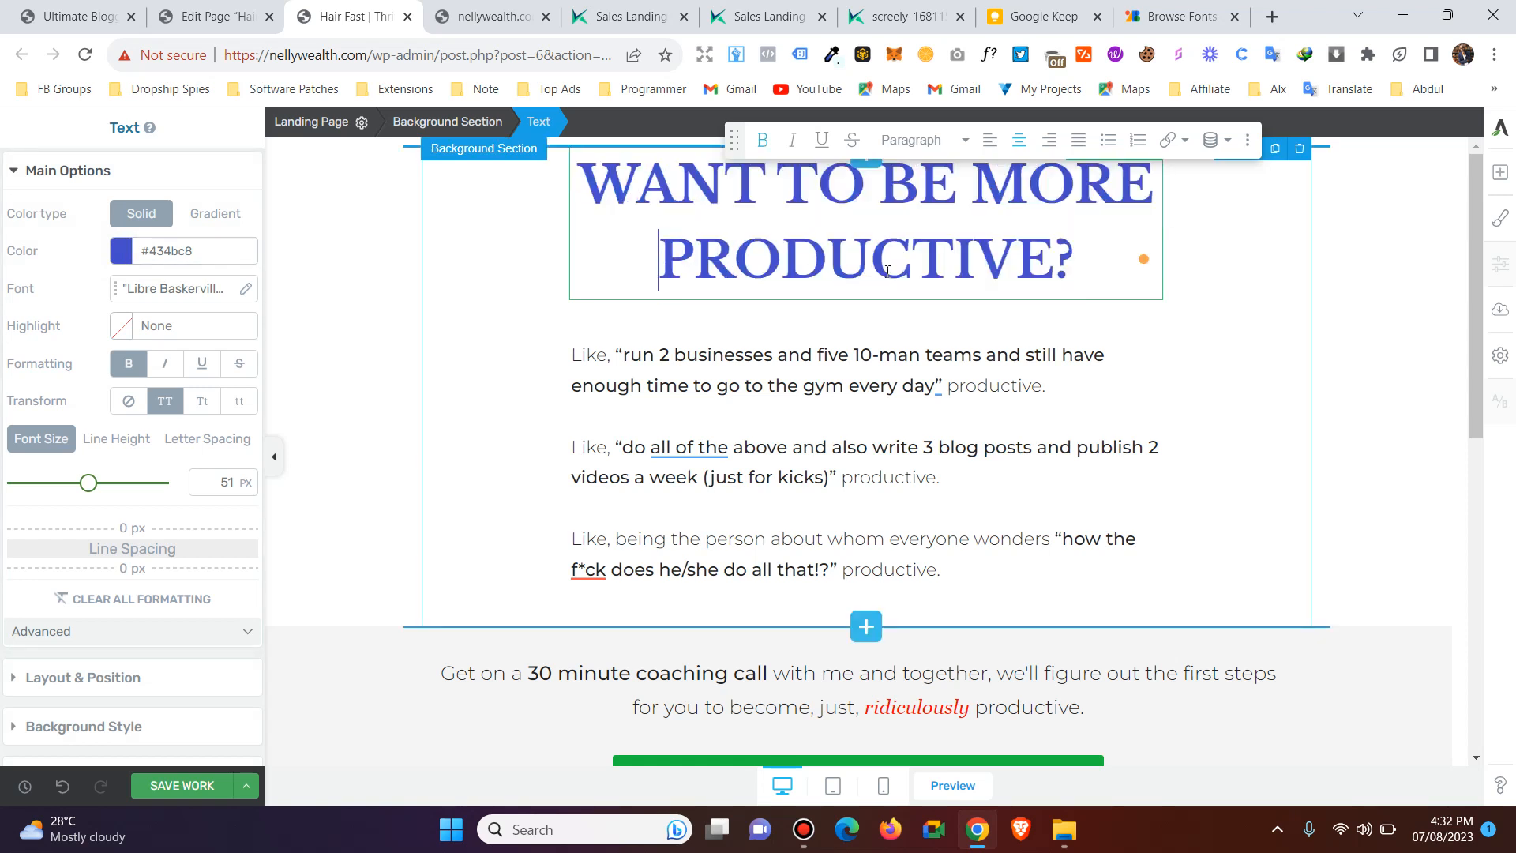
left_click_drag(1086, 254, 554, 132)
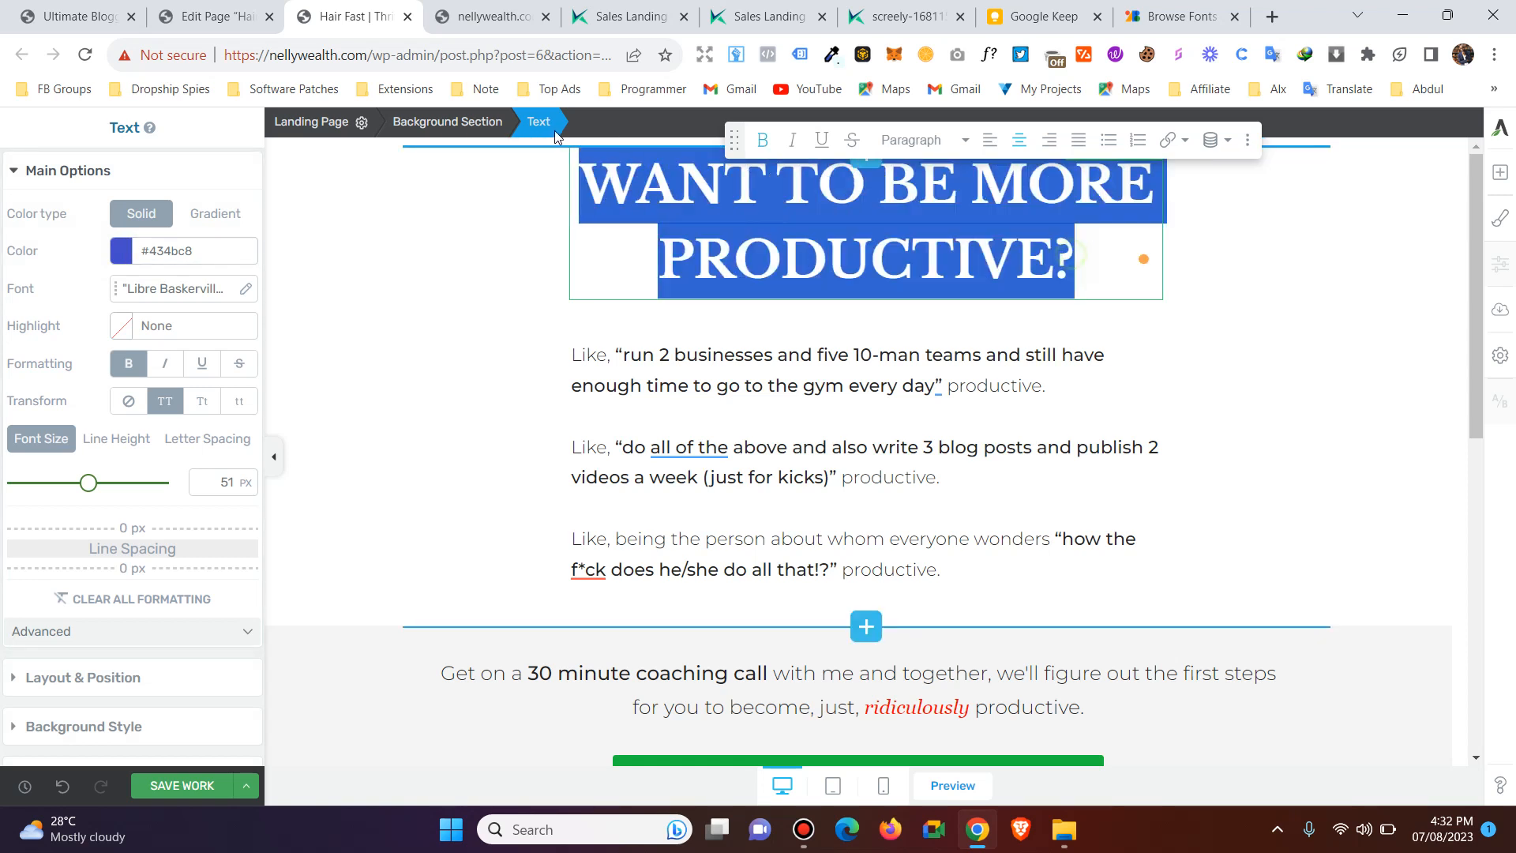
left_click(123, 247)
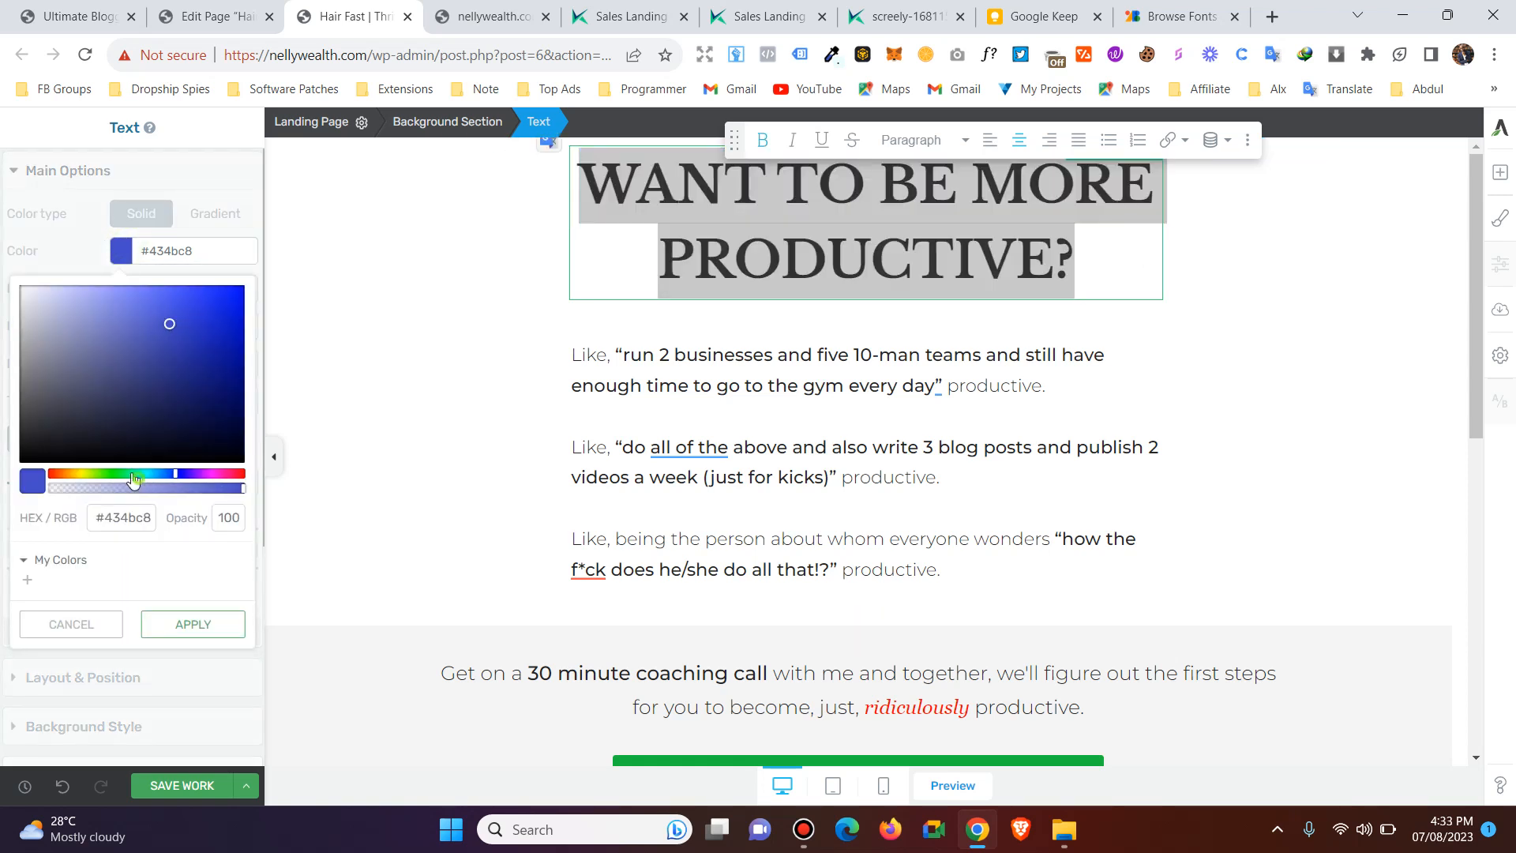
left_click_drag(132, 474, 92, 466)
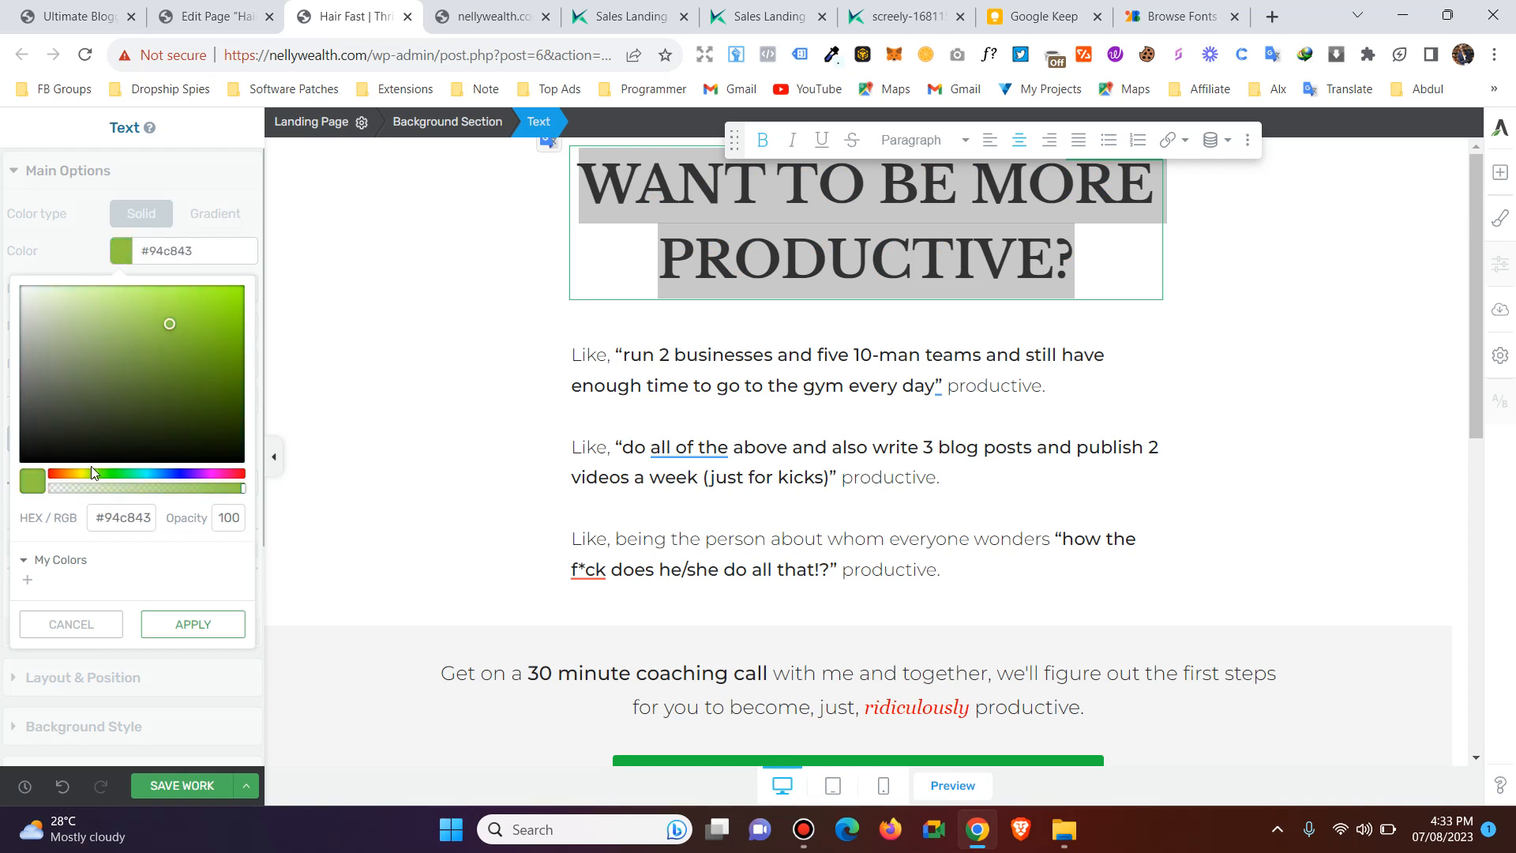
left_click(211, 341)
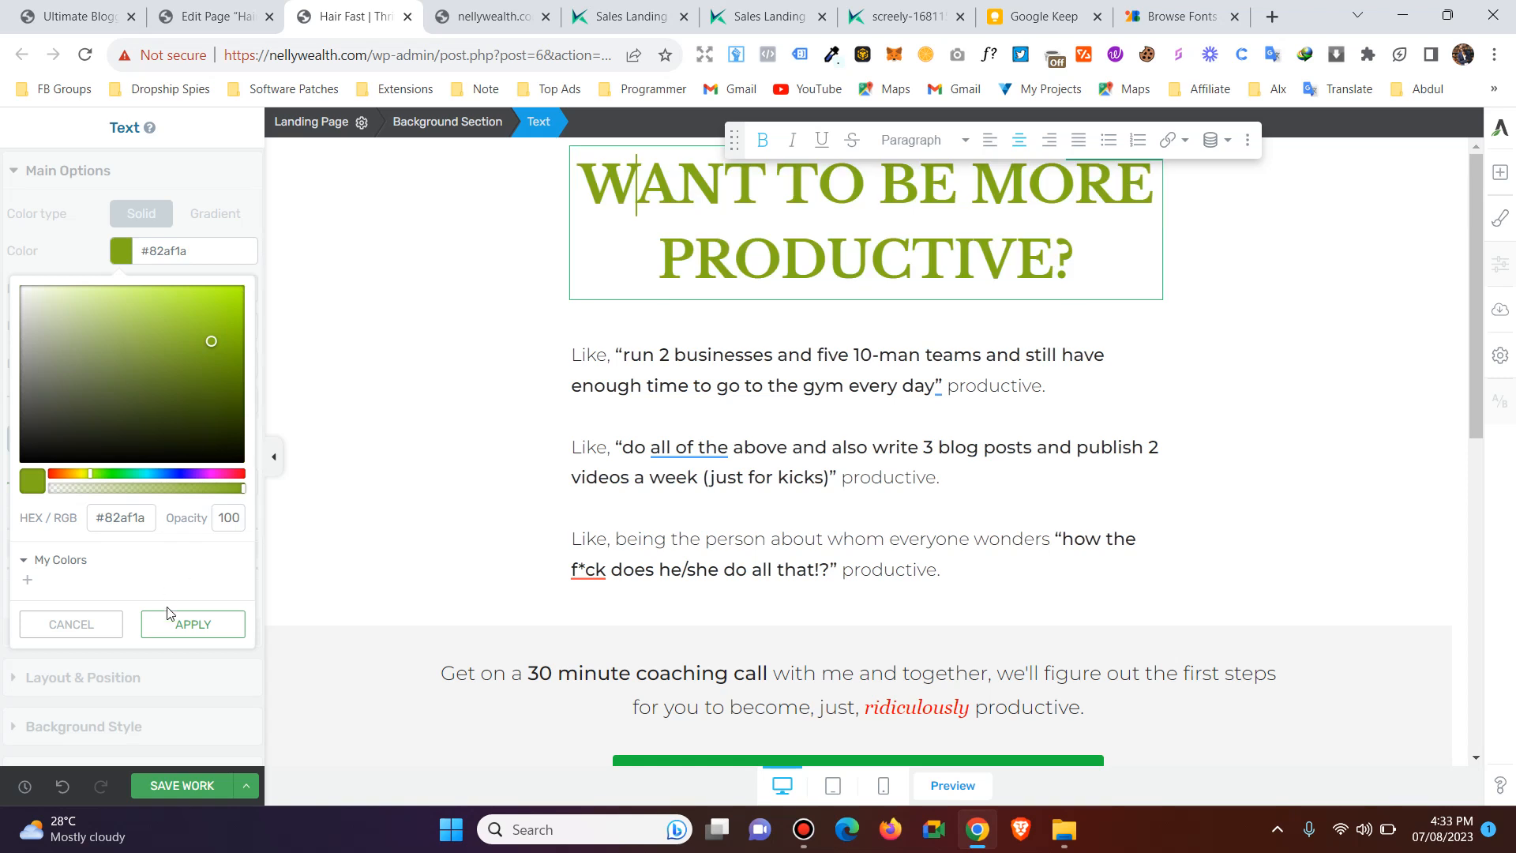
left_click(174, 632)
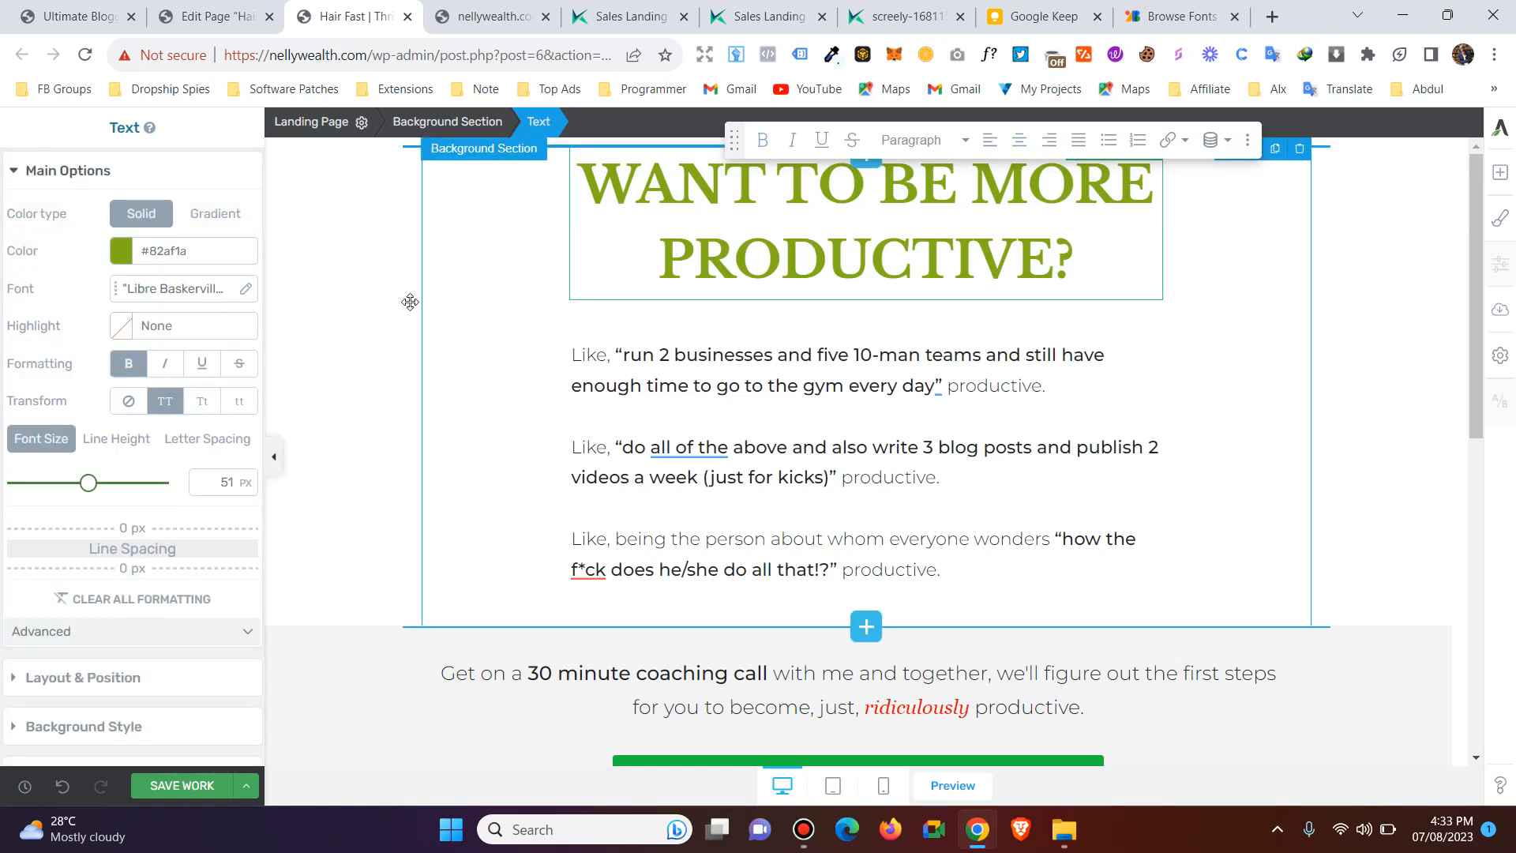
Try italic and underline formatting on the "Want to be more productive?" headline, and remove both again.
left_click(167, 368)
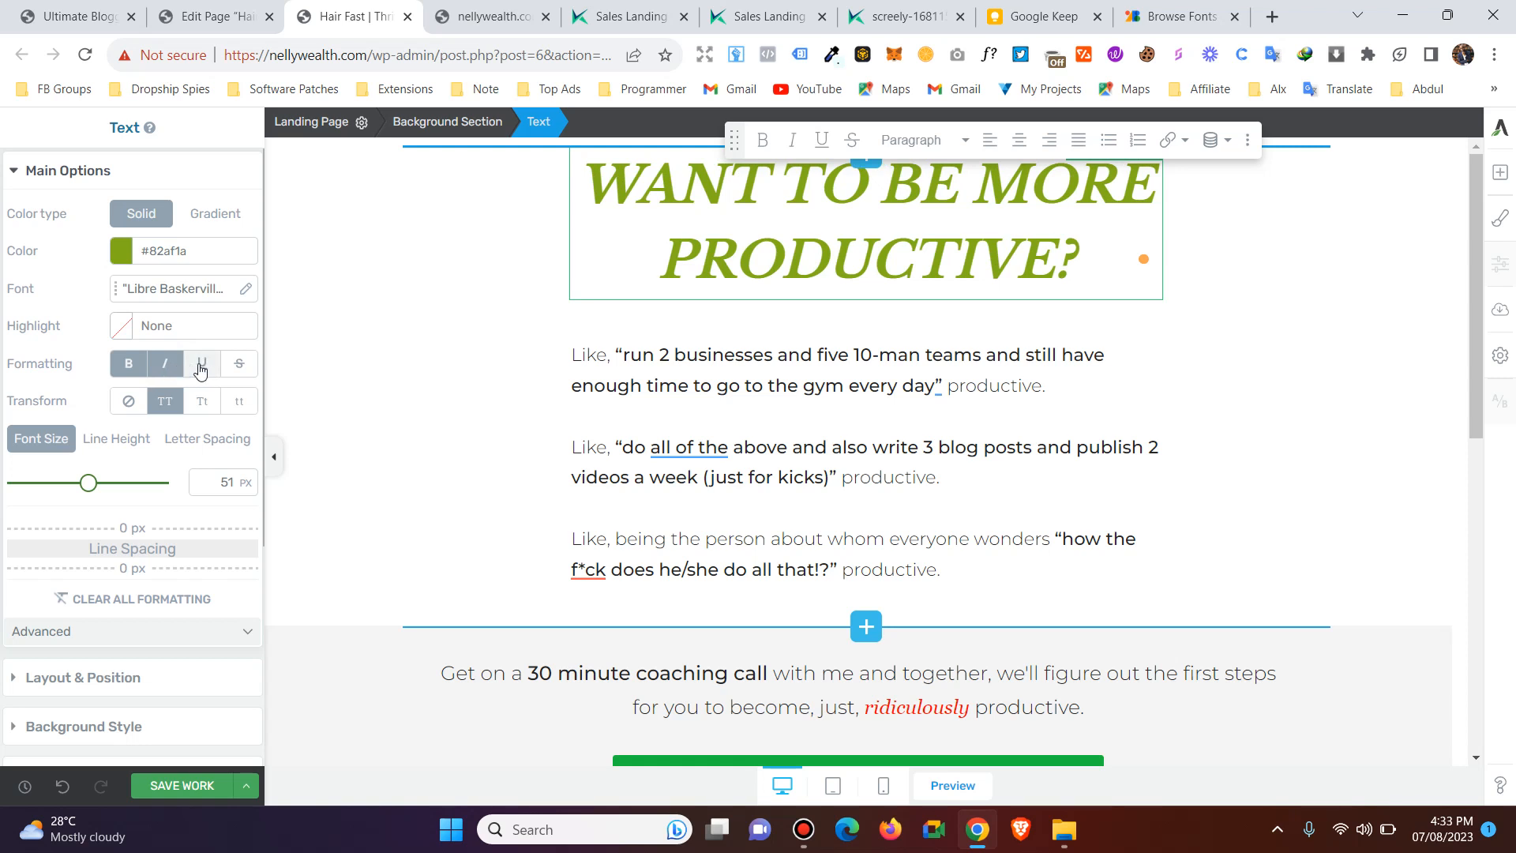
left_click(201, 368)
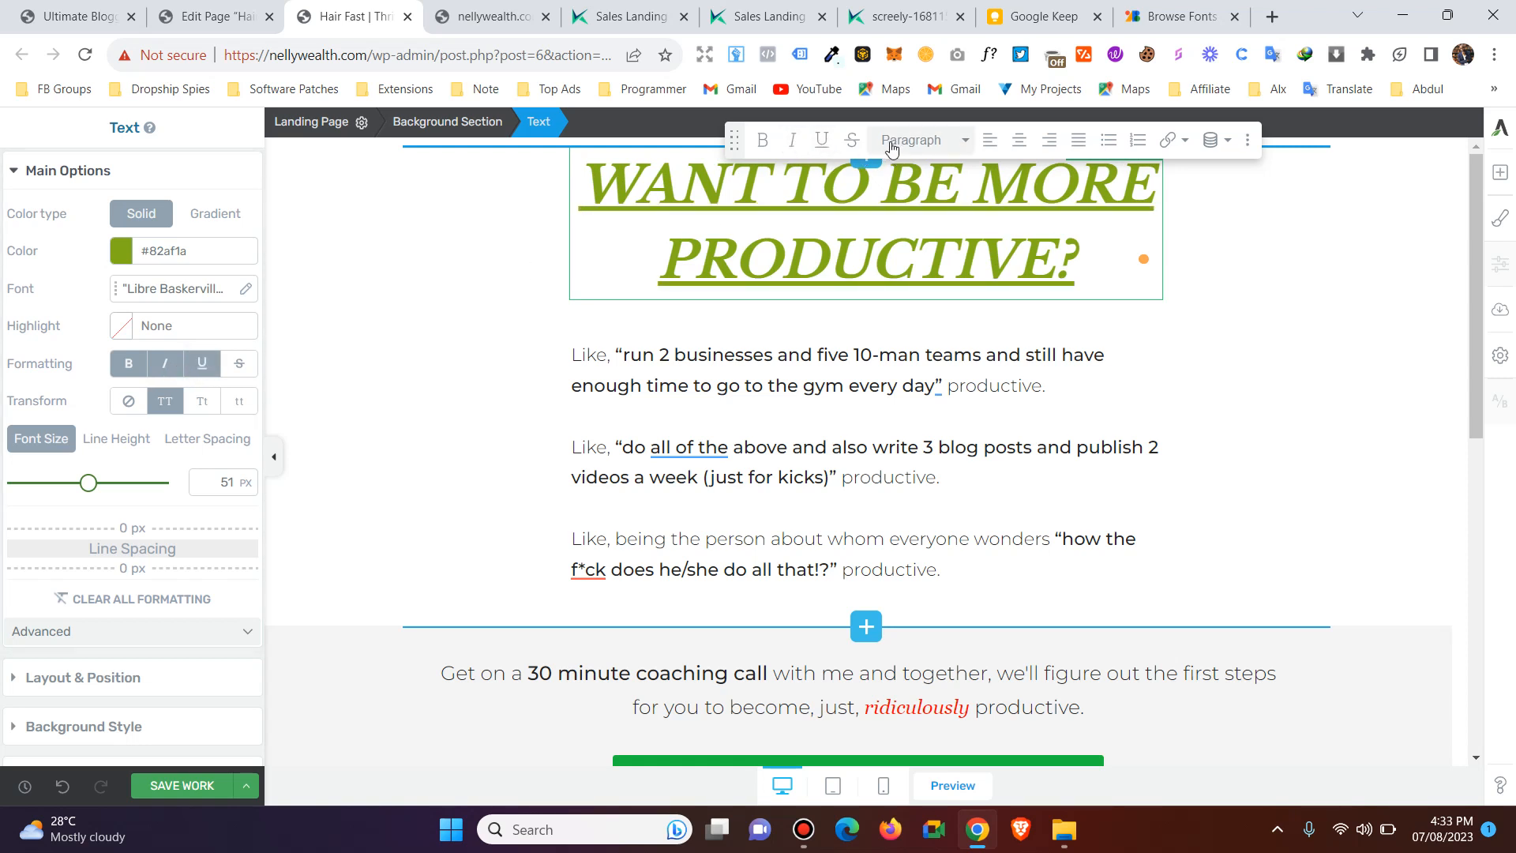
left_click(202, 364)
left_click(162, 367)
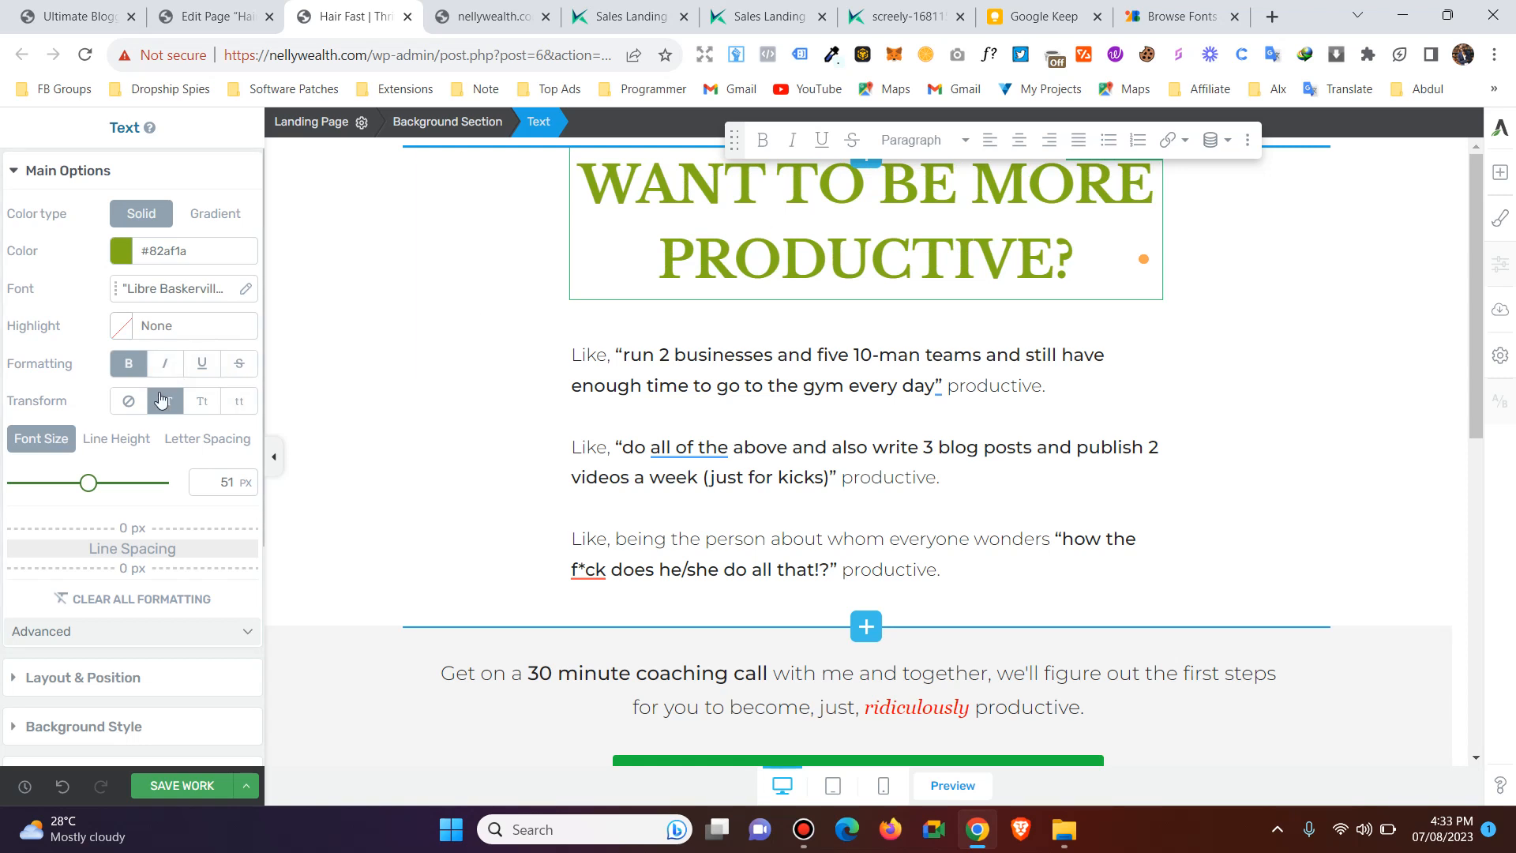
Try the capitalized, lowercase and no-transform styles on the headline and return it to uppercase.
left_click(201, 405)
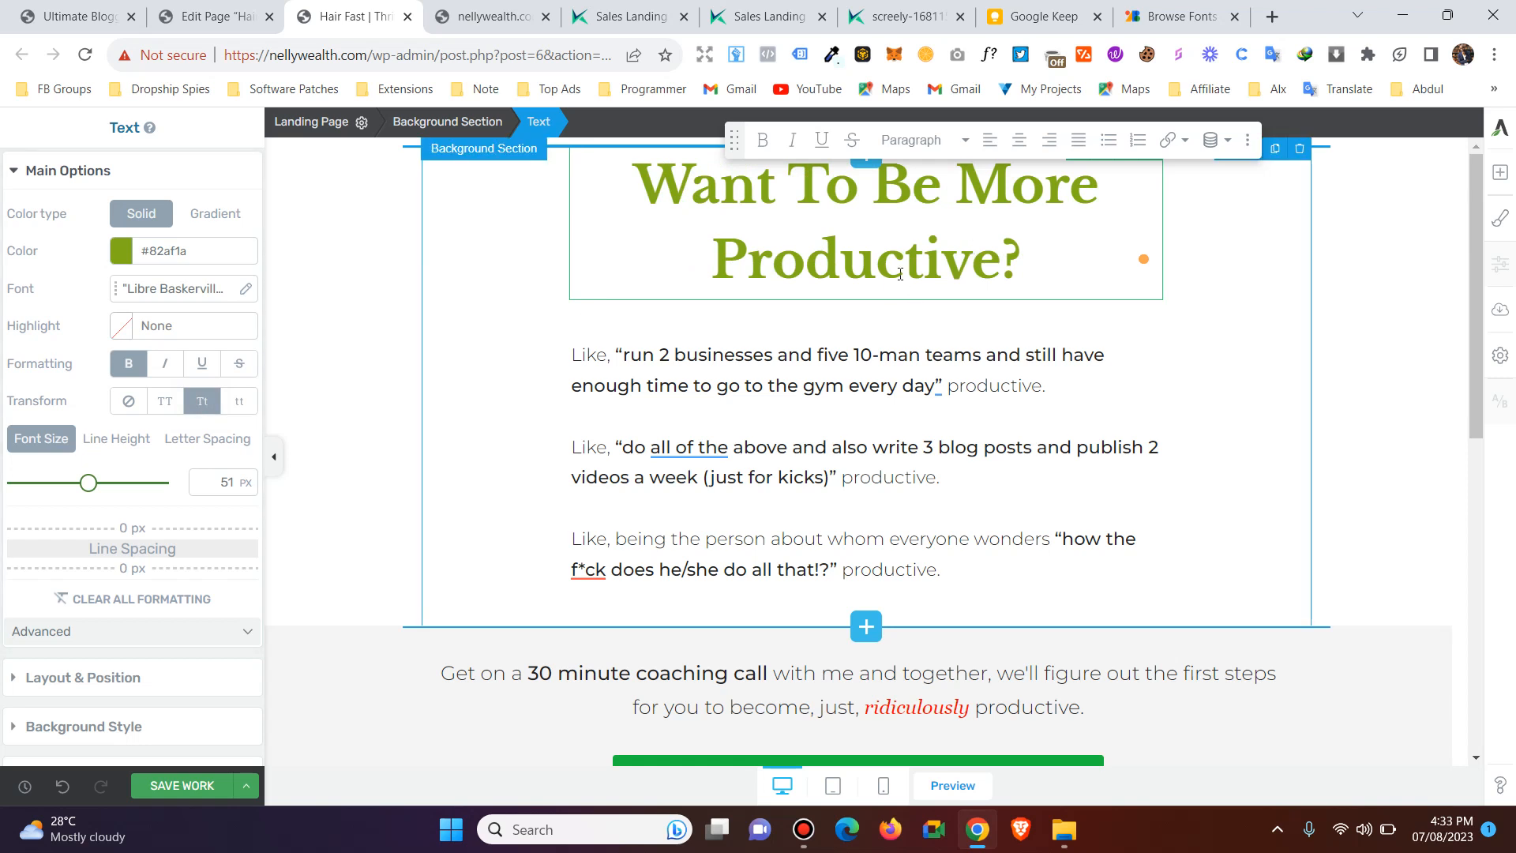
left_click(238, 401)
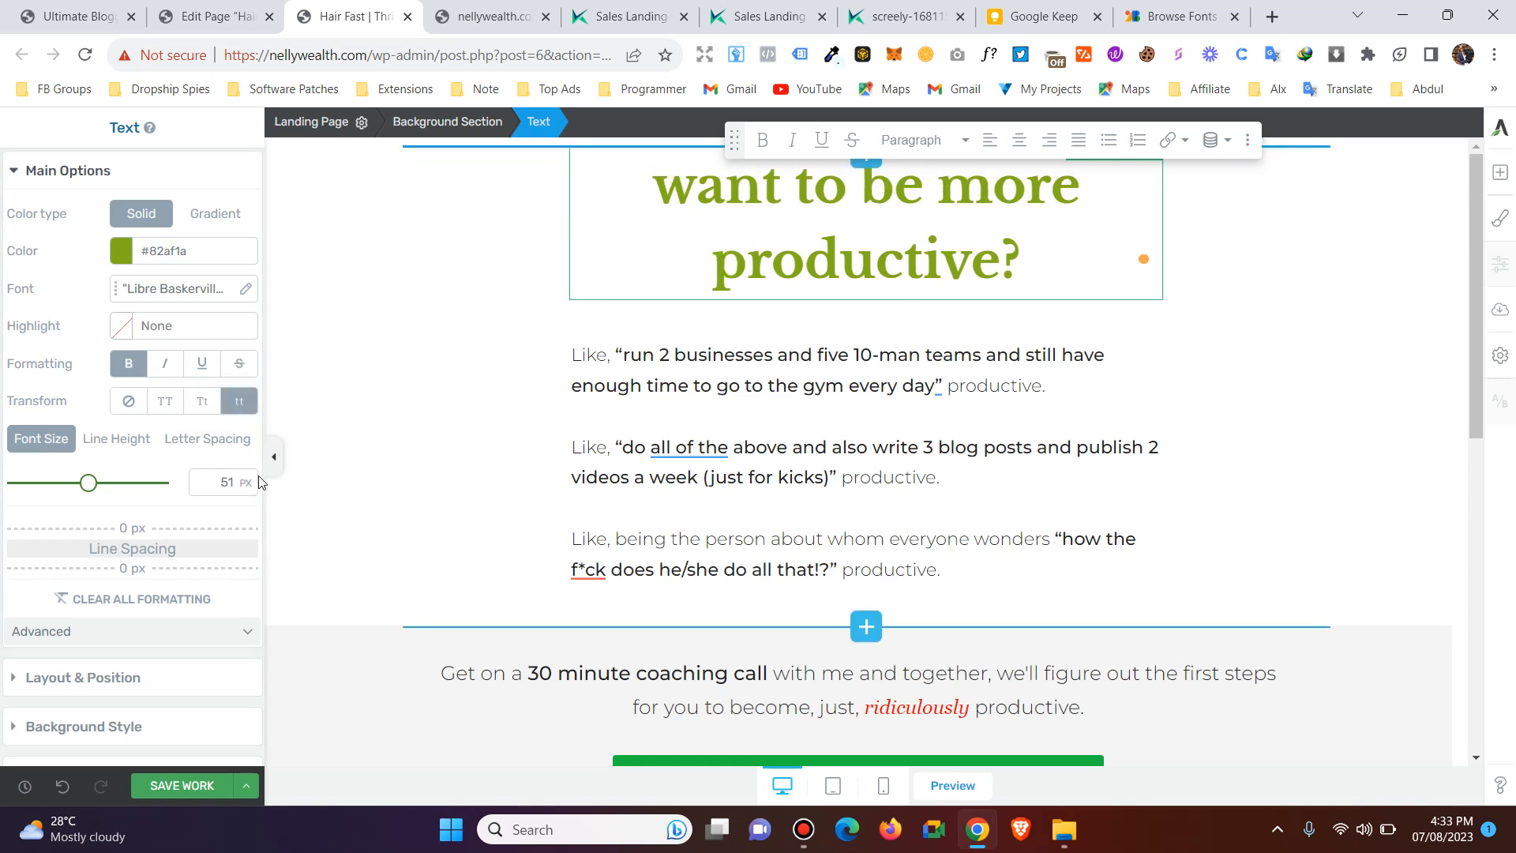
left_click(165, 401)
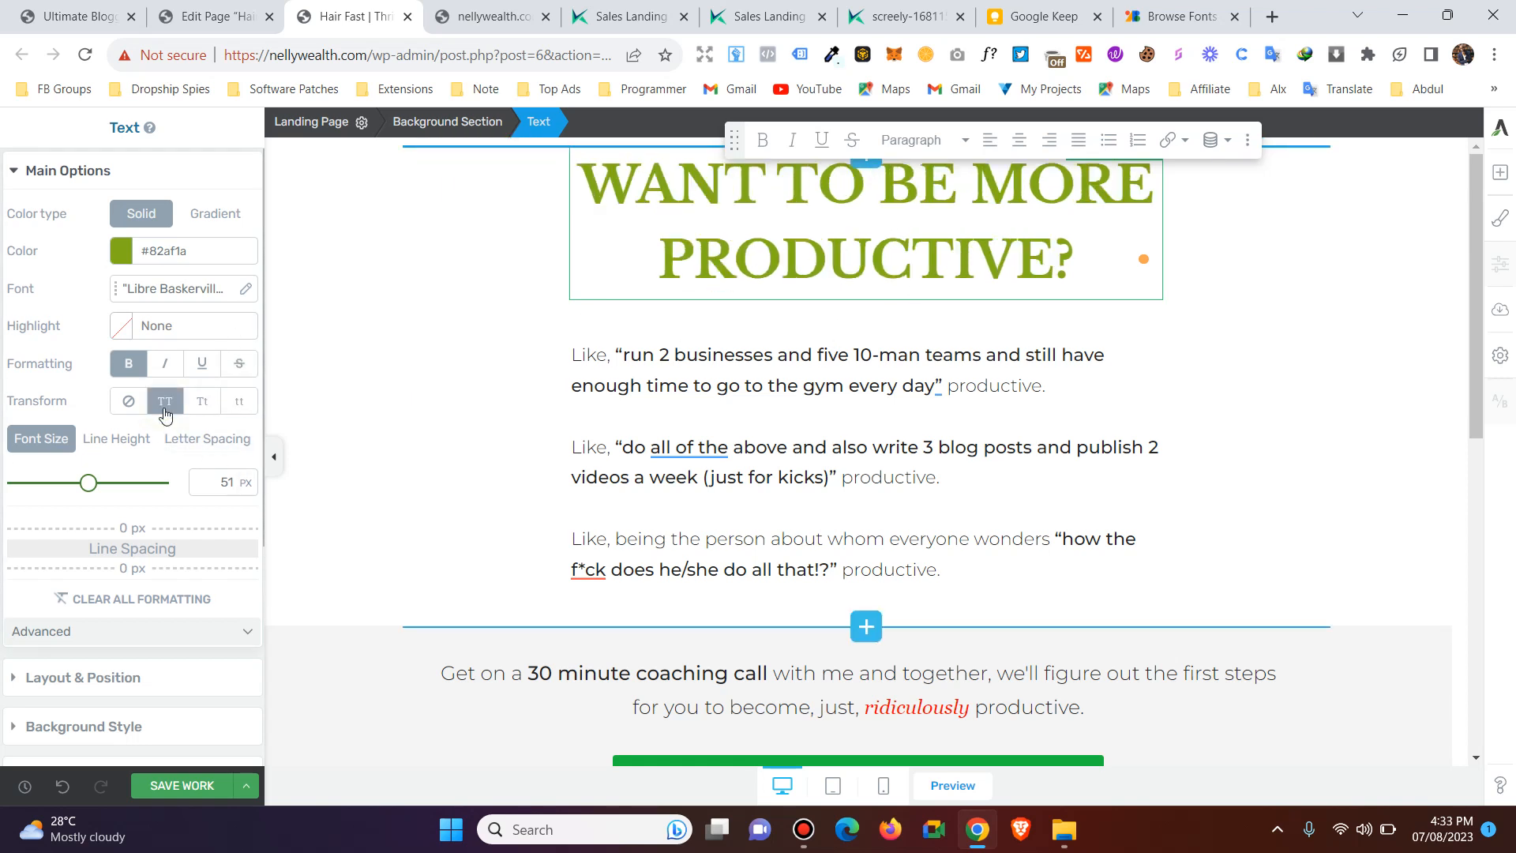
left_click(126, 401)
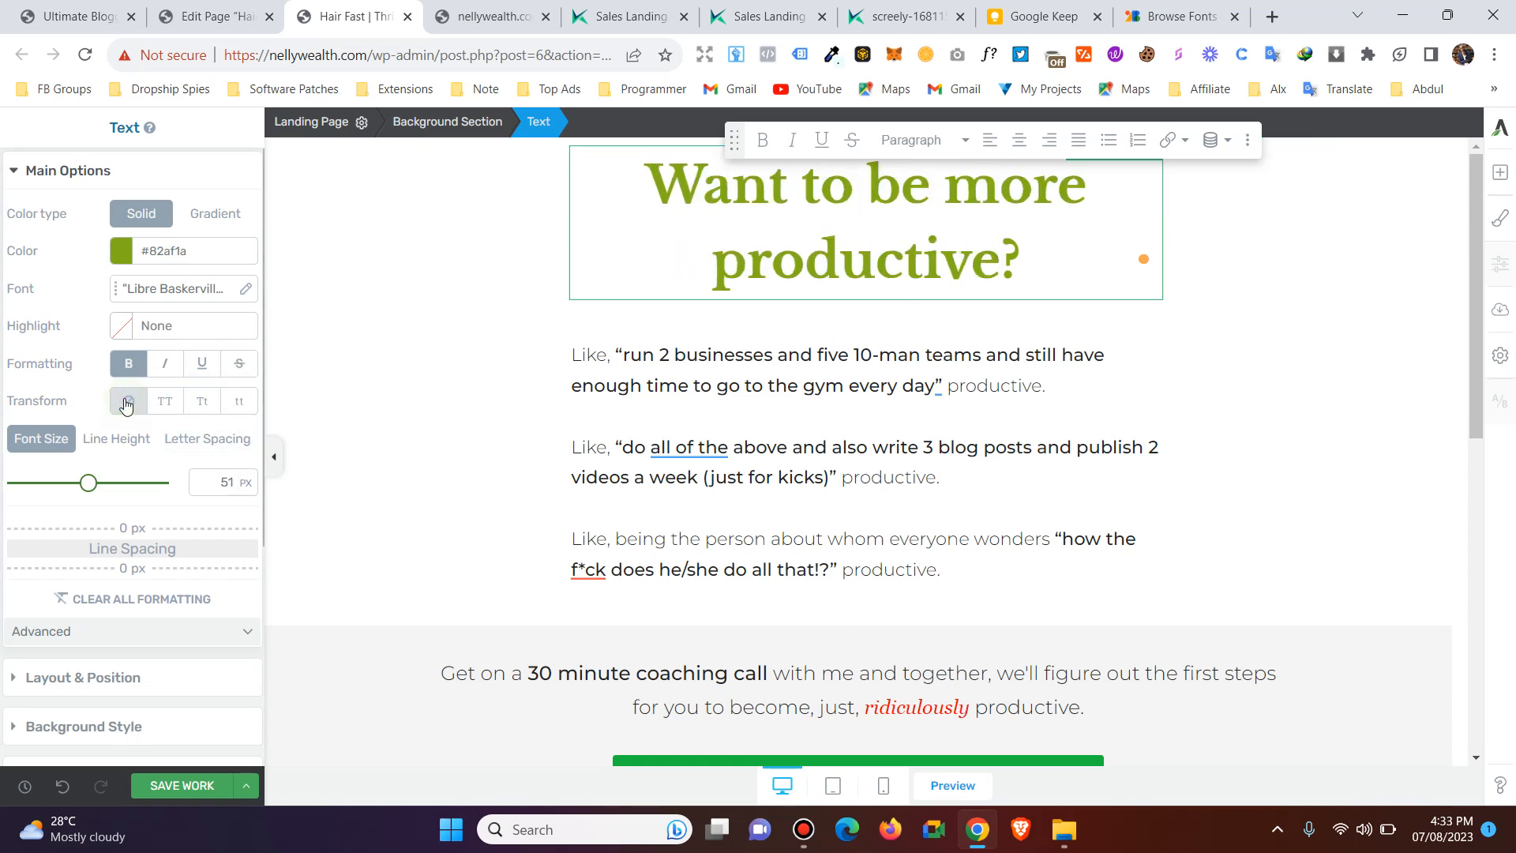
left_click(165, 401)
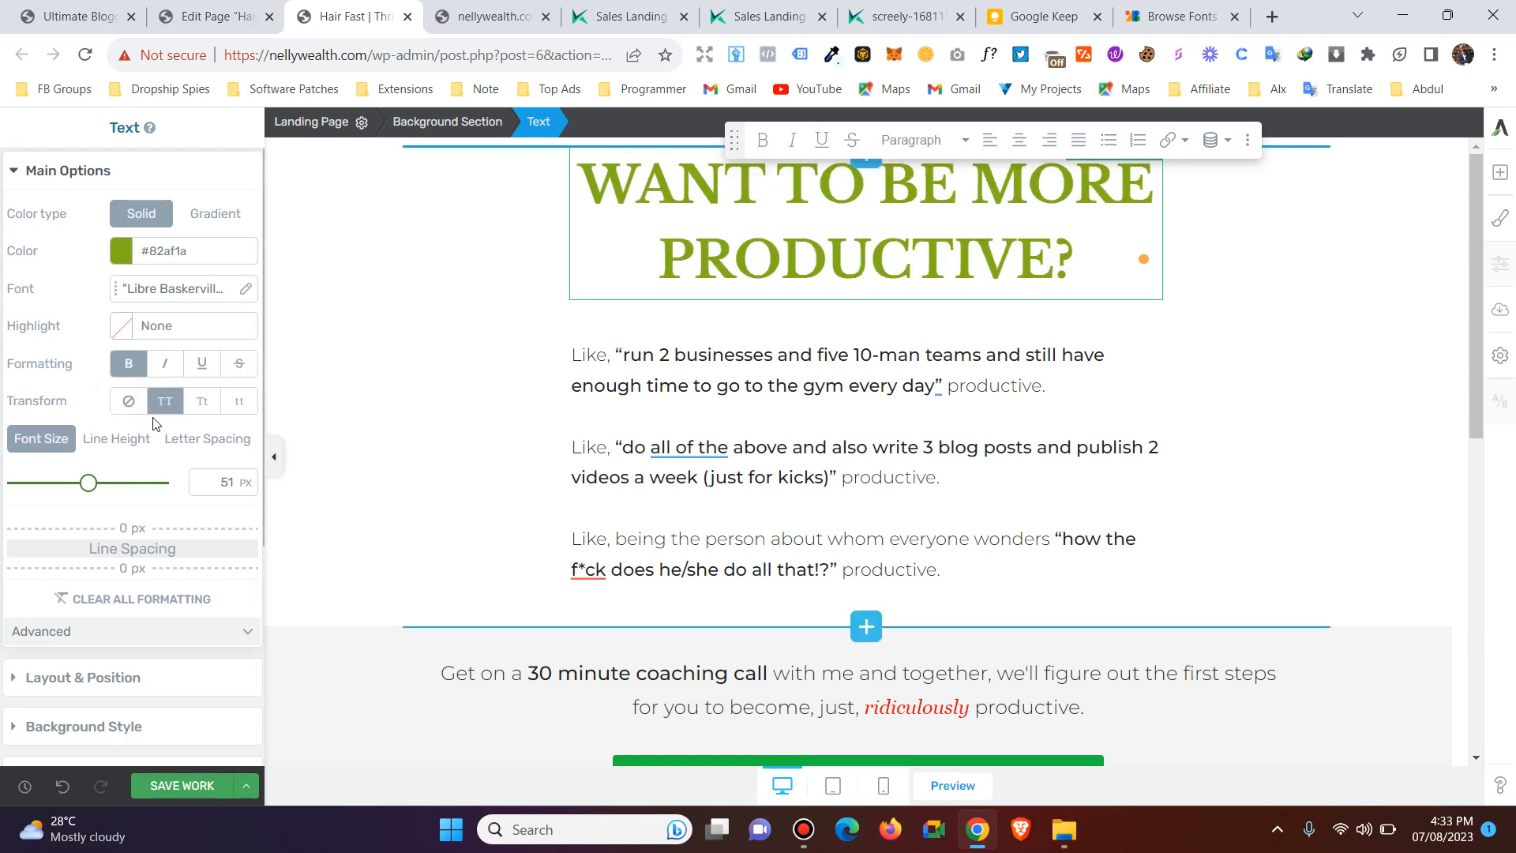
Try a line height of 2.95 em on the headline, set it to 1.35 em, and save the page.
left_click(108, 448)
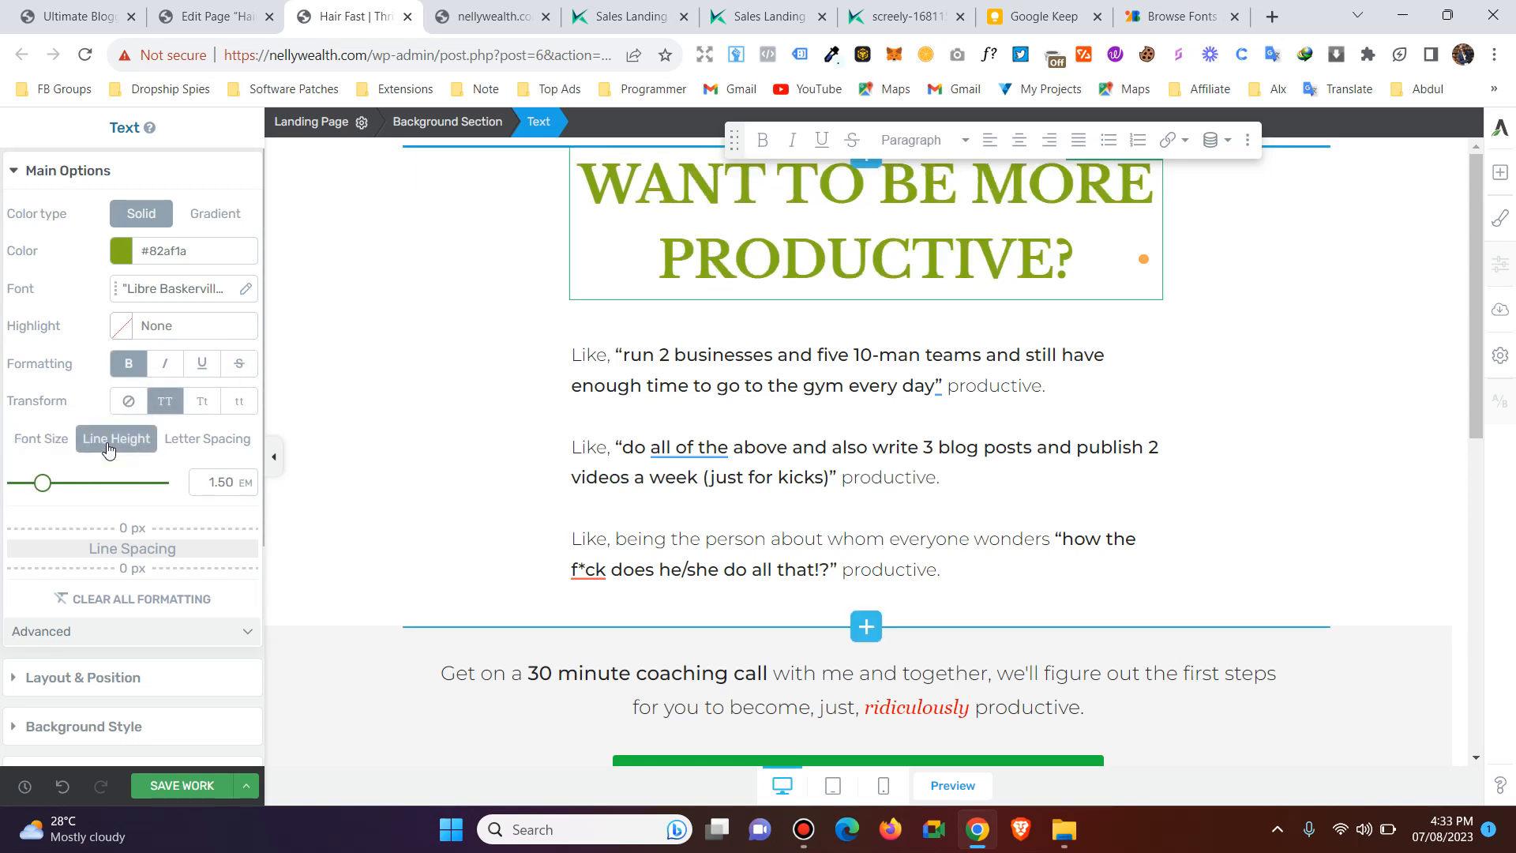
mouse_move(43, 486)
left_mouse_down()
mouse_move(95, 488)
mouse_move(68, 483)
left_mouse_up()
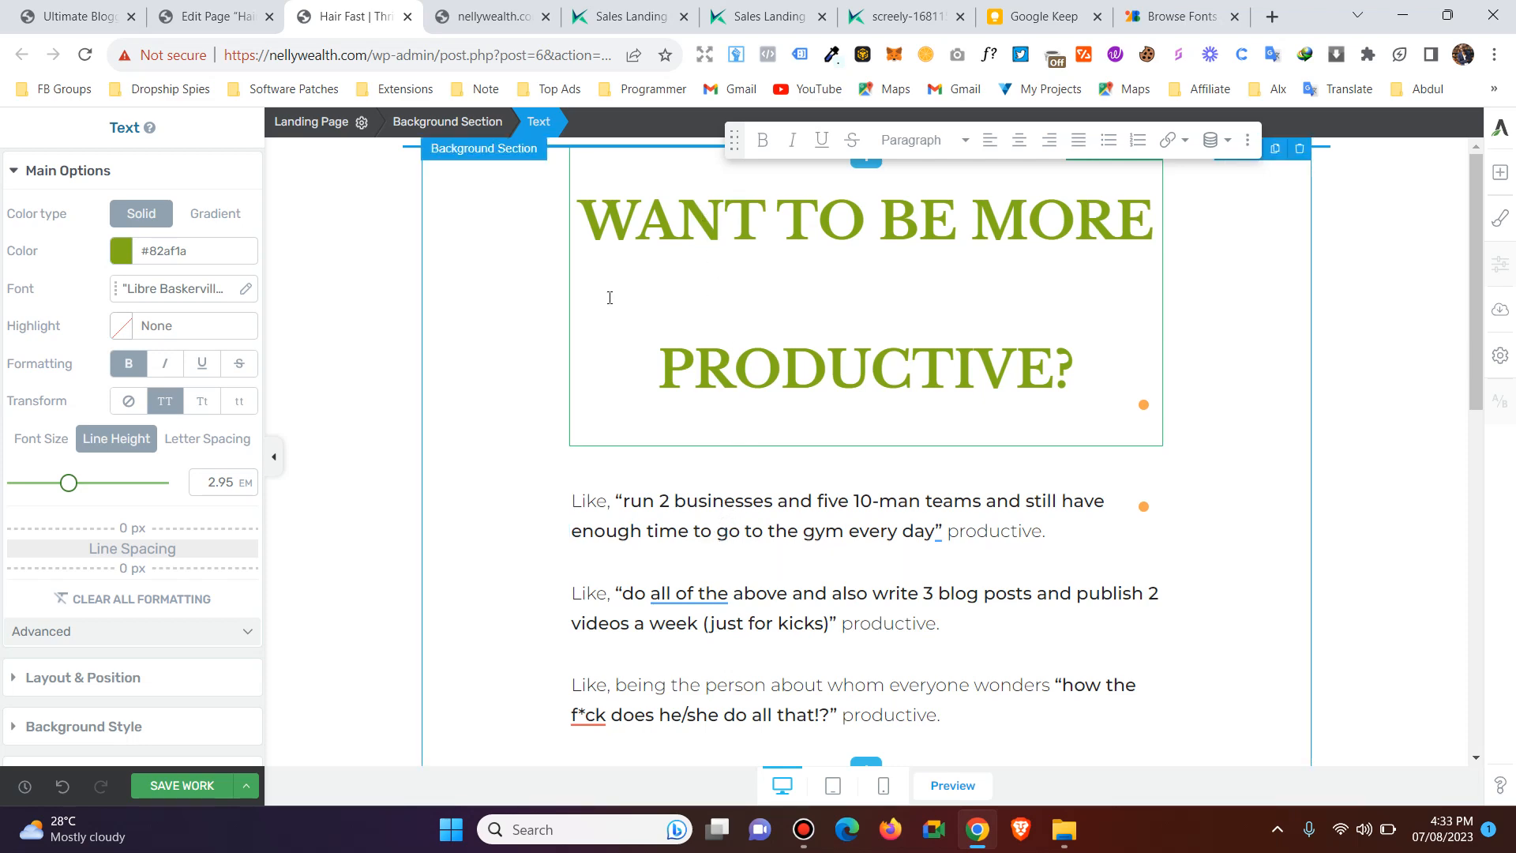
mouse_move(68, 483)
left_mouse_down()
mouse_move(26, 481)
mouse_move(41, 481)
left_mouse_up()
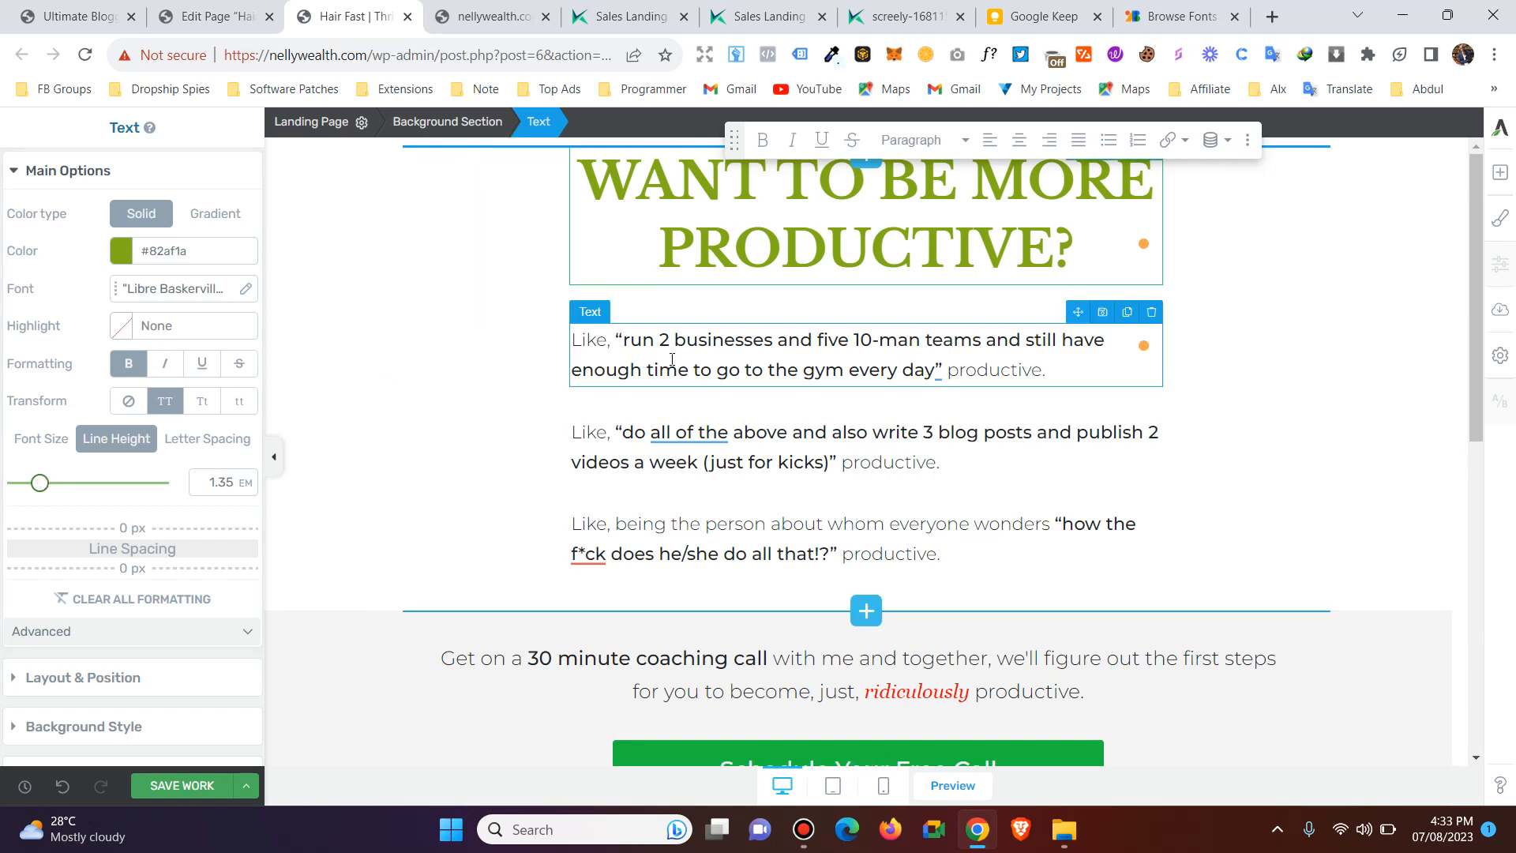
left_click(168, 786)
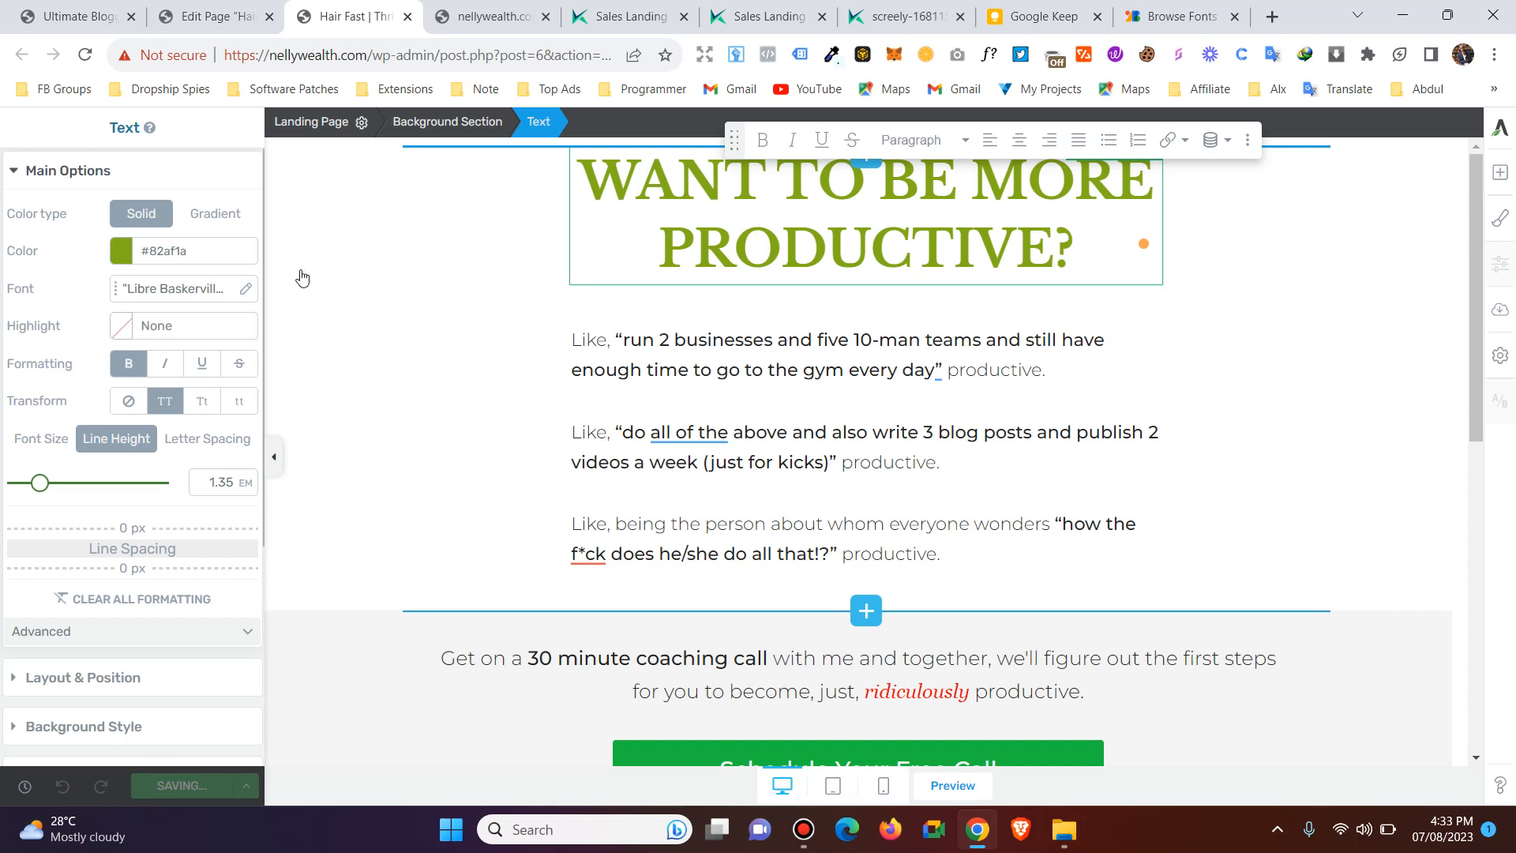
Check the line height of the "run 2 businesses" paragraph and try adjusting its letter spacing.
left_click(652, 370)
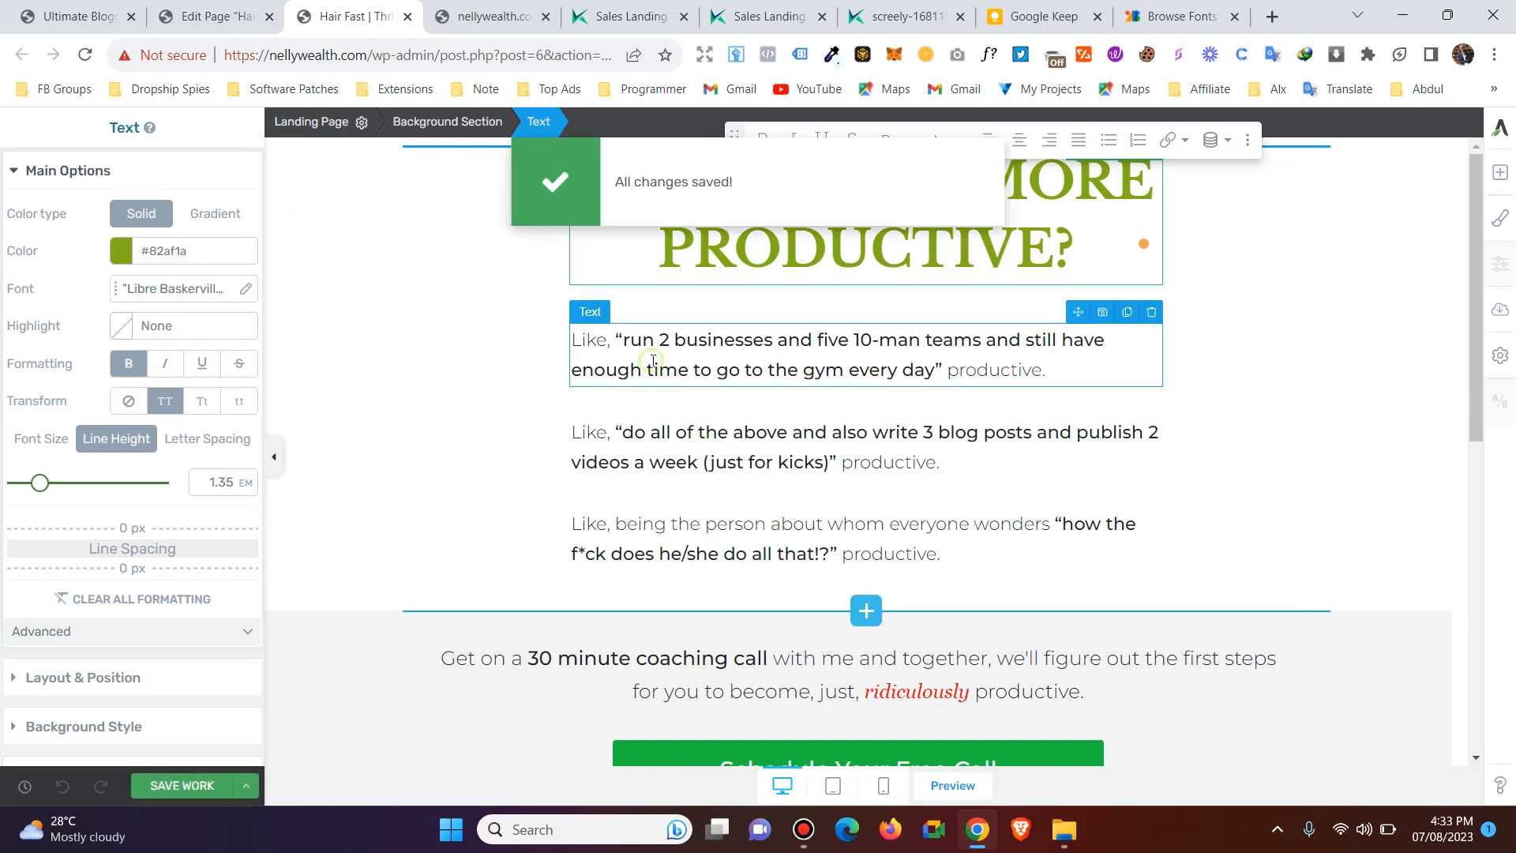
left_click(1055, 369)
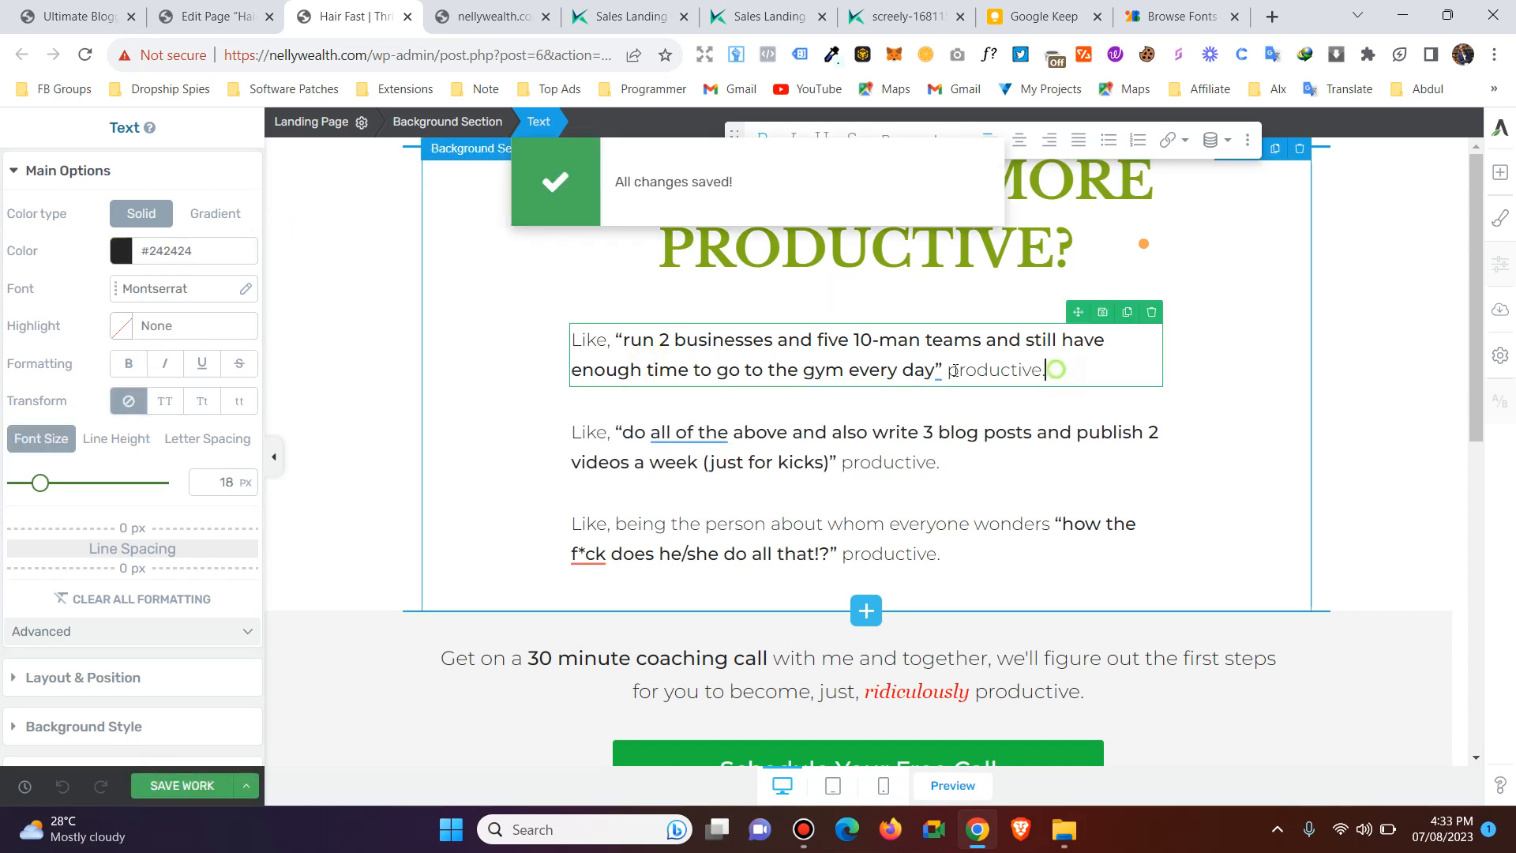
triple_click(584, 335)
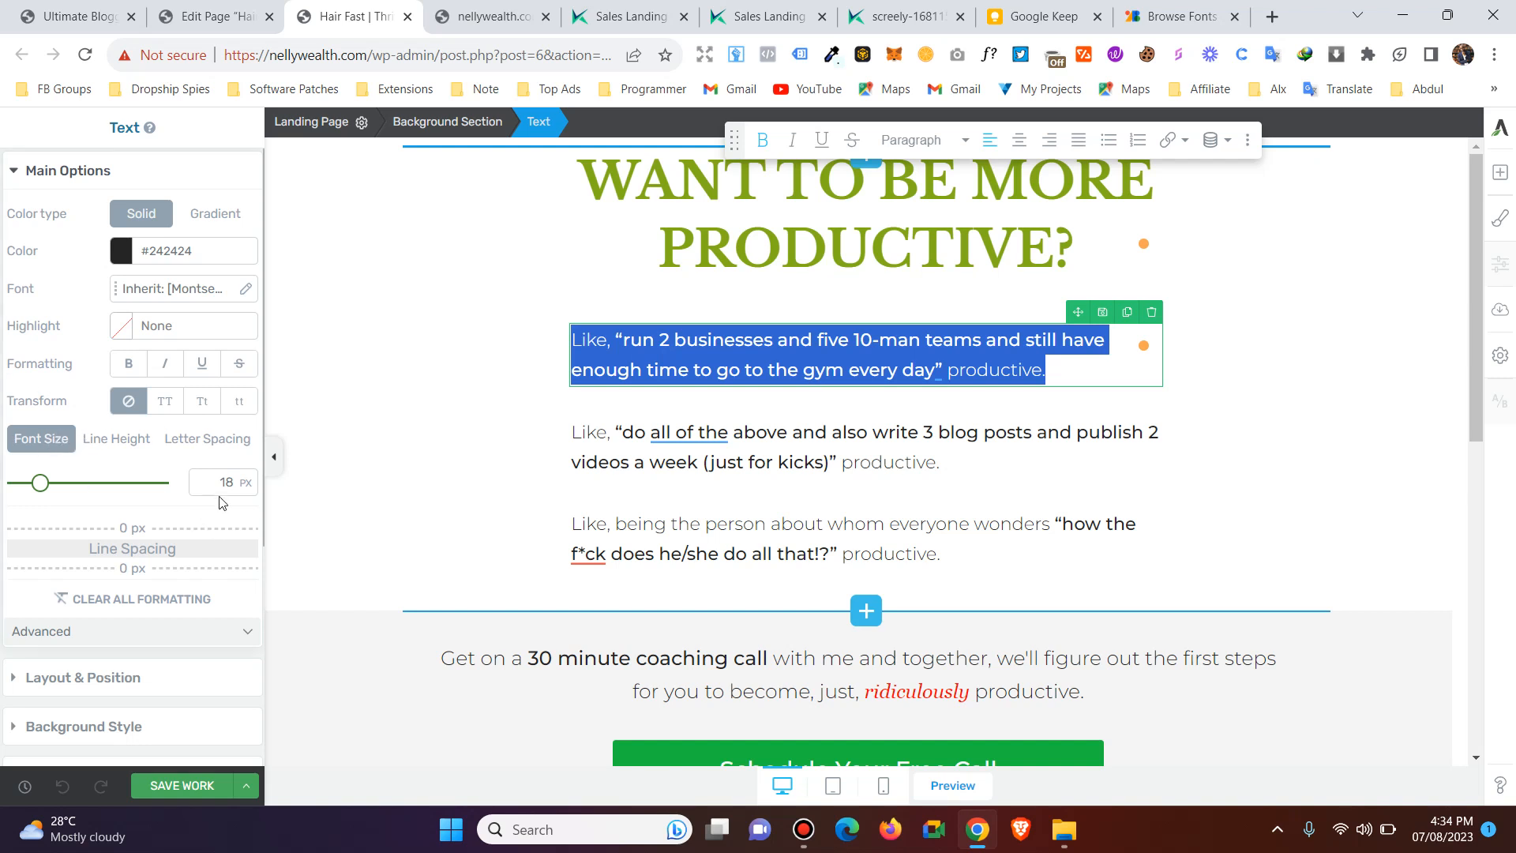
left_click(133, 437)
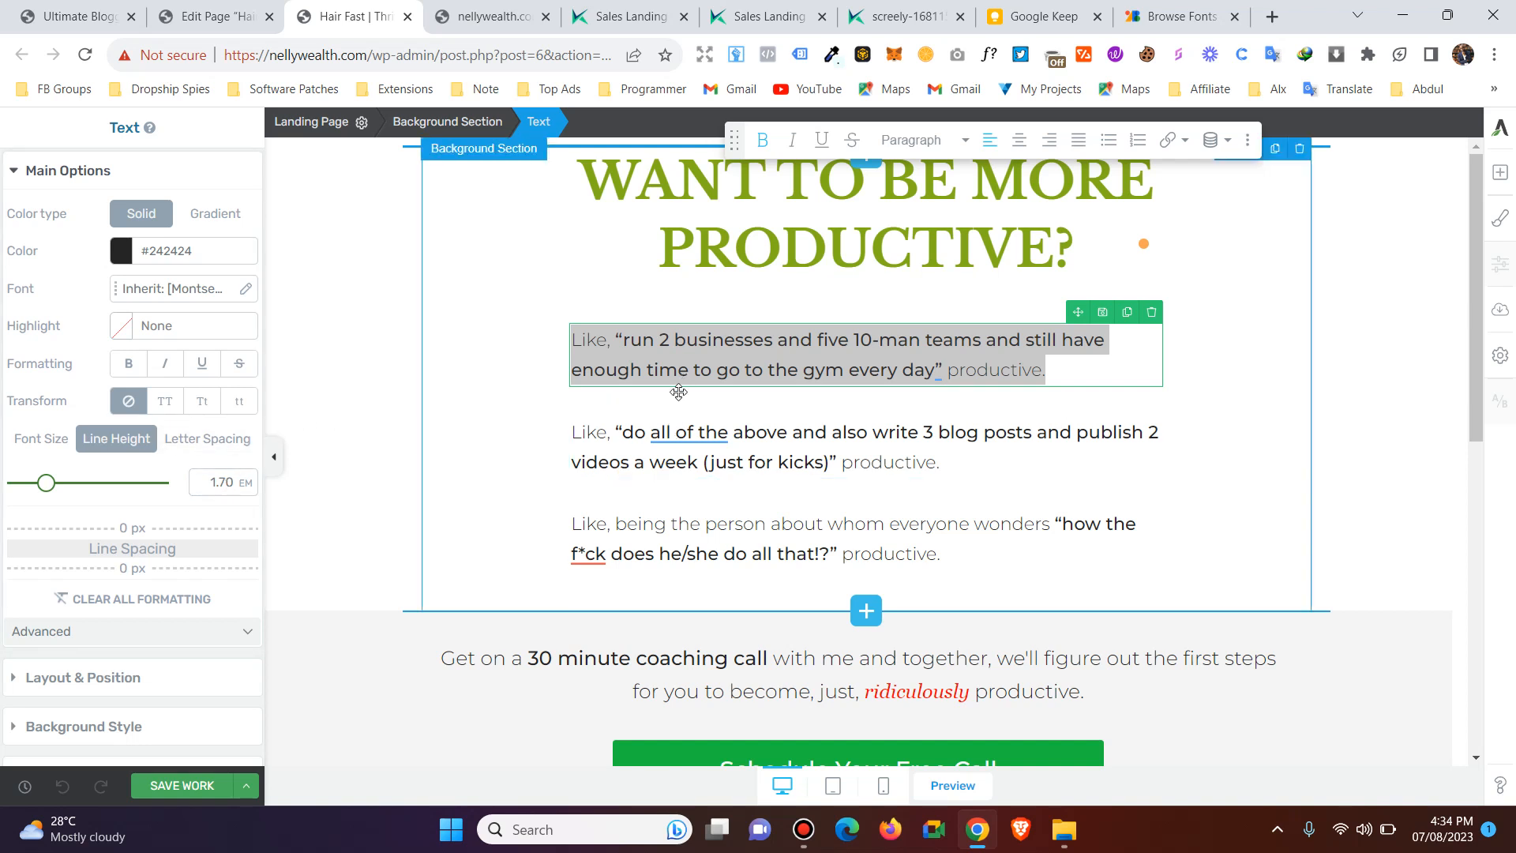
left_click(177, 445)
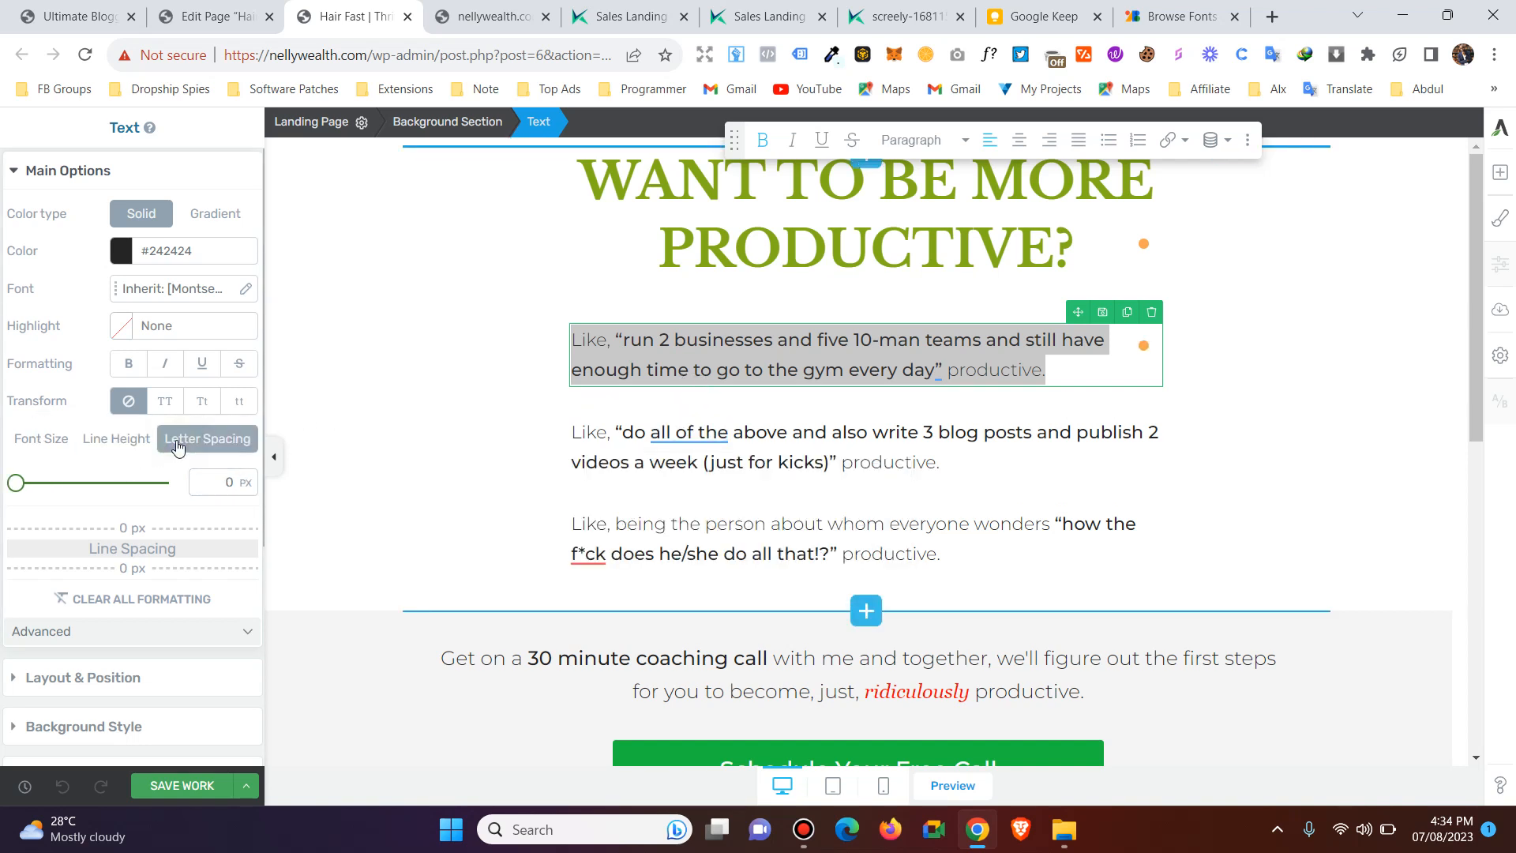
left_click(673, 367)
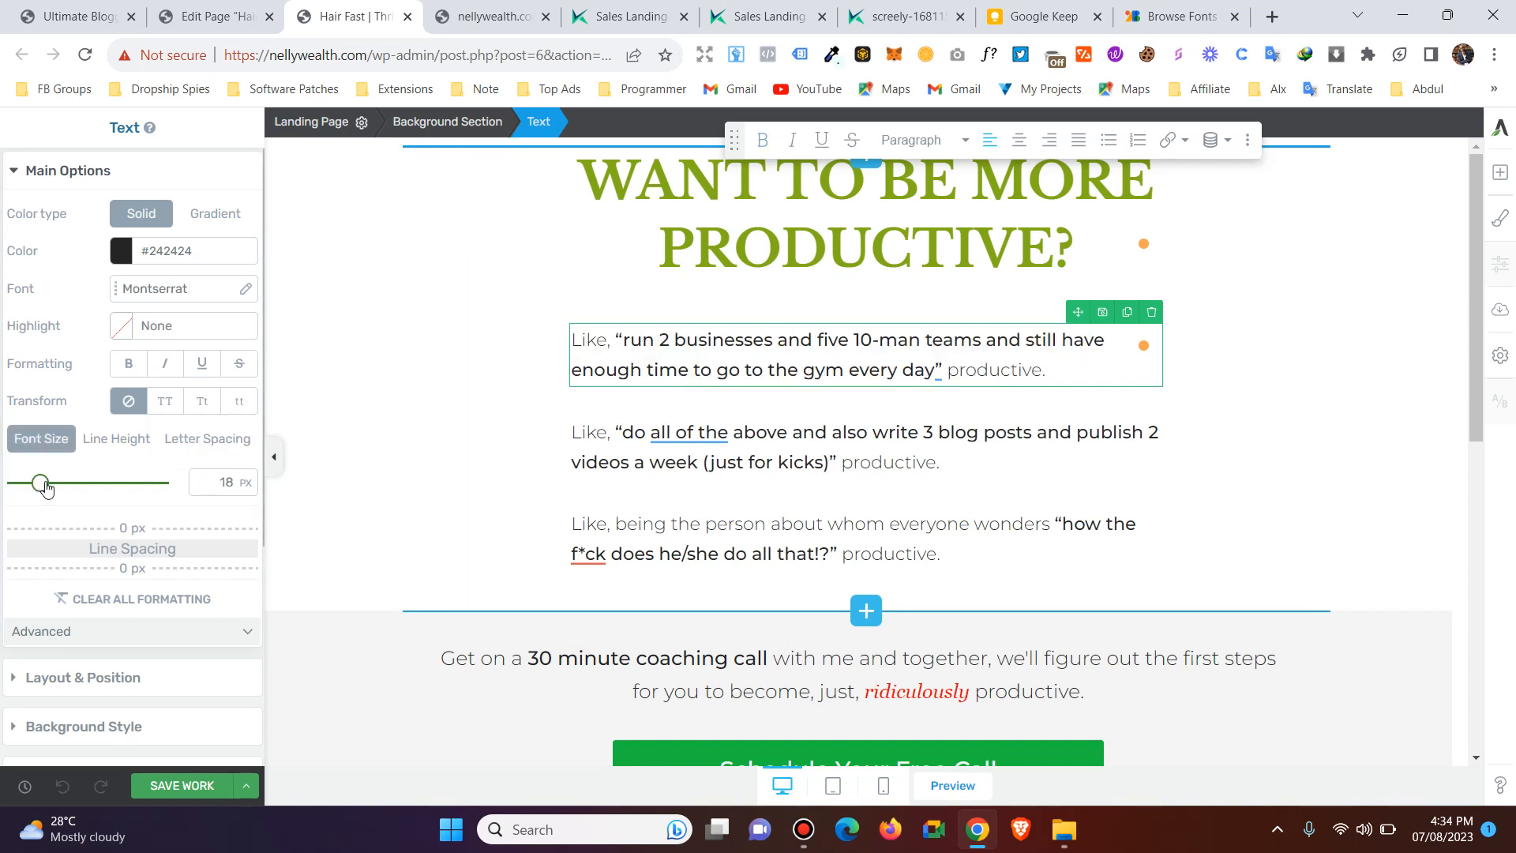
left_click(207, 439)
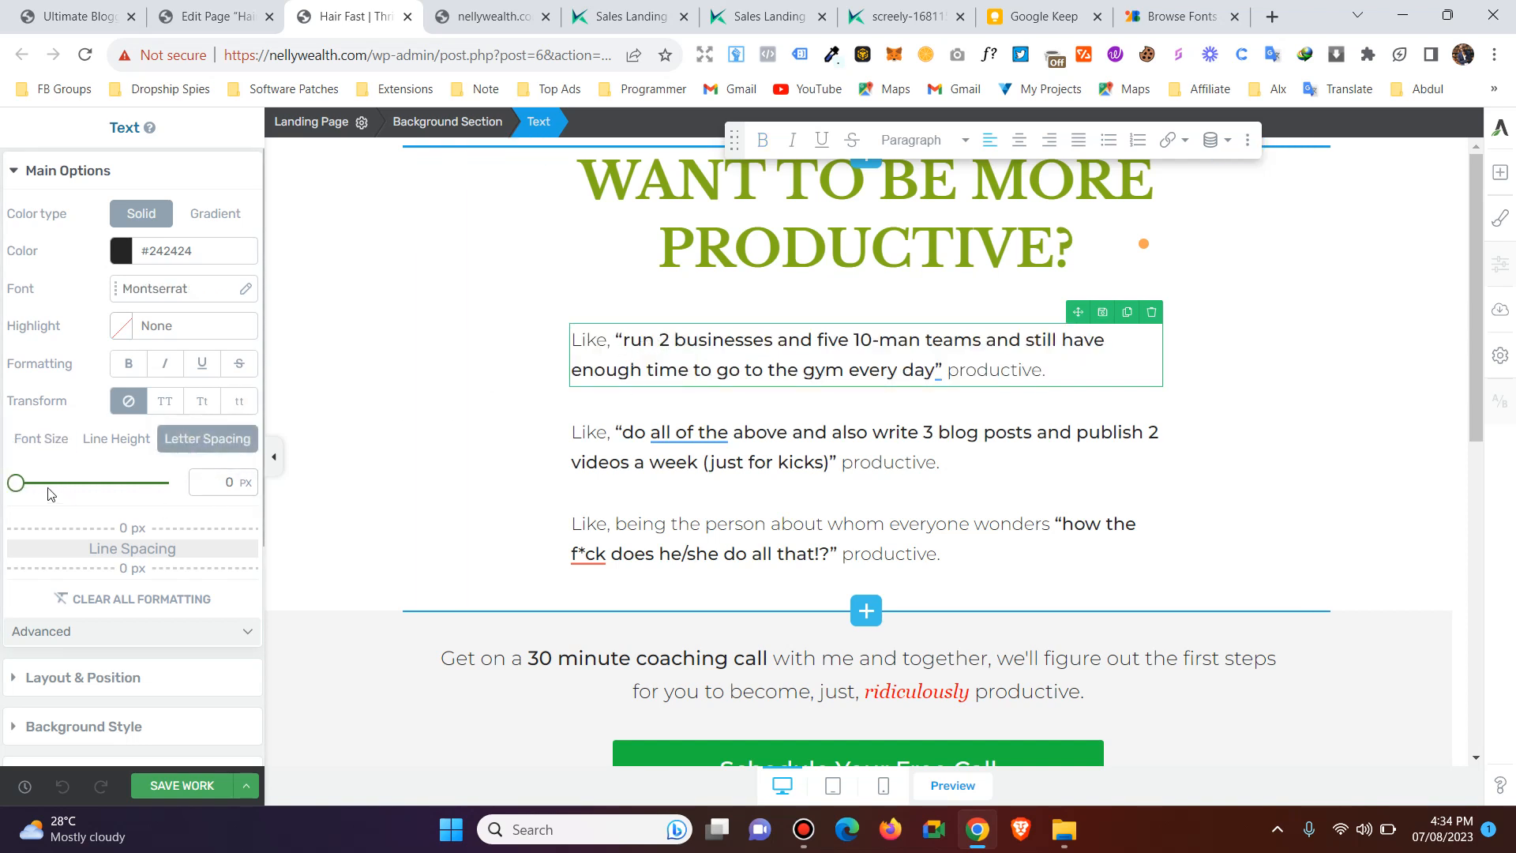
mouse_move(16, 483)
left_mouse_down()
mouse_move(41, 499)
mouse_move(25, 497)
left_mouse_up()
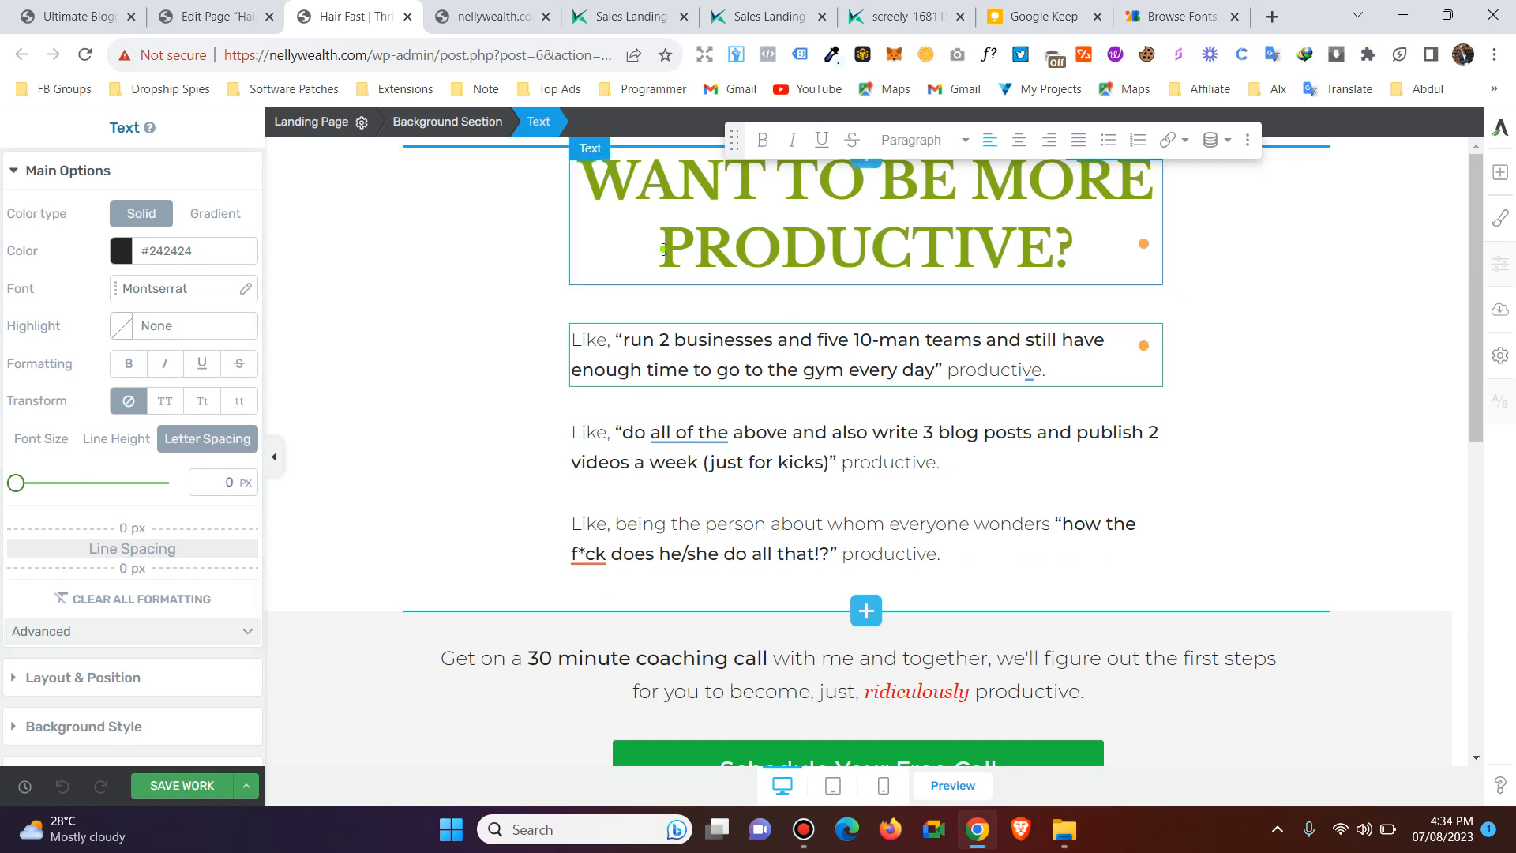
Set the letter spacing of the word "PRODUCTIVE?" in the headline to 14 px.
left_click_drag(662, 250, 1076, 251)
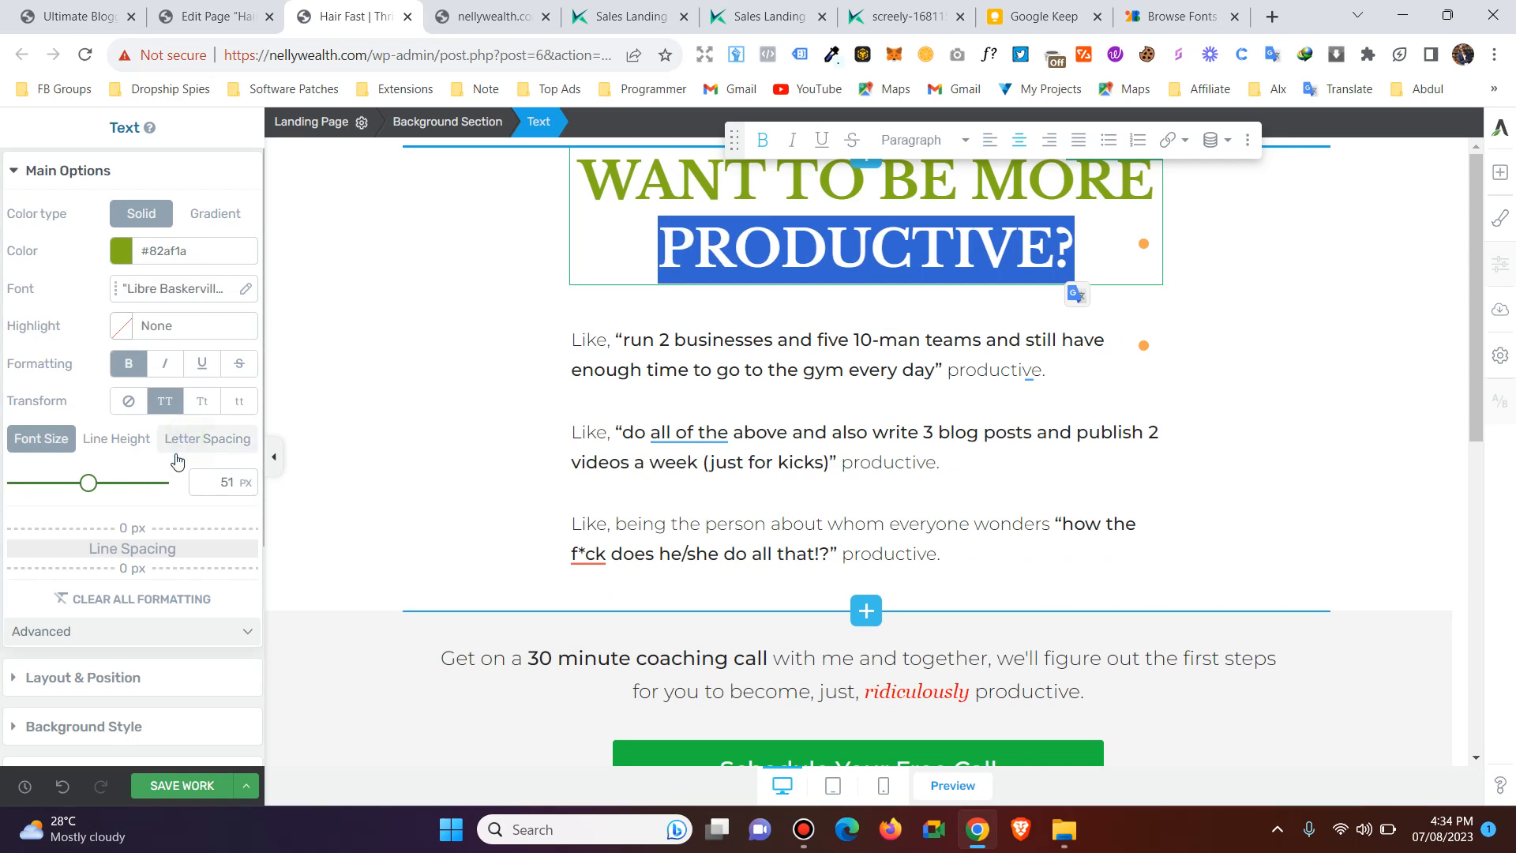
left_click(32, 484)
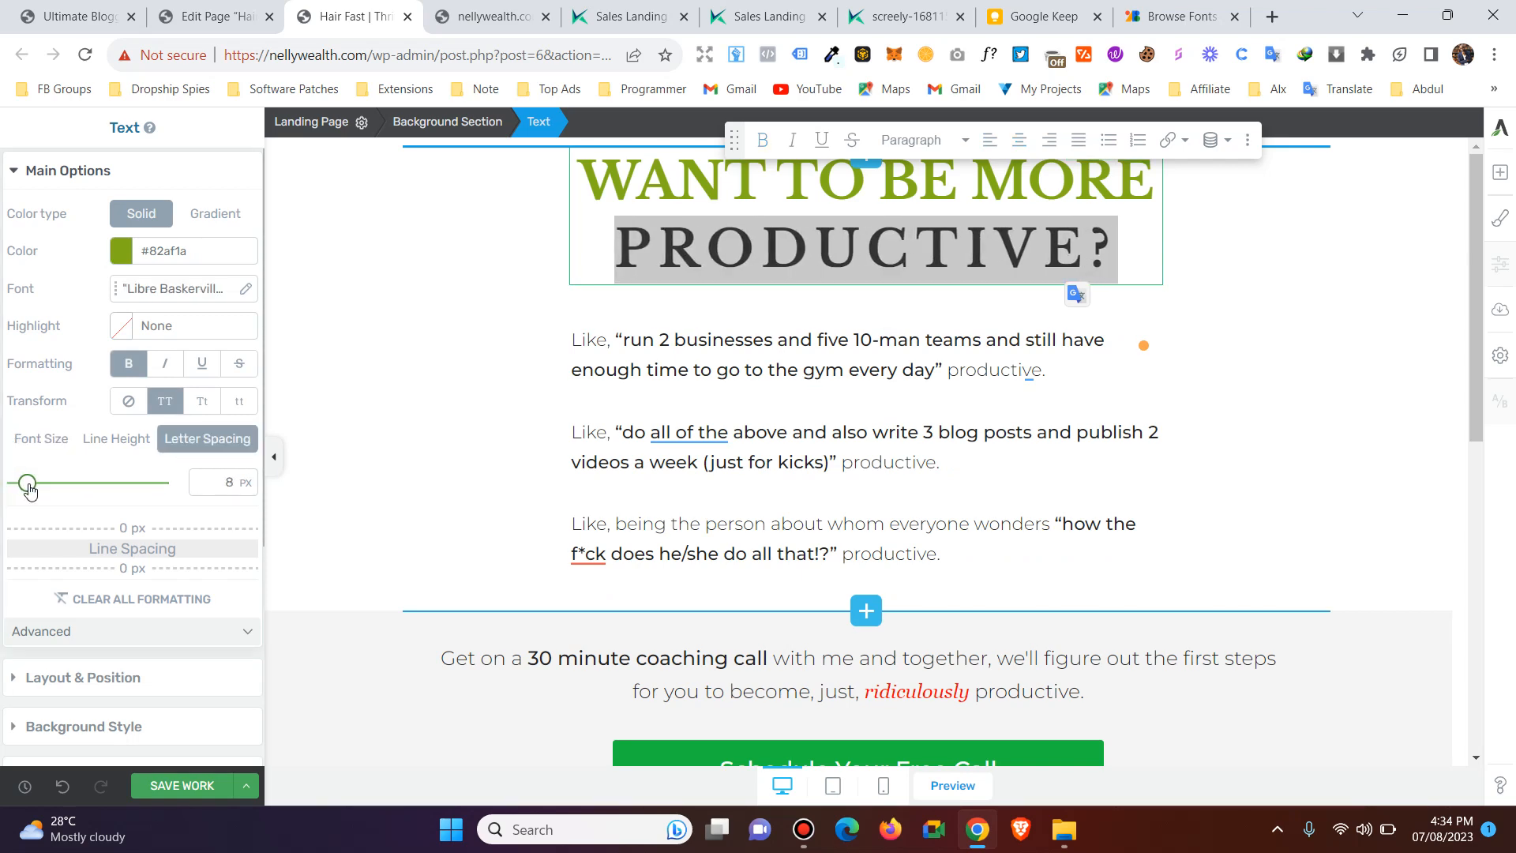
left_click_drag(31, 489, 38, 495)
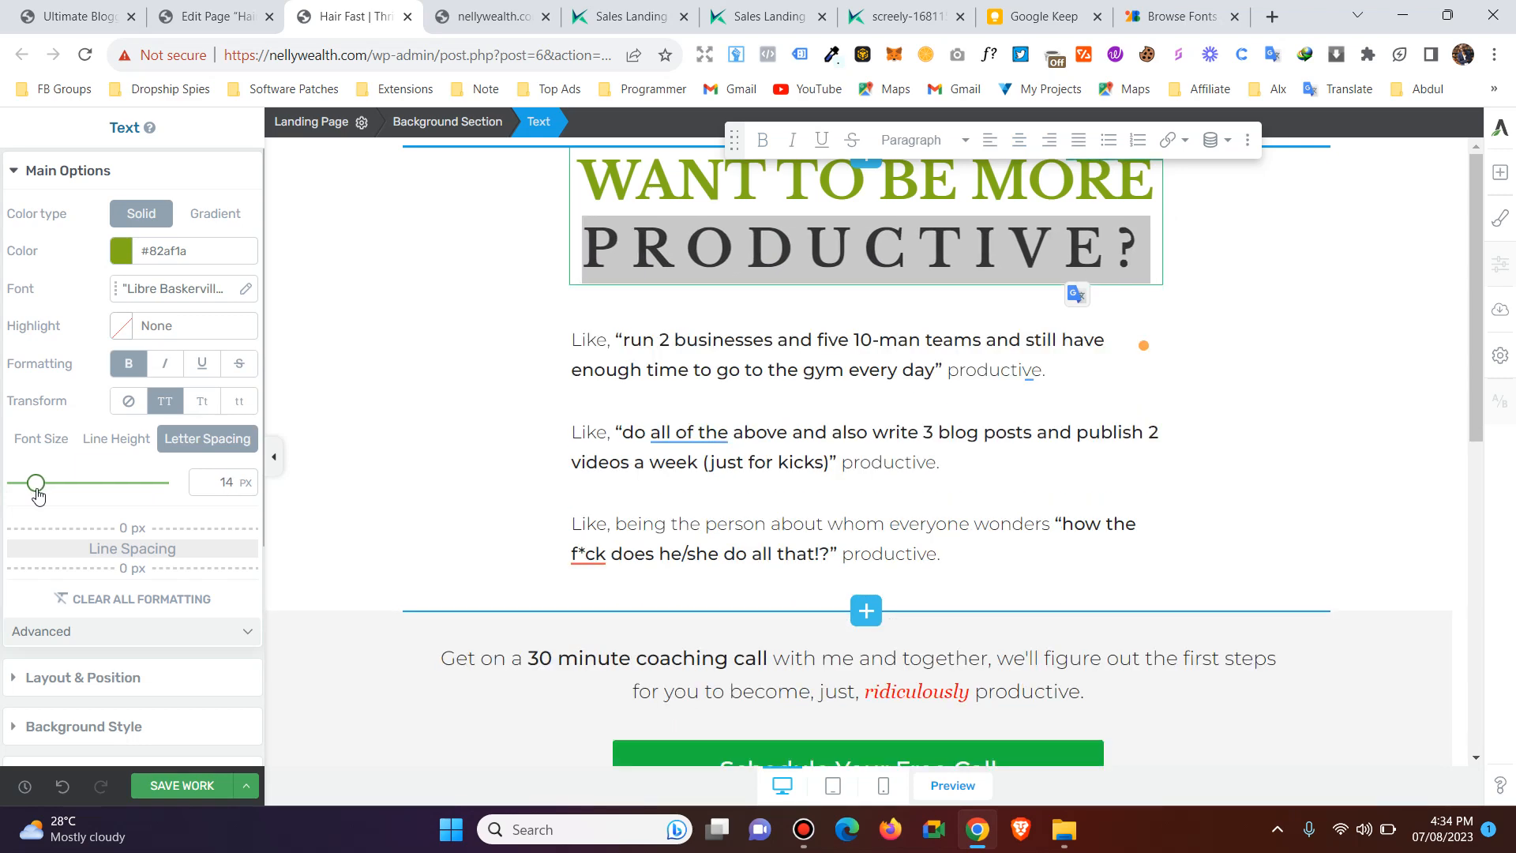
left_click(48, 439)
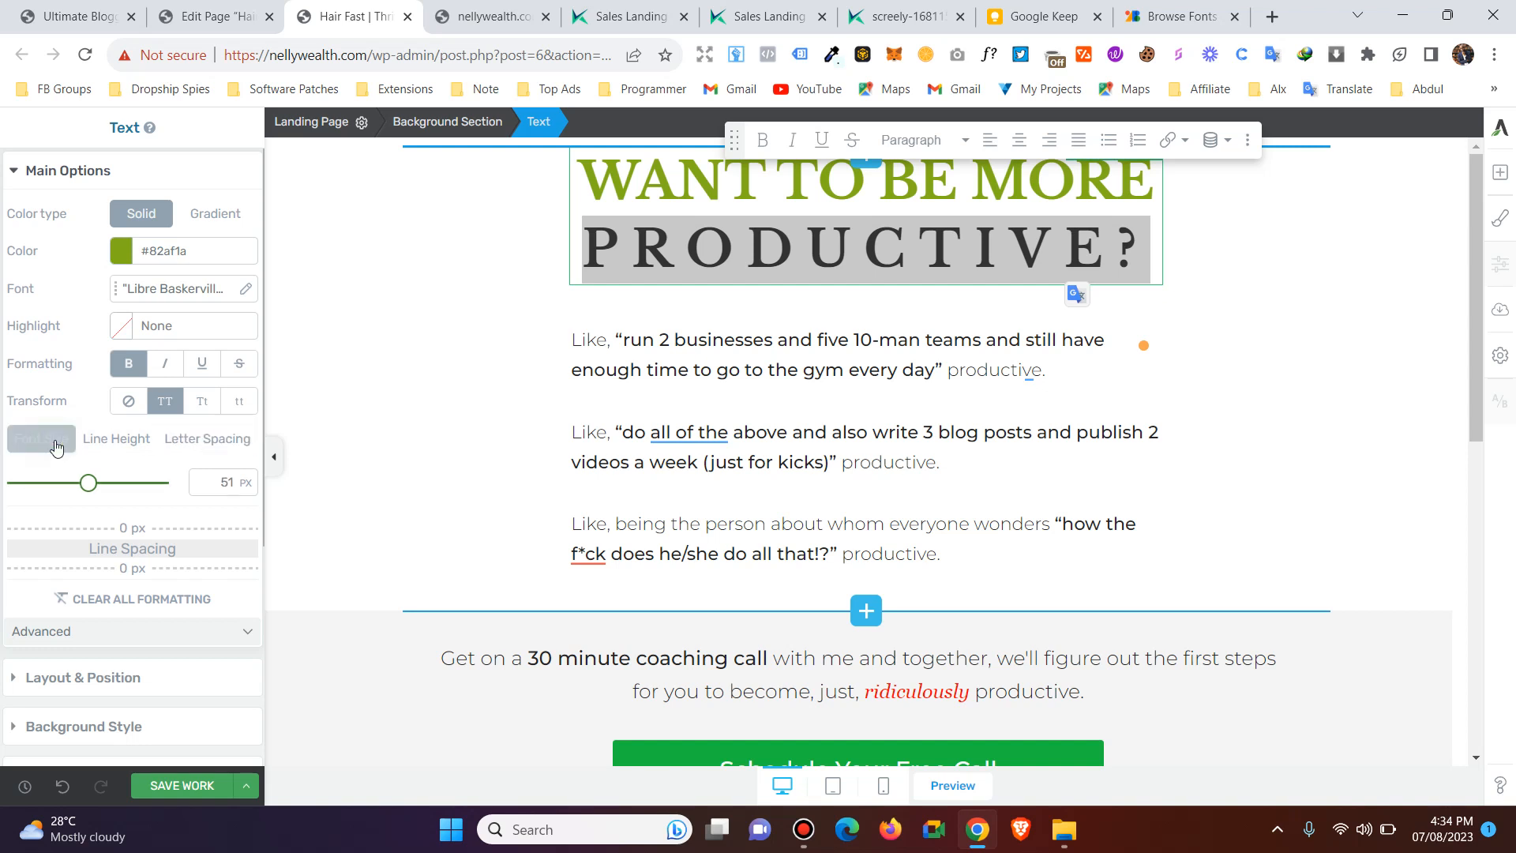
left_click(868, 364)
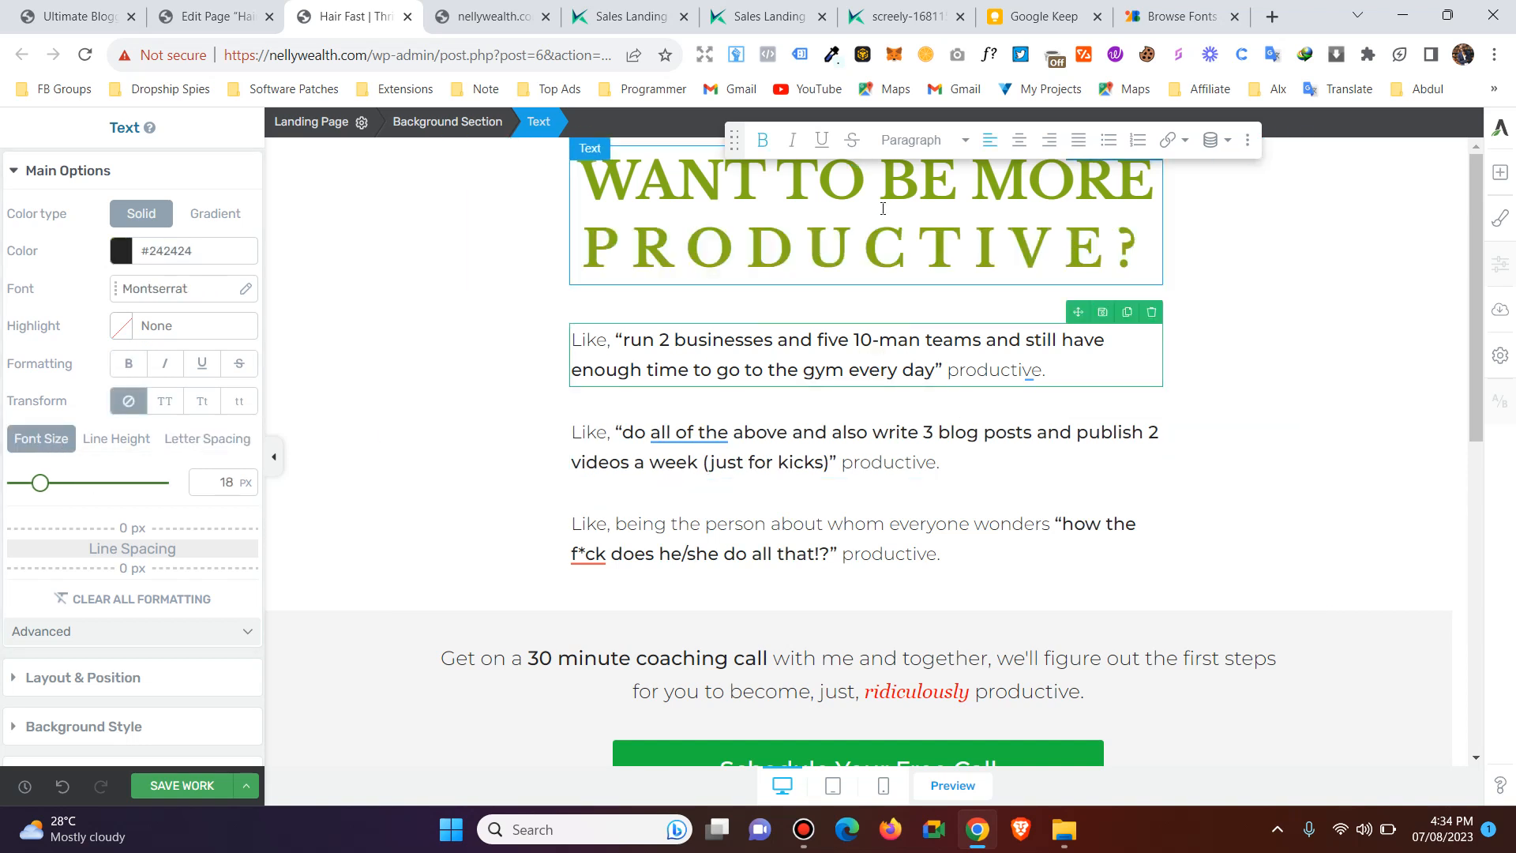
Recolor the headline word "PRODUCTIVE?" to near-black #101010 and save the page.
left_click_drag(585, 237, 1138, 241)
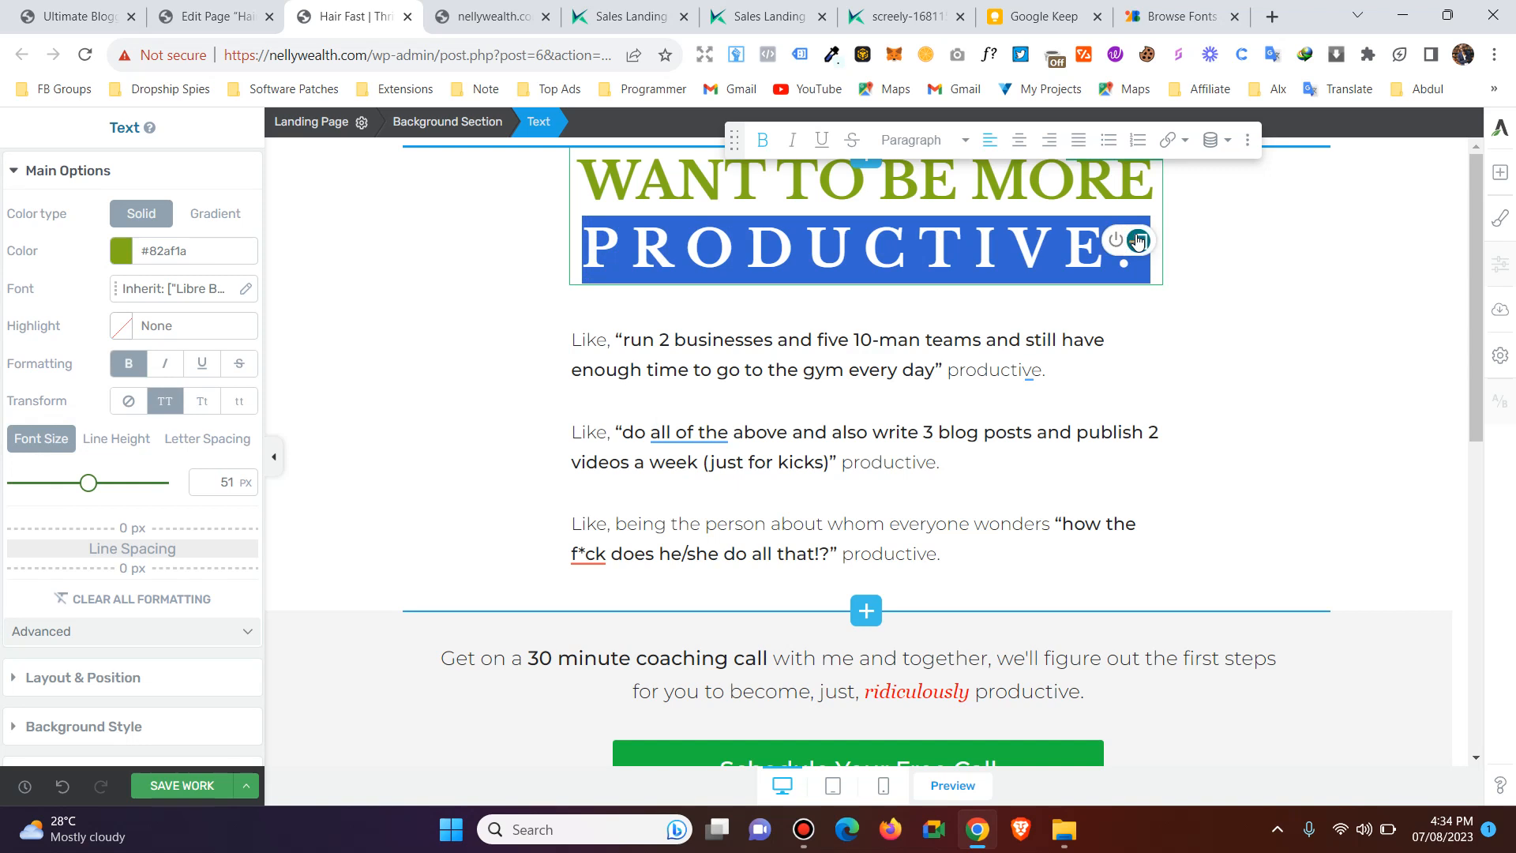
left_click(134, 253)
left_click_drag(146, 442, 25, 447)
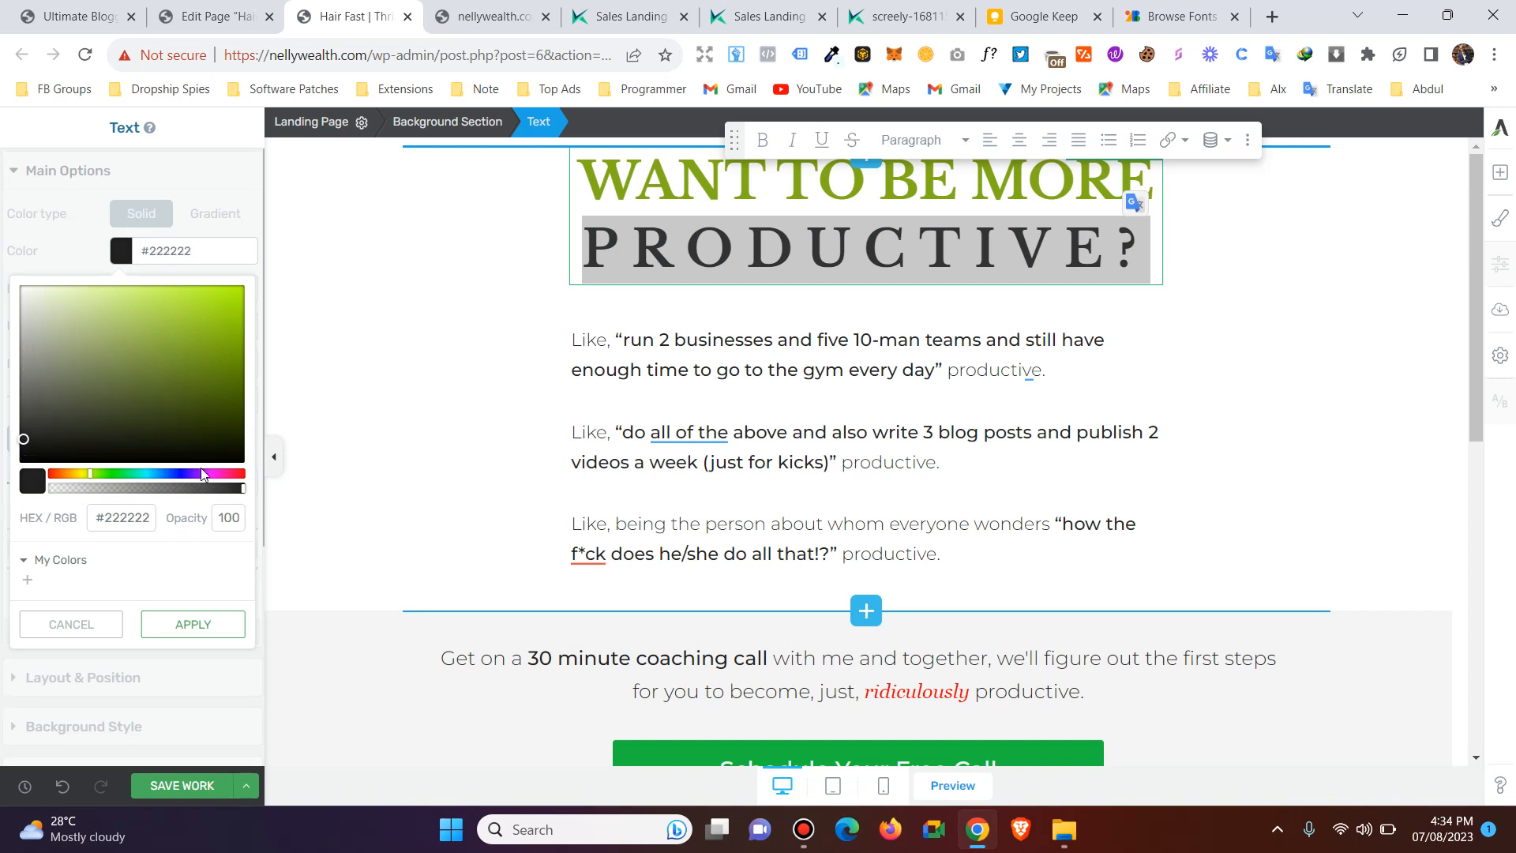
left_click_drag(24, 439, 14, 478)
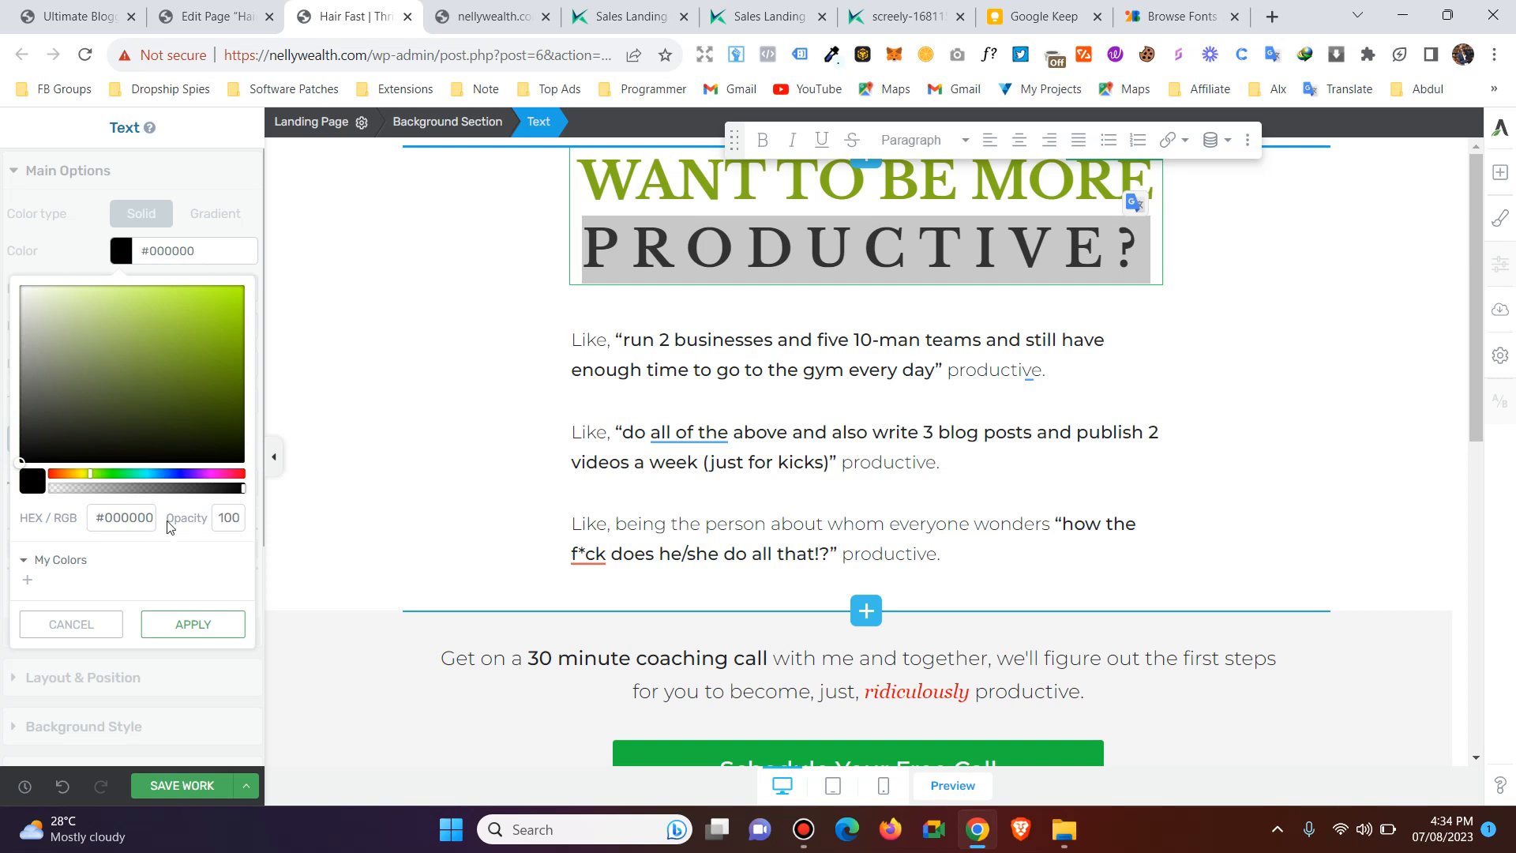
left_click(136, 521)
left_click(18, 456)
left_click_drag(14, 458, 6, 493)
left_click(19, 459)
left_click_drag(19, 459, 20, 455)
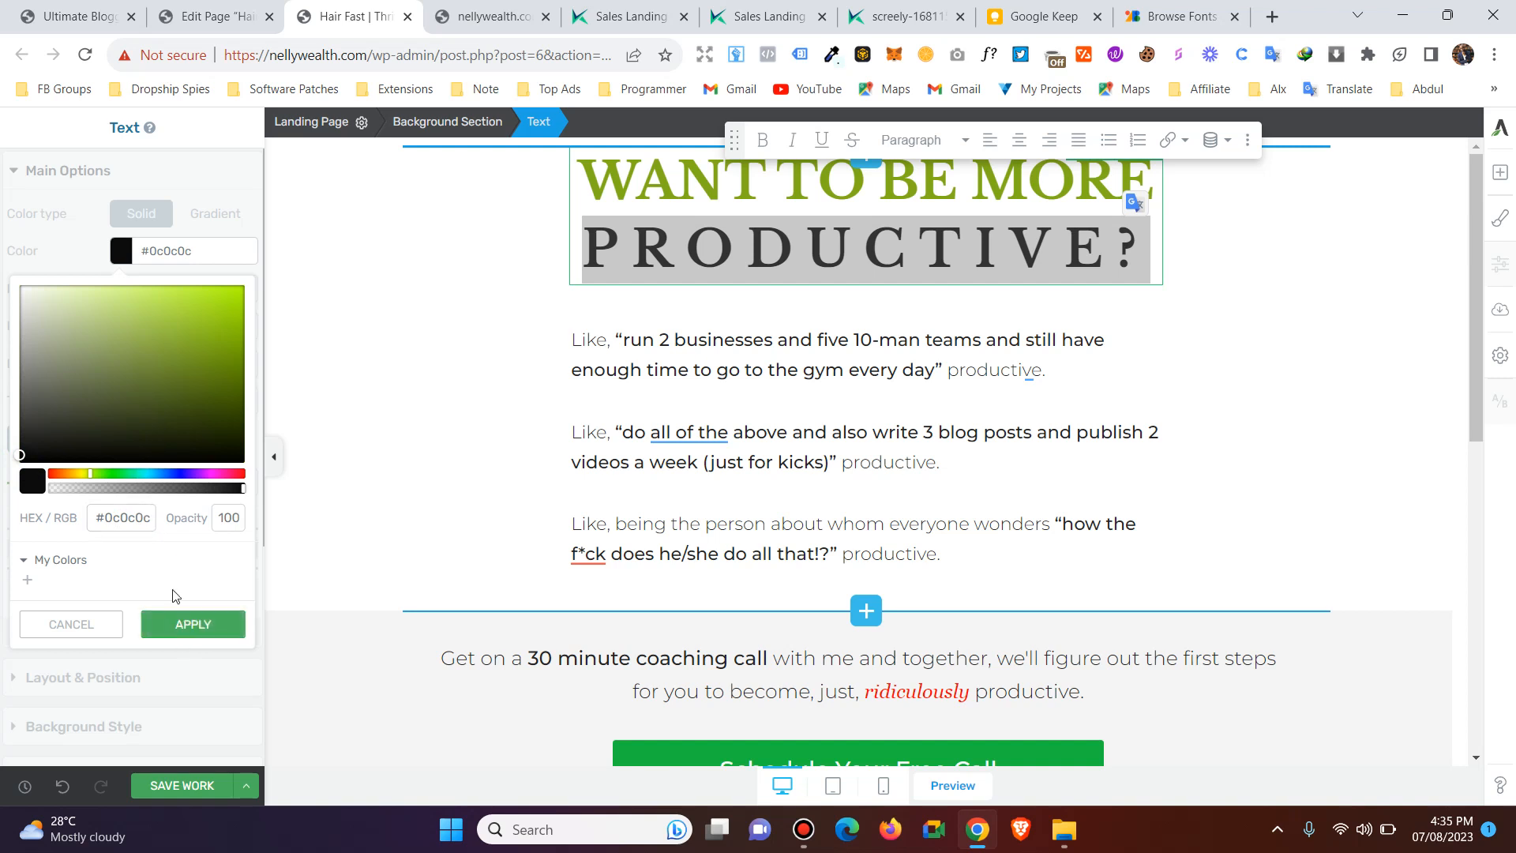
mouse_move(36, 456)
left_mouse_down()
mouse_move(240, 462)
mouse_move(263, 487)
mouse_move(37, 453)
left_mouse_up()
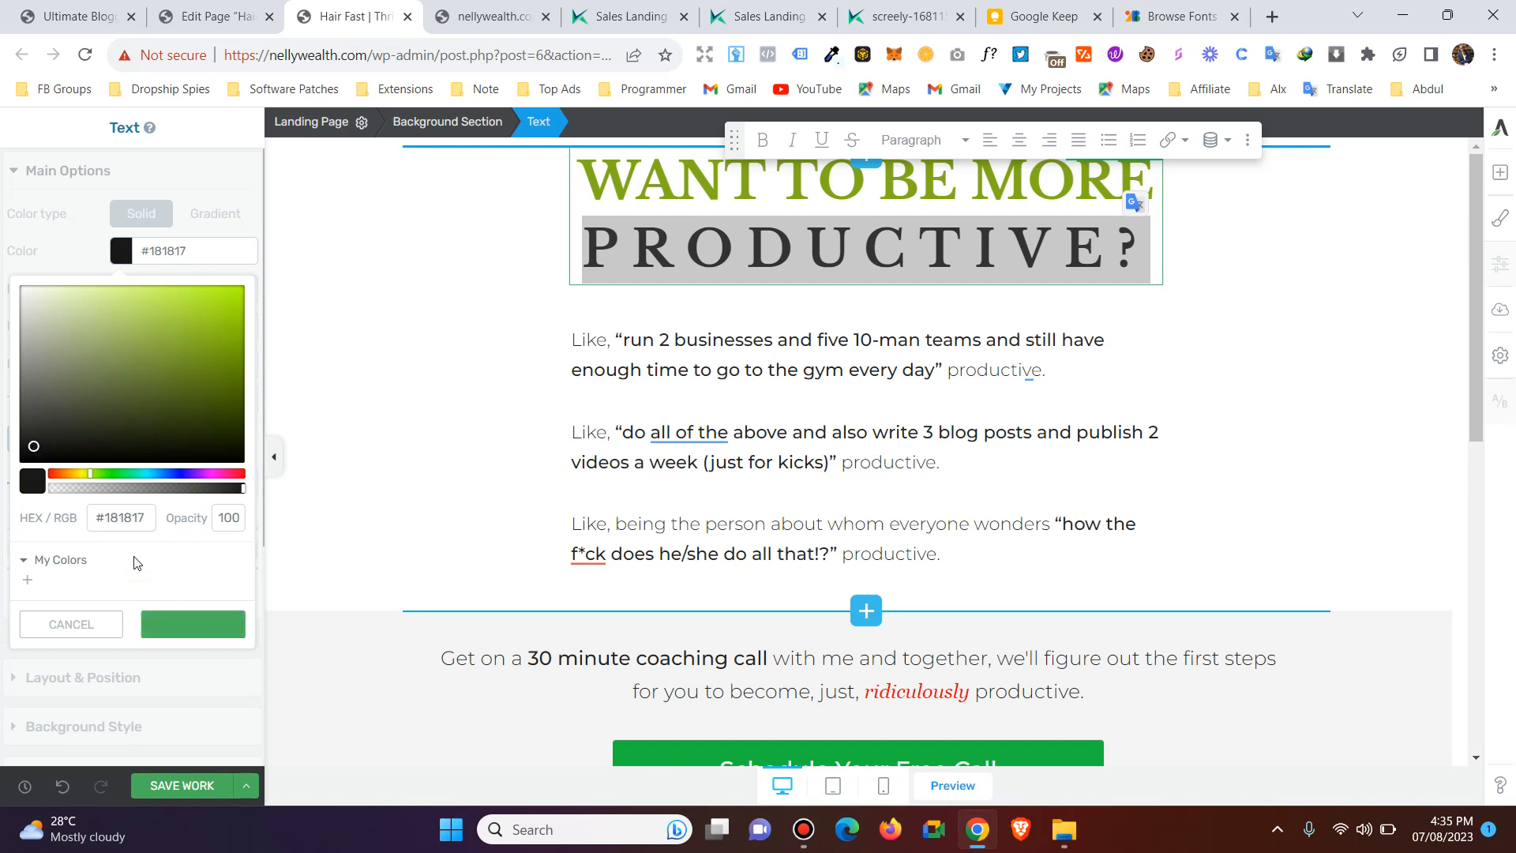
triple_click(126, 519)
left_click_drag(32, 450, 23, 457)
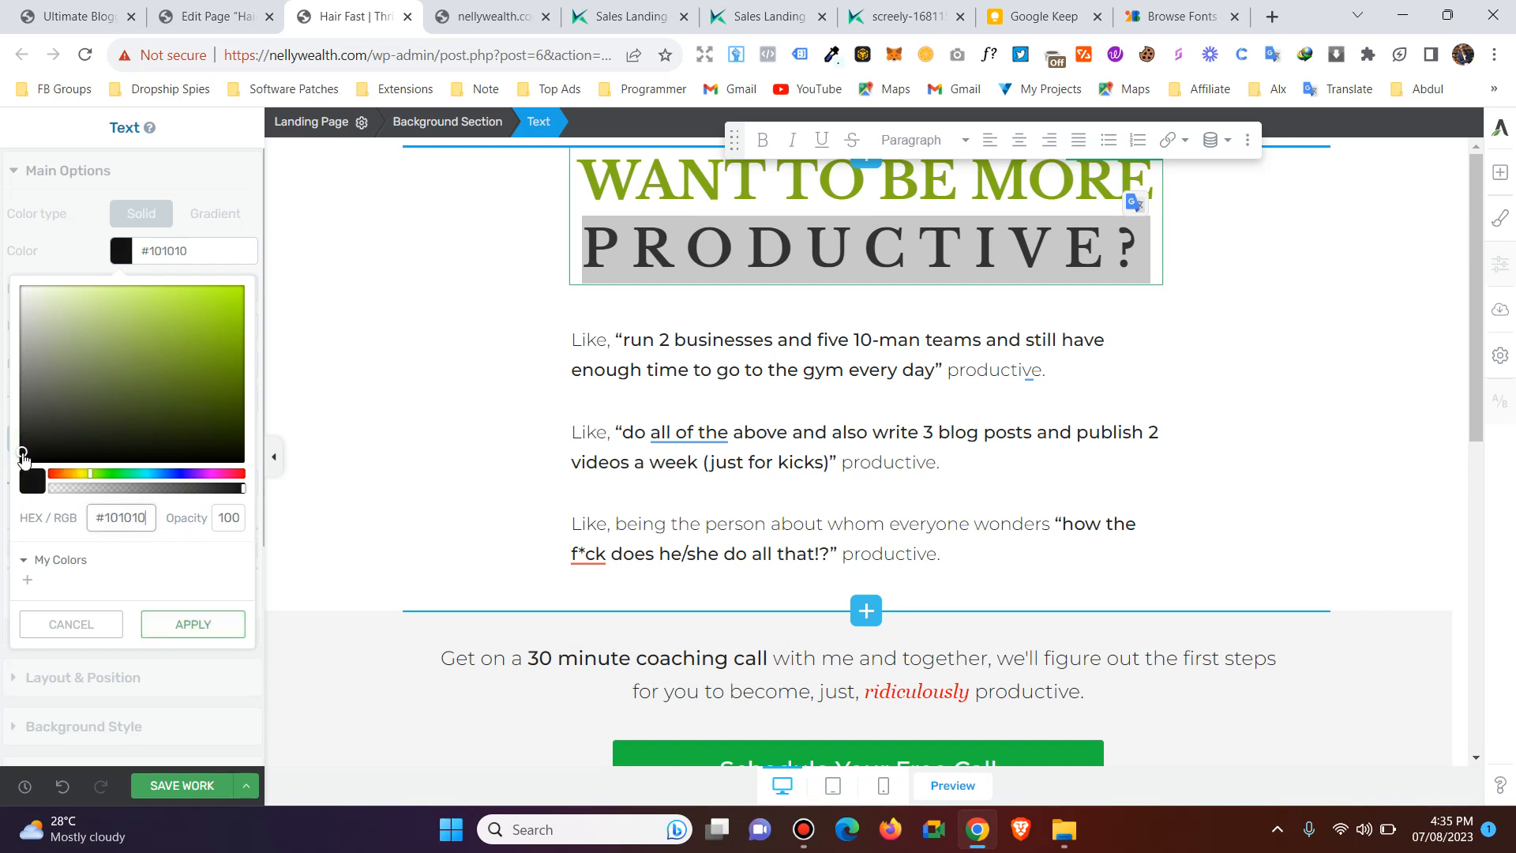
left_click(193, 625)
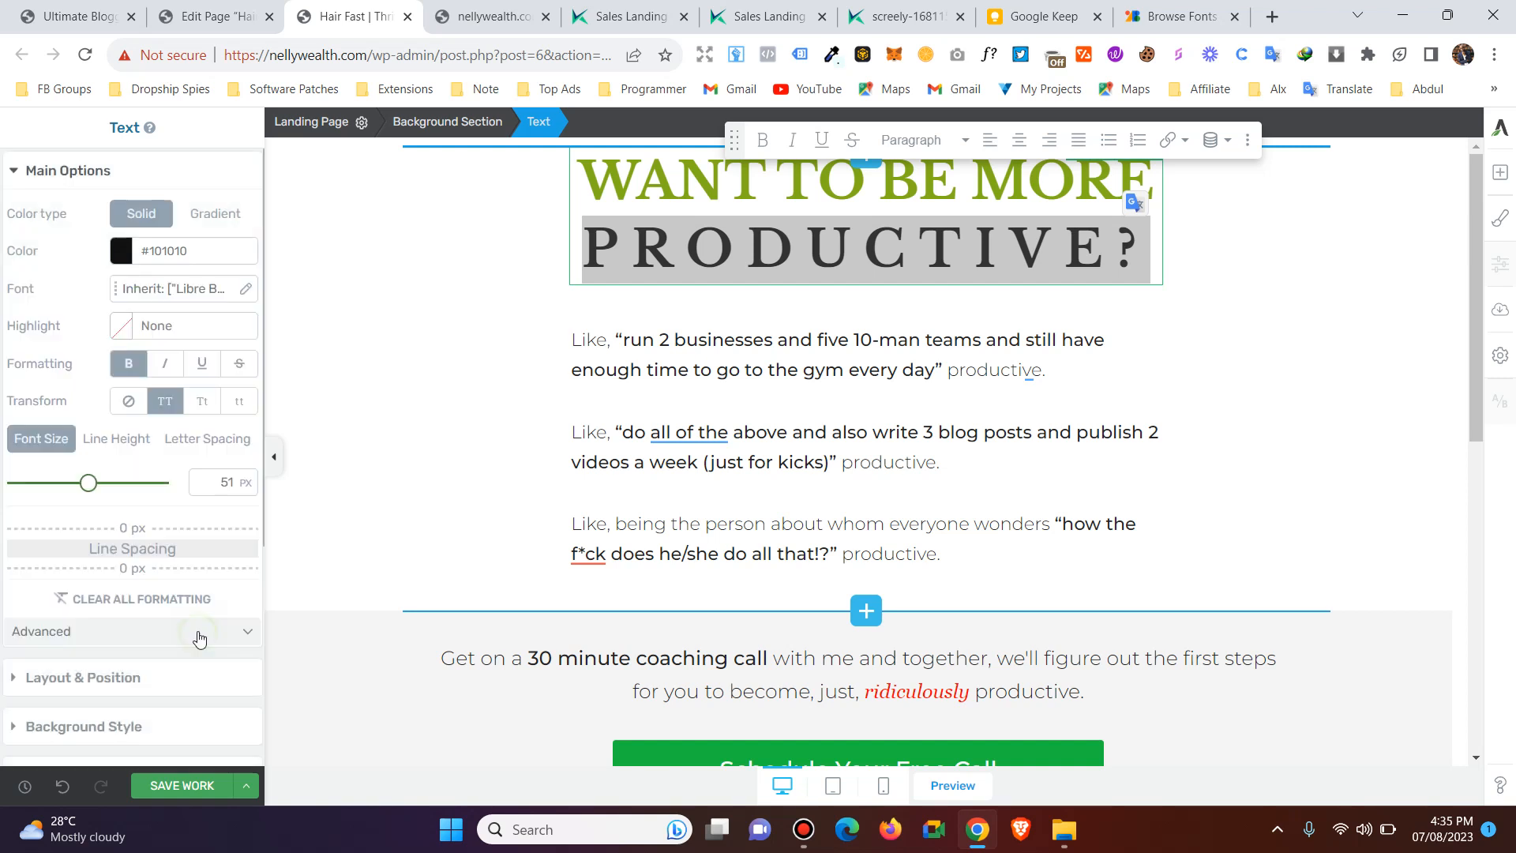
left_click(182, 785)
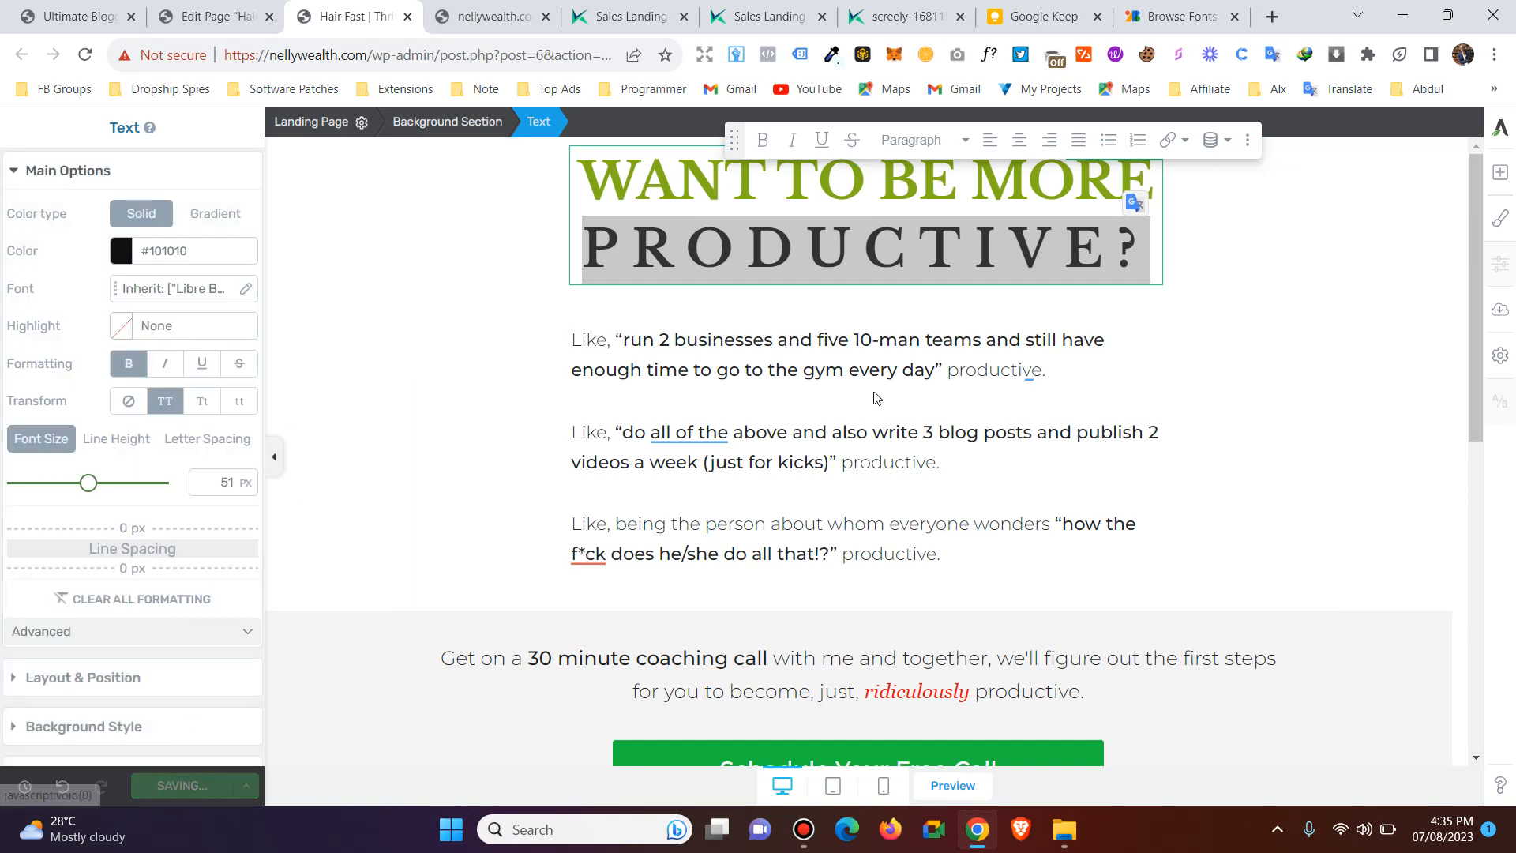
left_click(825, 349)
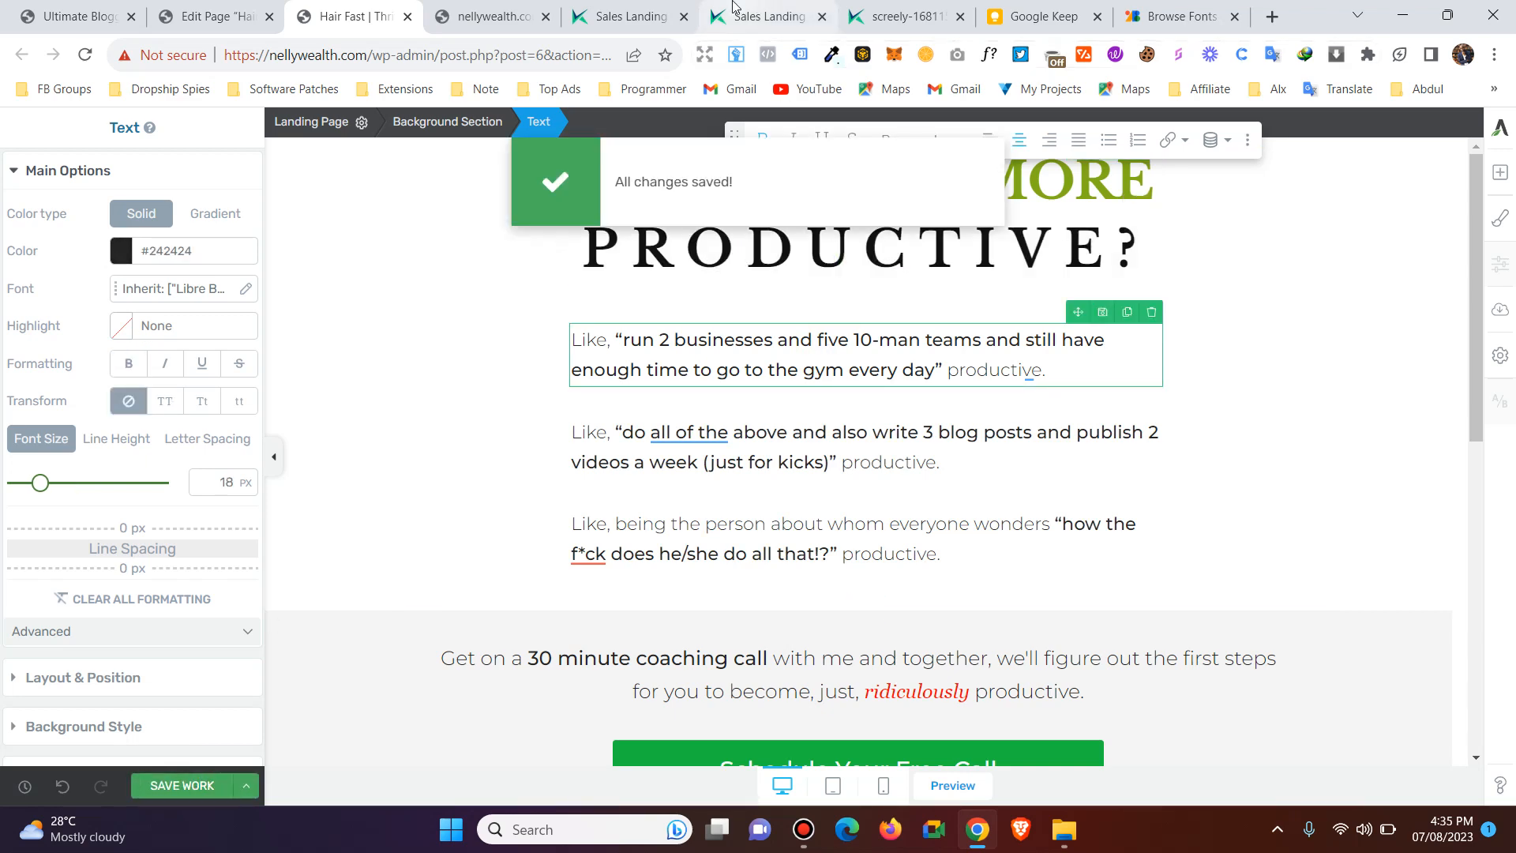
Reload the published hair-fast page, review the restyled headline on it, and return to the page editor.
left_click(513, 8)
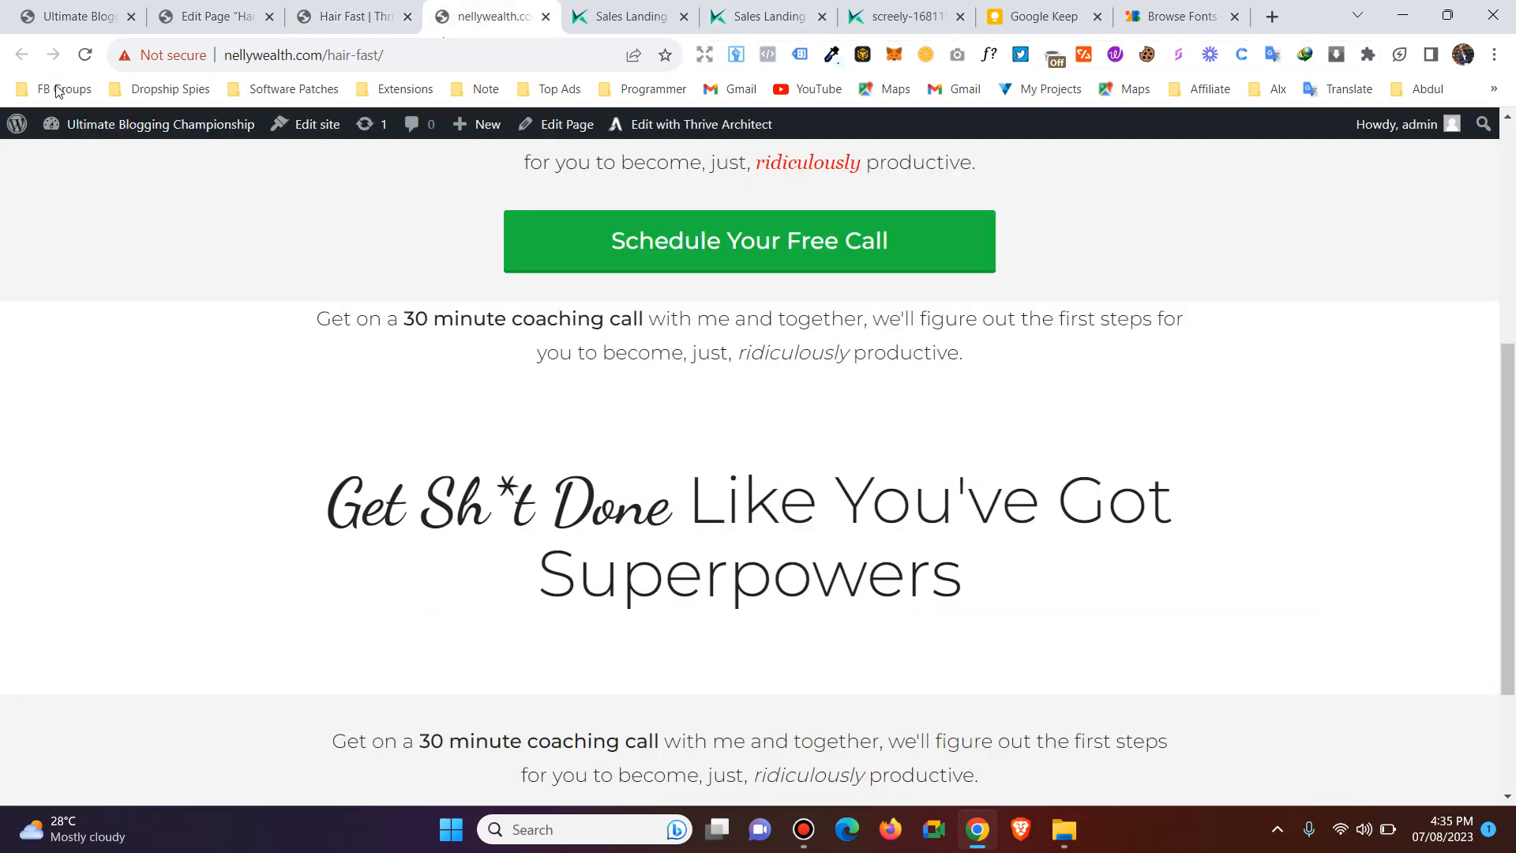
left_click(84, 54)
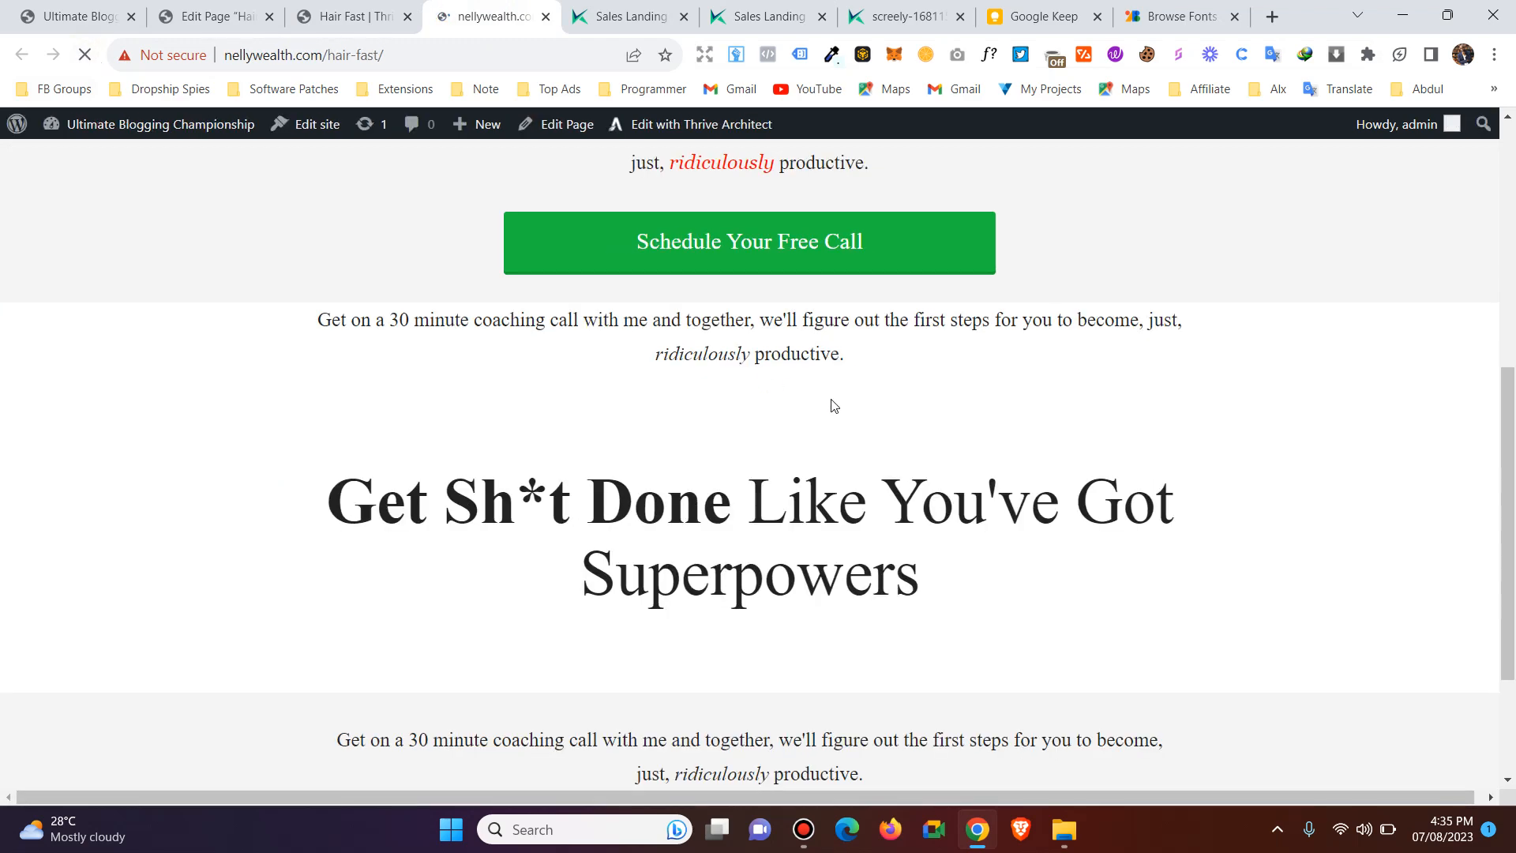
scroll(837, 398, "up", 6)
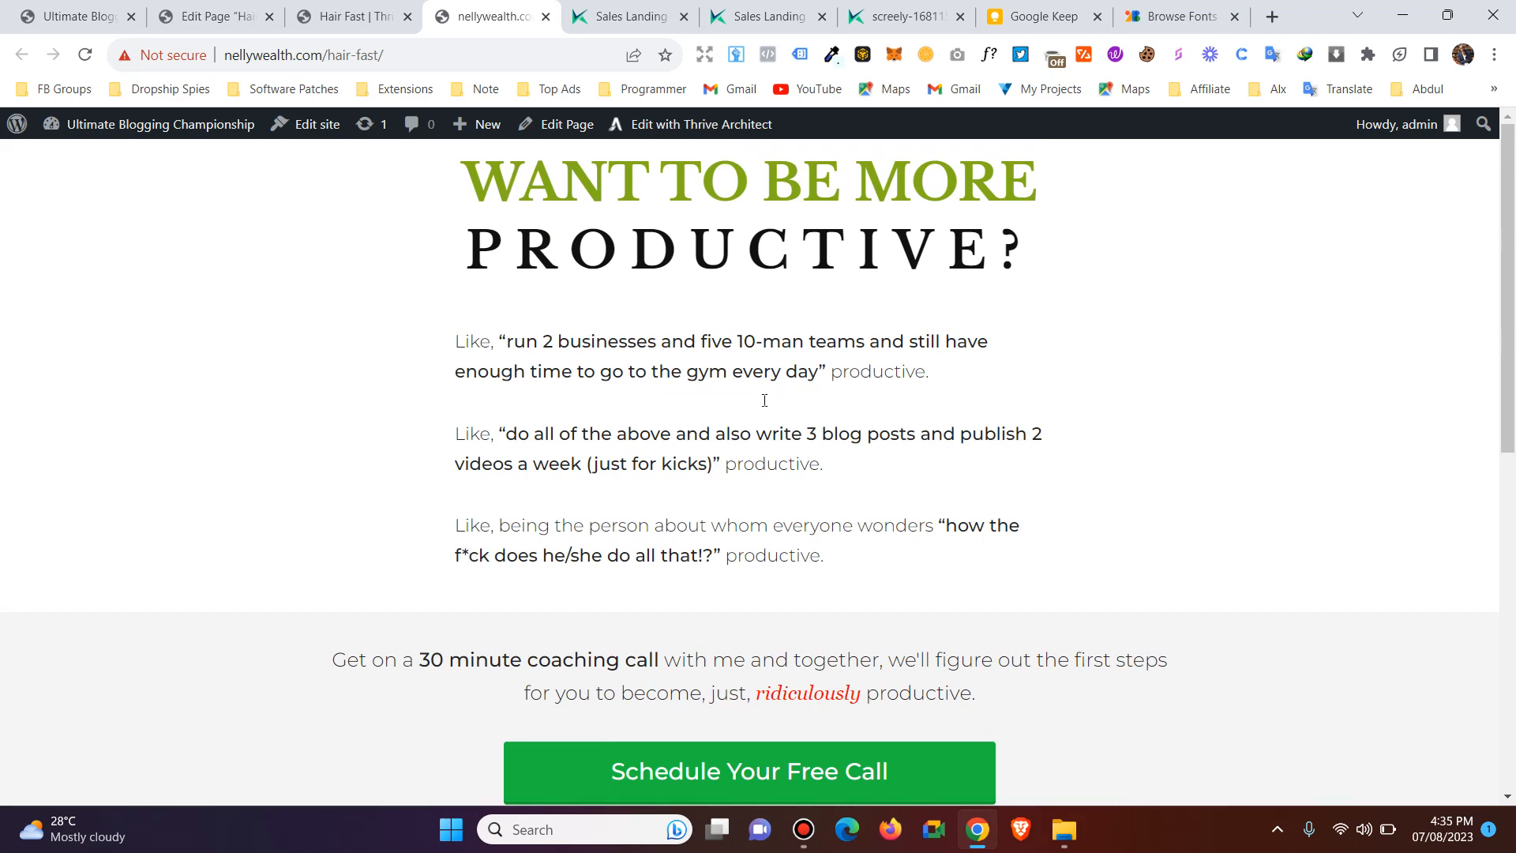
scroll(764, 400, "down", 3)
left_click(624, 16)
left_click(351, 15)
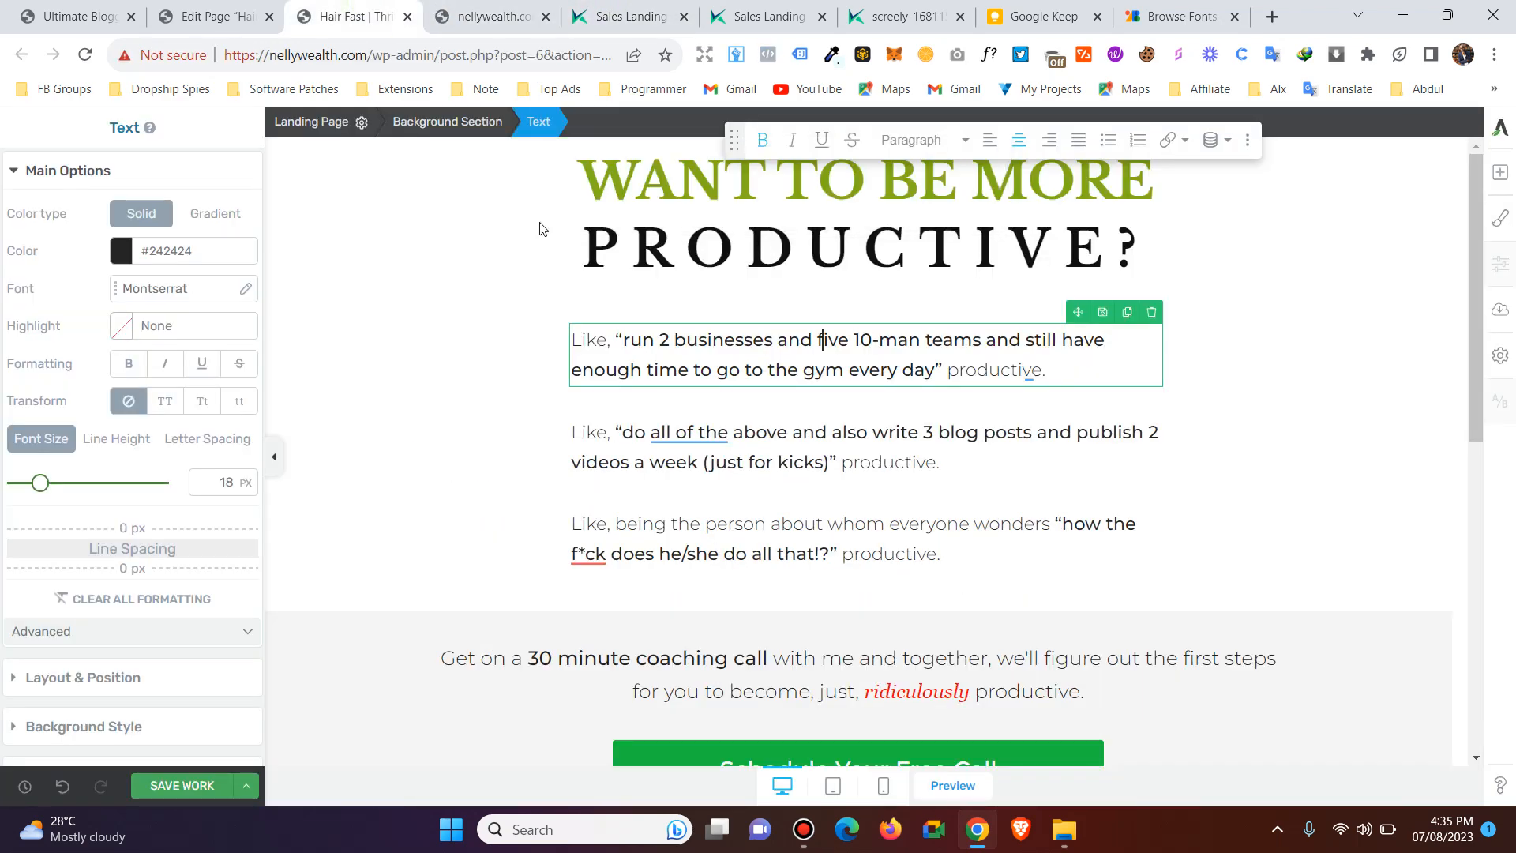
Set the font size of the whole "run 2 businesses" paragraph to 40 px.
left_click_drag(1047, 370, 573, 338)
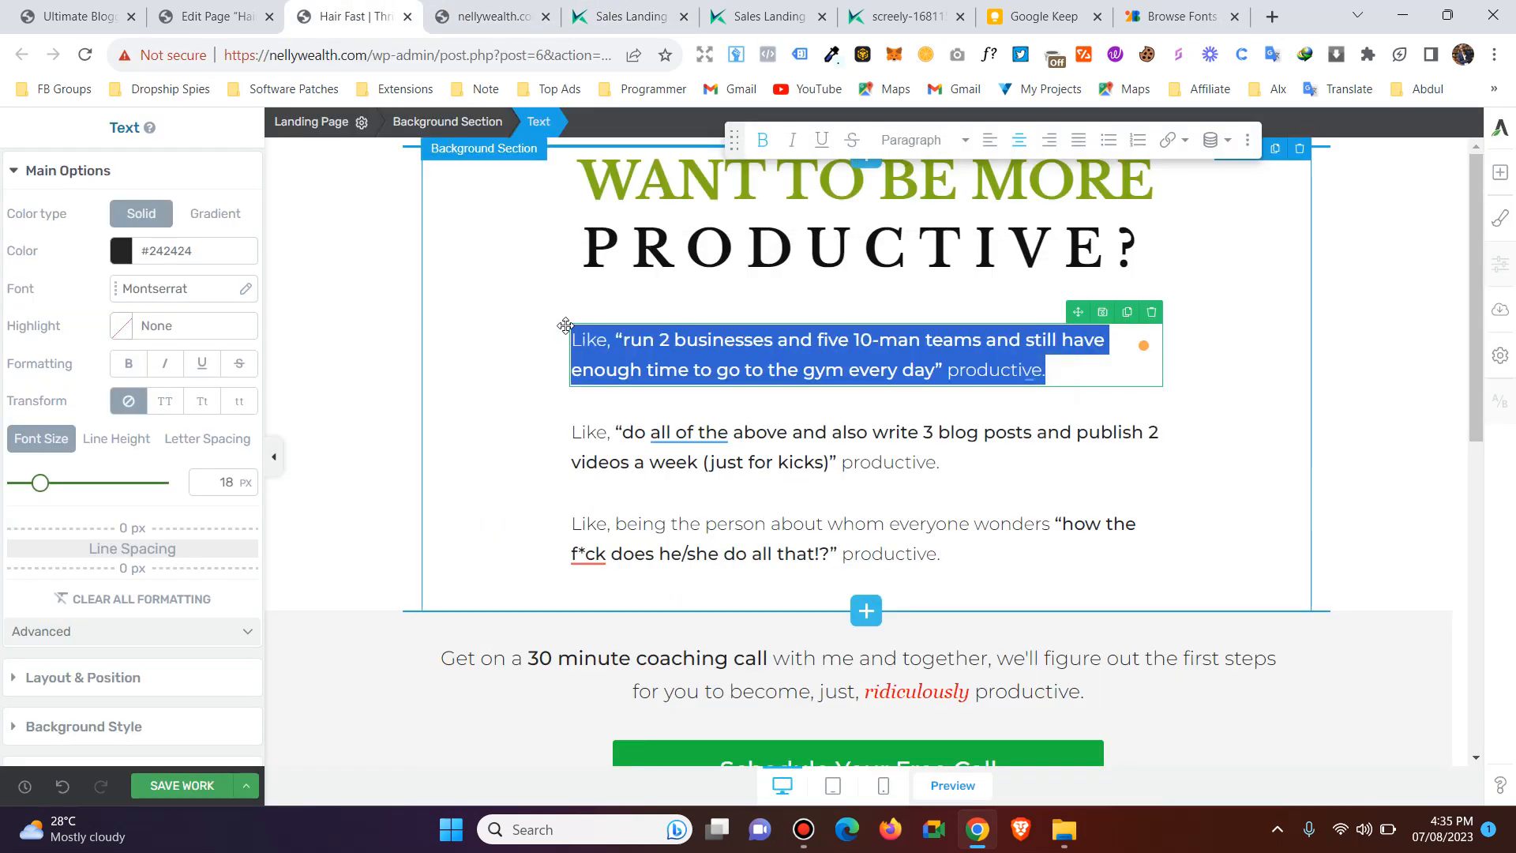
left_click_drag(55, 483, 72, 490)
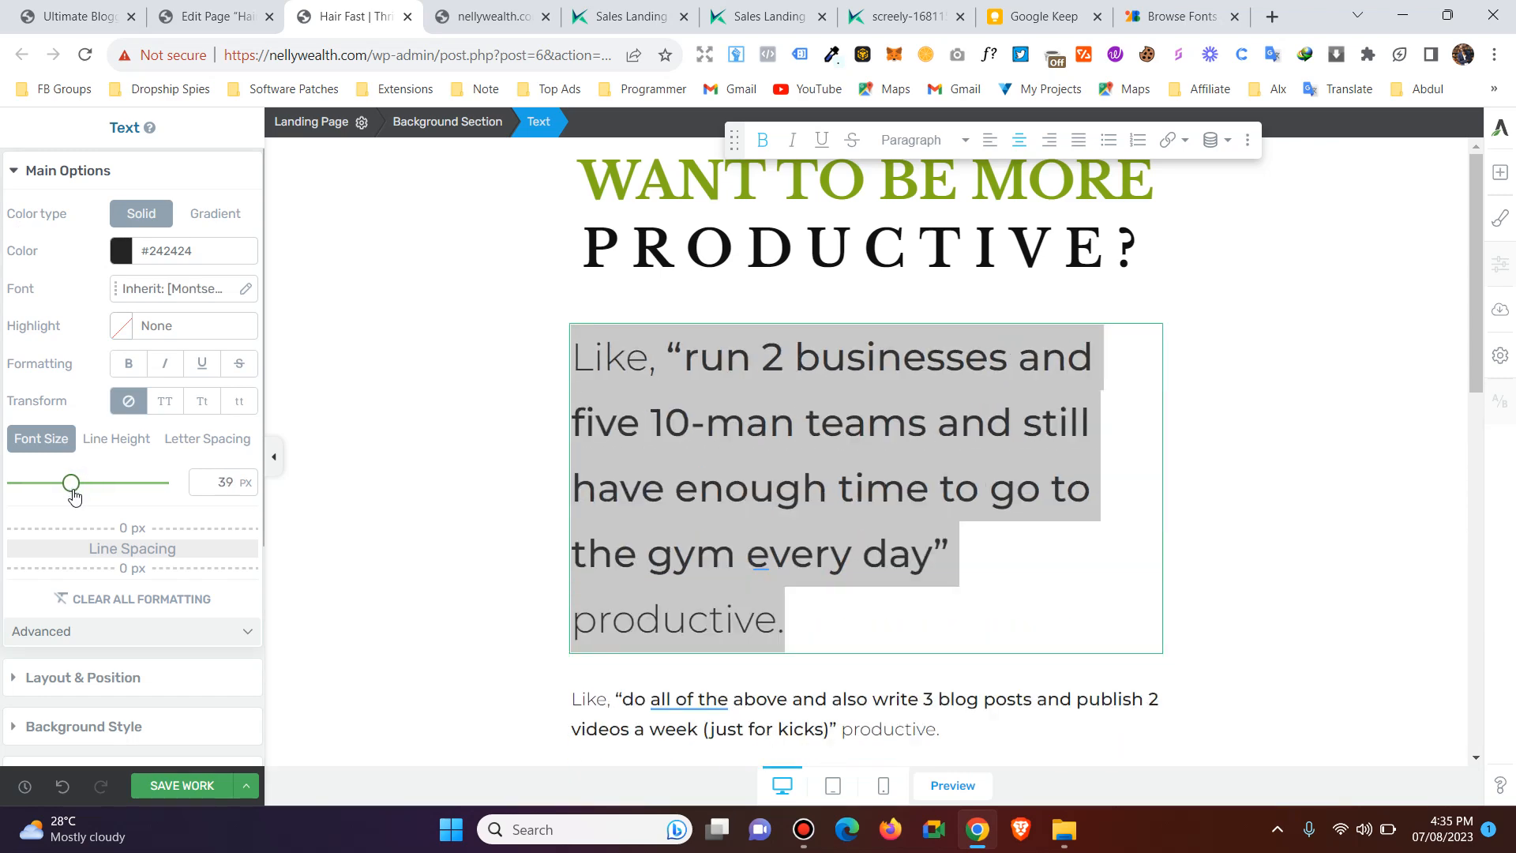
left_click(760, 411)
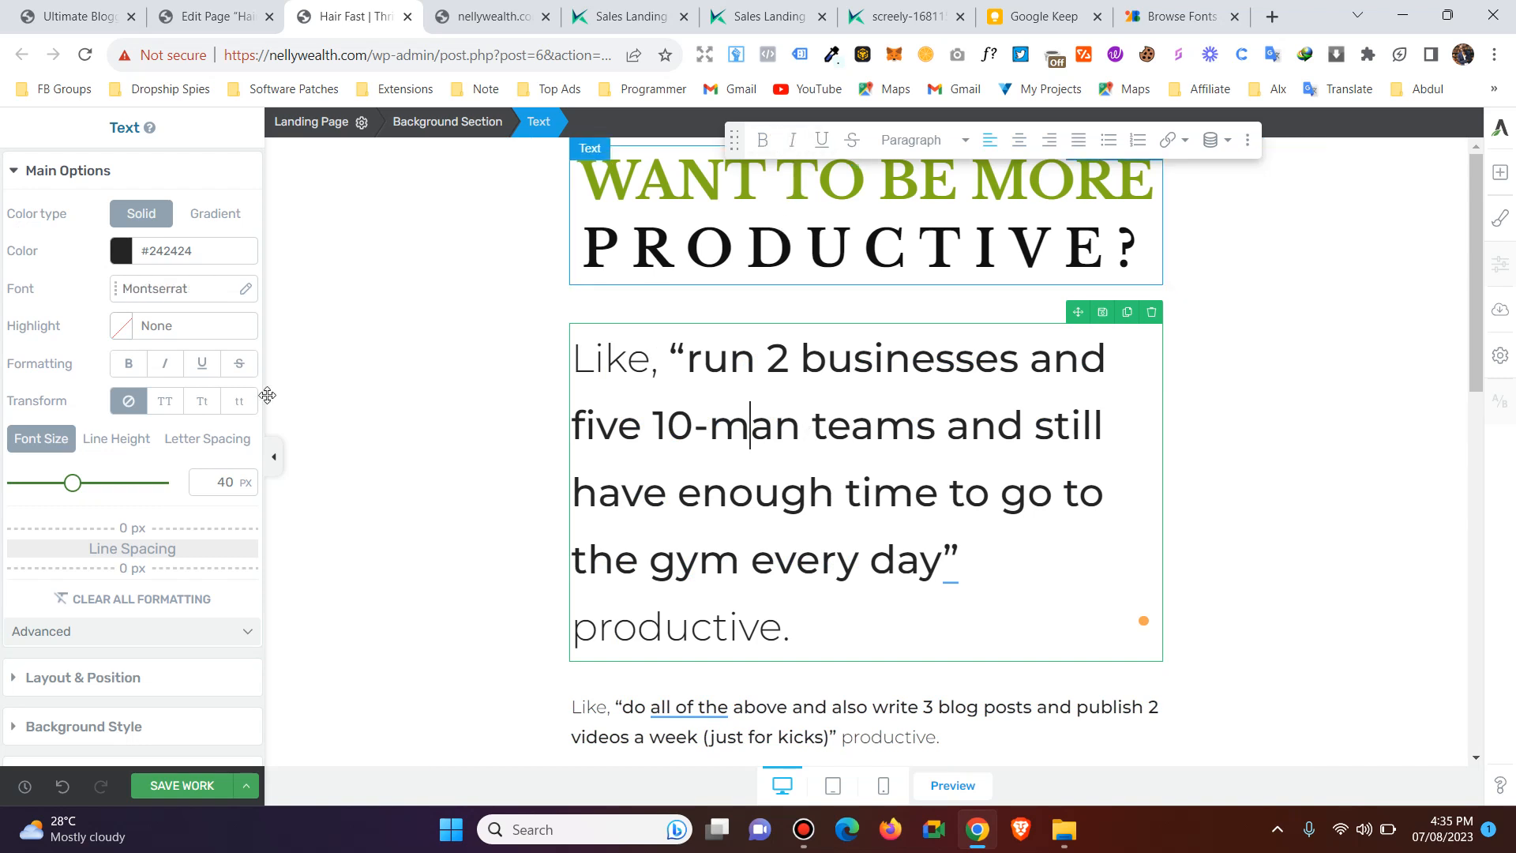
Set the top padding of the "run 2 businesses" paragraph to 0 px in its layout and position settings.
scroll(151, 423, "down", 1)
scroll(152, 422, "down", 3)
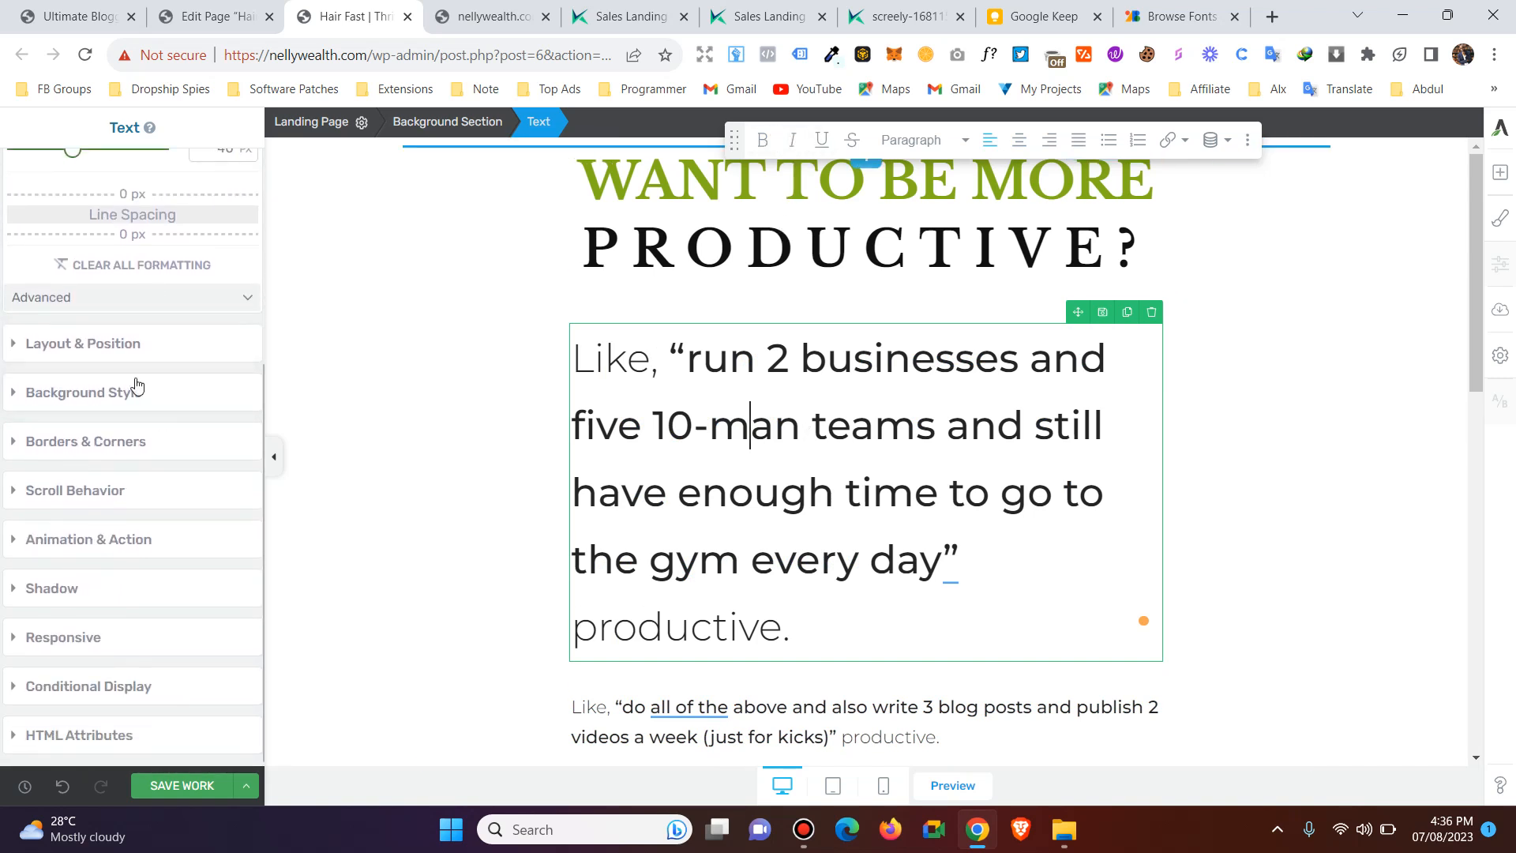
left_click(14, 344)
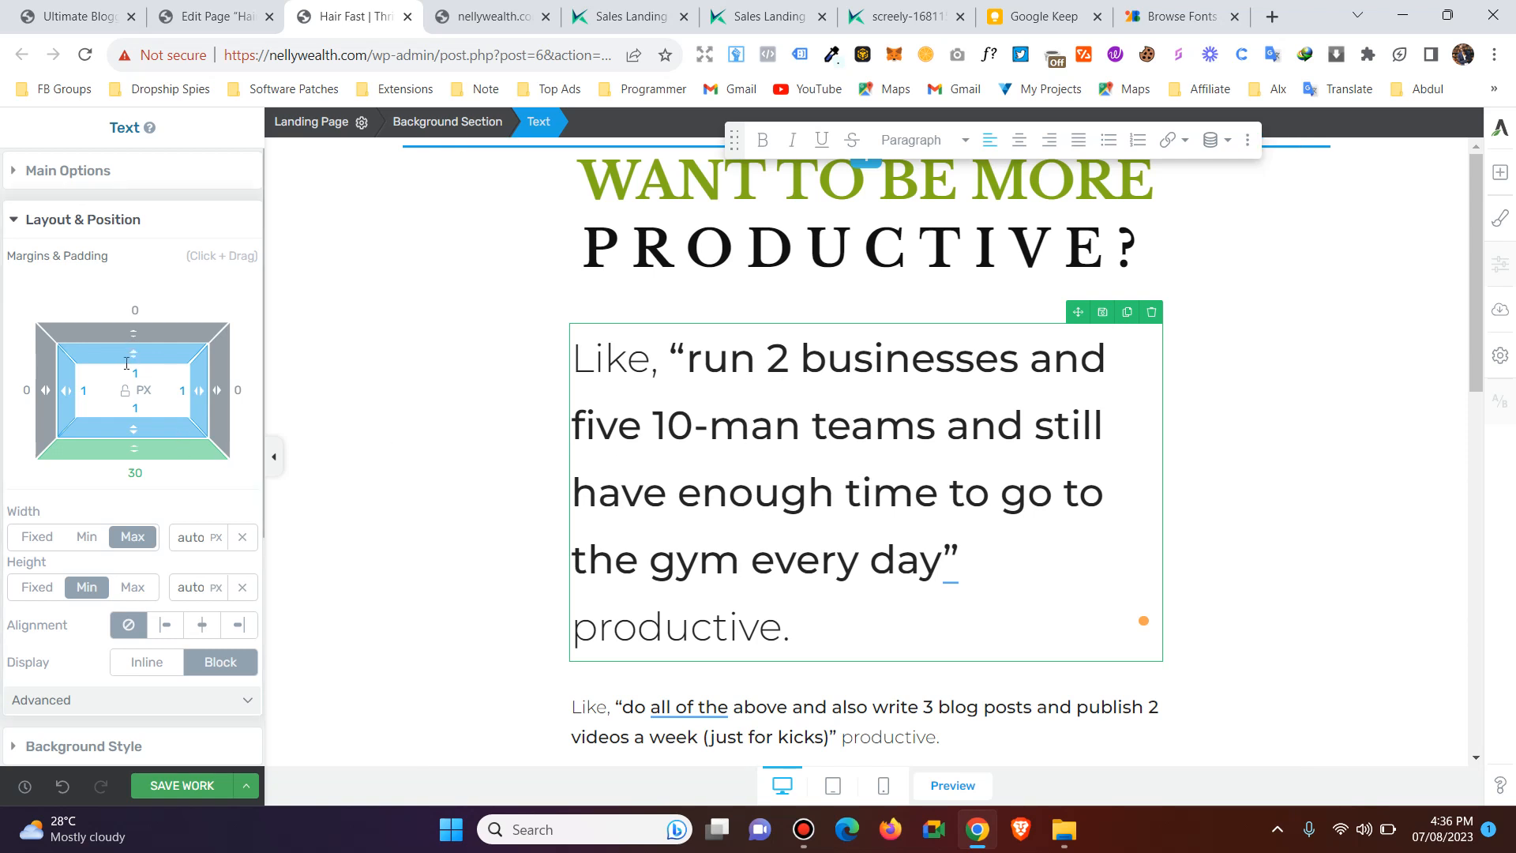
left_click_drag(132, 350, 131, 345)
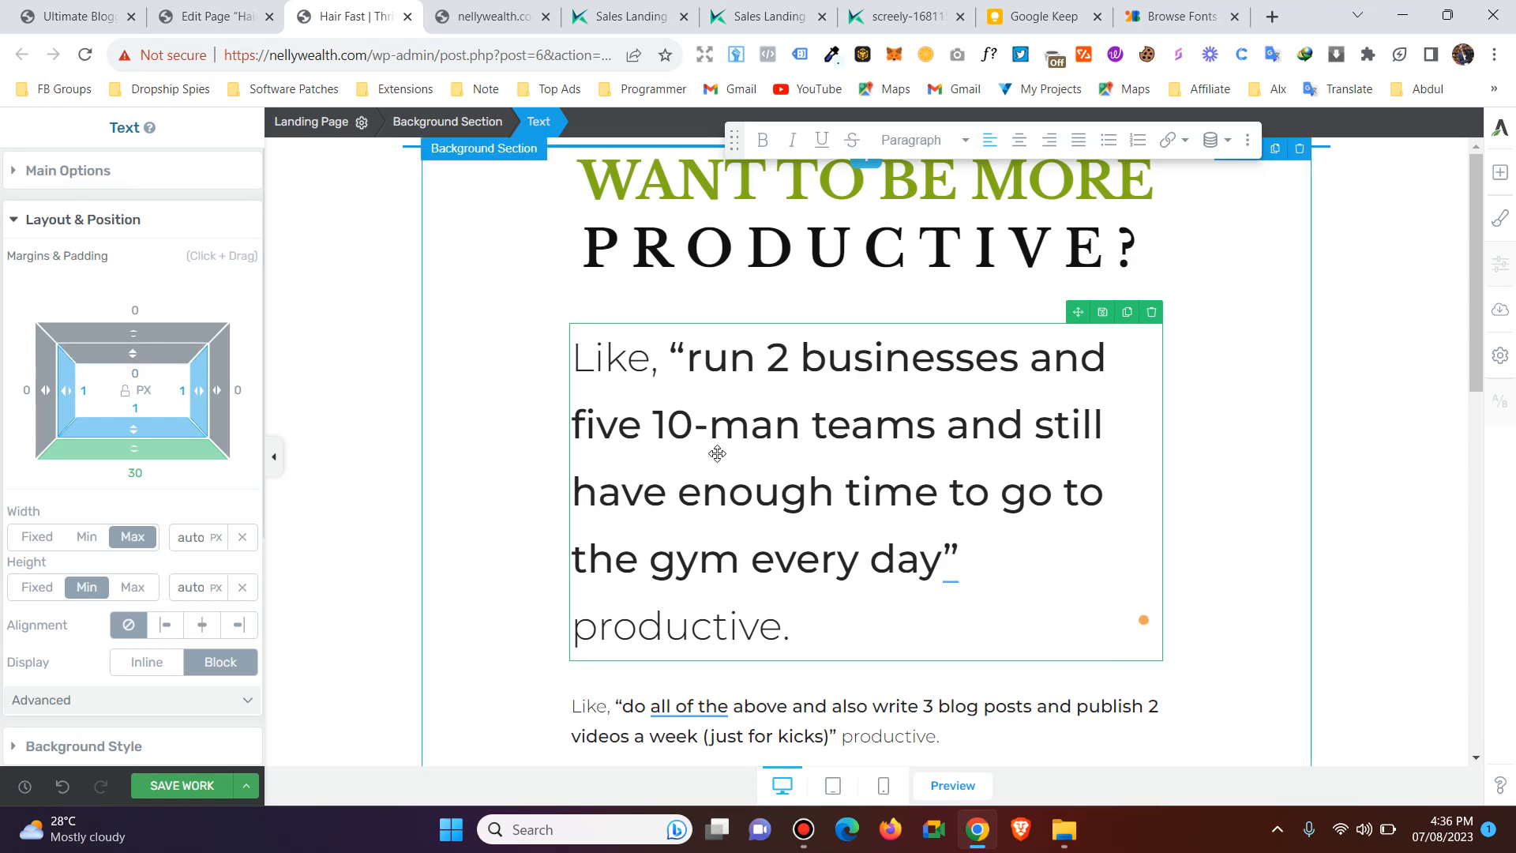
Select the "do all of the above" paragraph and examine its main, layout, background and border settings.
scroll(730, 514, "down", 2)
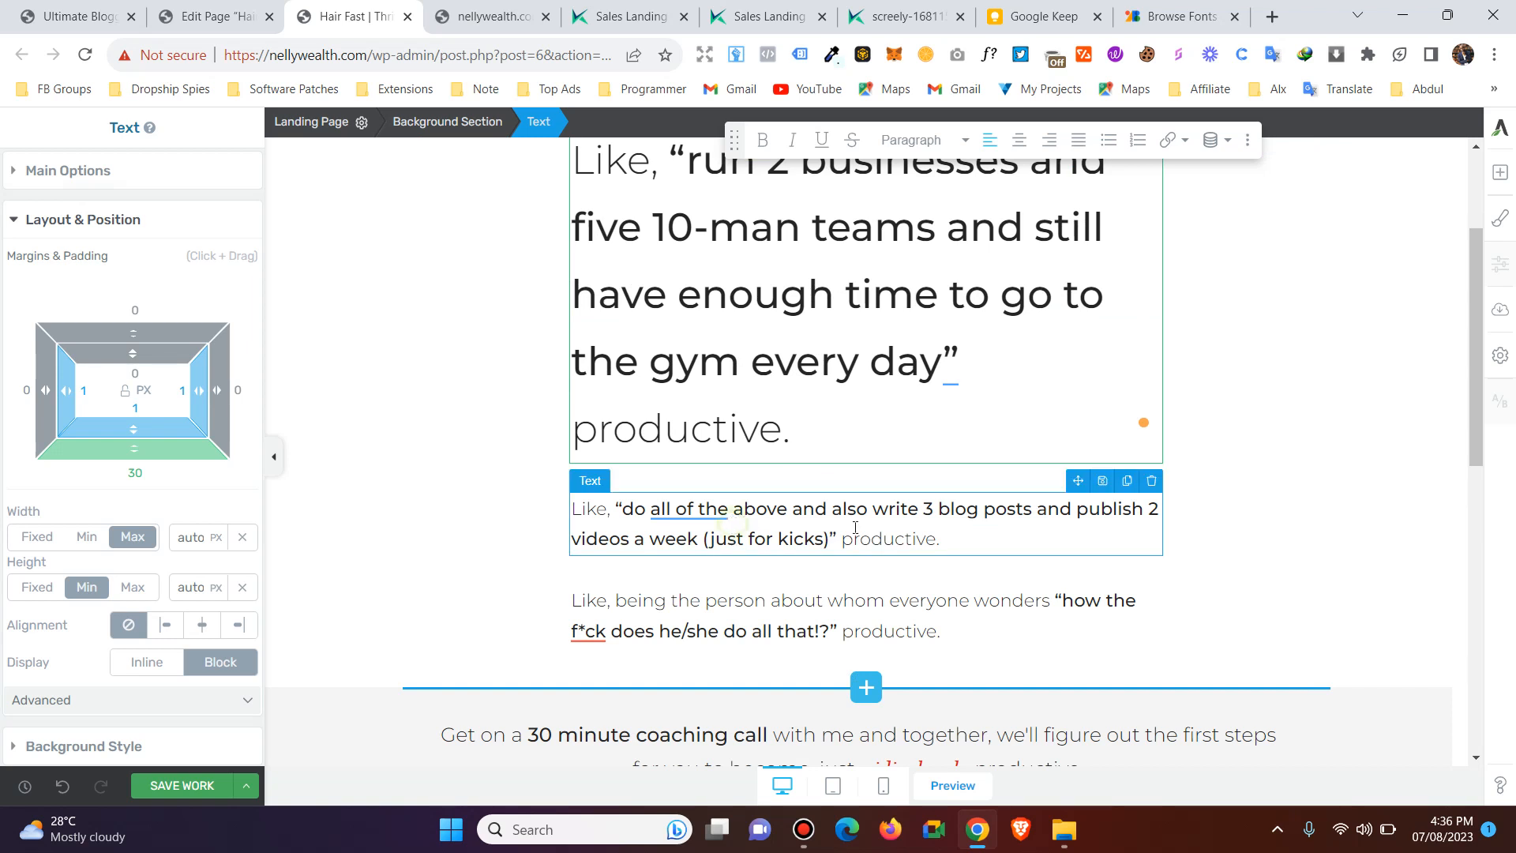
left_click_drag(951, 539, 544, 482)
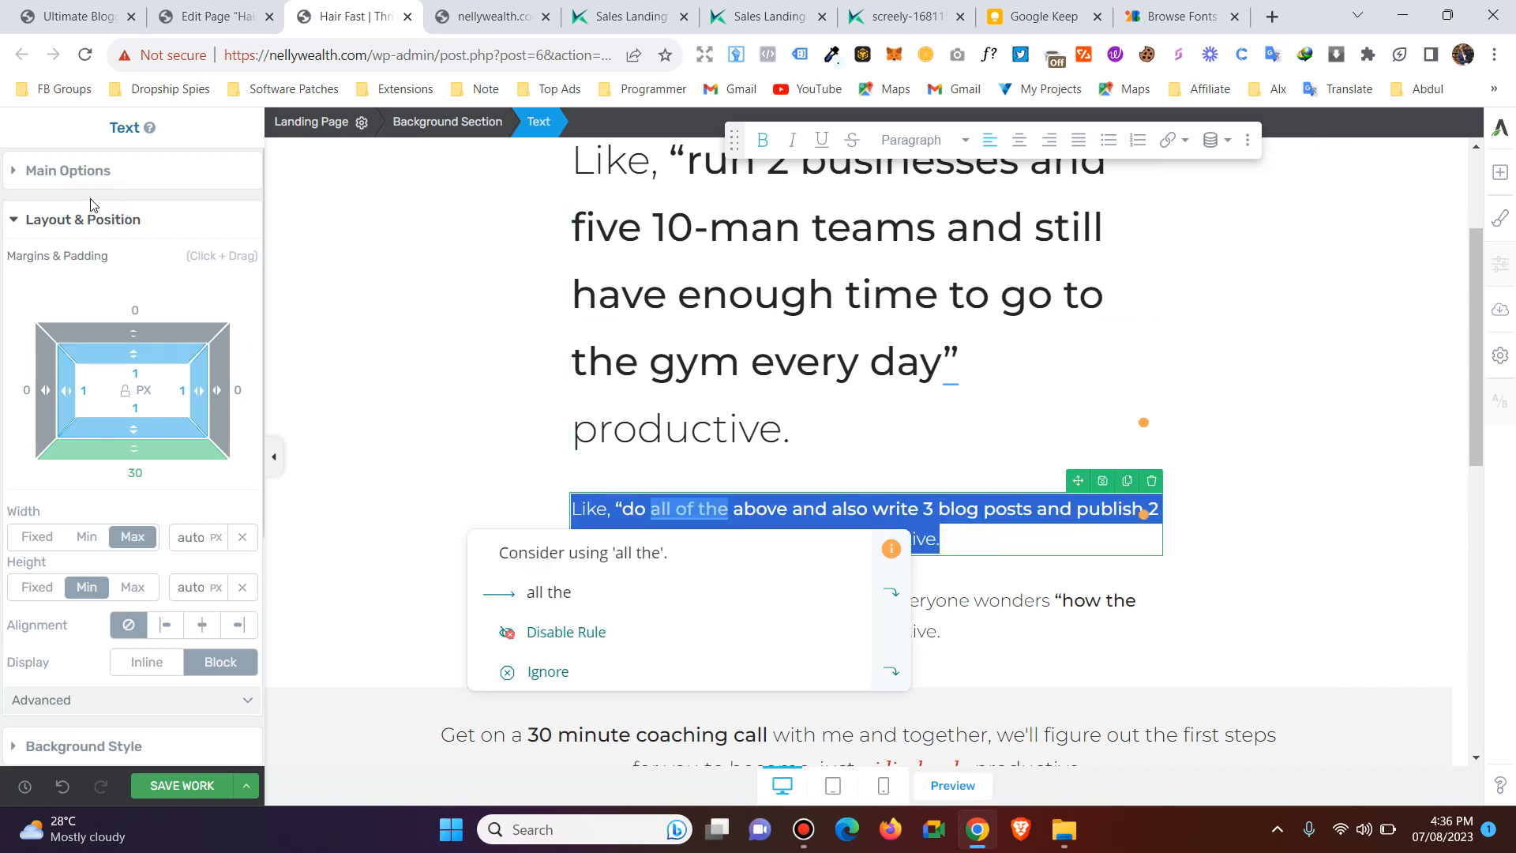
left_click(18, 173)
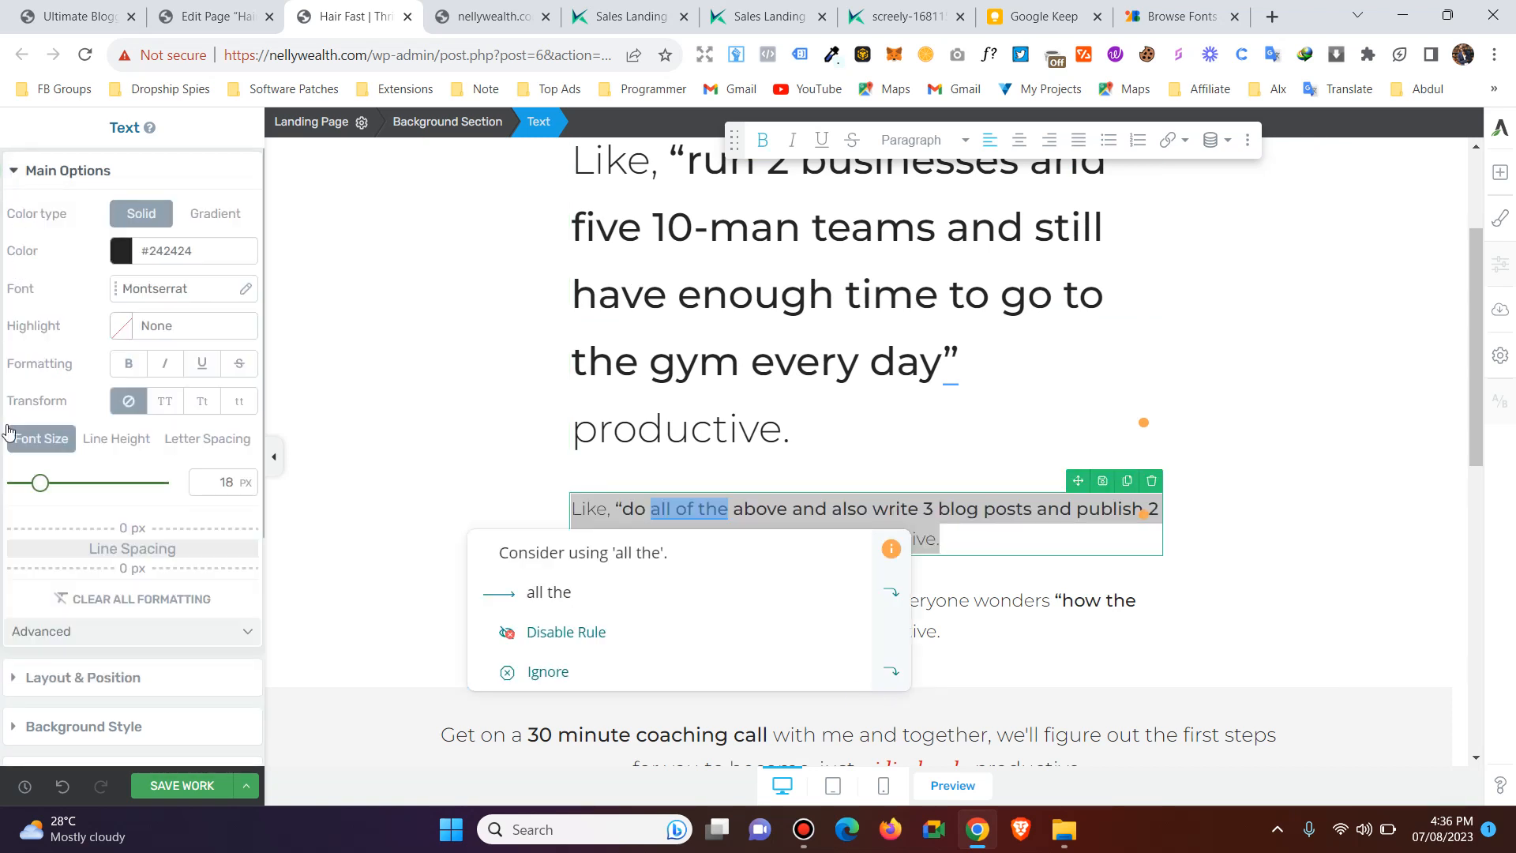
left_click(19, 173)
left_click(16, 220)
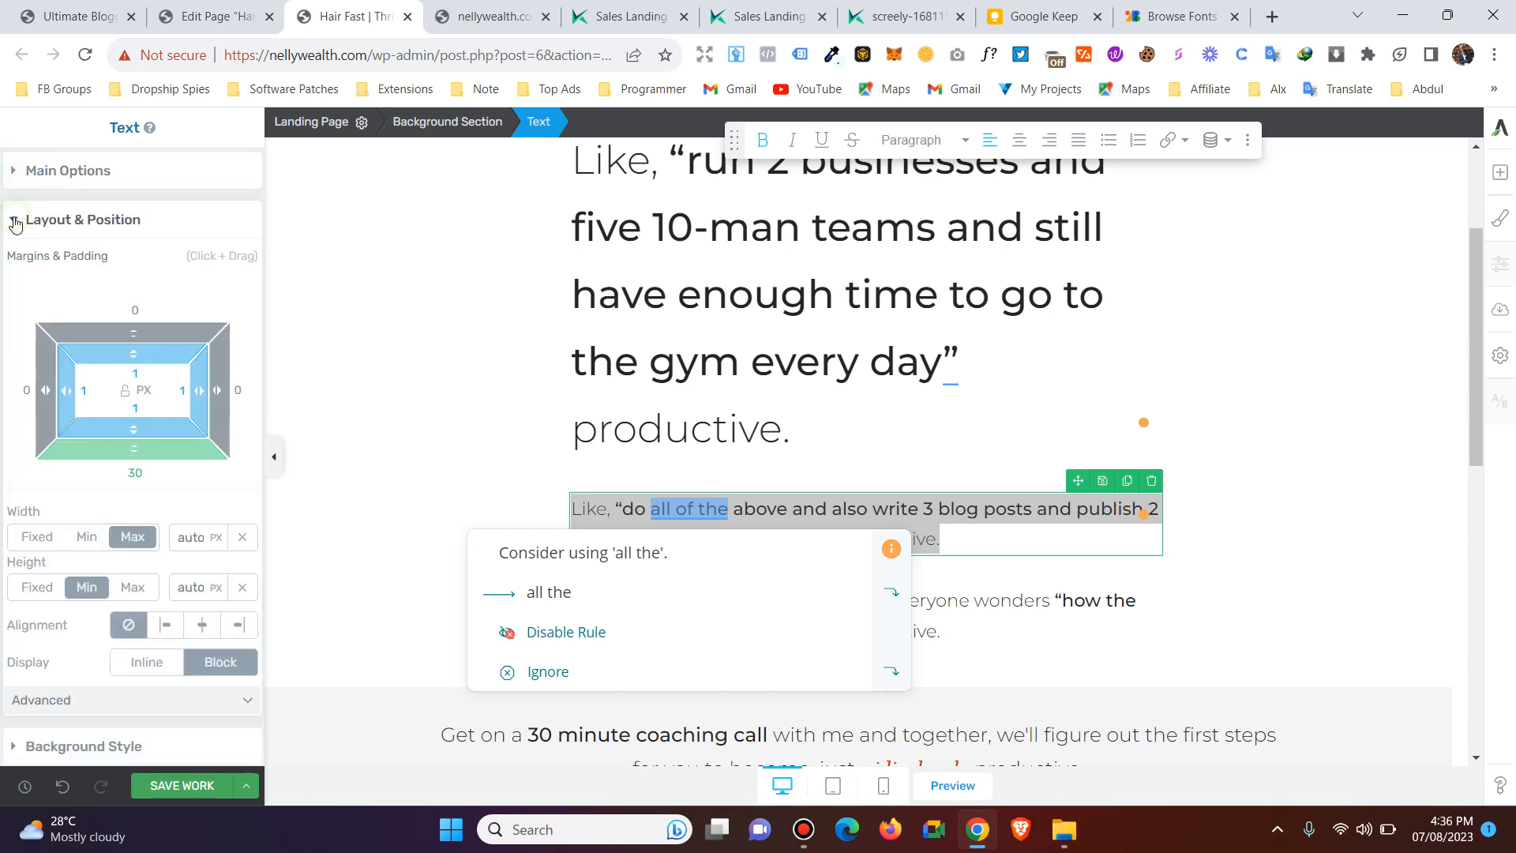
left_click(12, 218)
left_click(10, 275)
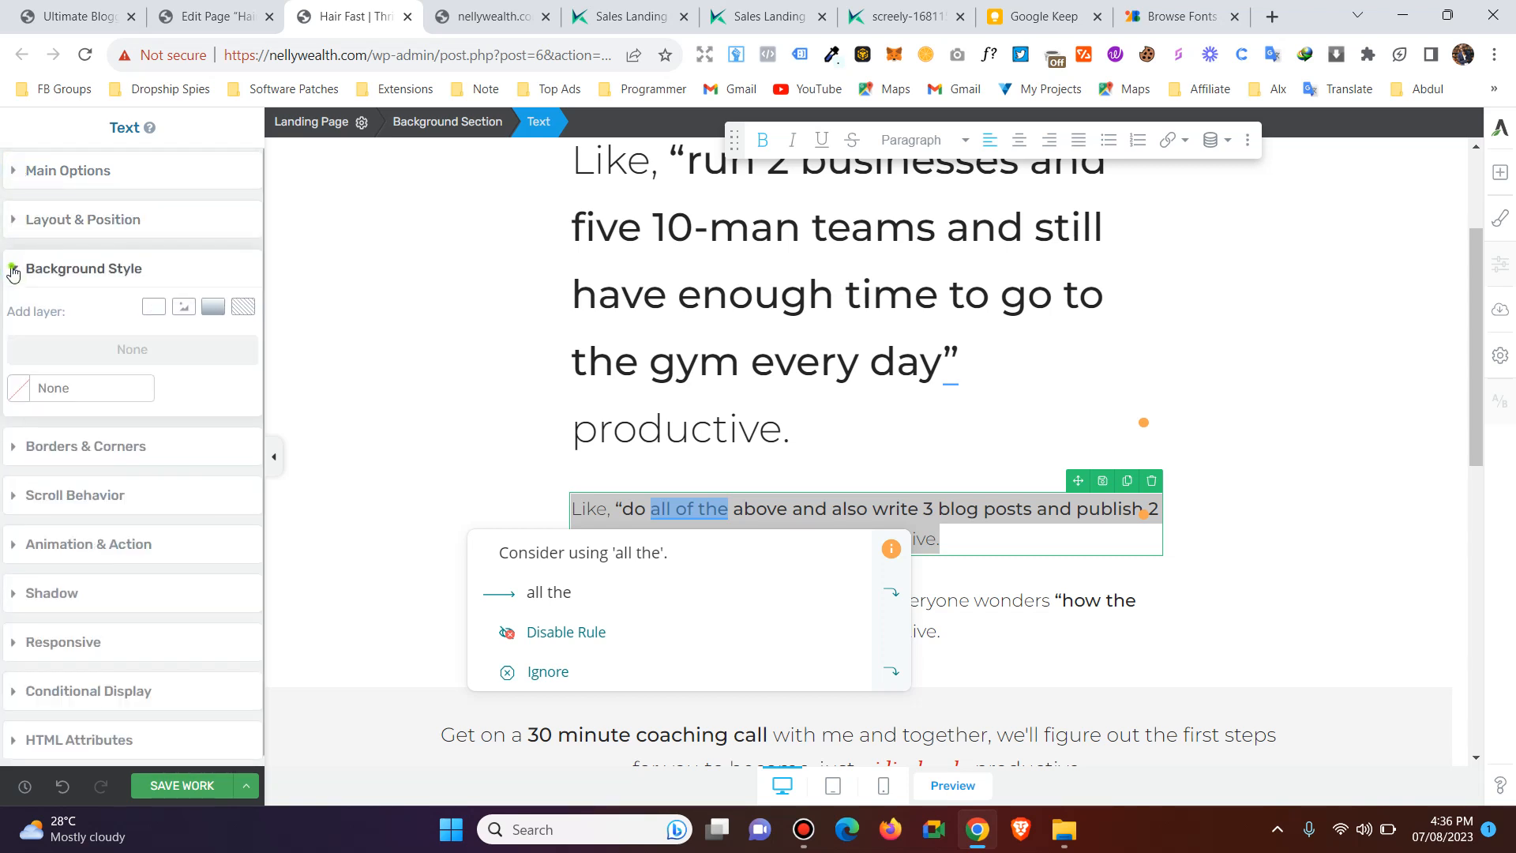
left_click(11, 273)
left_click(12, 317)
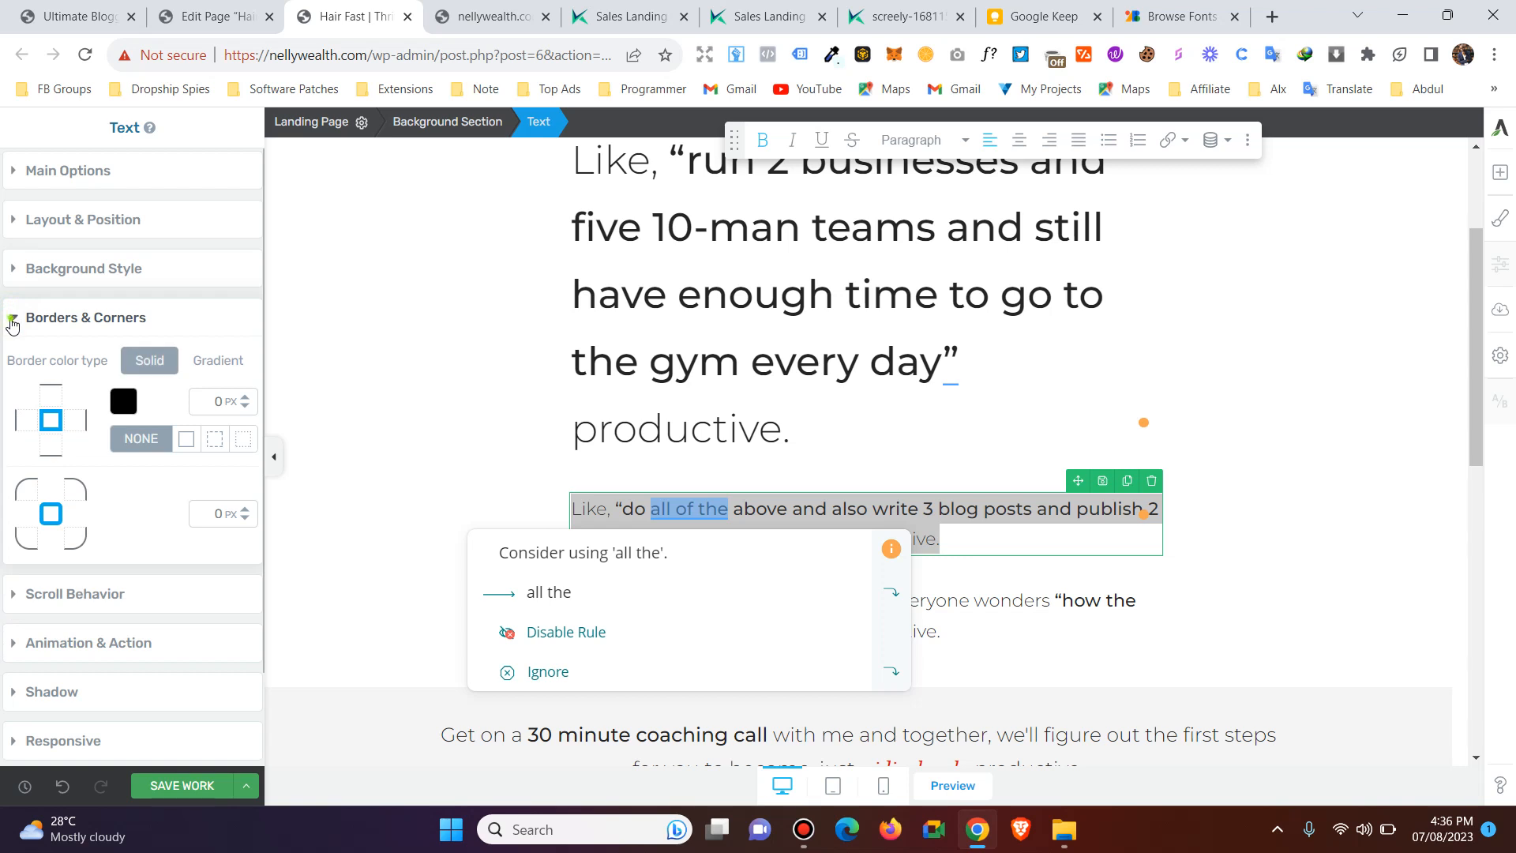
left_click(12, 319)
Reopen the main text options, reselect the whole "do all of the above" paragraph, and dismiss the battery saver notification.
left_click(17, 175)
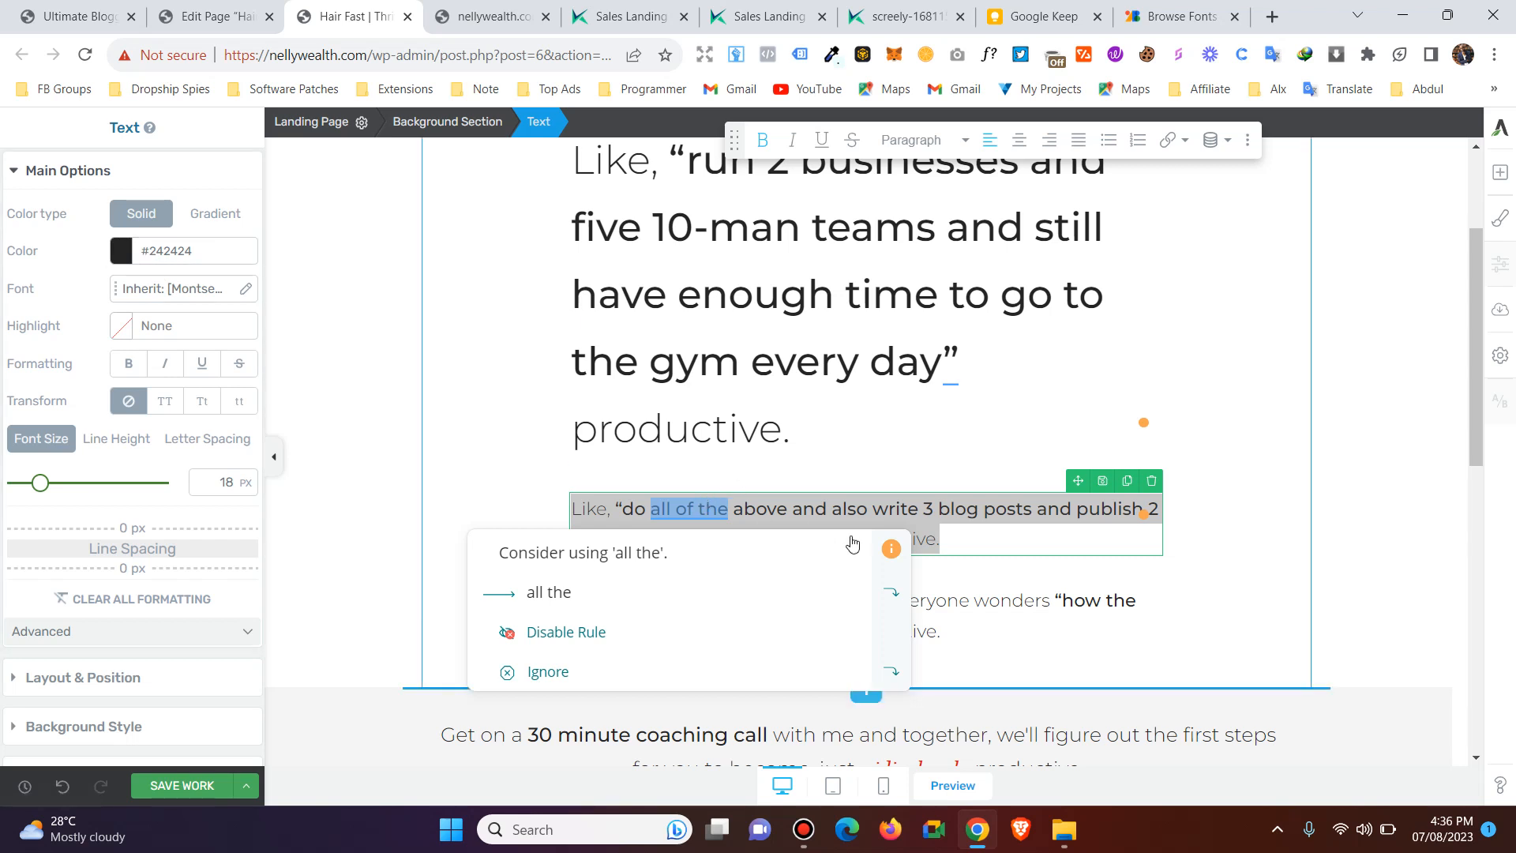
left_click(964, 542)
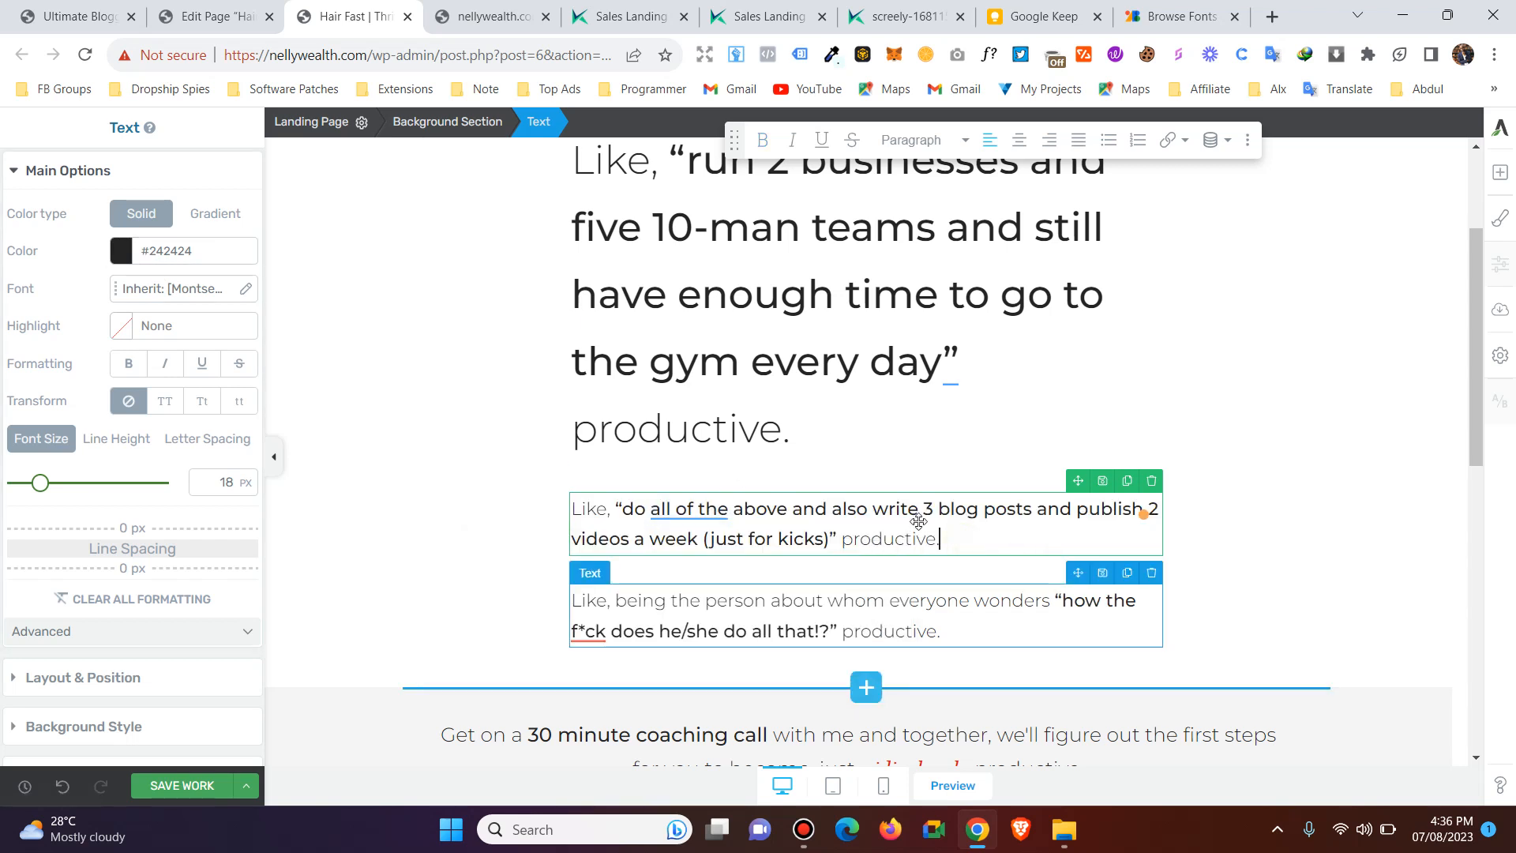
left_click(967, 544)
left_click_drag(967, 544, 570, 475)
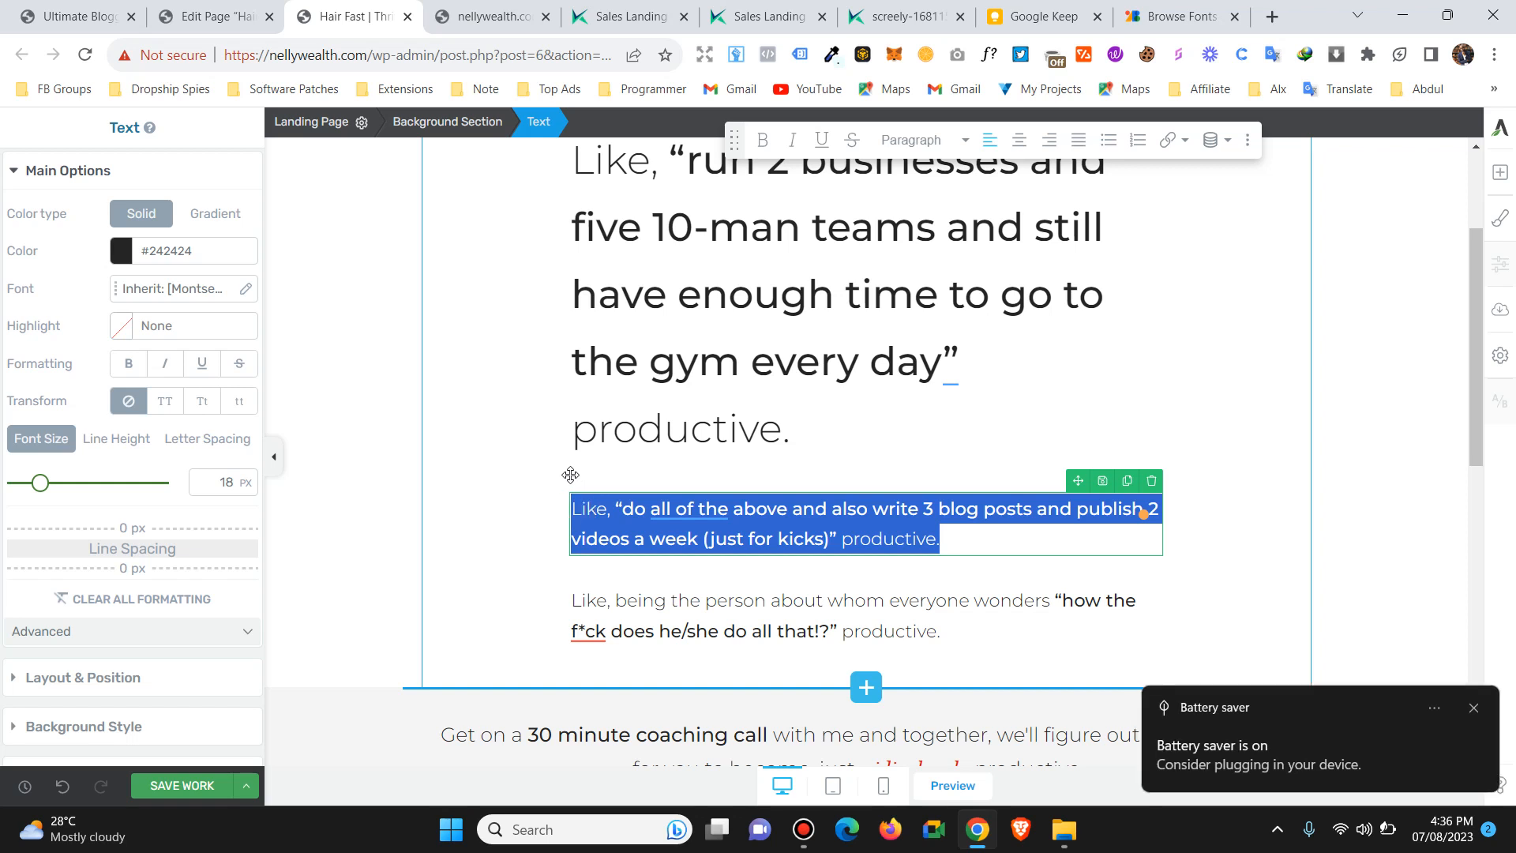
left_click(1476, 709)
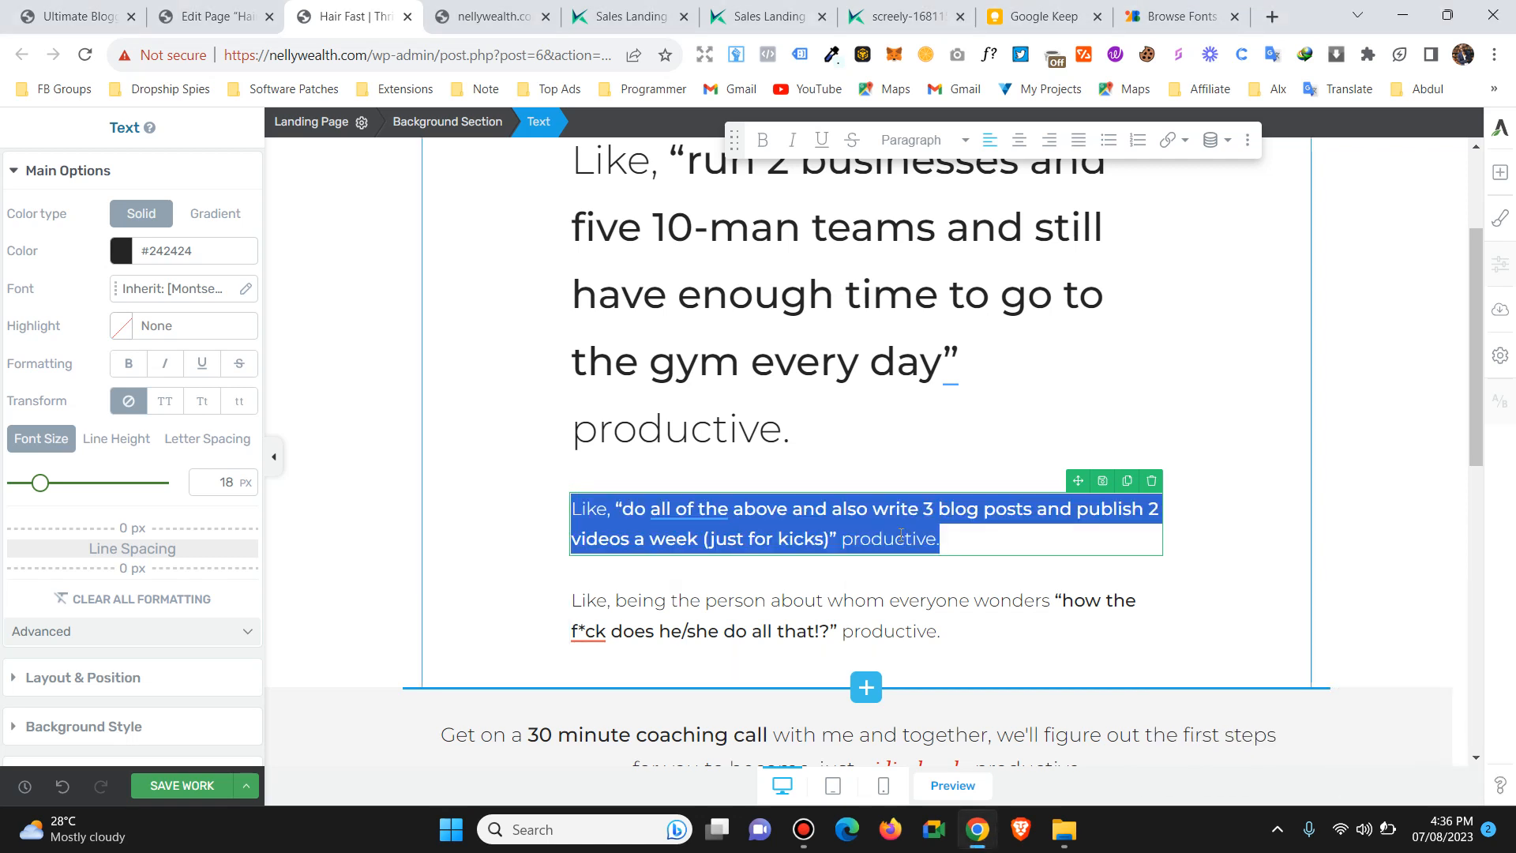